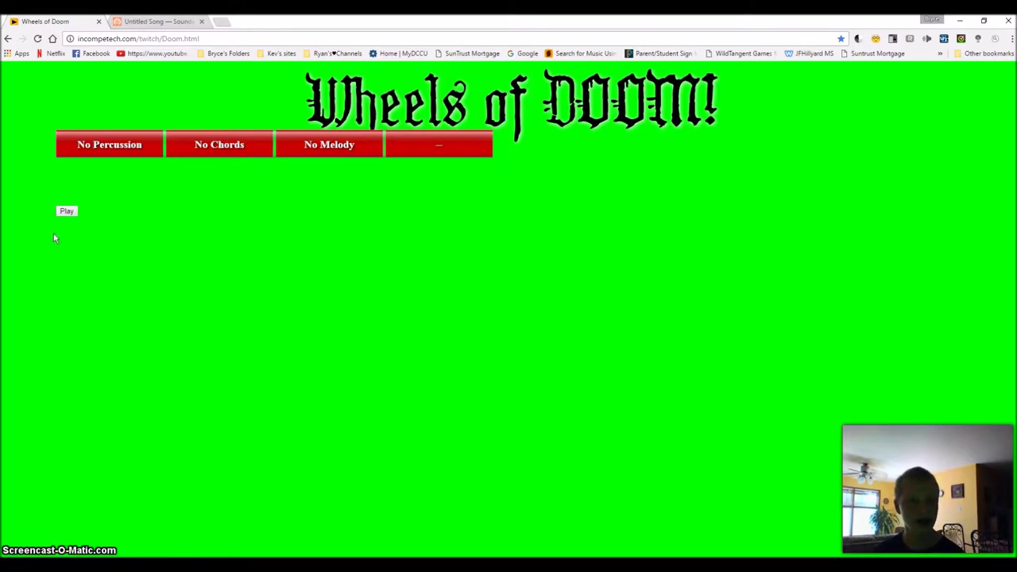
Spin the Wheels of Doom to draw the song's random elements, and switch to the Soundation tab.
click(67, 211)
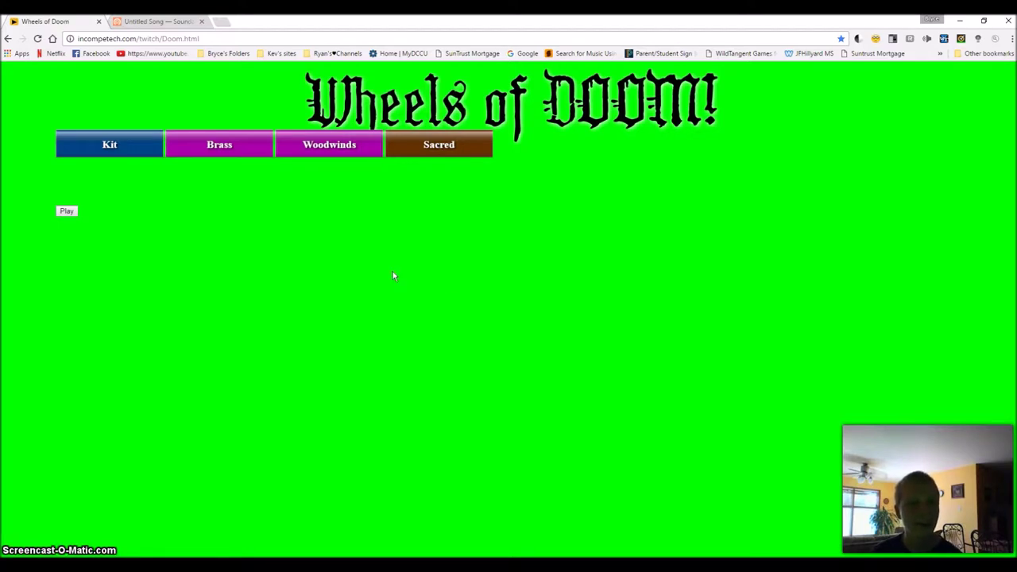
click(157, 21)
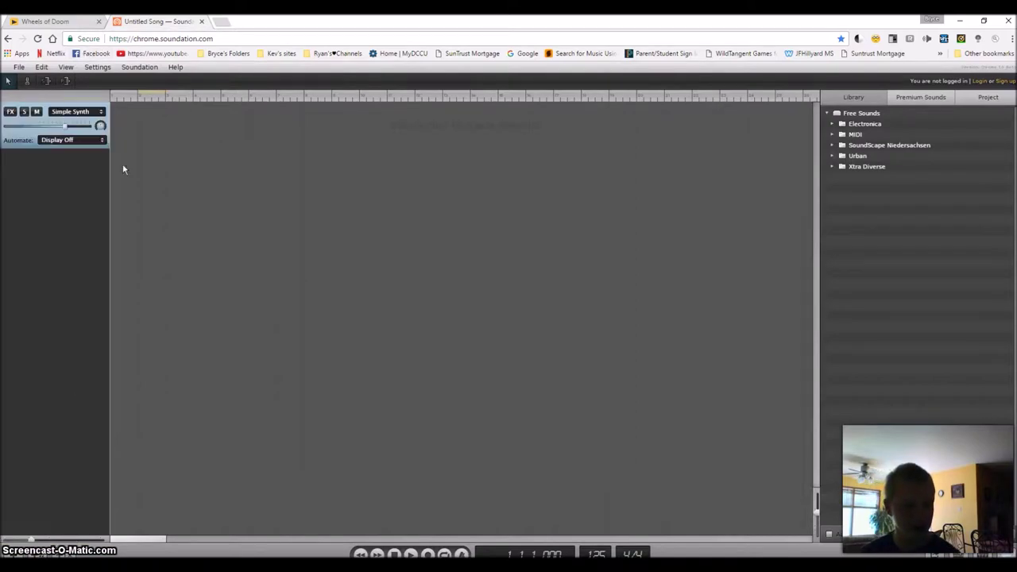
Change the track's instrument to GM-2 and load the Standard kit from the Drums category.
click(93, 113)
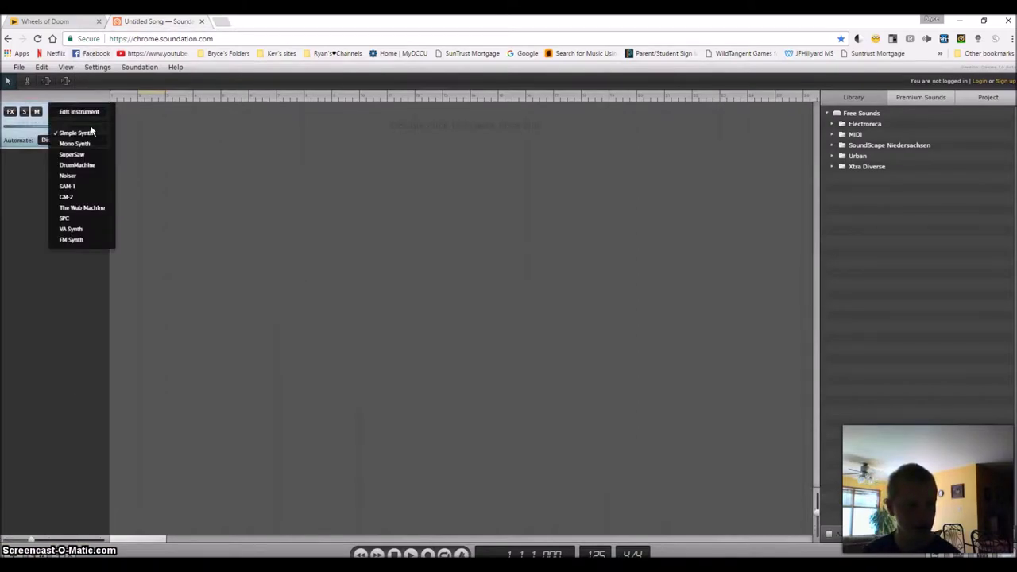
click(67, 197)
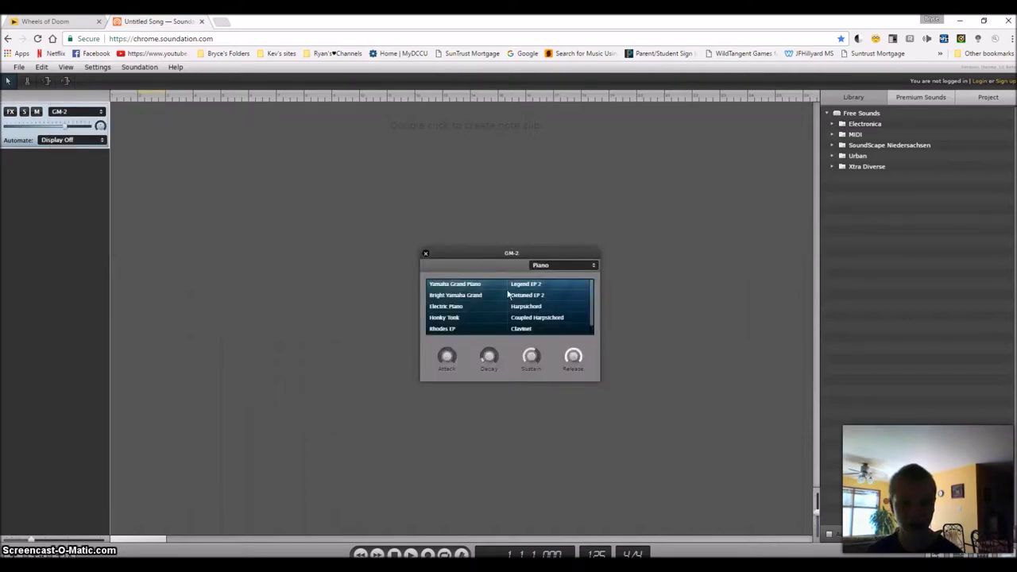
click(553, 269)
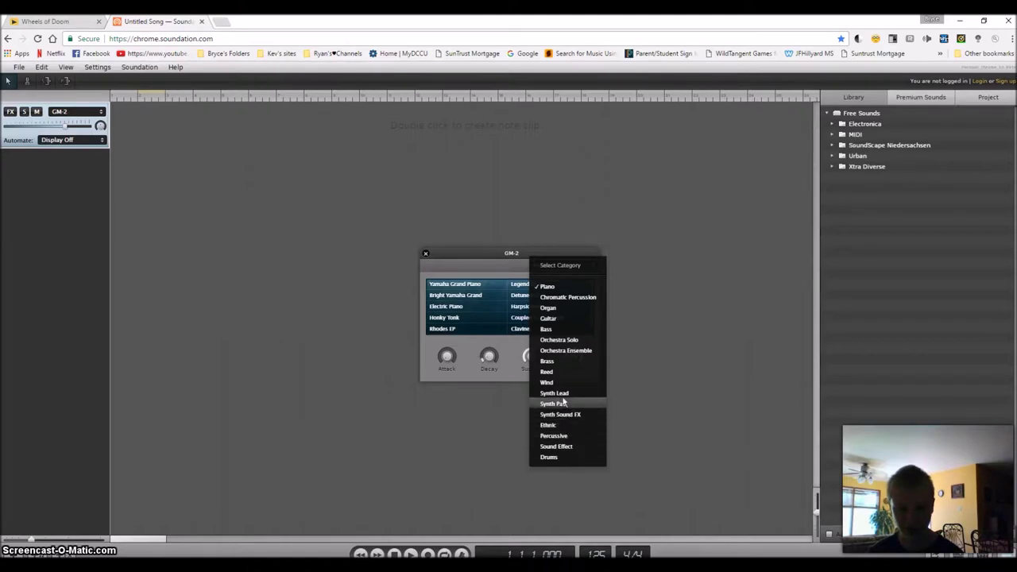
click(565, 340)
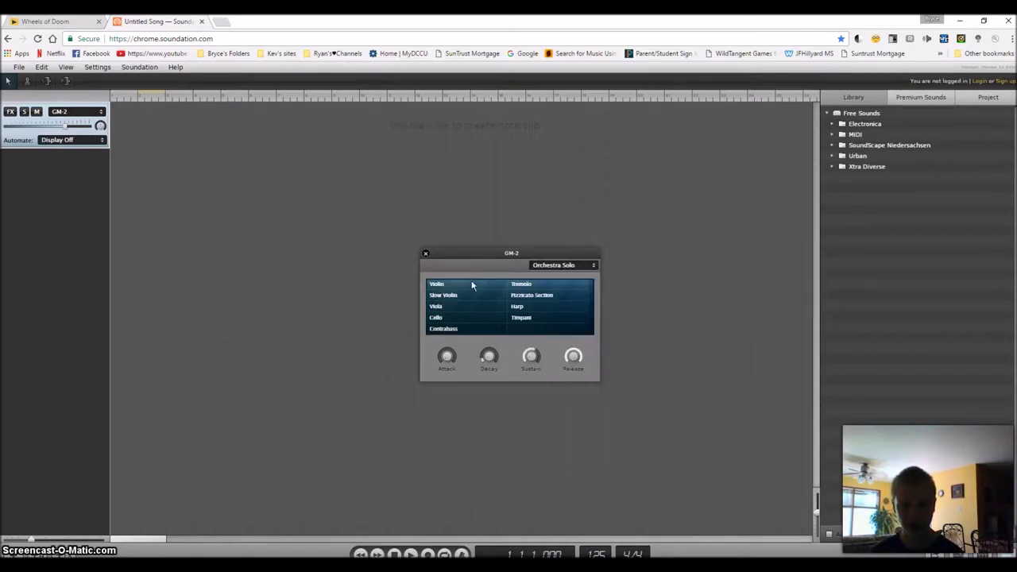
click(545, 267)
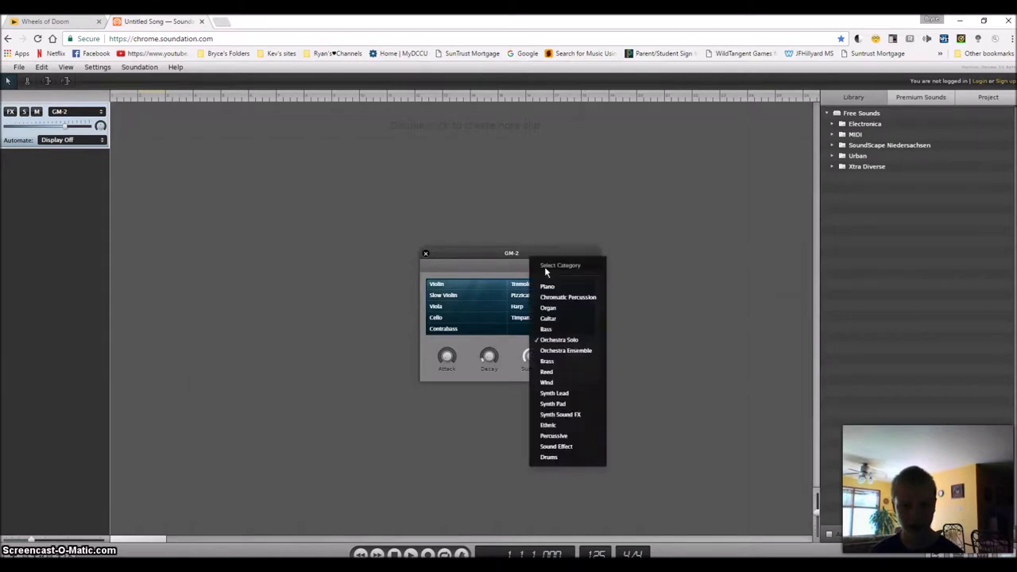
click(578, 462)
click(460, 285)
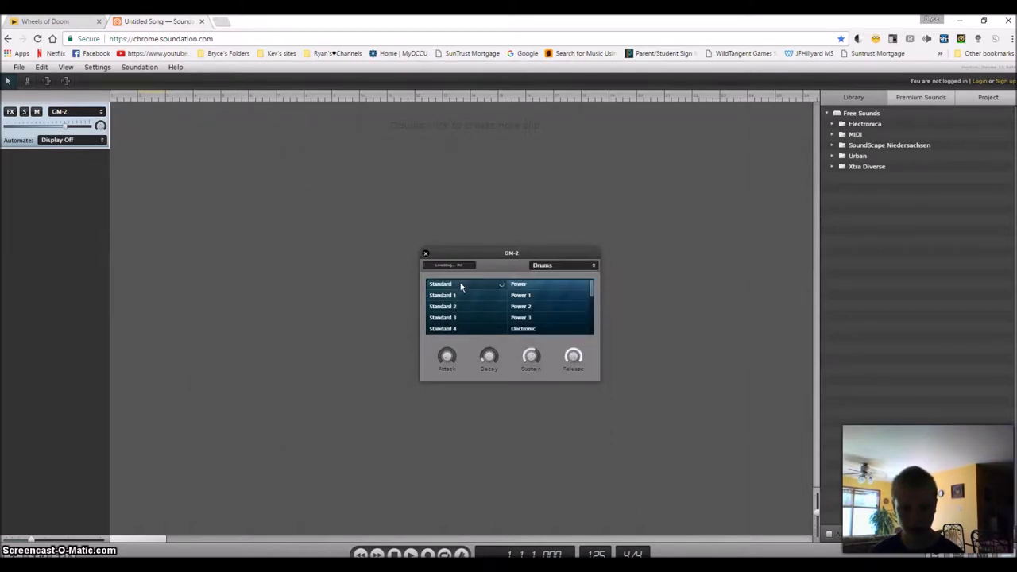
Create a note clip at the very start of the drum track and move its editor clear of the instrument window.
double_click(427, 139)
drag(438, 128, 90, 152)
drag(419, 212, 657, 191)
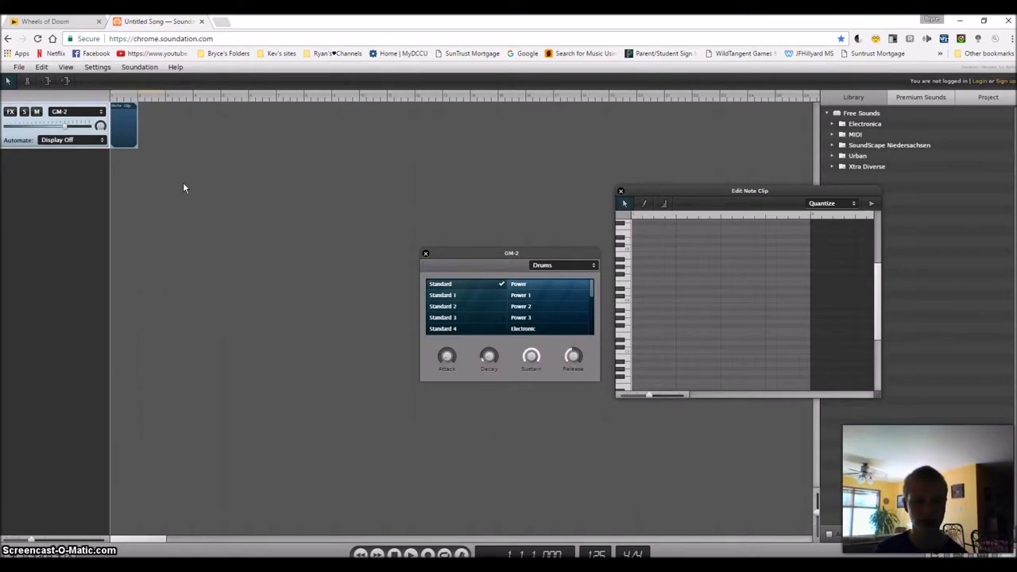
Audition drum sounds on the note editor's keyboard and draw two hits in one low row, on beats 1 and 2.
click(625, 291)
click(623, 270)
click(624, 302)
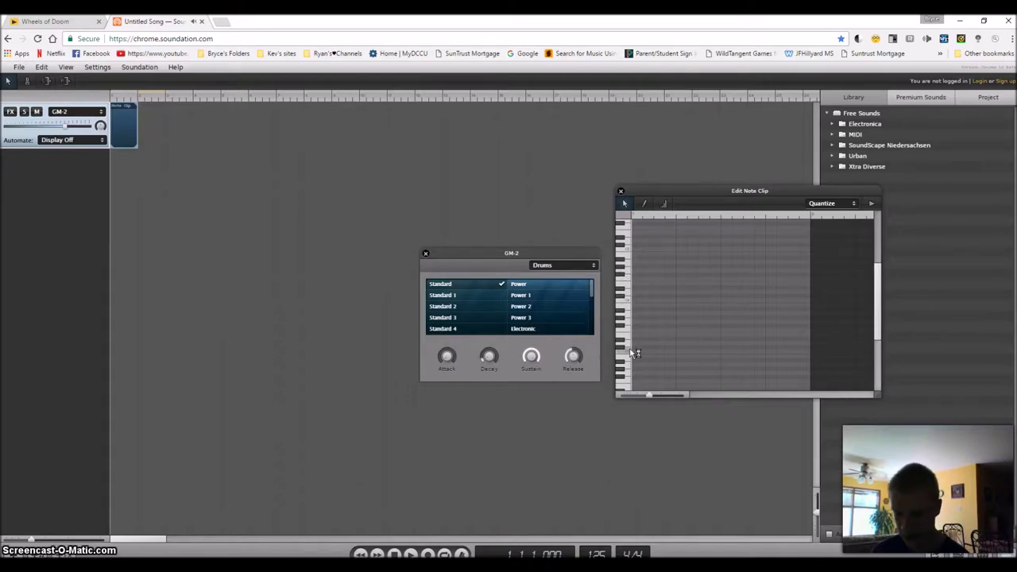
click(629, 350)
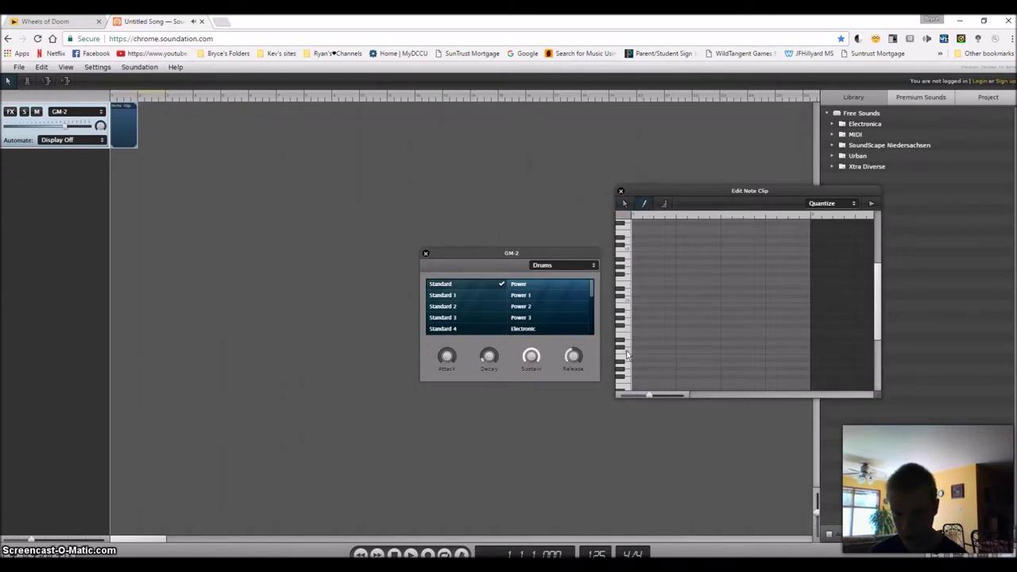
click(627, 353)
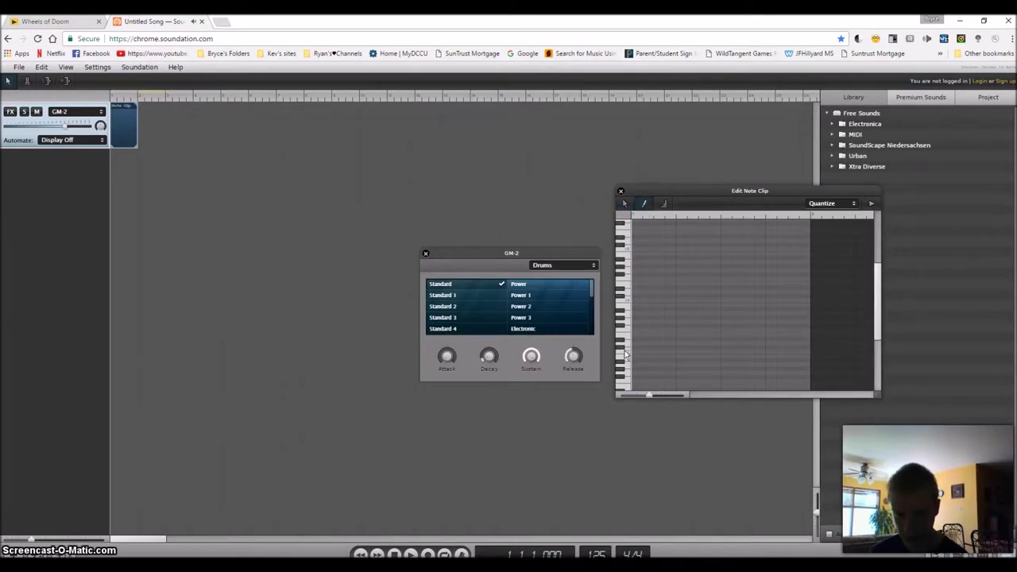
click(623, 349)
click(624, 331)
click(621, 317)
click(621, 316)
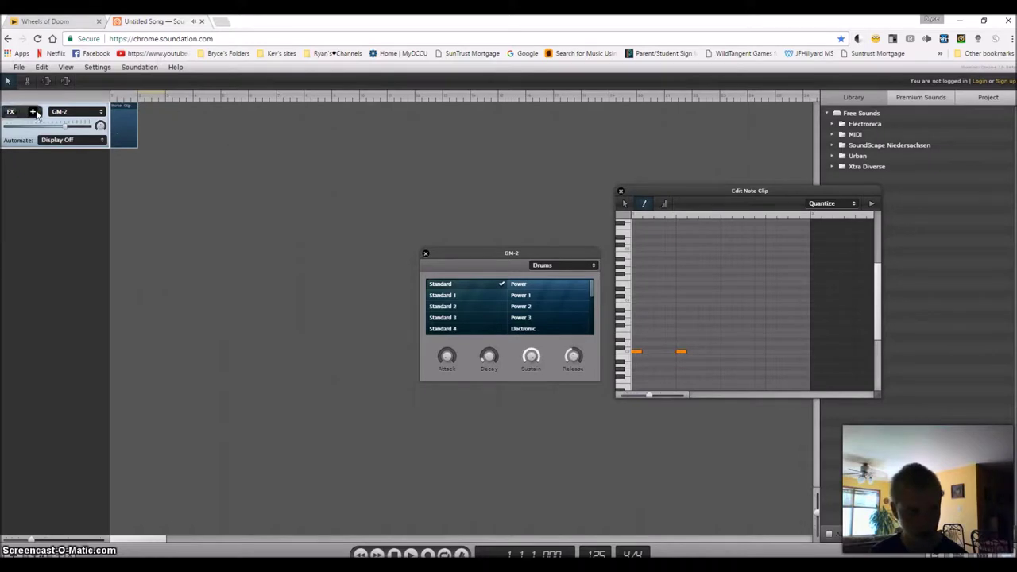
Add a Reverb effect with the Cold Cave preset to the drum track and play the clip back.
click(10, 111)
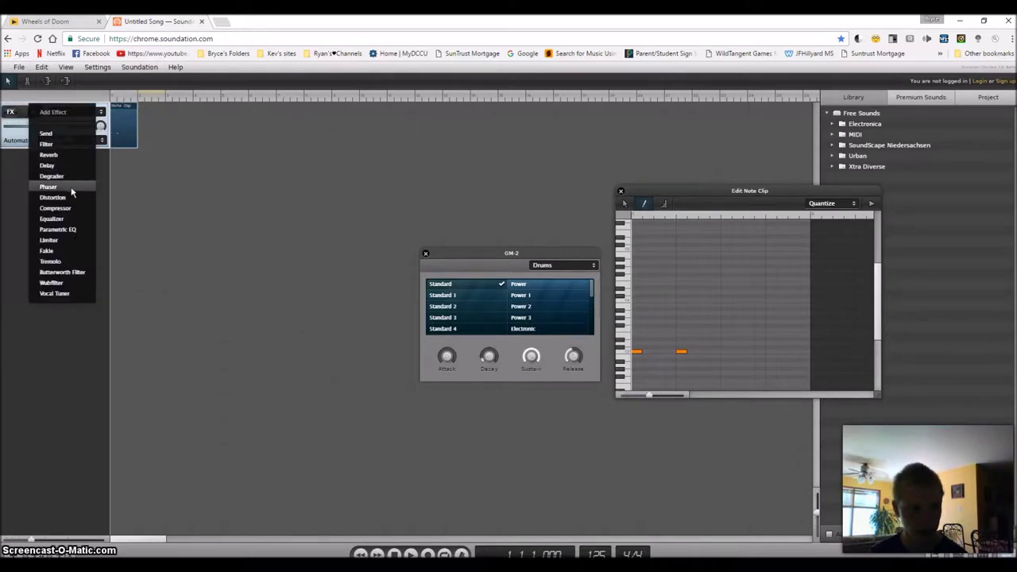
click(63, 155)
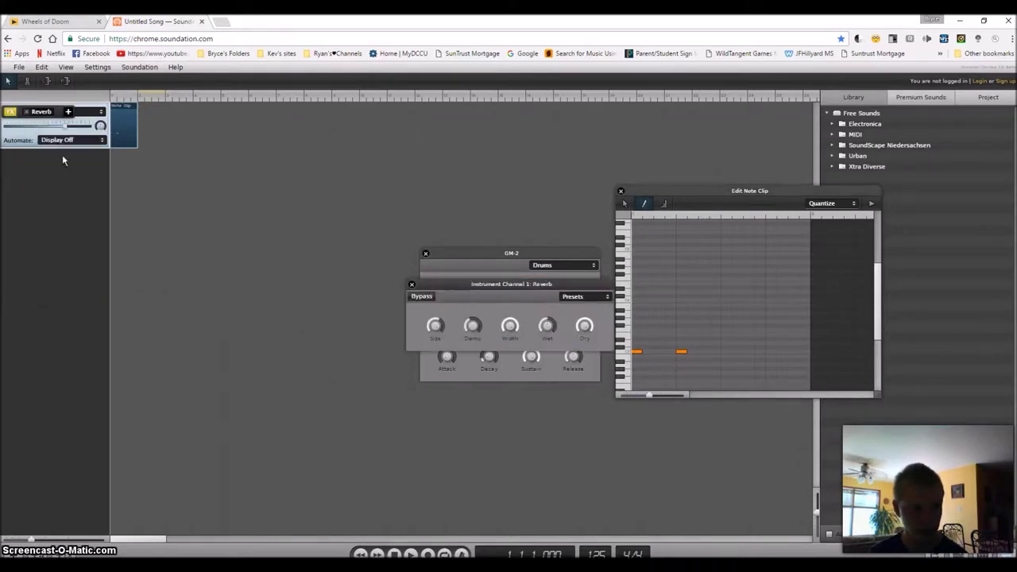
click(570, 296)
click(591, 327)
click(412, 553)
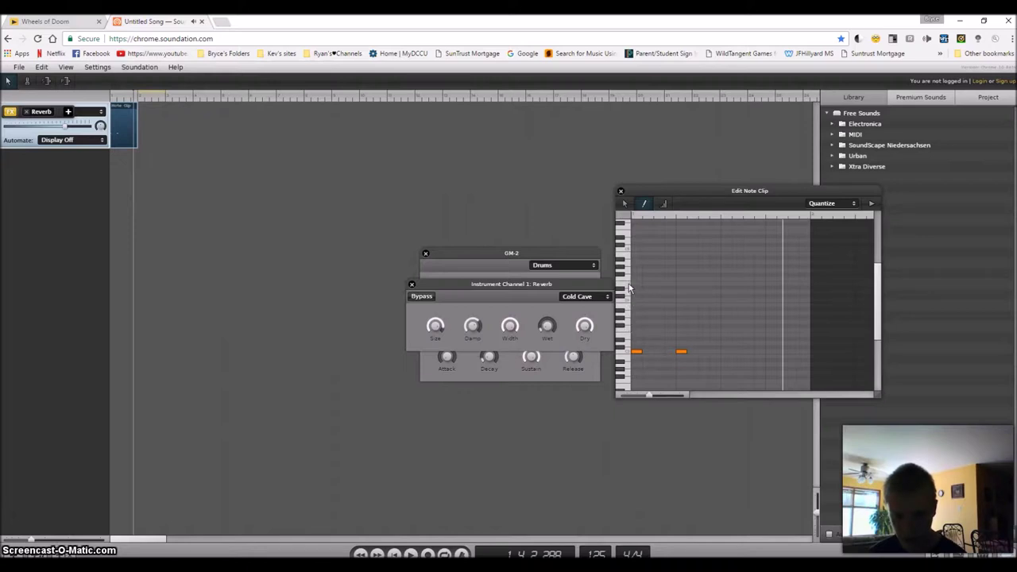
Add a high-row hit on beat 3 and three more low-row hits up to beat 4, playing the pattern to check it.
click(725, 284)
click(411, 553)
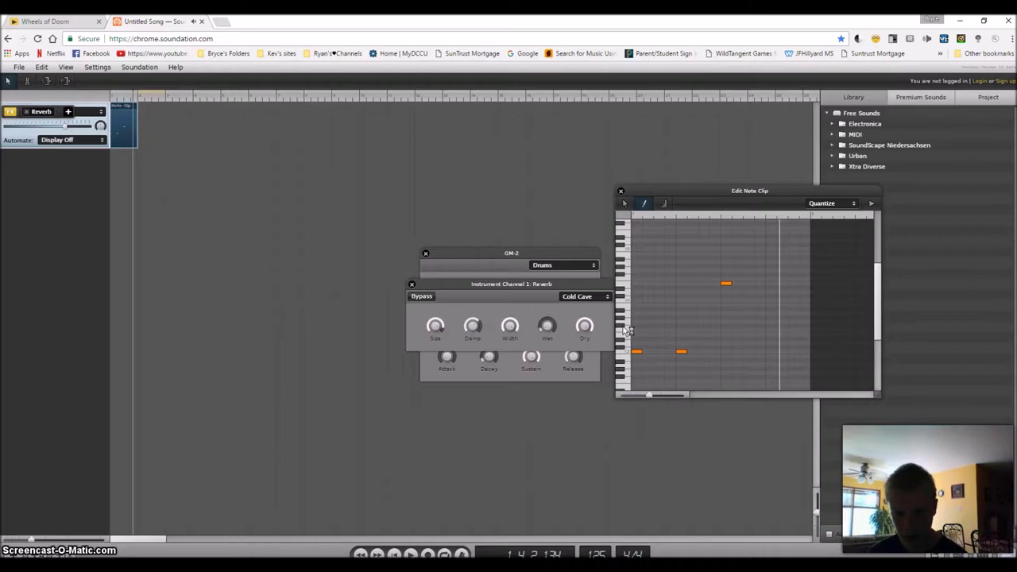
click(714, 352)
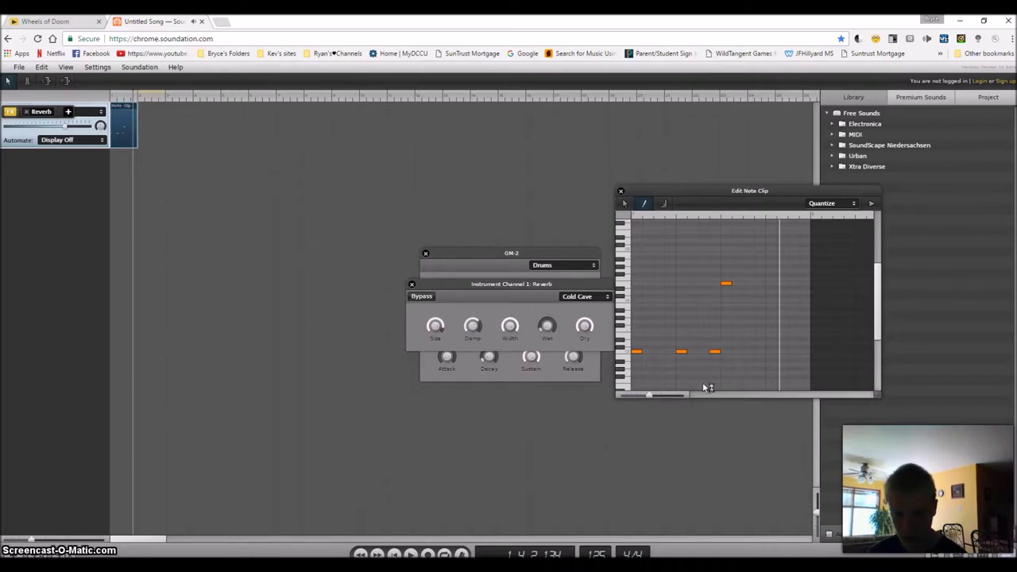
click(749, 352)
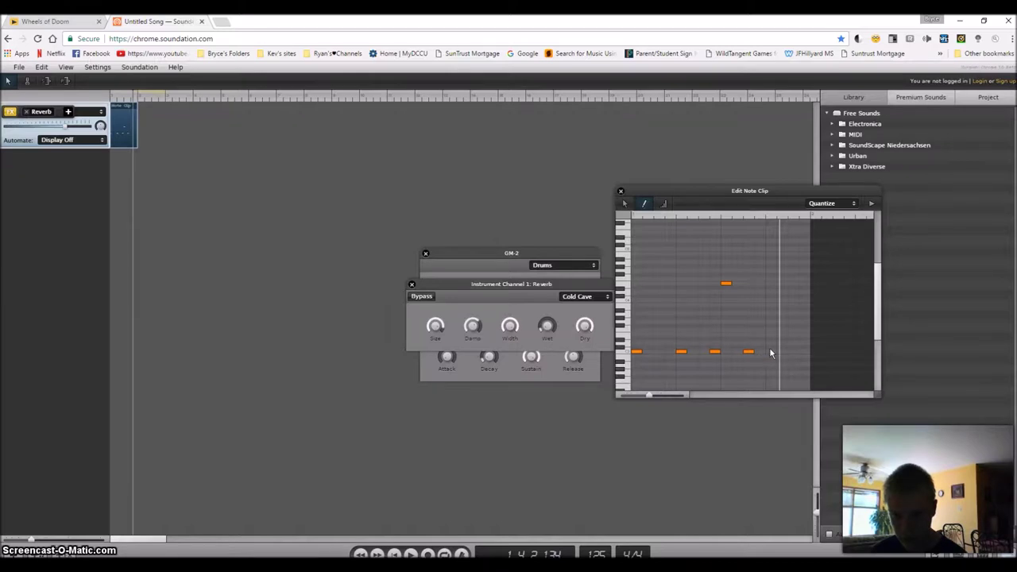
click(411, 554)
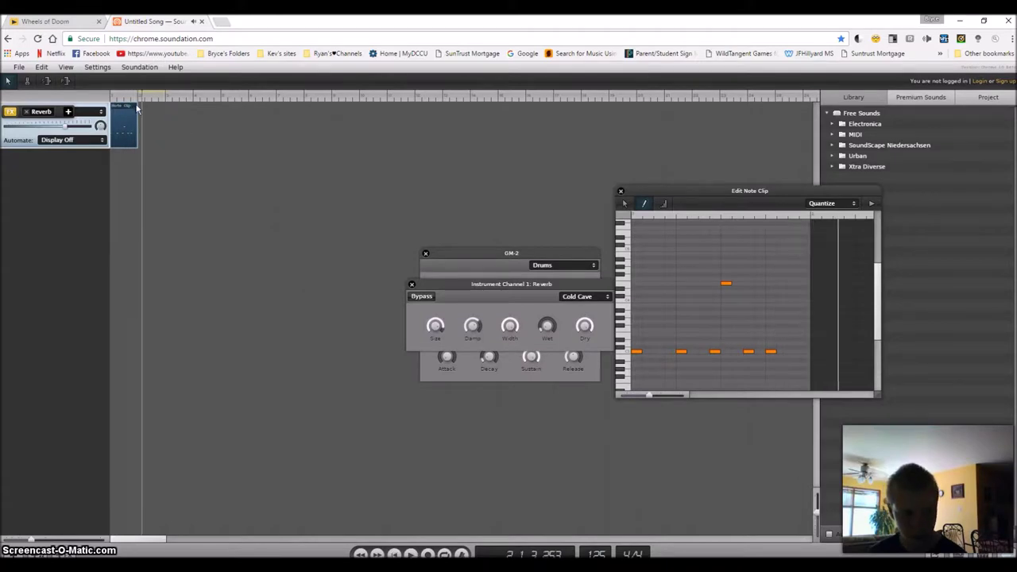
Loop the drum clip out to eight bars and play it back.
drag(136, 144, 589, 138)
drag(163, 144, 138, 139)
drag(320, 104, 331, 104)
click(410, 554)
click(410, 554)
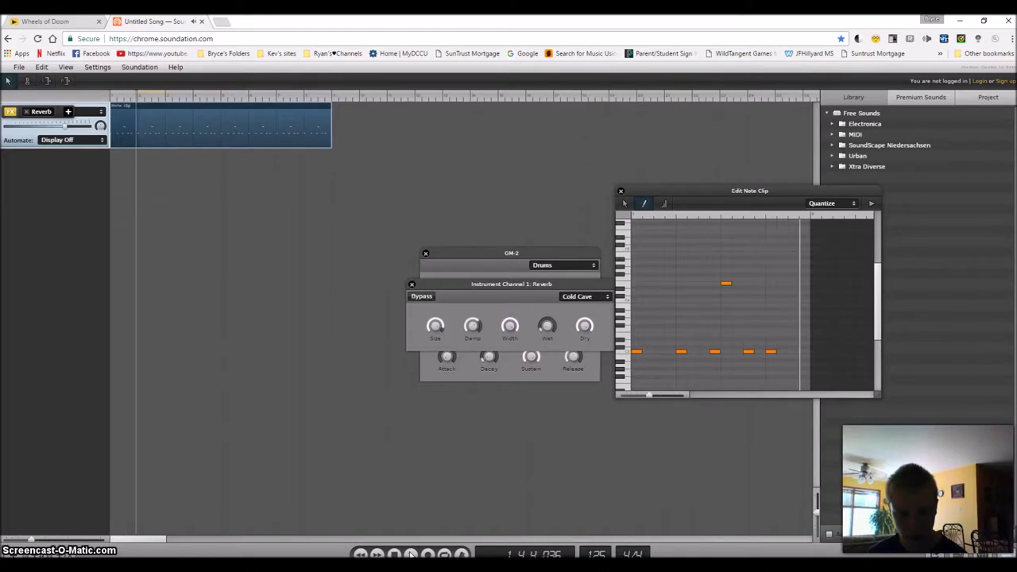
Add a low-row drum hit halfway through beat 4 and play the loop again.
click(791, 352)
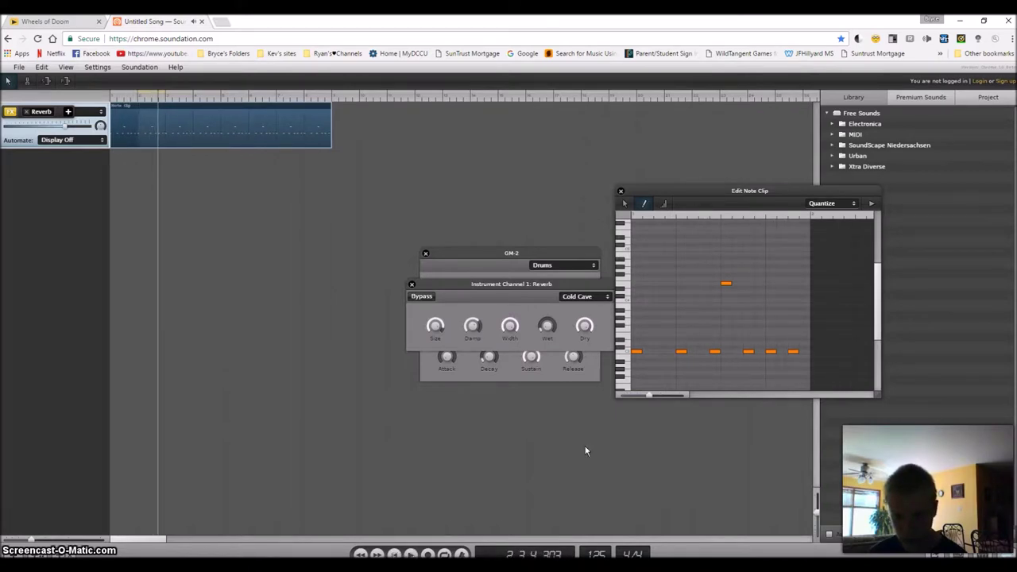
click(410, 554)
click(409, 553)
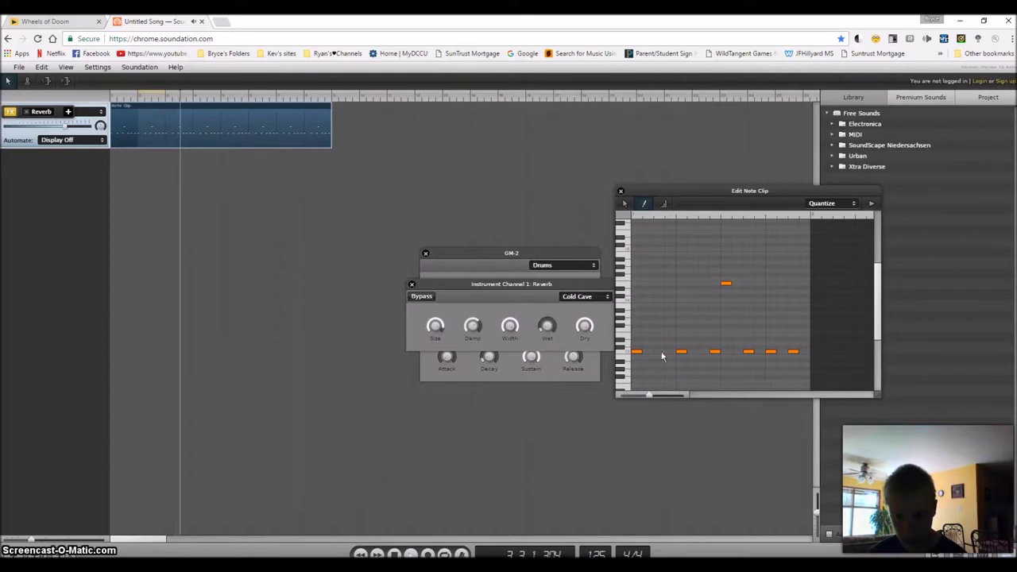
Draw two hits in the row just below the high beat-3 hit, one on beat 1 and one halfway through beat 2.
click(646, 289)
drag(647, 288, 659, 289)
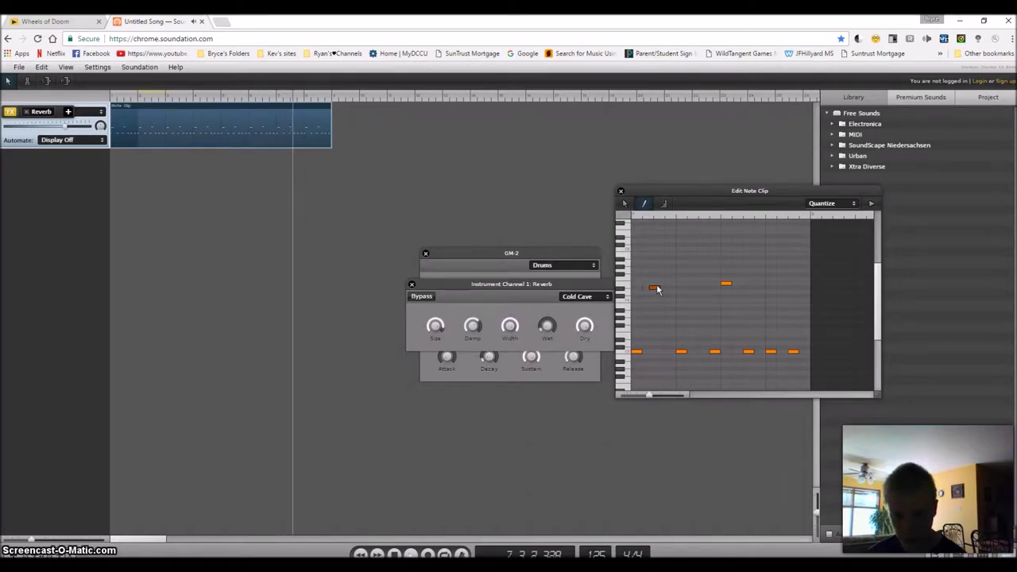
drag(659, 288, 703, 287)
click(636, 283)
drag(636, 283, 637, 286)
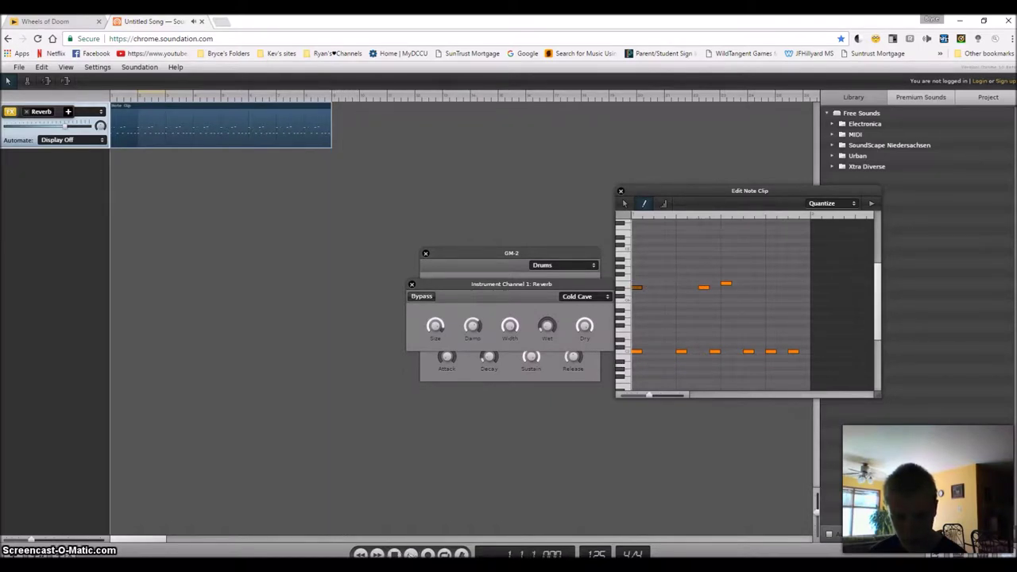
Fill that upper row with hits every three sixteenths up to beat 4, and play the pattern back.
click(670, 288)
click(705, 288)
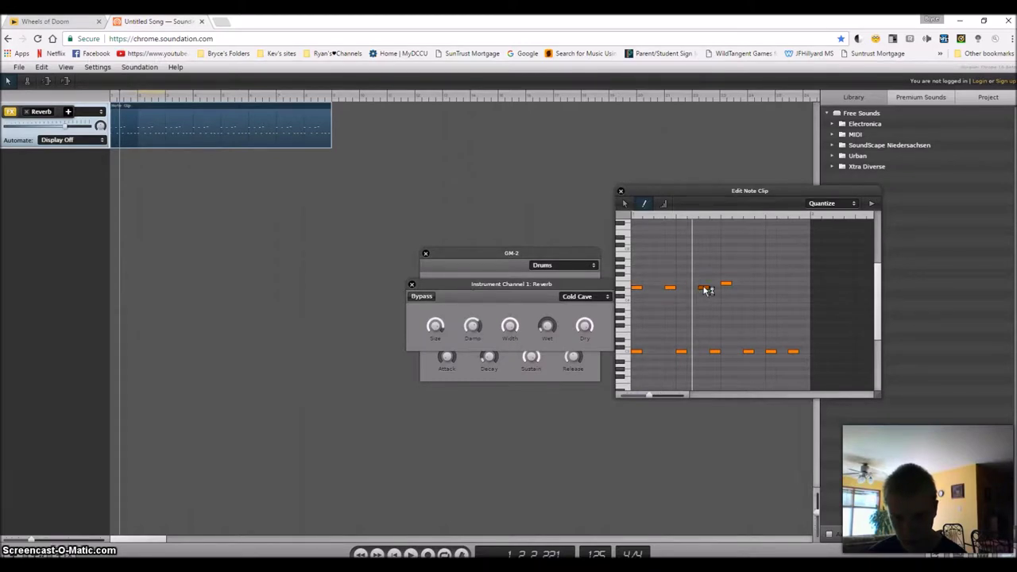
mouse_move(707, 290)
mouse_down()
mouse_move(697, 290)
mouse_move(706, 289)
mouse_up()
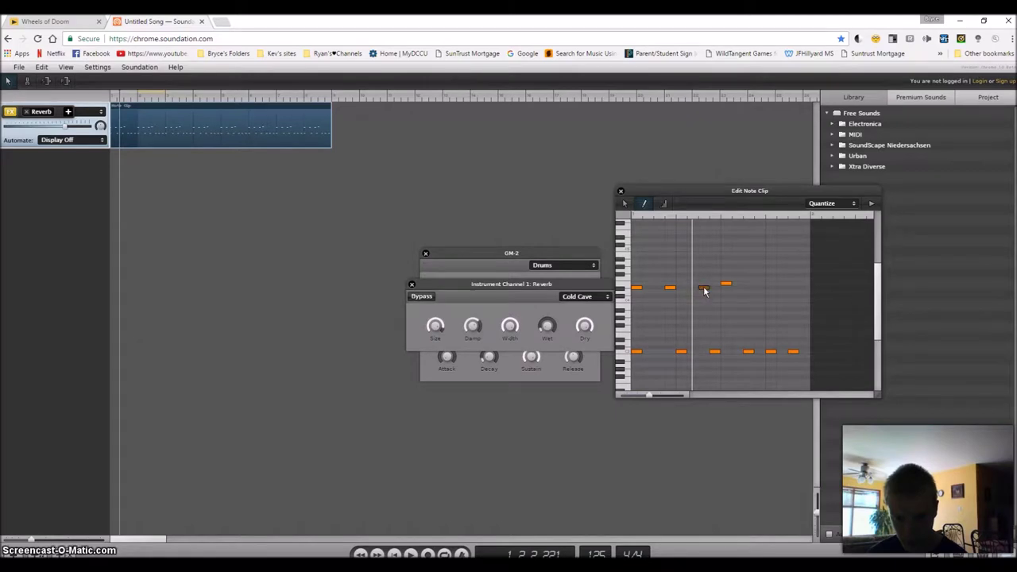
click(738, 287)
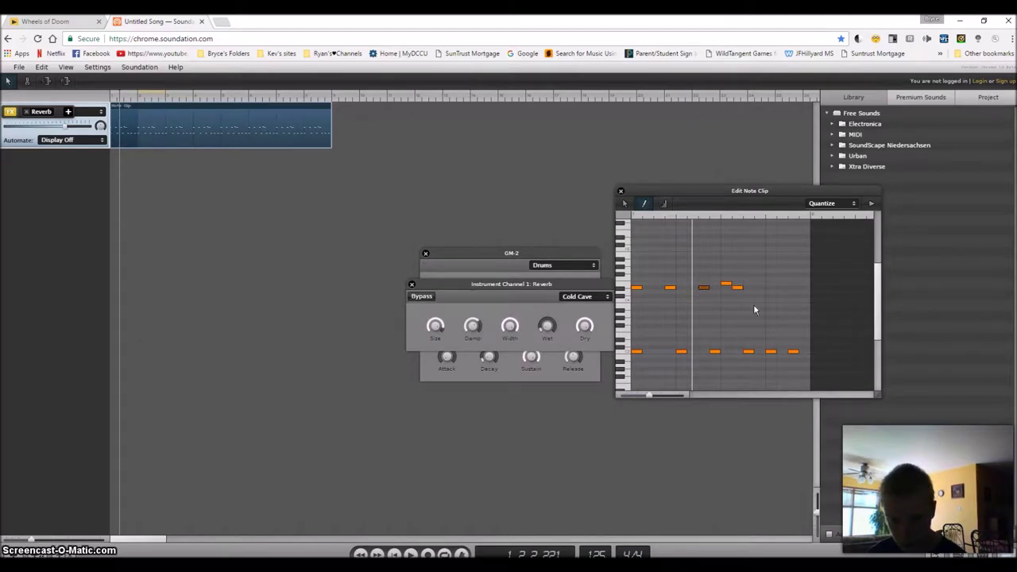
click(427, 554)
click(411, 554)
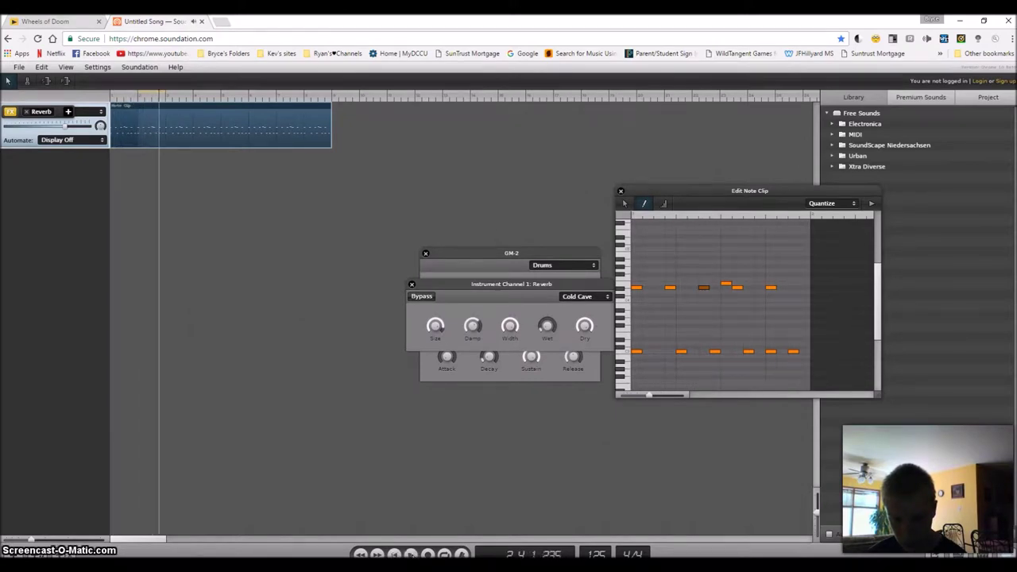
Play the drum pattern back, look over its note rows, and return to the Wheels of Doom tab to check the drawn elements.
key(v)
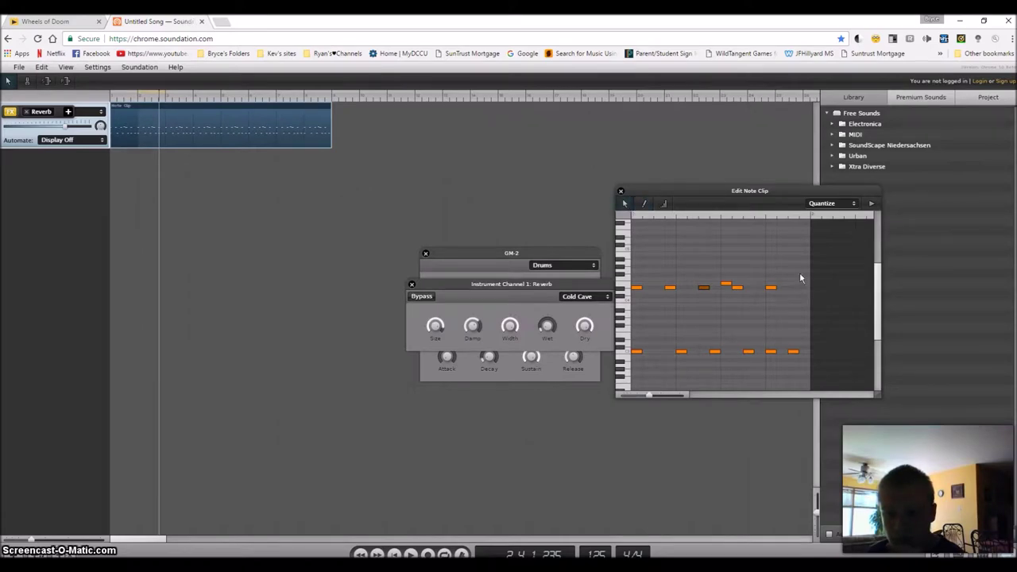
key(ctrl+Tab)
key(ctrl+Tab)
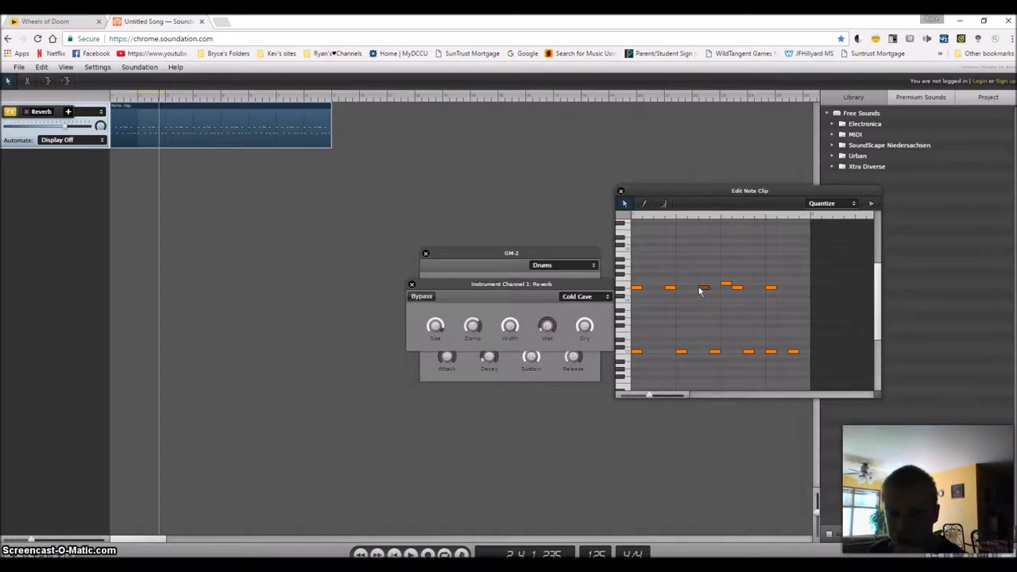
click(410, 554)
click(410, 554)
scroll(619, 262, up, 2)
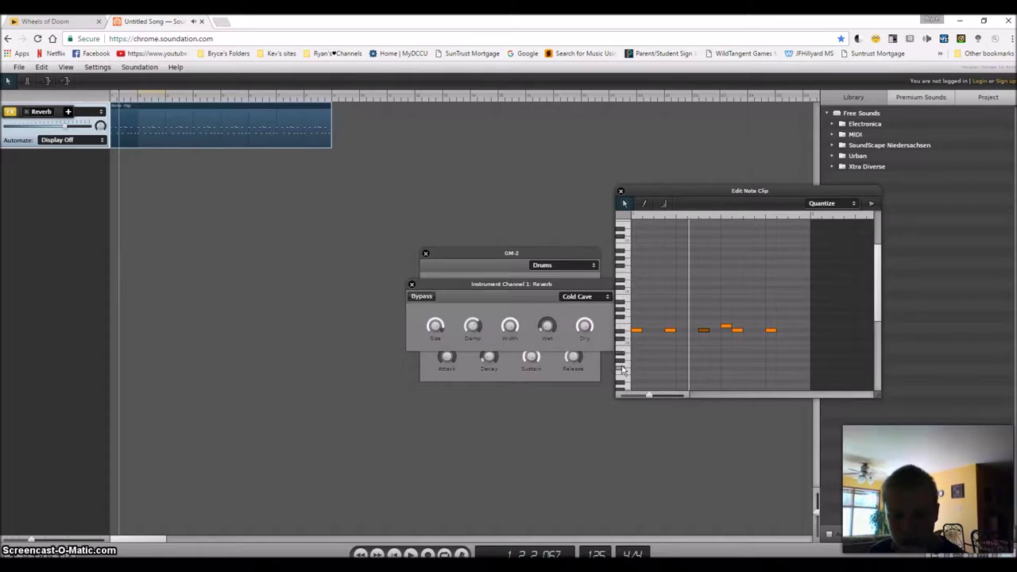
scroll(623, 373, down, 3)
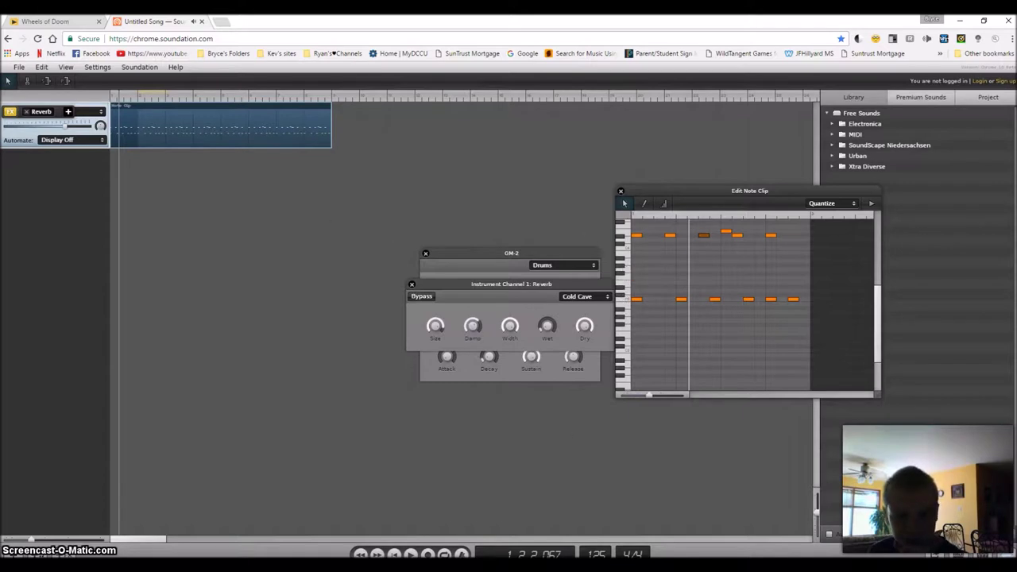
key(space)
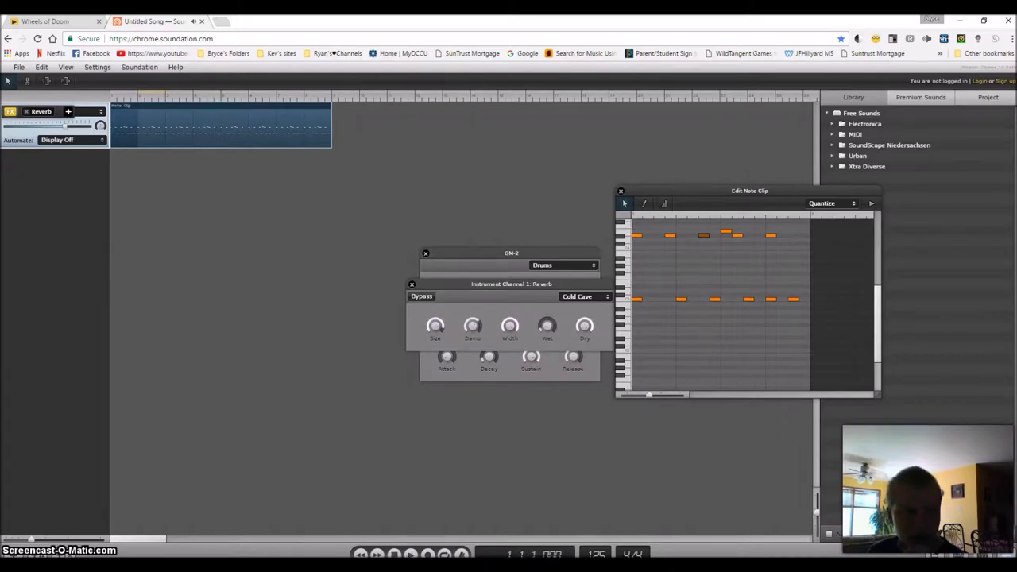
click(80, 22)
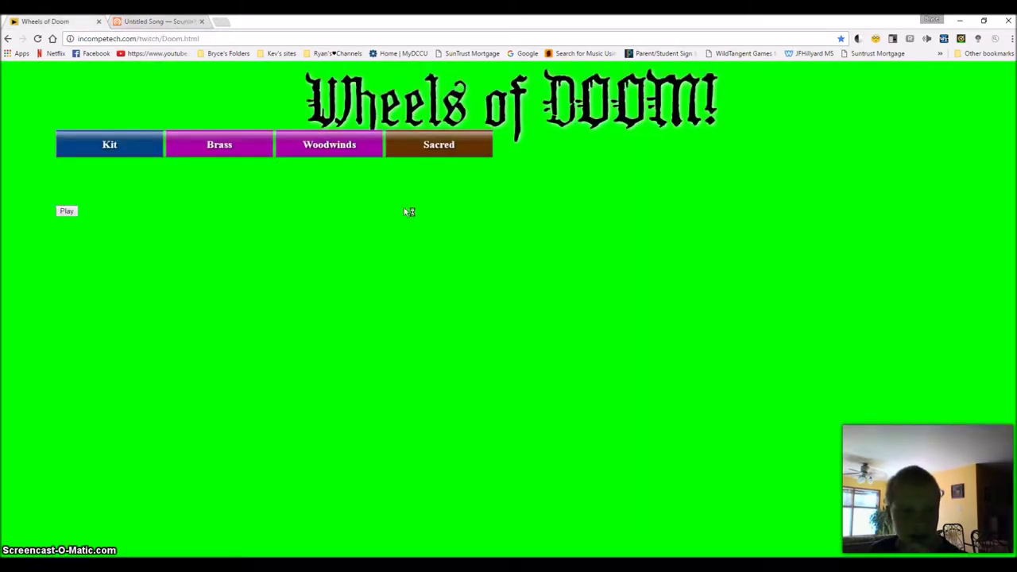
Switch back to the Soundation song, add a second instrument channel and set its instrument to GM-2.
click(155, 21)
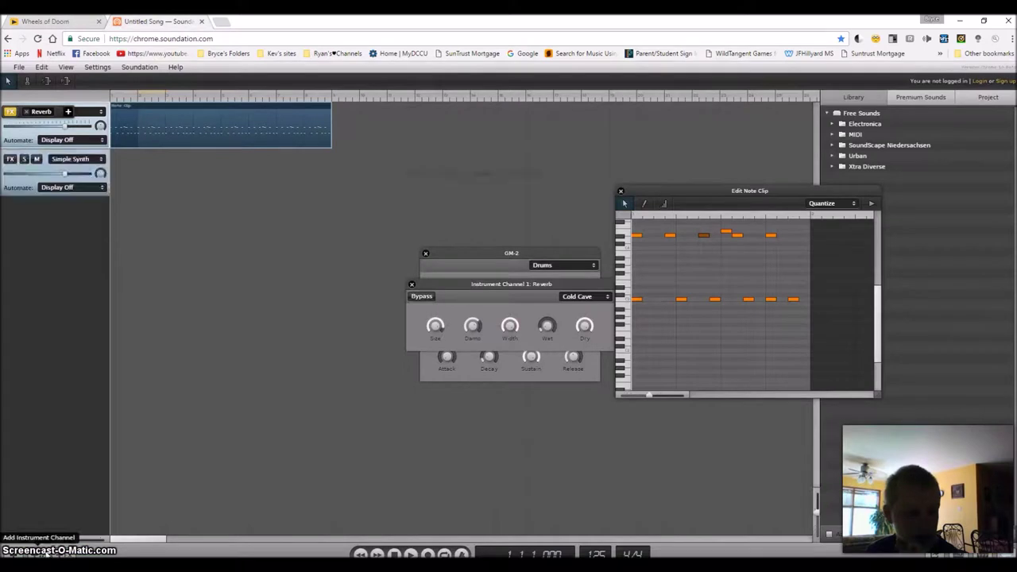
click(77, 161)
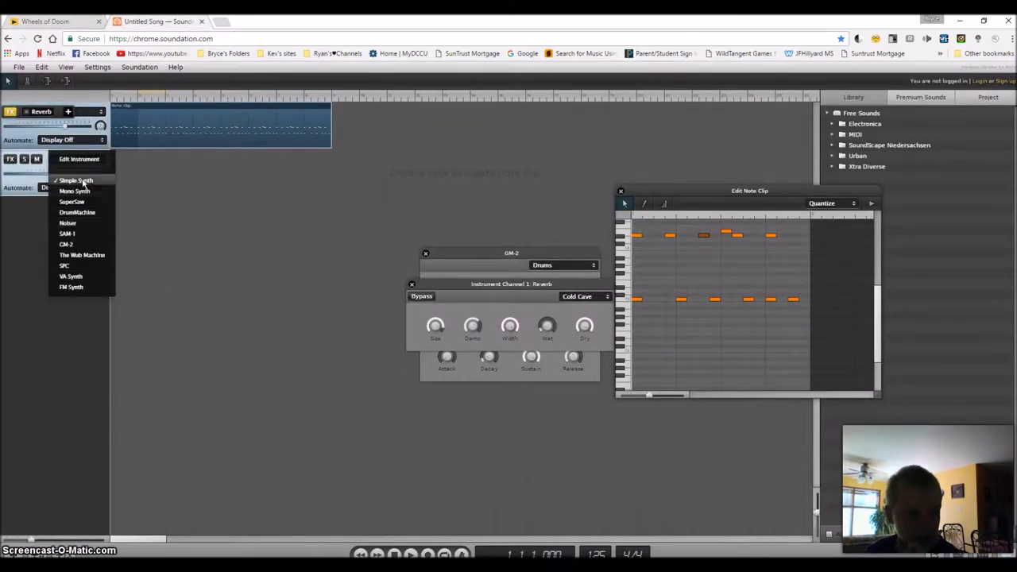
click(71, 245)
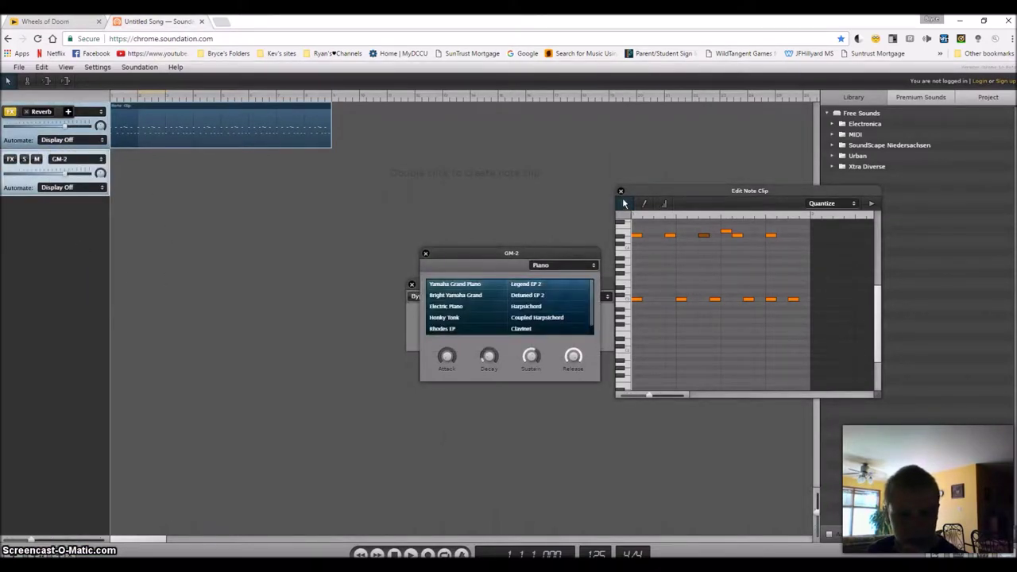
Close the drum clip's note editor, the Reverb window and the drum channel's GM-2 window.
click(621, 191)
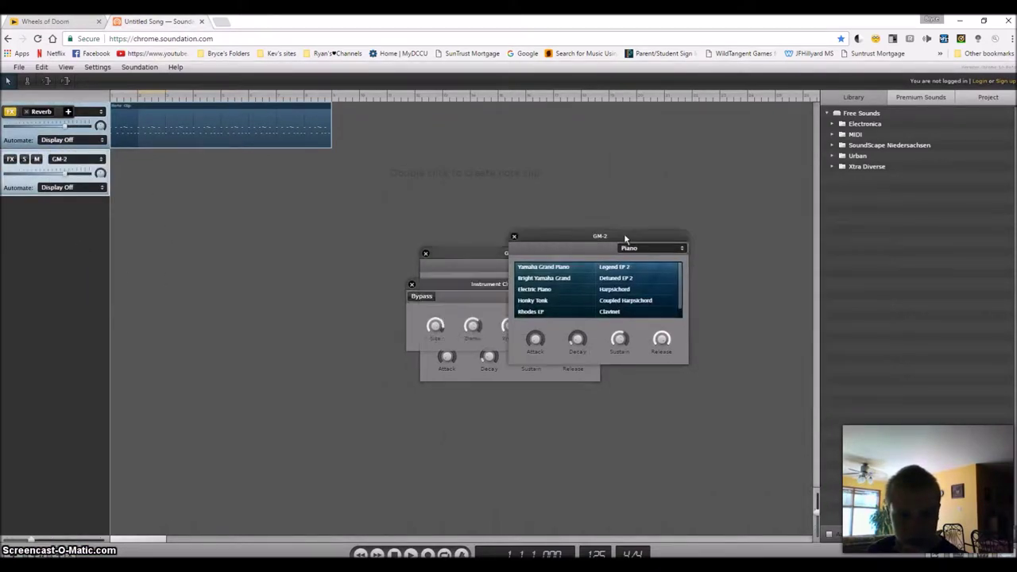
click(412, 285)
click(425, 253)
Set the new GM-2 instrument's category to Brass, compare its sounds with the Wheels of Doom elements, and select Trombone.
click(717, 249)
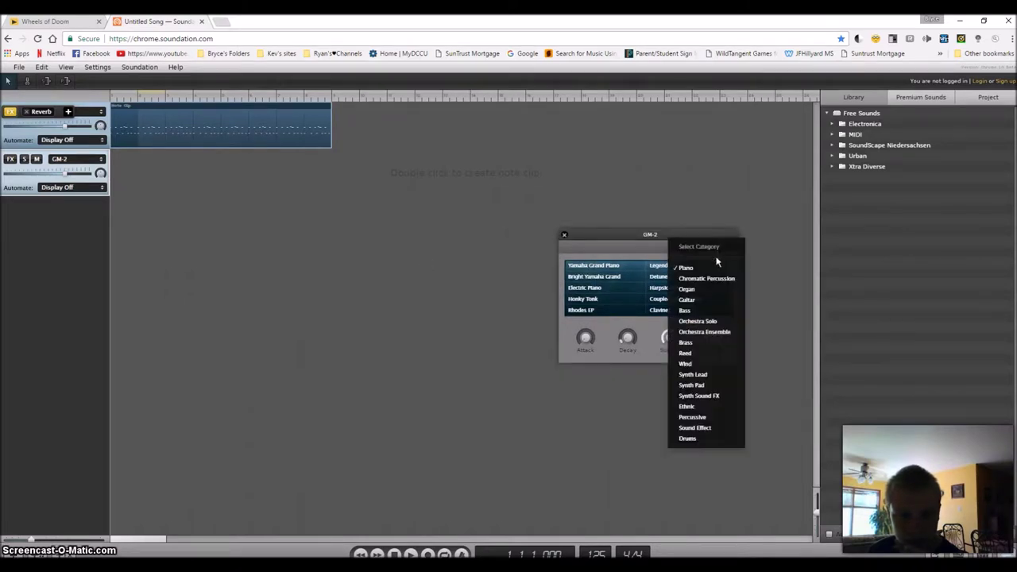
click(699, 344)
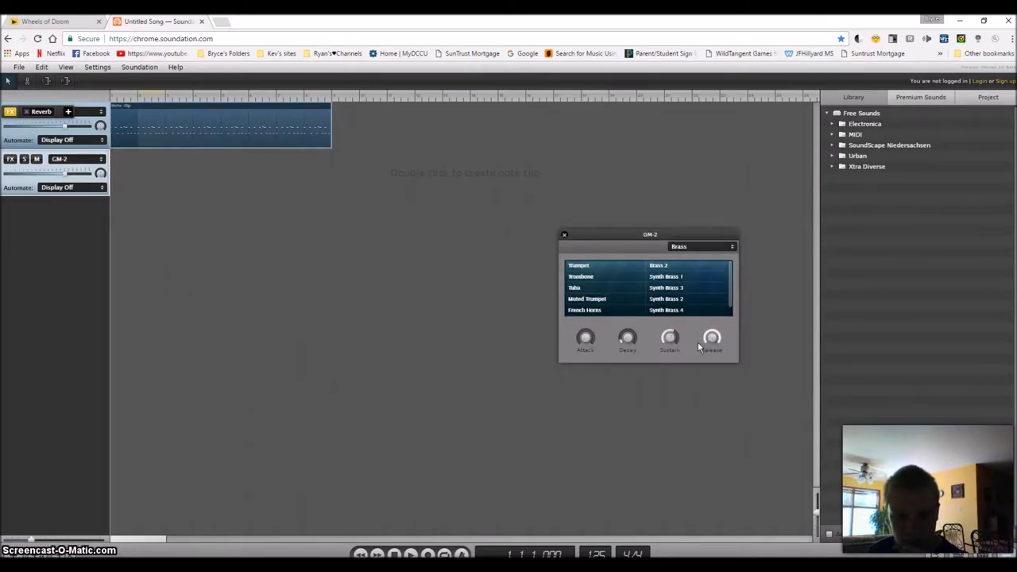
scroll(642, 295, down, 1)
scroll(643, 295, up, 1)
scroll(643, 295, down, 1)
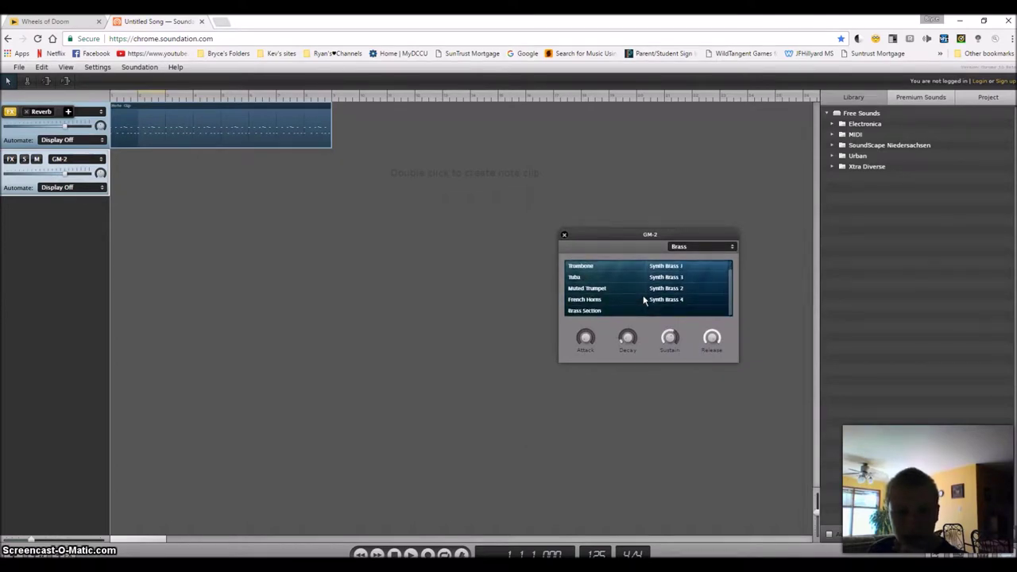
scroll(643, 295, up, 1)
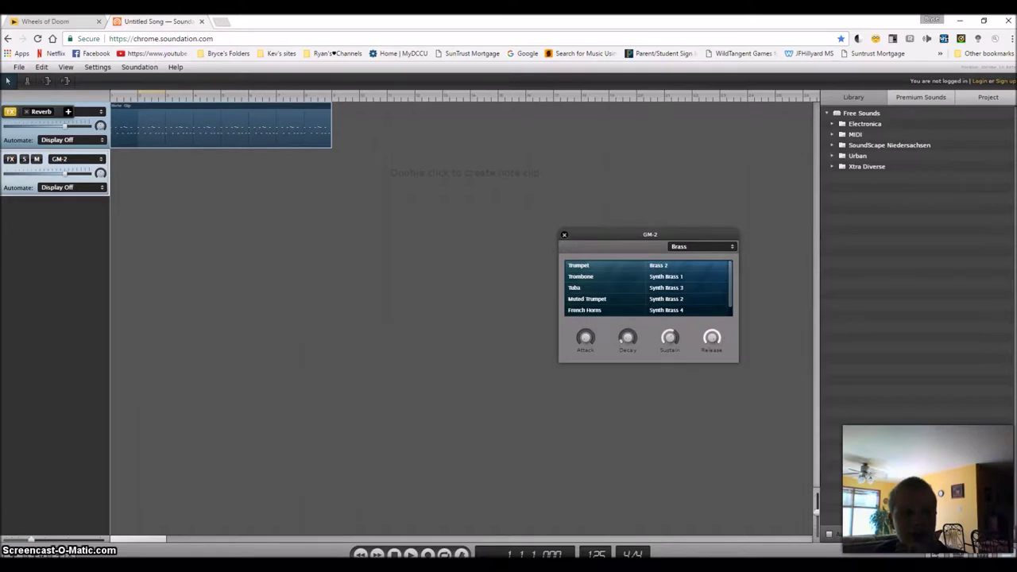
key(ctrl+shift+Tab)
key(ctrl+Tab)
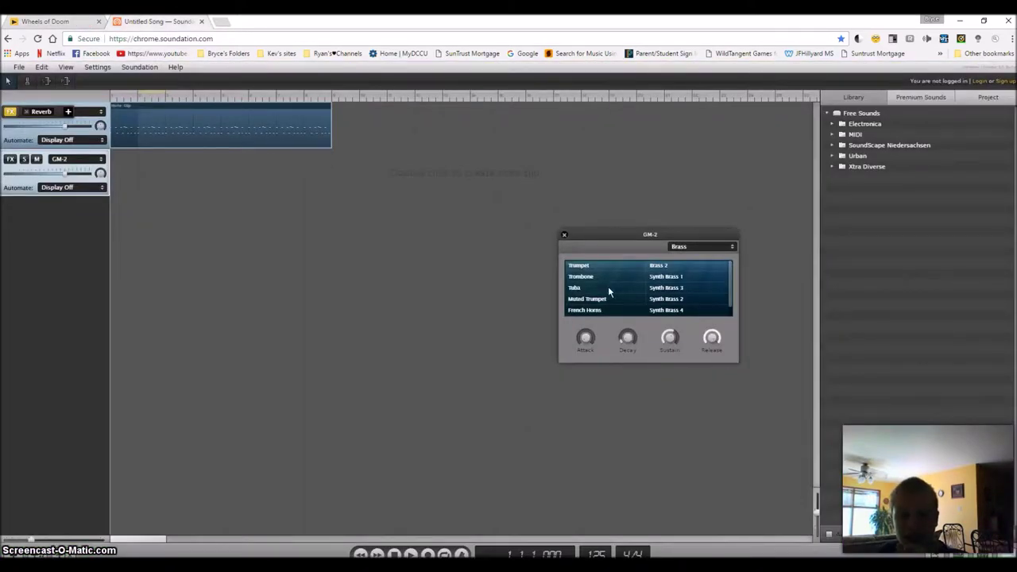
scroll(644, 300, down, 1)
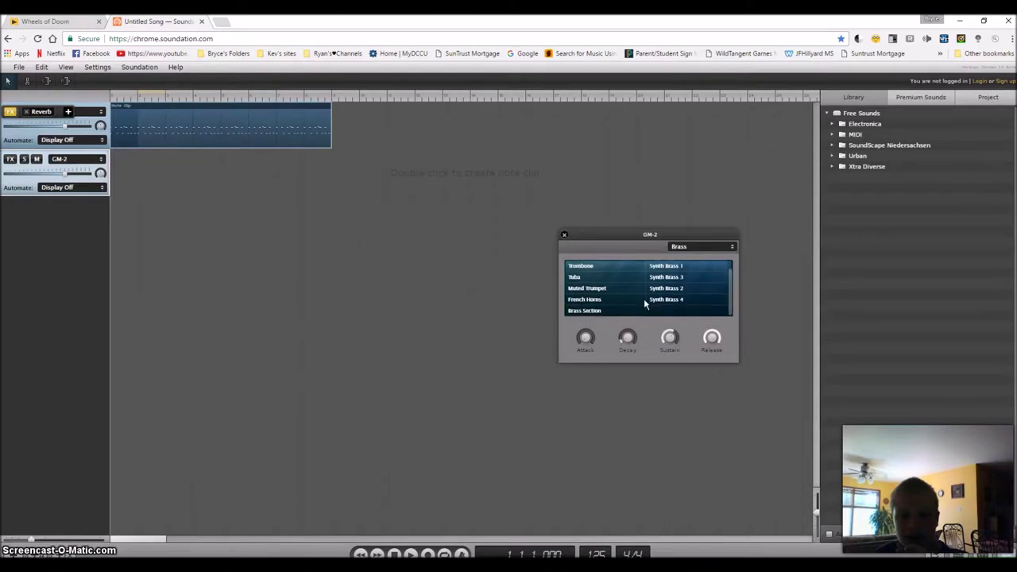
scroll(664, 314, up, 1)
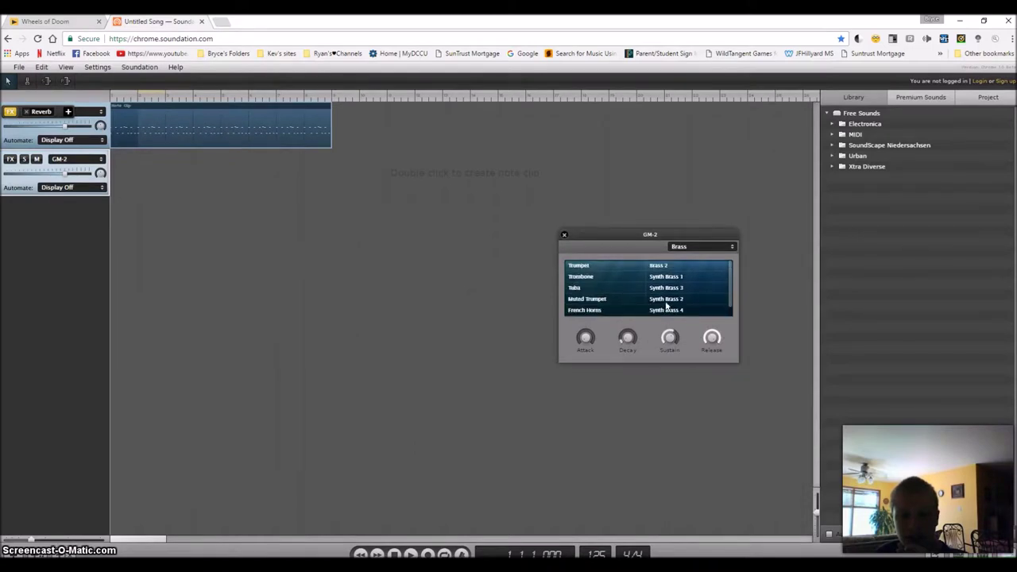
click(598, 279)
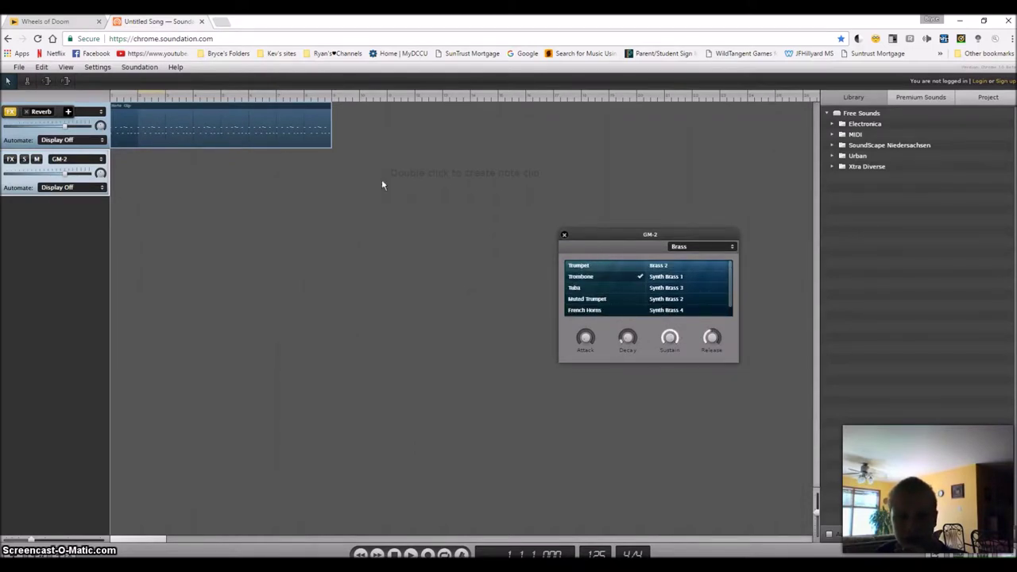
Create a one-bar note clip at the start of the trombone channel and show the virtual keyboard.
double_click(350, 173)
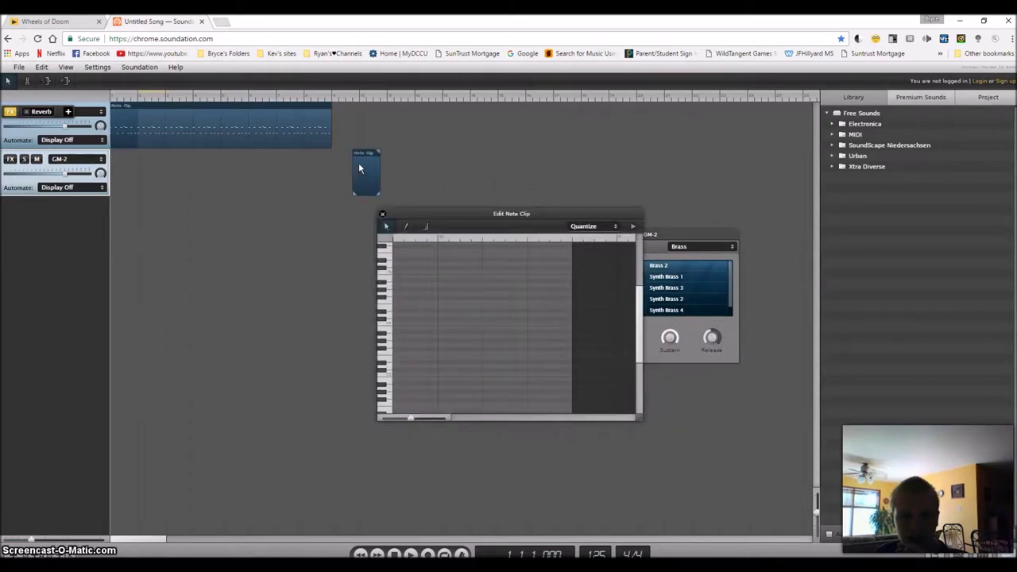
drag(358, 162, 116, 181)
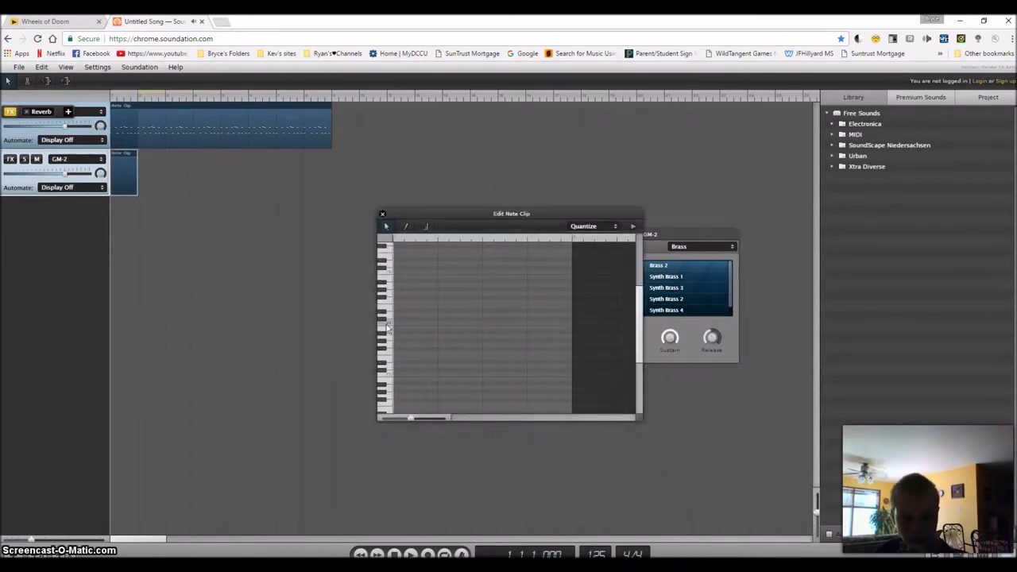
click(66, 67)
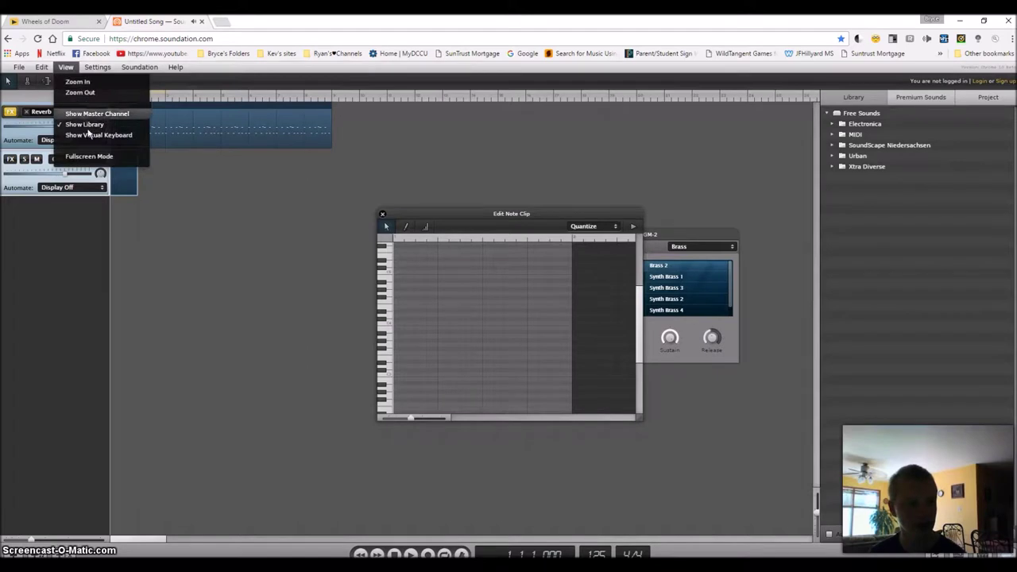
click(90, 134)
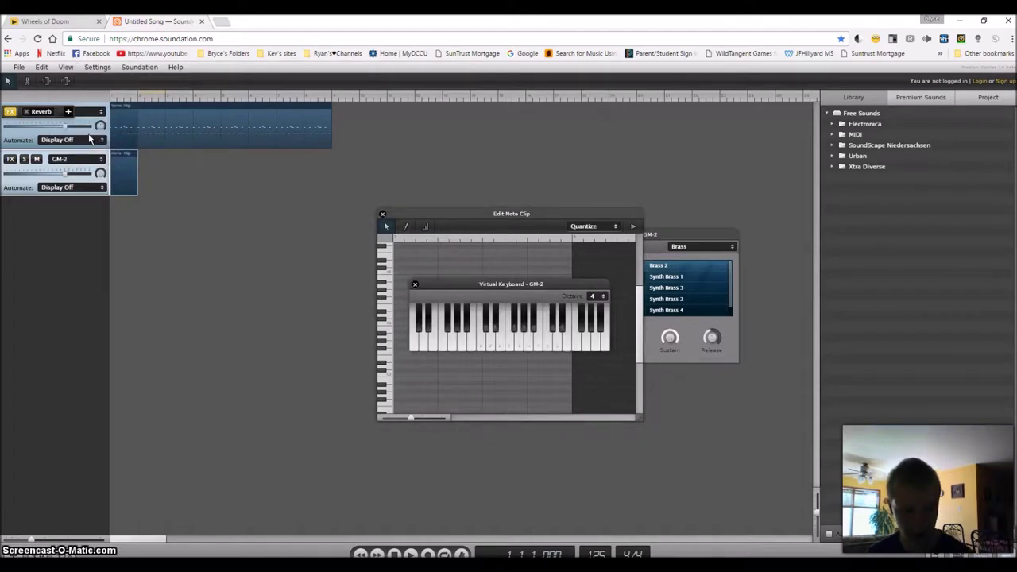
Audition trombone melody ideas on the virtual keyboard, mainly alternating between C and G, without recording.
key(a)
key(a)
key(g)
key(g)
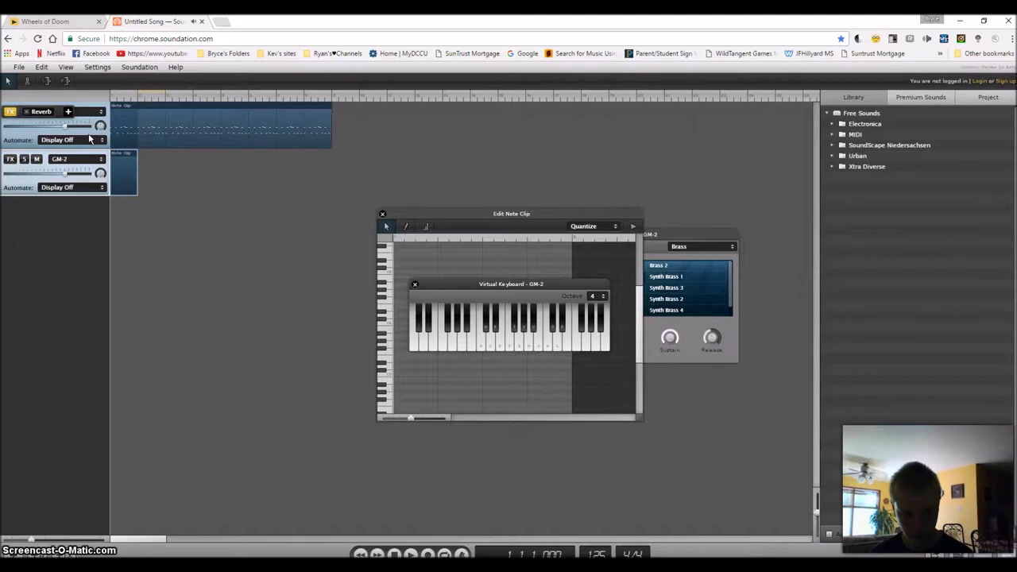
key(a)
key(f)
key(g)
key(a)
key(g)
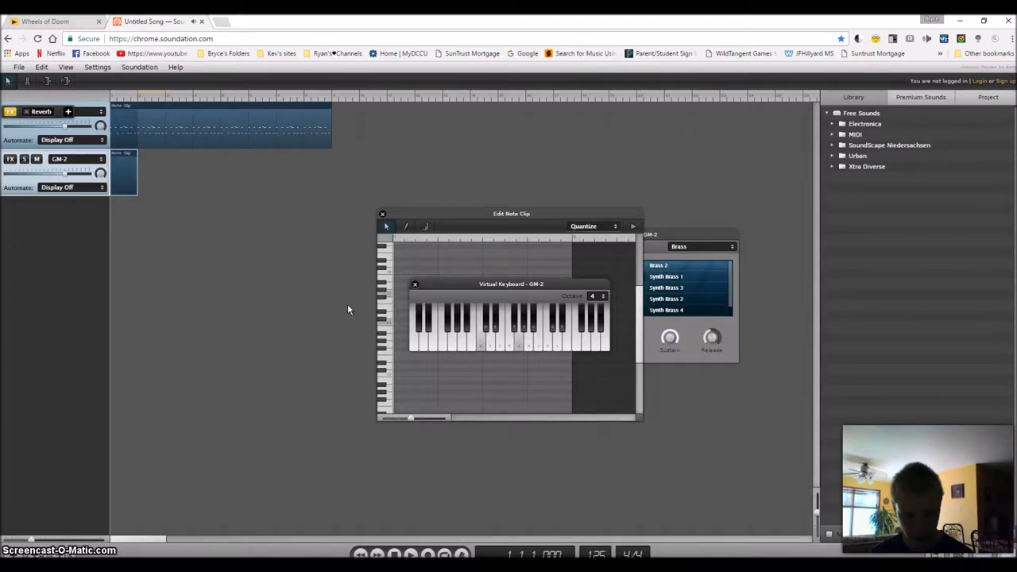
key(a)
key(g)
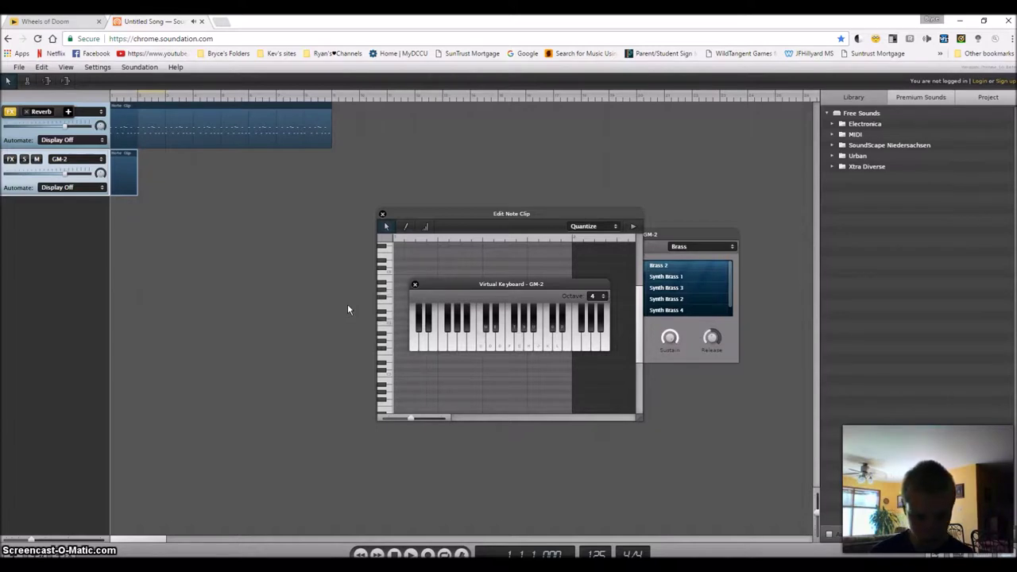
key(a)
key(g)
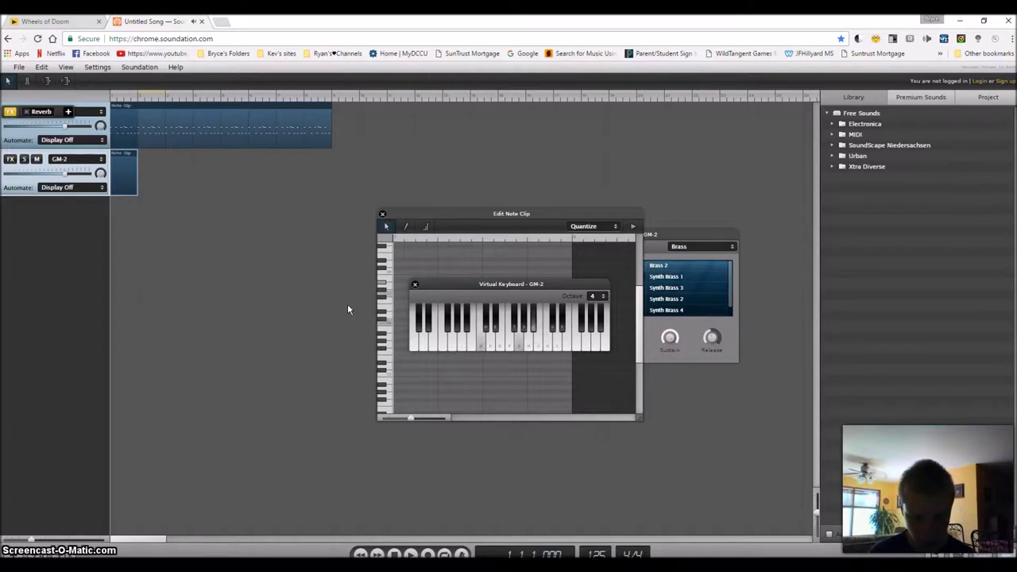
key(a)
key(g)
key(g)
key(a)
key(g)
key(a)
key(a)
key(g)
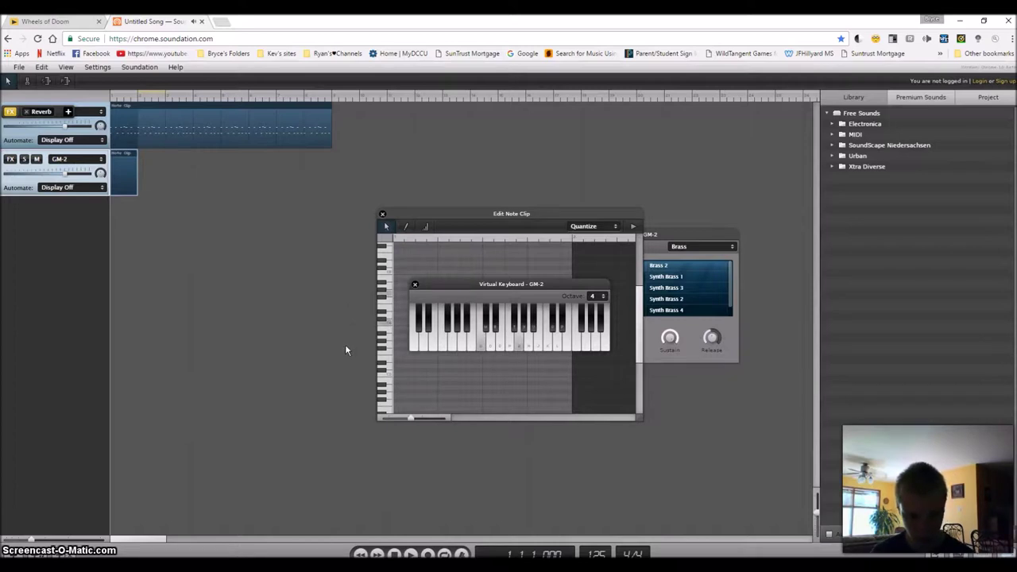
key(g)
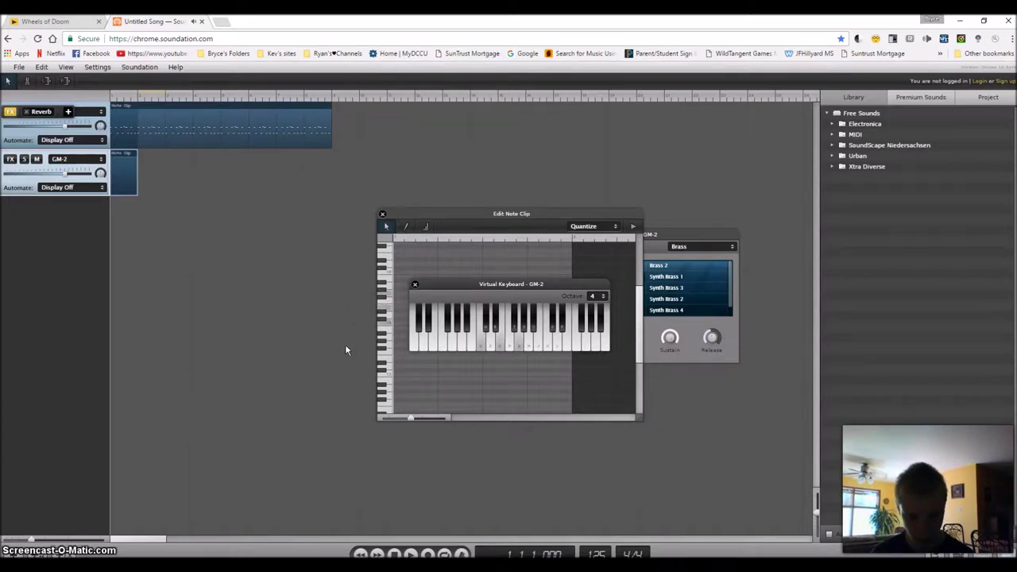
Audition trombone phrases that combine the low C with E, F, G and G-sharp.
key(a)
key(d)
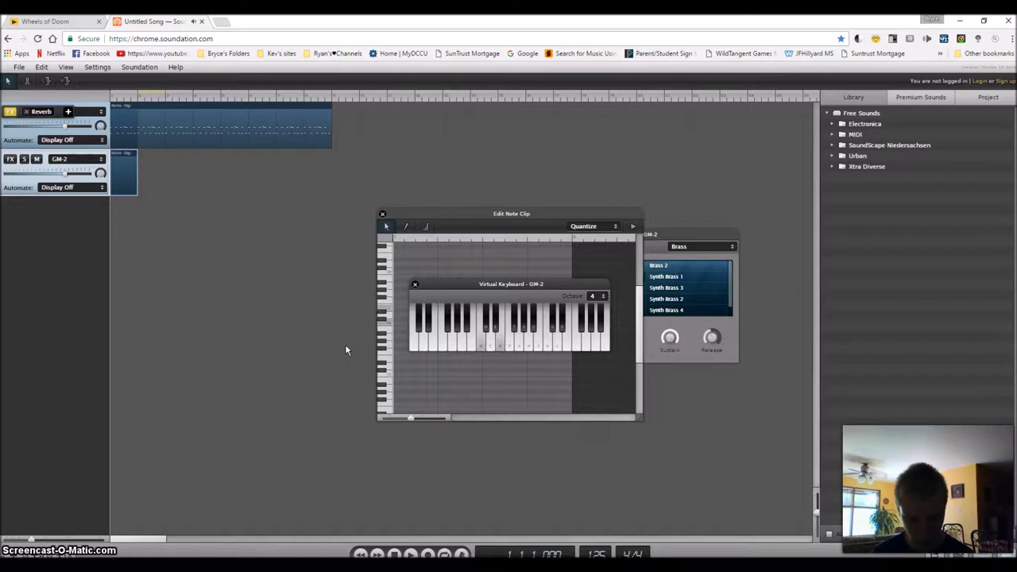
key(g)
key(a)
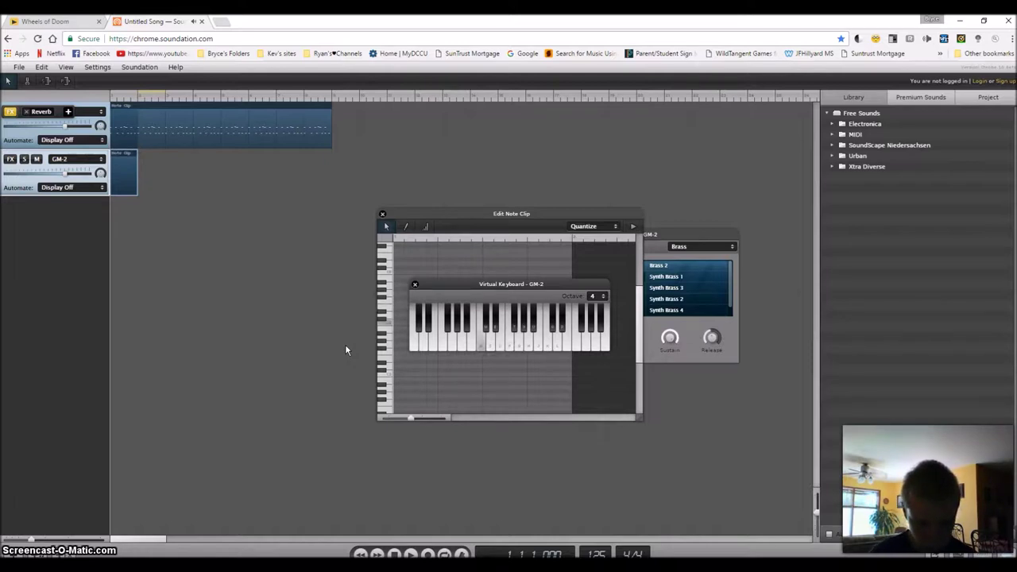
key(d)
key(a)
key(f)
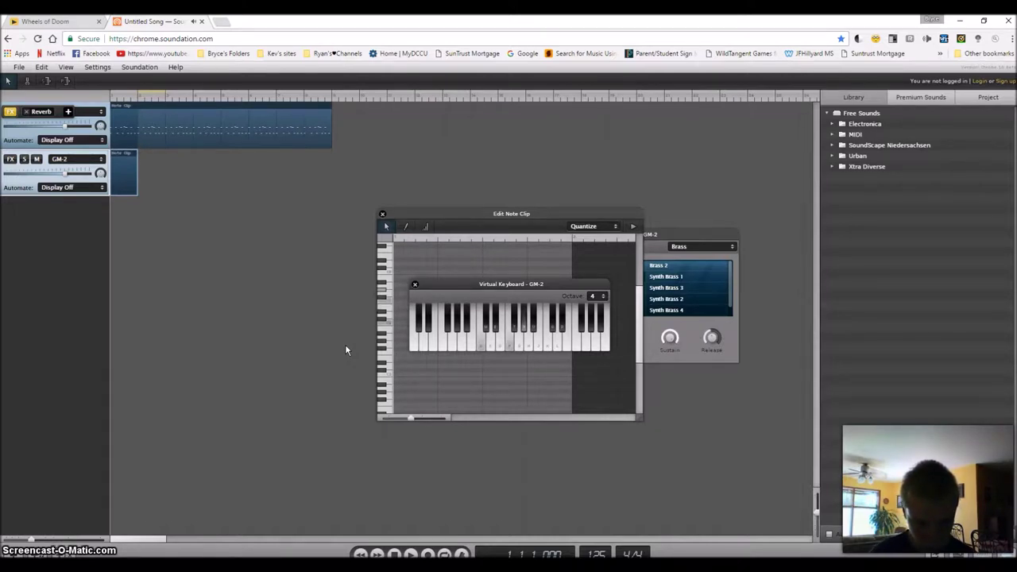
key(y)
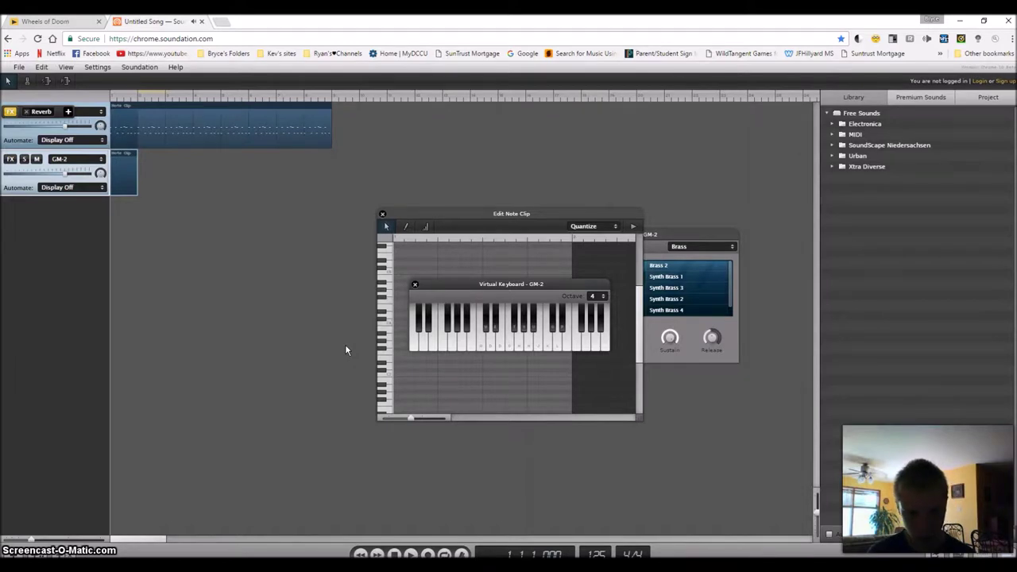
key(a)
key(a)
key(y)
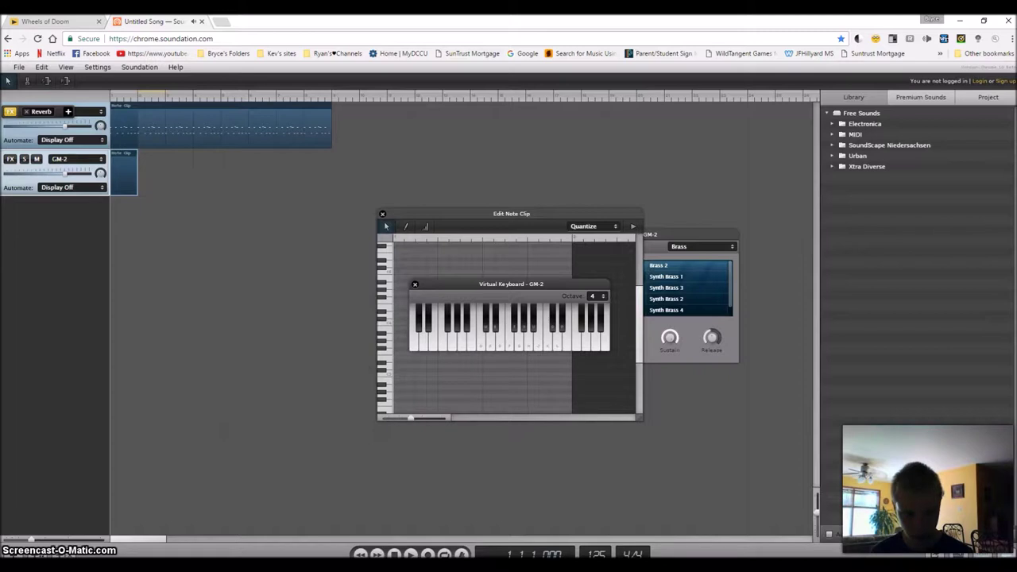
Play the drum track as a reference, stop it, and audition further trombone phrases adding F-sharp on the virtual keyboard.
click(410, 553)
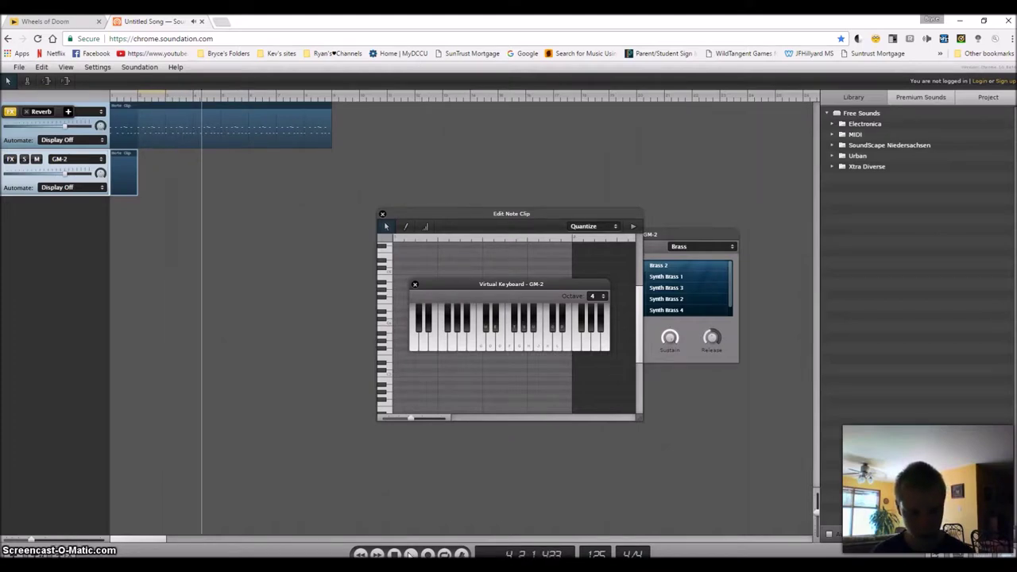
click(393, 554)
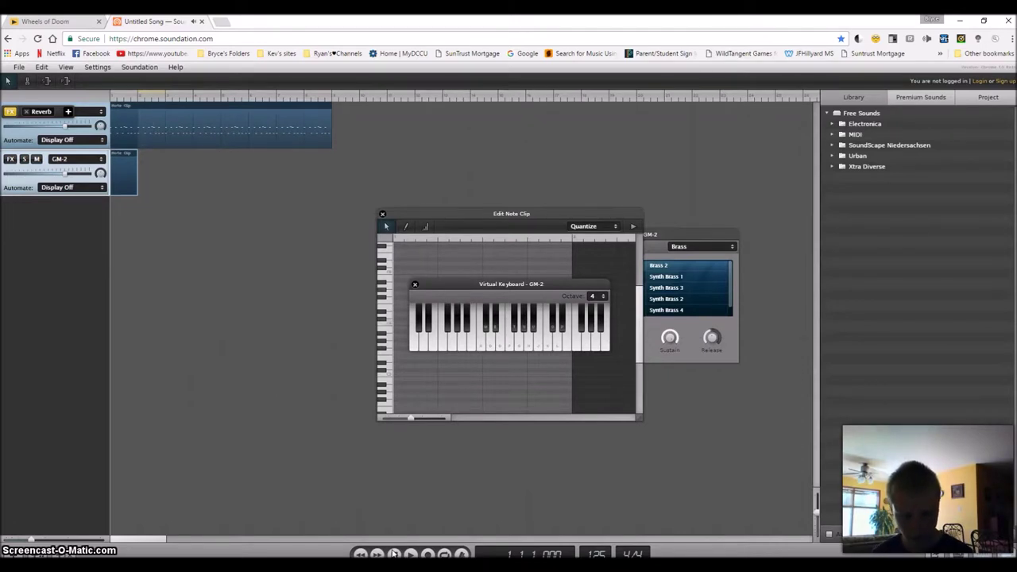
key(a)
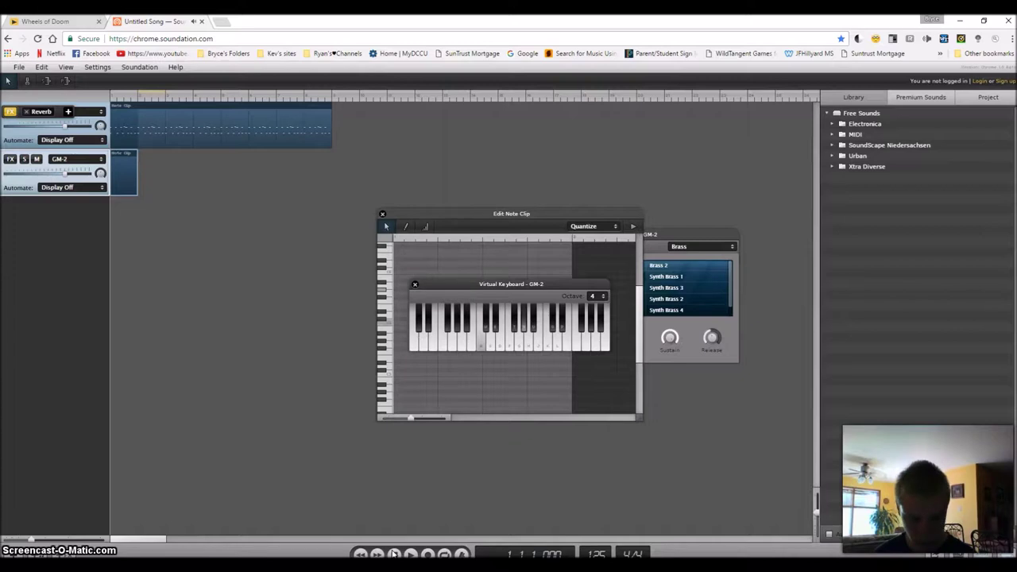
key(a)
key(d)
key(a)
key(t)
key(d)
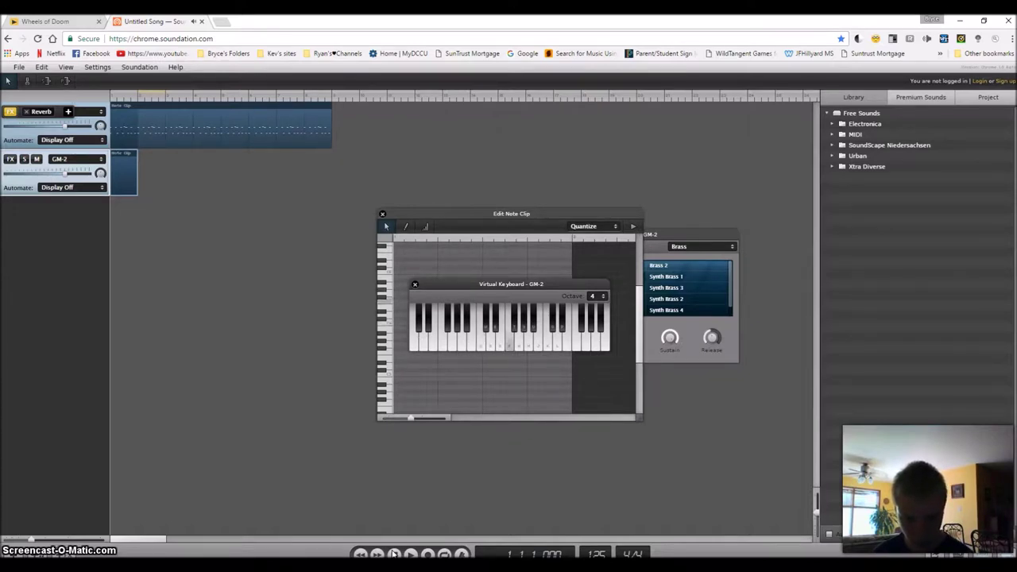
key(y)
key(f)
key(a)
key(a)
key(g)
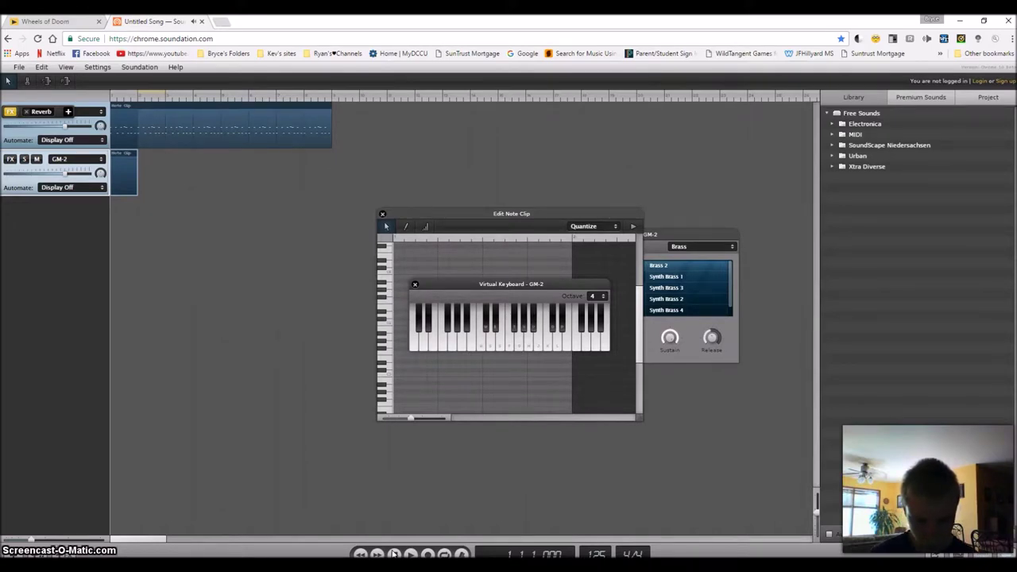
Play the song briefly, stop it back at the start, and test the trombone's F and low C.
click(393, 554)
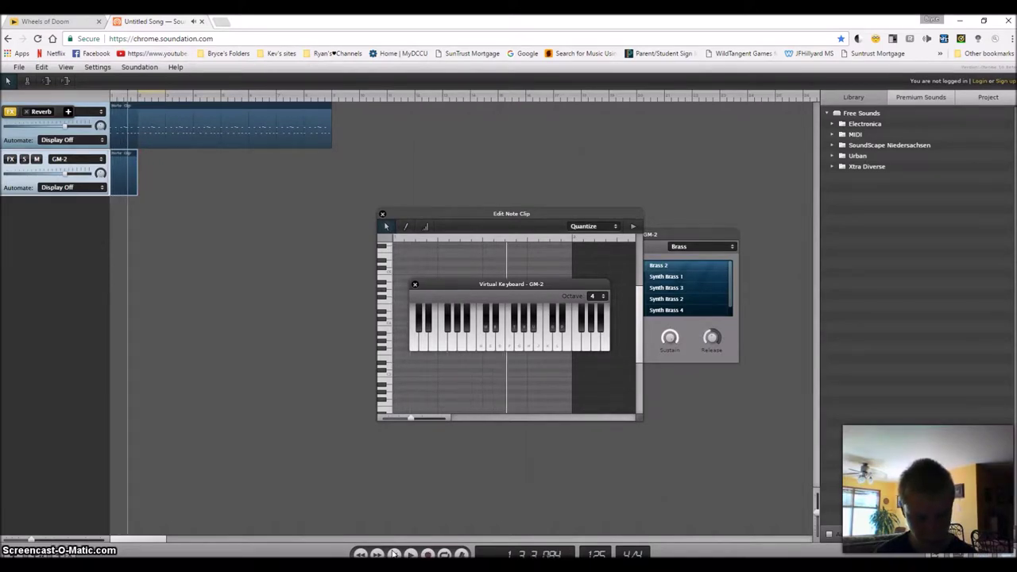
key(f)
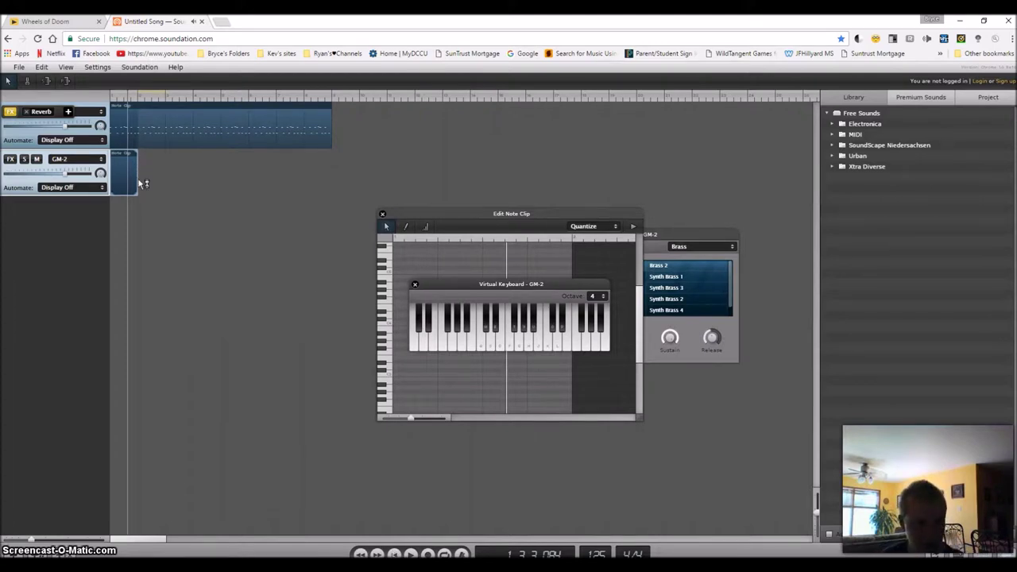
click(402, 554)
key(a)
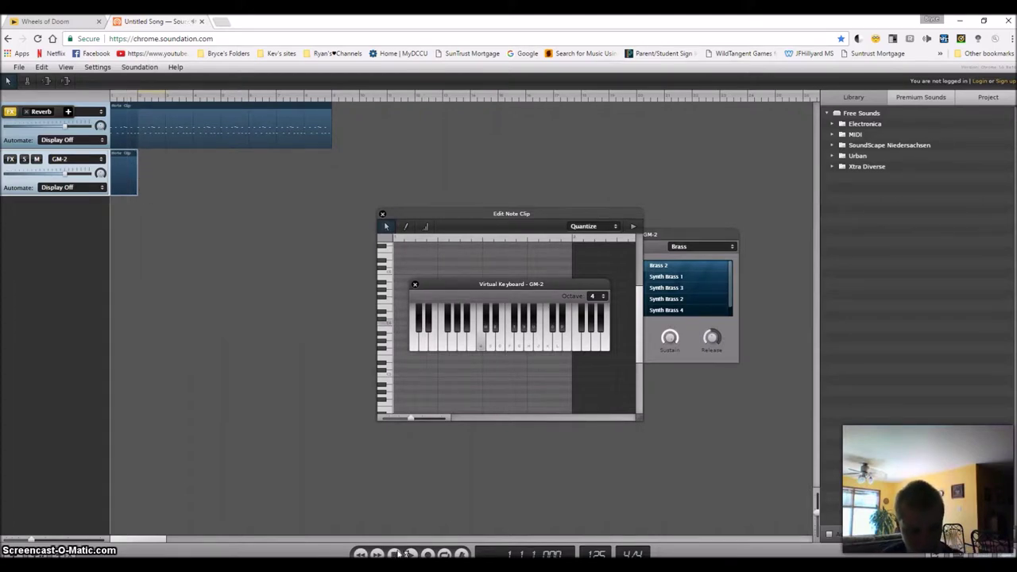
Audition trombone phrases on the virtual keyboard that start on G and alternate between the low C and F.
key(g)
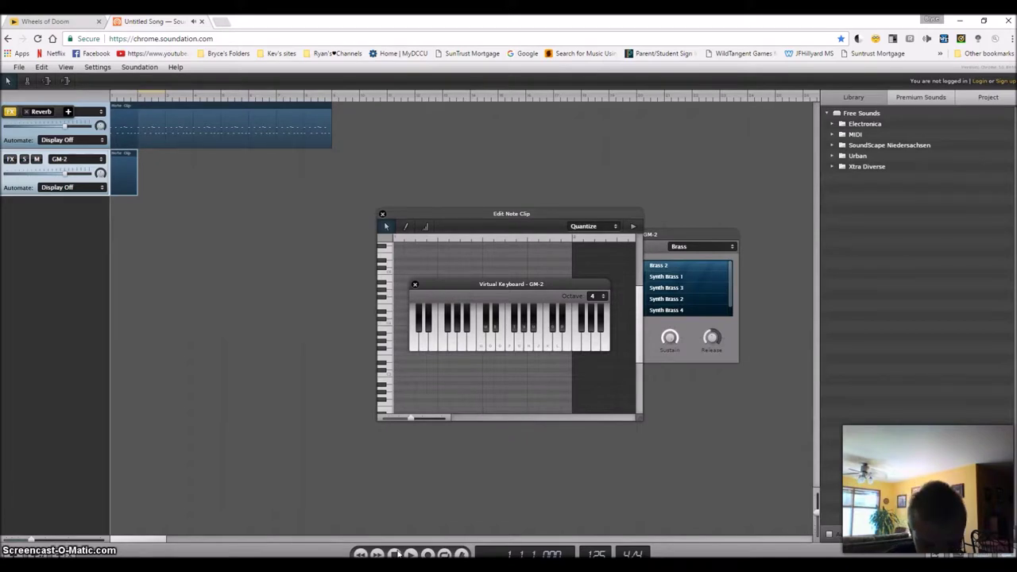
key(a)
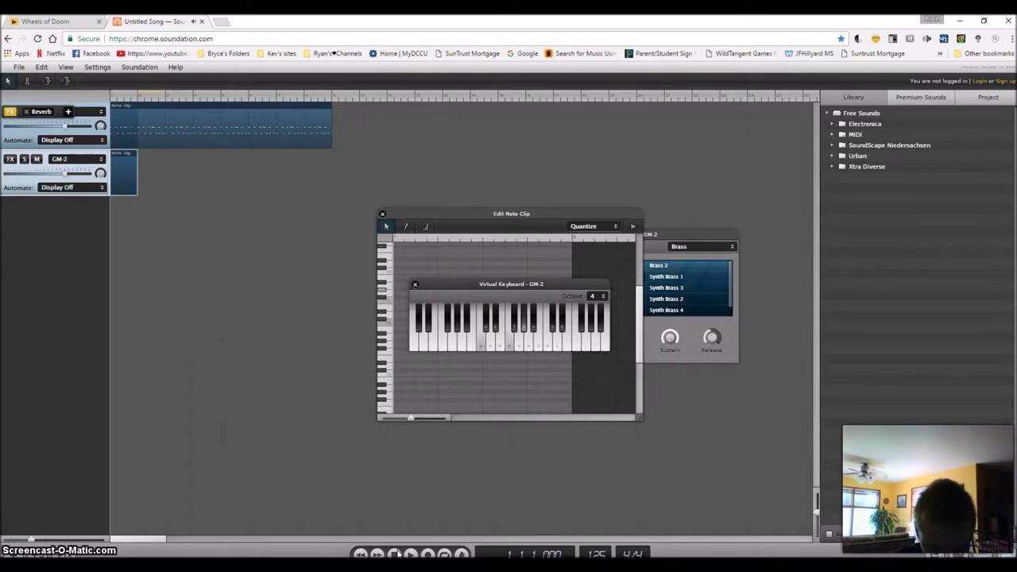
key(f)
key(a)
key(f)
Audition trombone phrases built from D-sharp, G, A-sharp and the high C on the virtual keyboard.
key(e)
key(g)
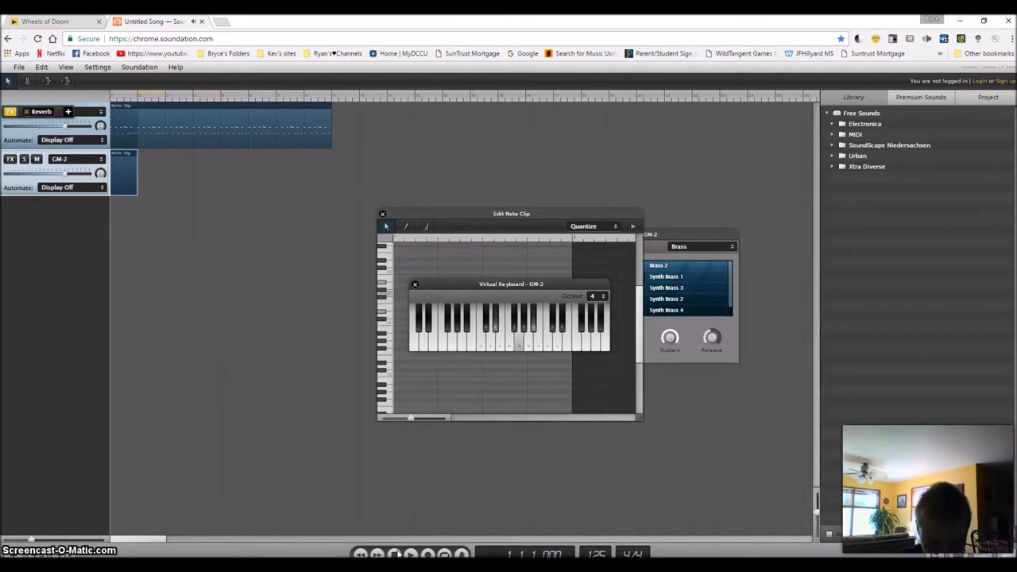
key(u)
key(g)
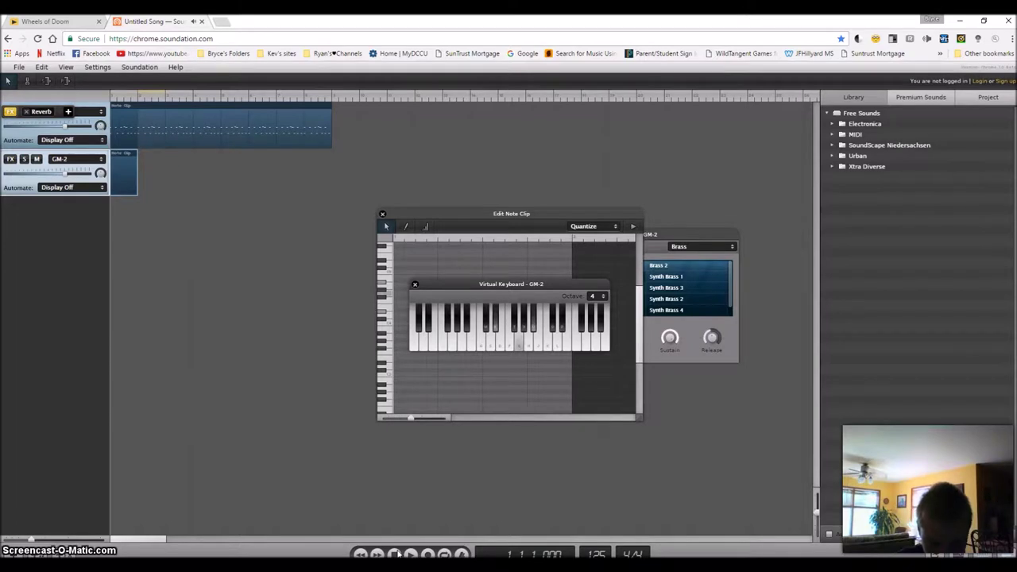
key(e)
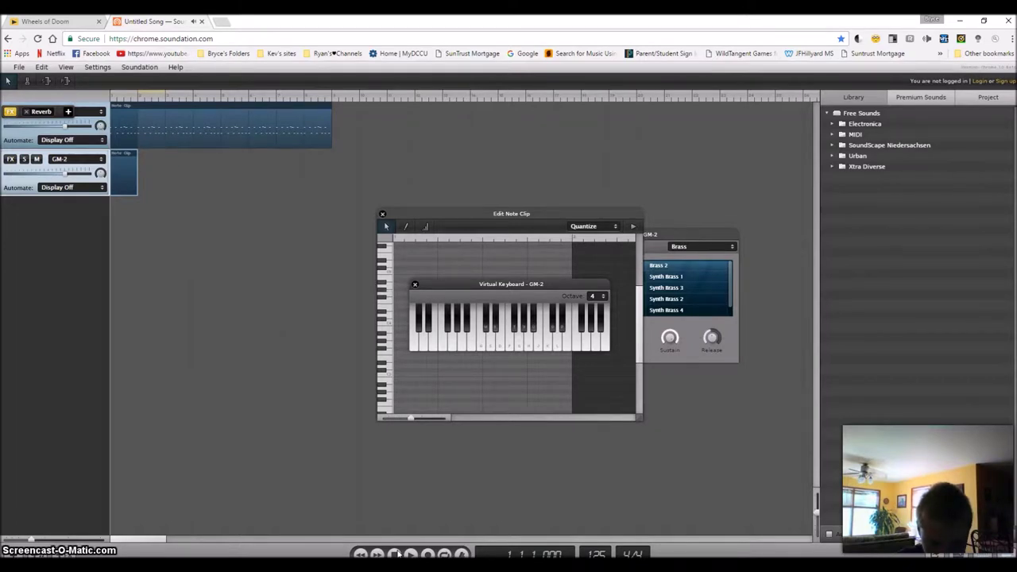
key(g)
key(k)
key(u)
key(g)
key(e)
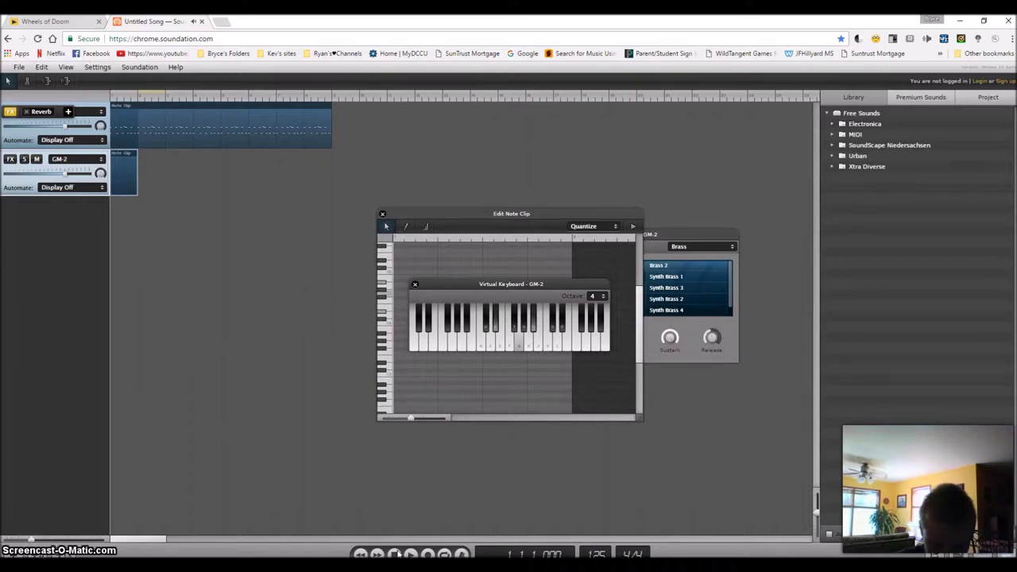
Audition the low C alternating with F on the trombone, ending with G-sharp.
key(a)
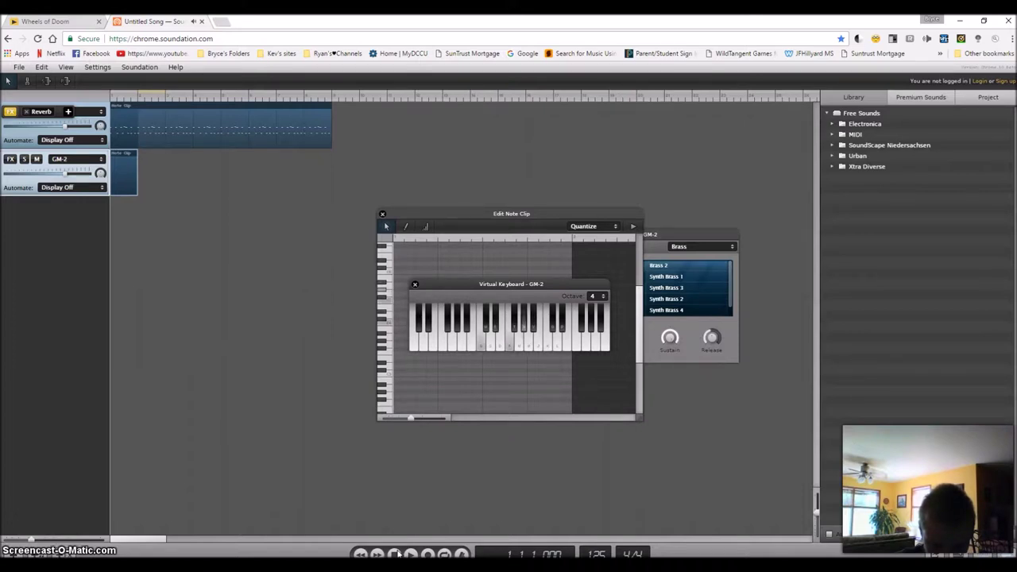
key(a)
key(f)
key(a)
key(f)
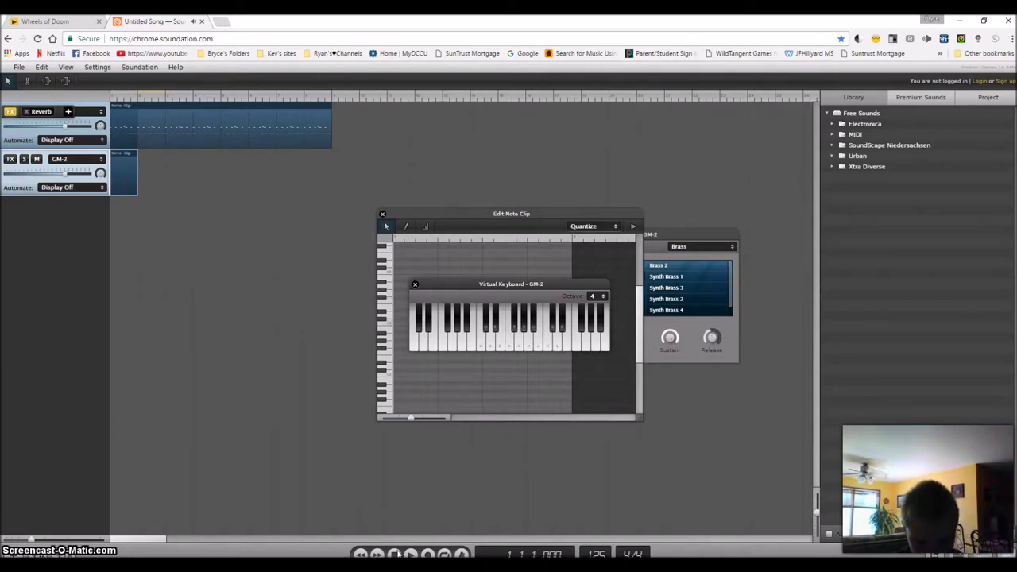
key(a)
key(f)
key(f)
key(y)
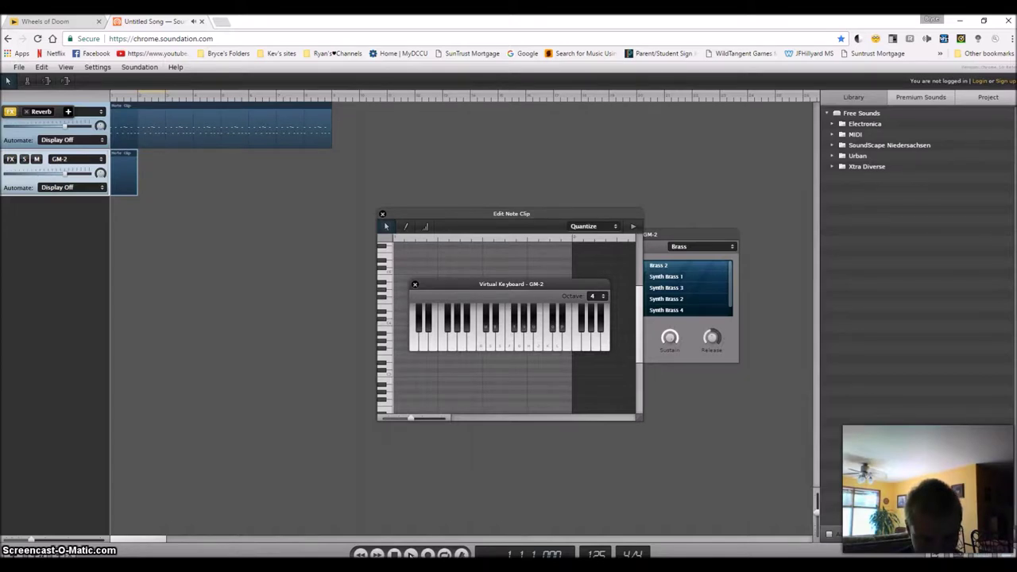
Move the virtual keyboard clear of the note editor and lengthen the trombone clip to two bars.
drag(449, 283, 235, 300)
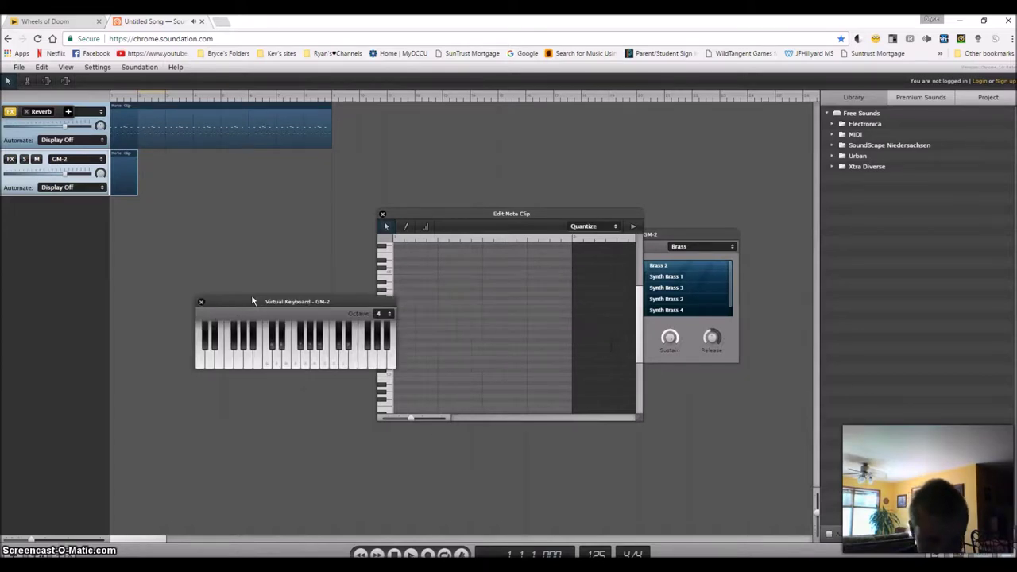
drag(137, 199, 170, 208)
drag(280, 301, 250, 275)
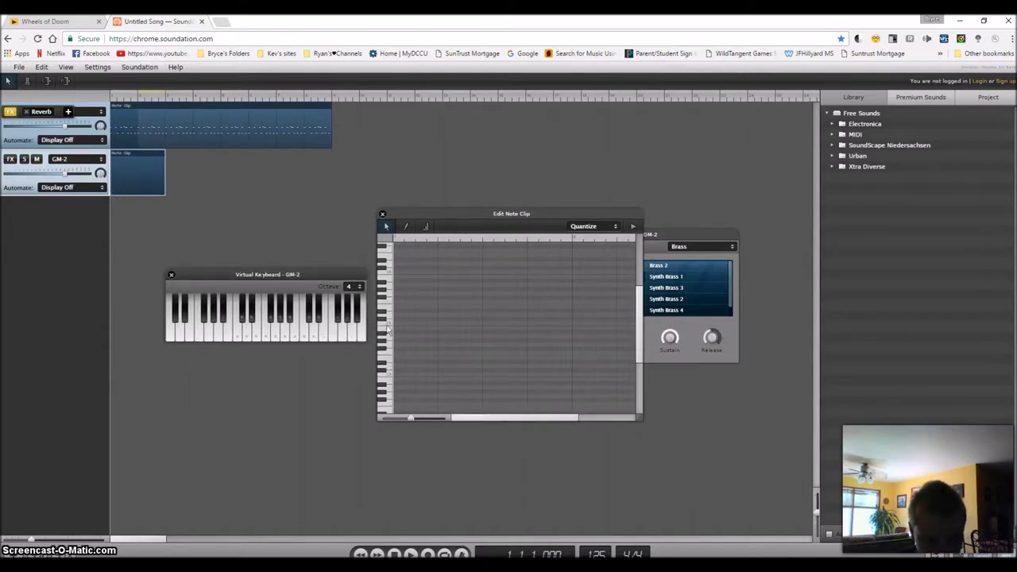
Draw C–F–G-sharp chords on all four beats of the trombone clip's first bar and play them back.
scroll(385, 297, up, 2)
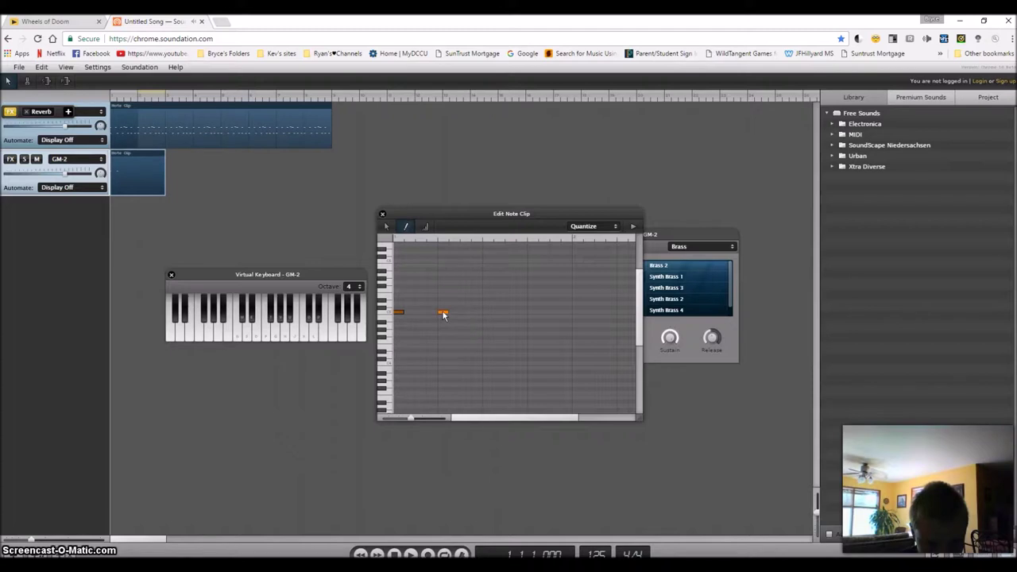
click(487, 312)
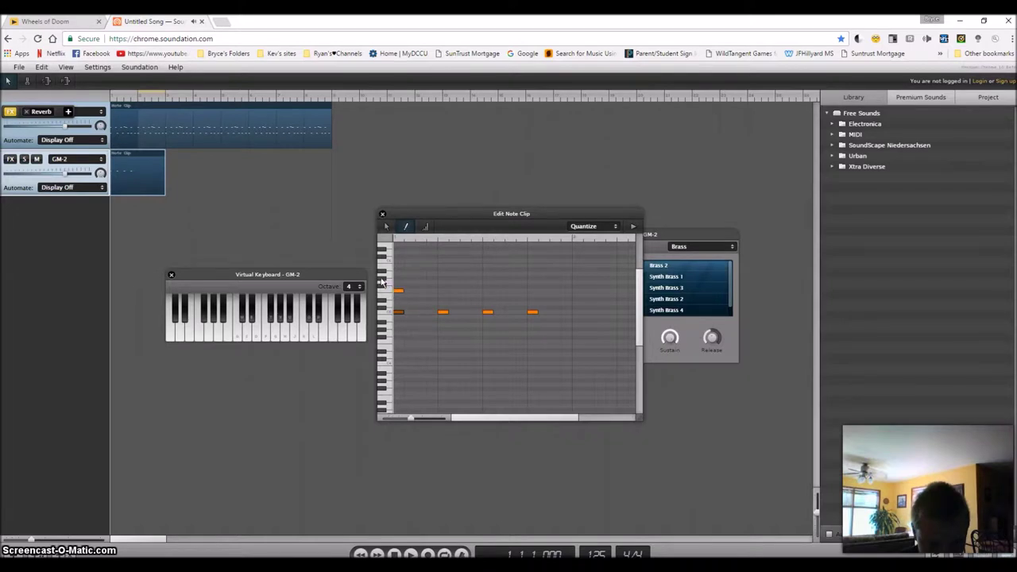
click(443, 278)
click(443, 290)
click(488, 279)
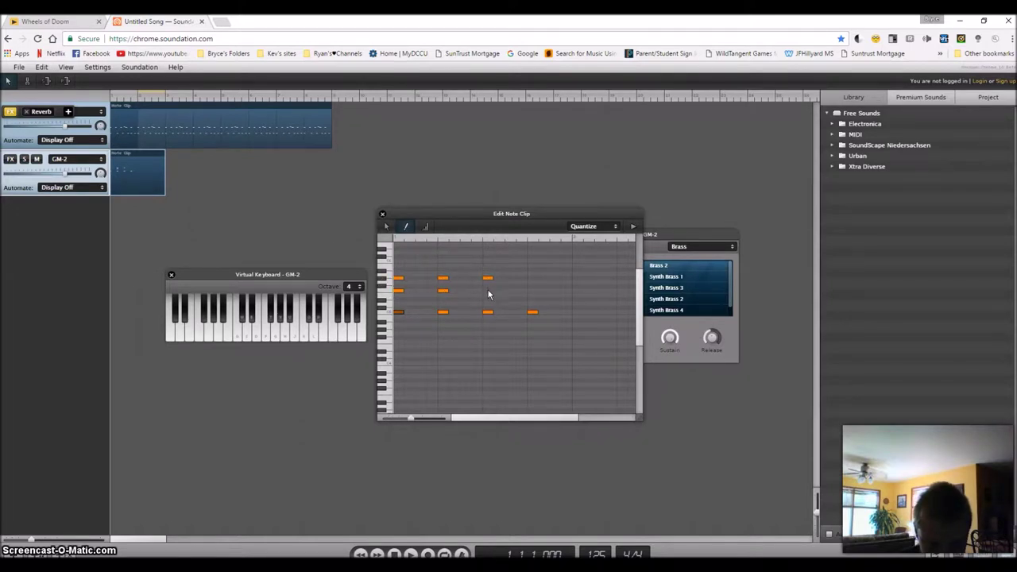
click(533, 278)
click(532, 291)
click(411, 553)
click(709, 341)
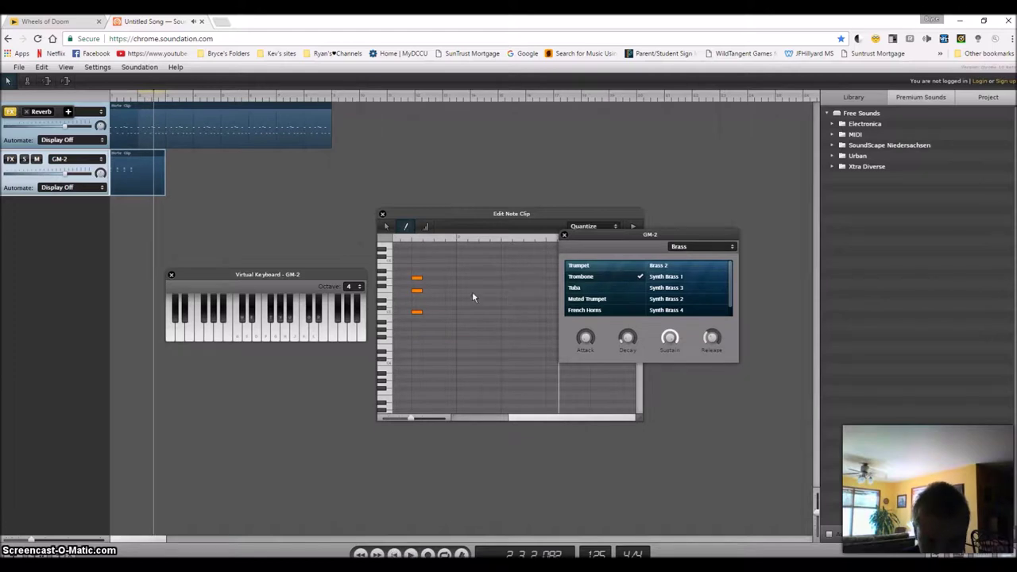
Draw a D-sharp–G–A-sharp chord on the first beat of the trombone clip's second bar and play the passage.
click(382, 274)
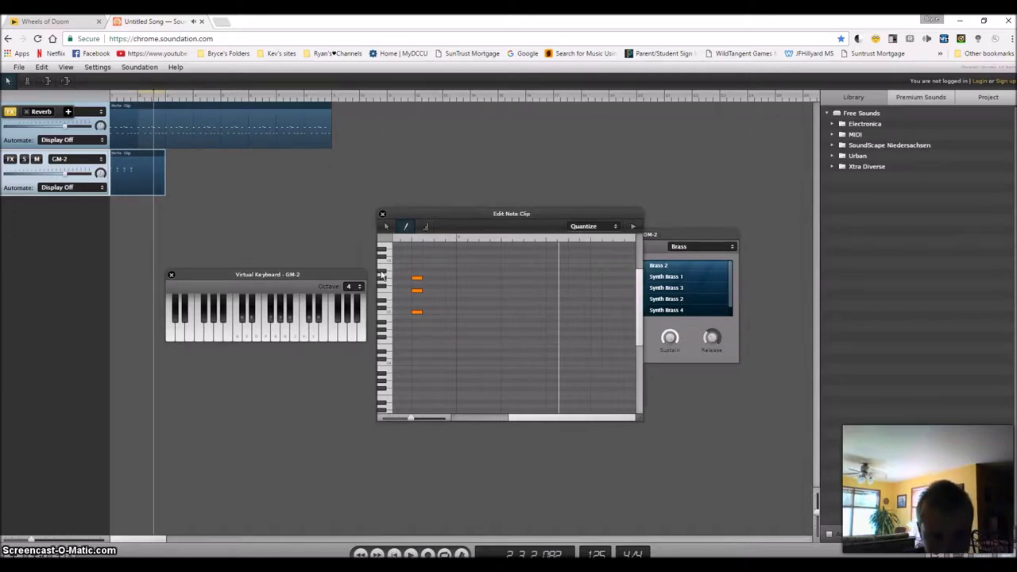
click(461, 282)
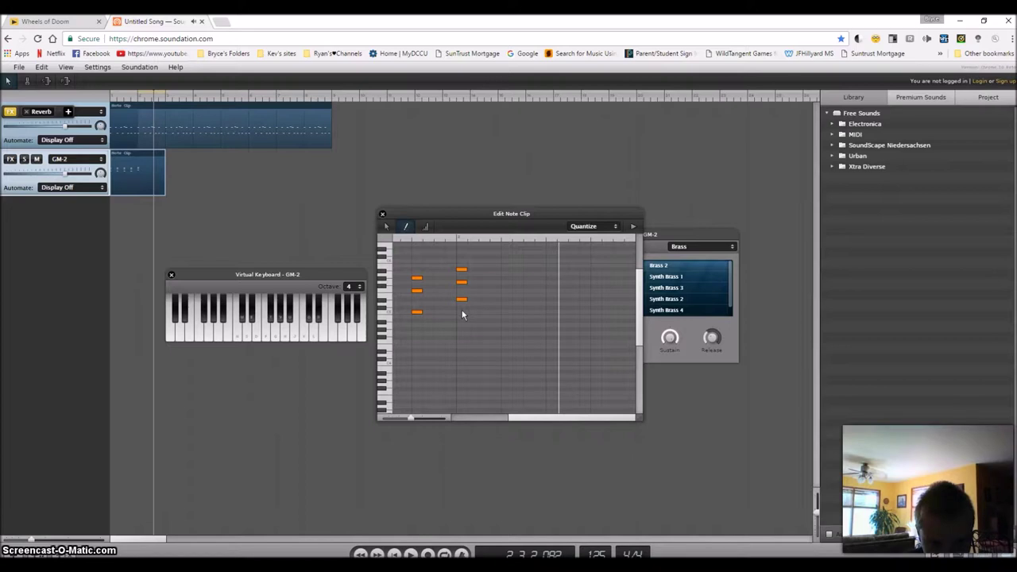
click(410, 554)
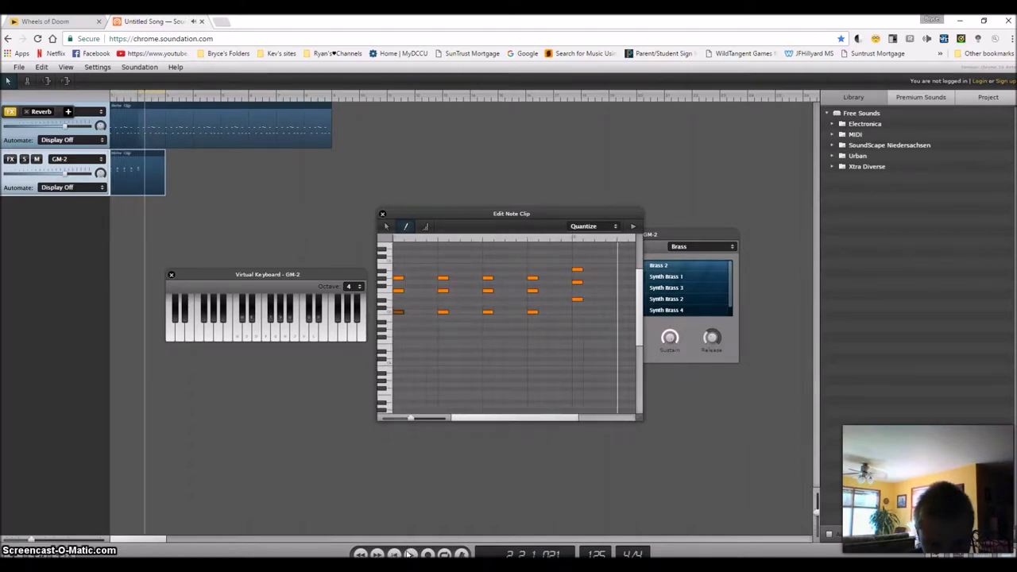
Copy the D-sharp–G–A-sharp chord and paste it near the remaining three beats of the second bar.
drag(509, 418, 588, 431)
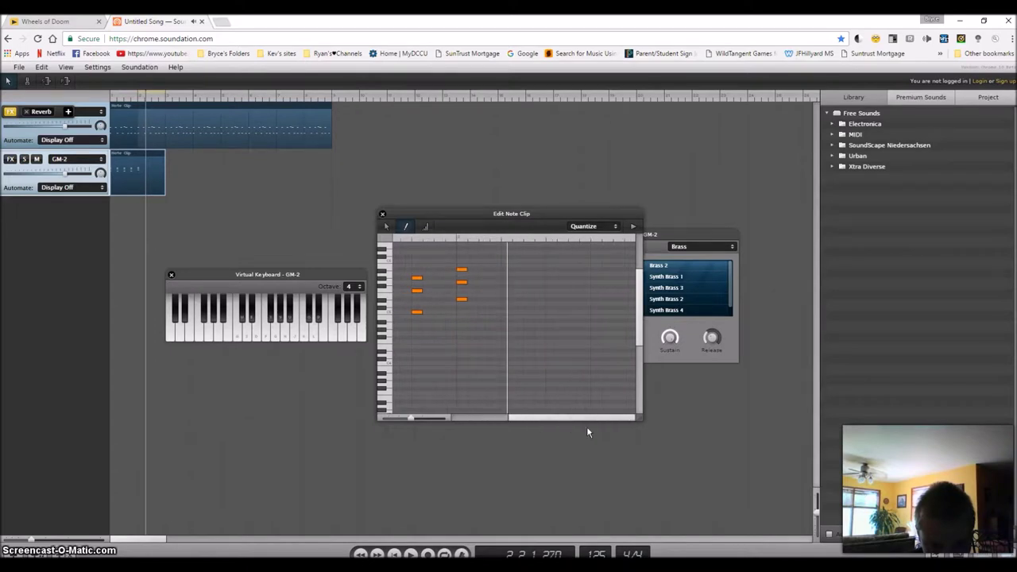
drag(472, 252, 456, 324)
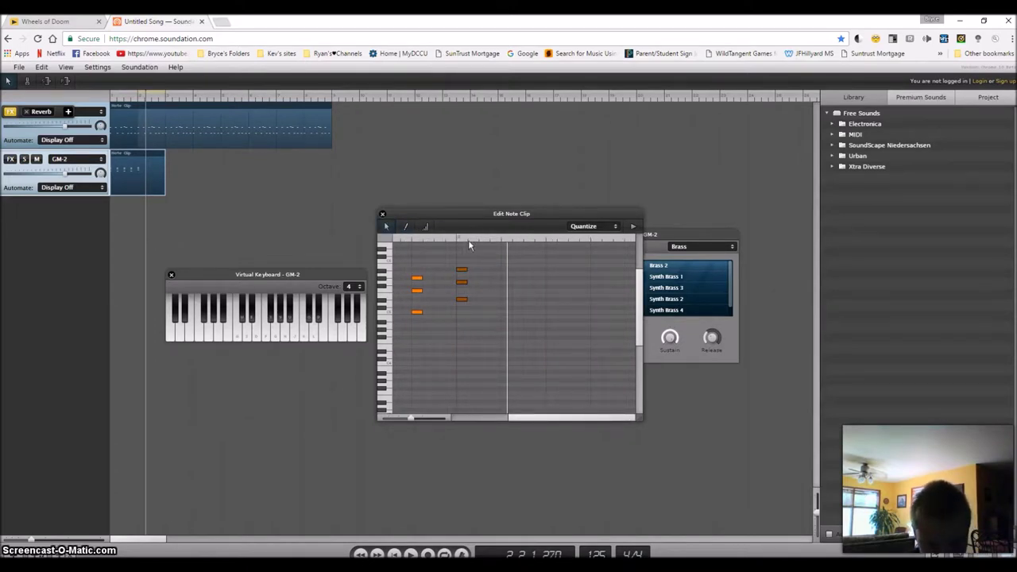
drag(508, 244, 502, 243)
key(ctrl+v)
click(547, 242)
key(ctrl+v)
click(590, 243)
key(ctrl+v)
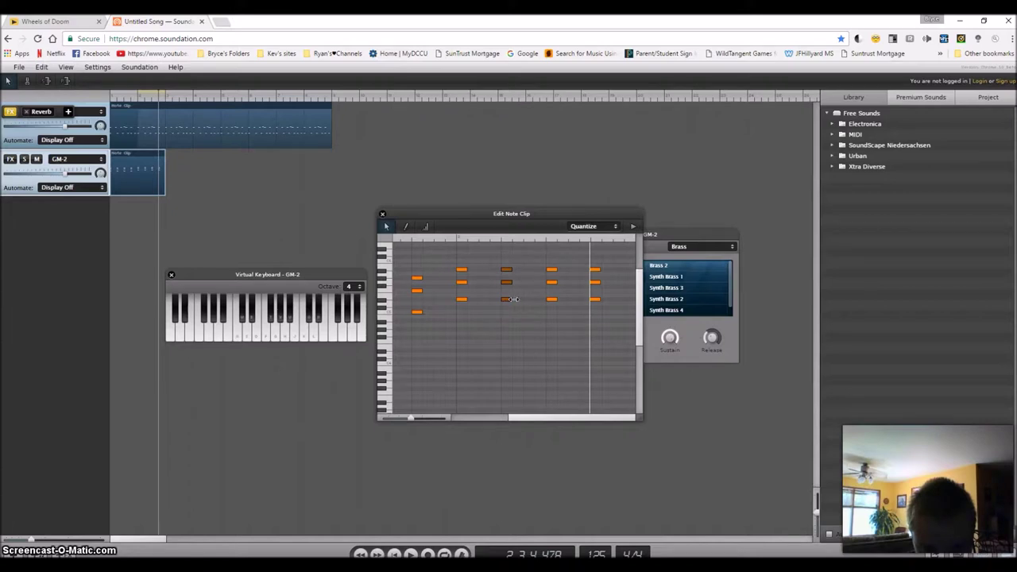
Align the last two pasted chords with beats three and four of the second bar and play the result.
drag(552, 266, 547, 303)
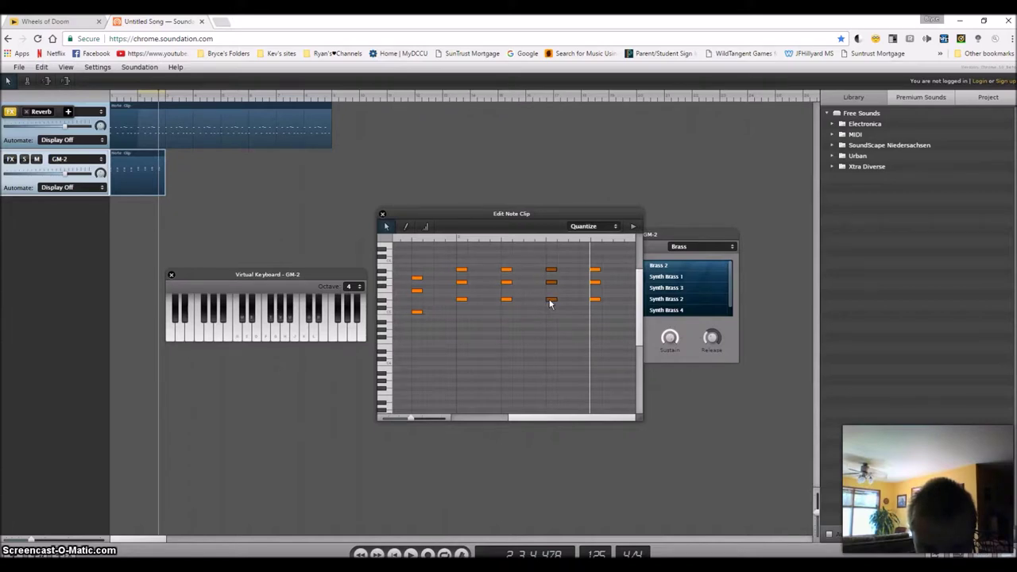
drag(594, 266, 593, 301)
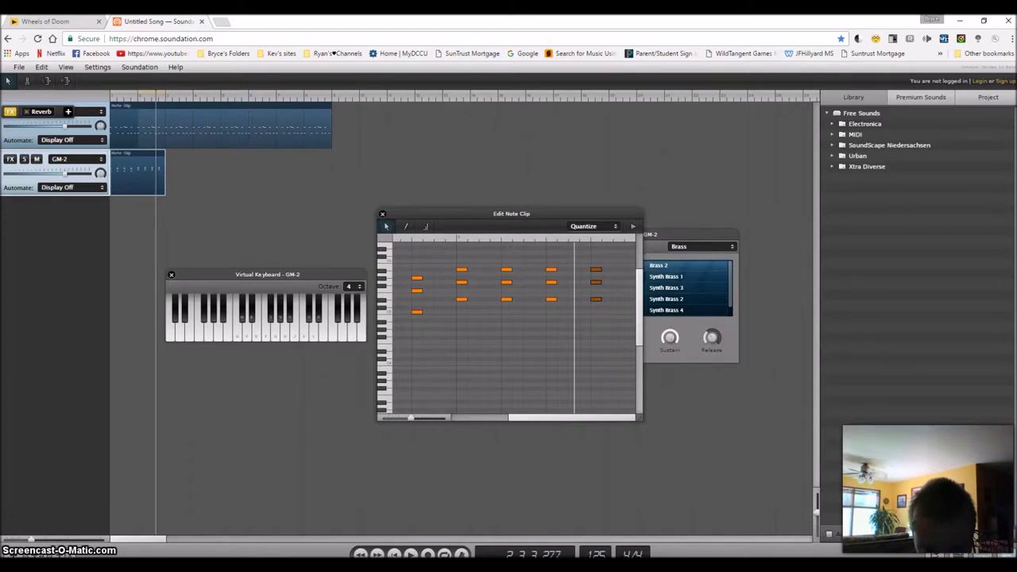
click(412, 553)
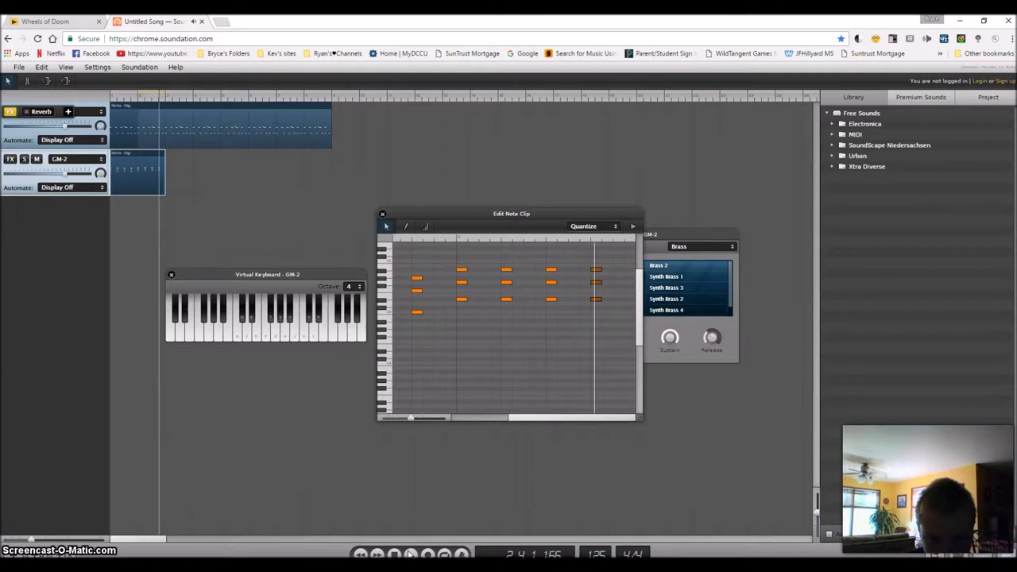
Loop the trombone clip to match the drum clip's length, and play the song after a glance at Wheels of Doom.
drag(161, 151, 332, 171)
click(47, 21)
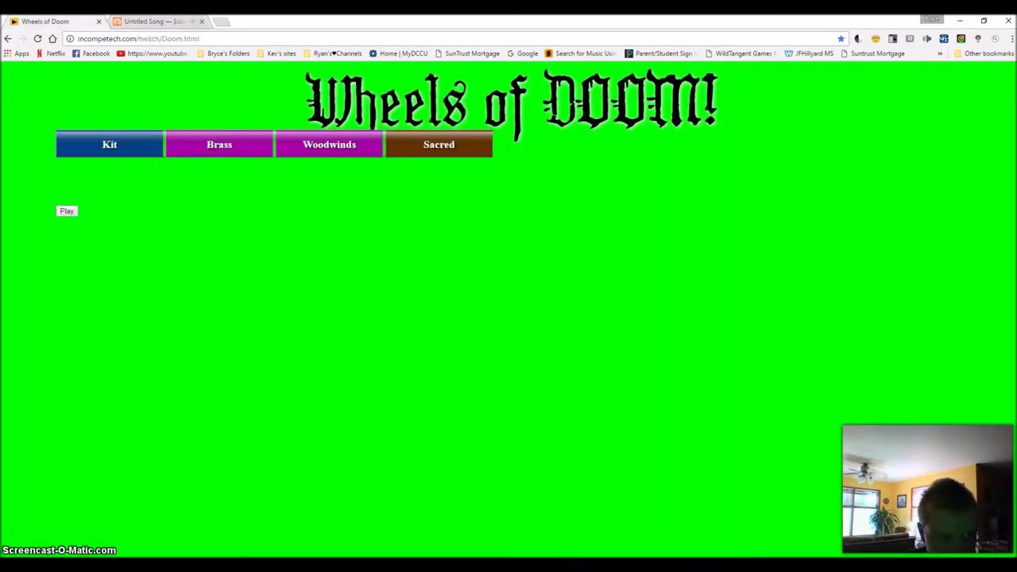
click(178, 21)
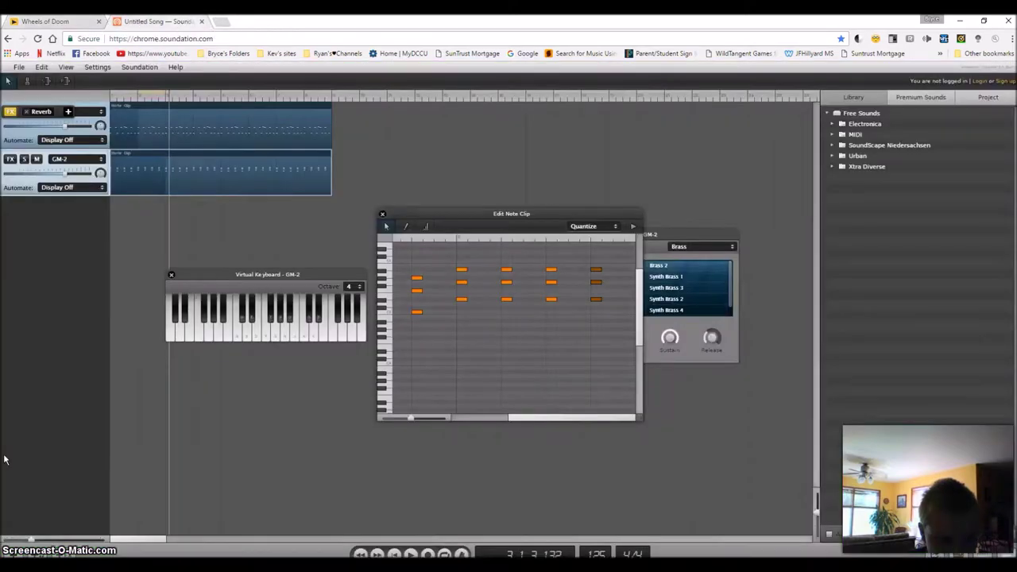
click(360, 553)
click(411, 554)
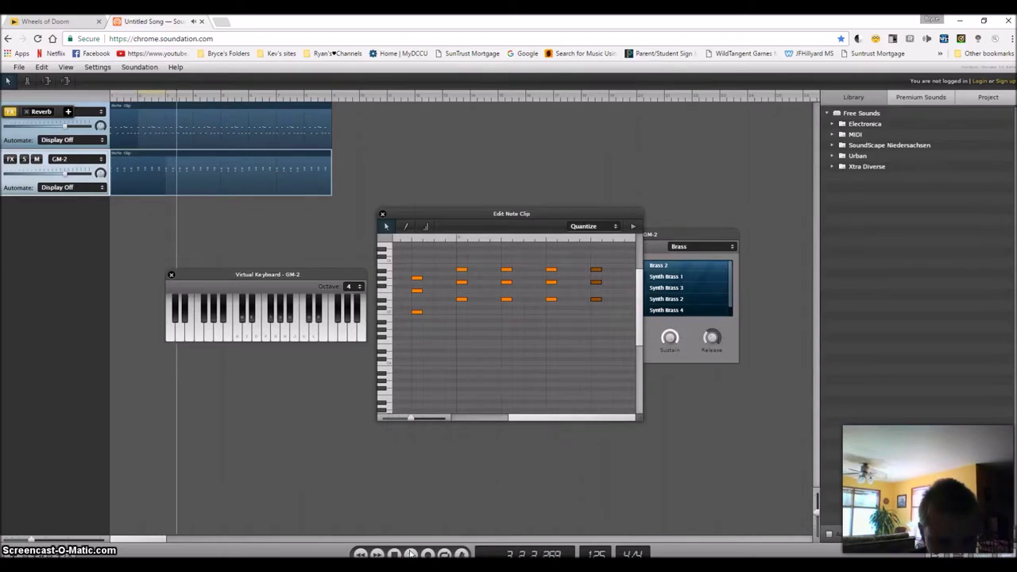
Lengthen the trombone clip's loop section to four bars and extend the looped drum clip to the same end point.
drag(163, 191, 220, 189)
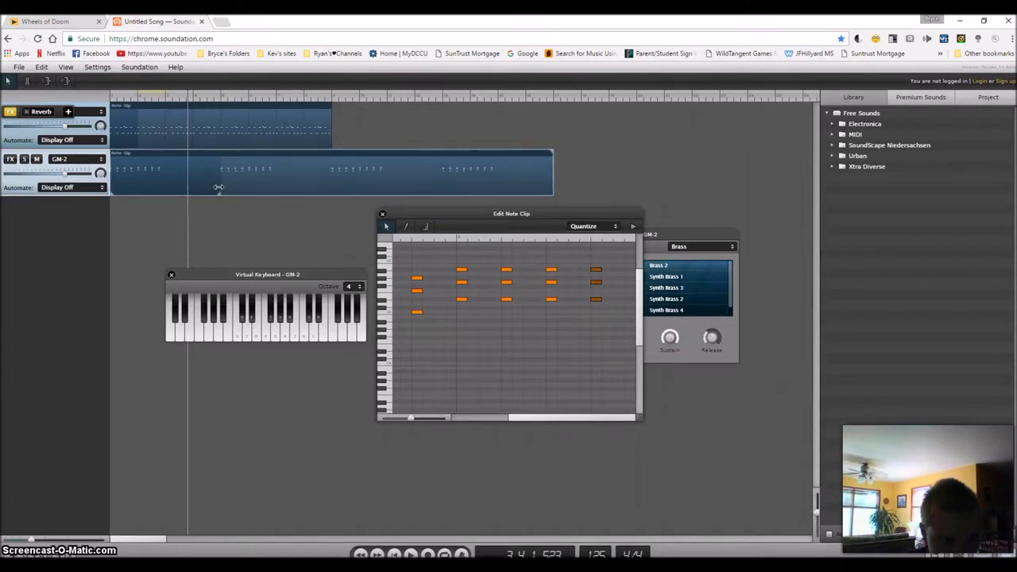
drag(329, 102, 550, 114)
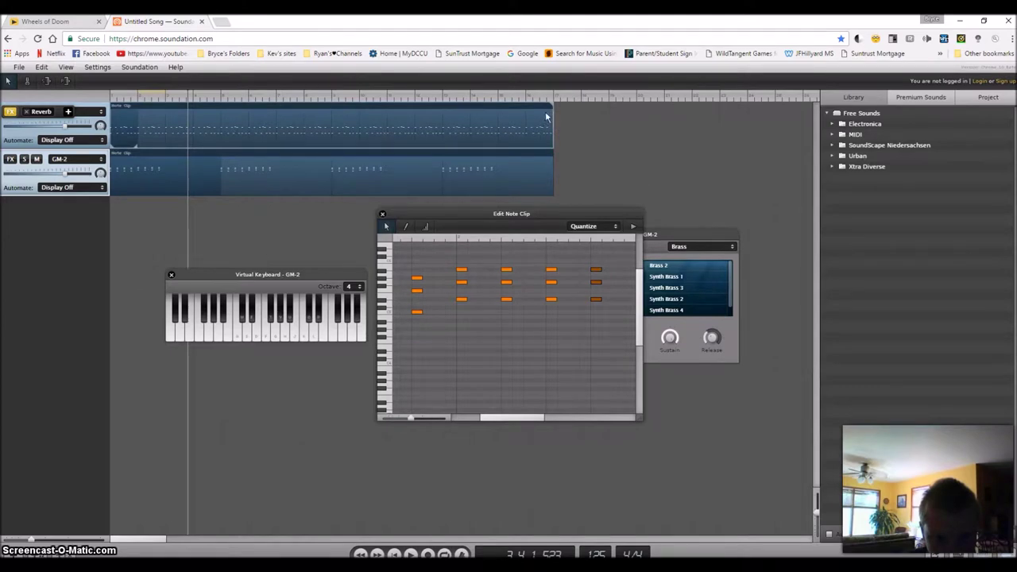
Draw C–E–G chords on all four beats of the trombone clip's third bar.
drag(509, 420, 539, 420)
click(387, 313)
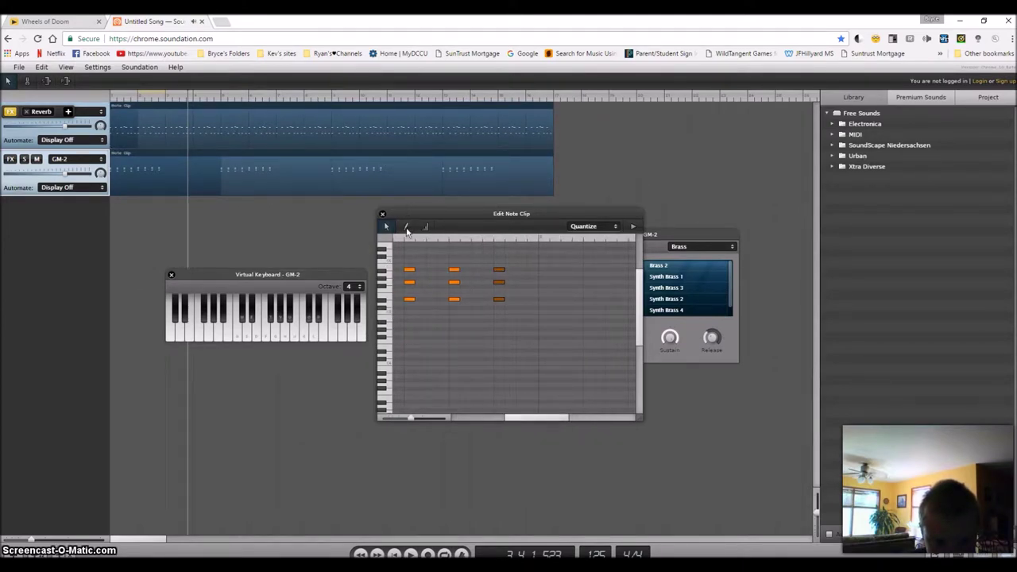
click(543, 313)
click(390, 299)
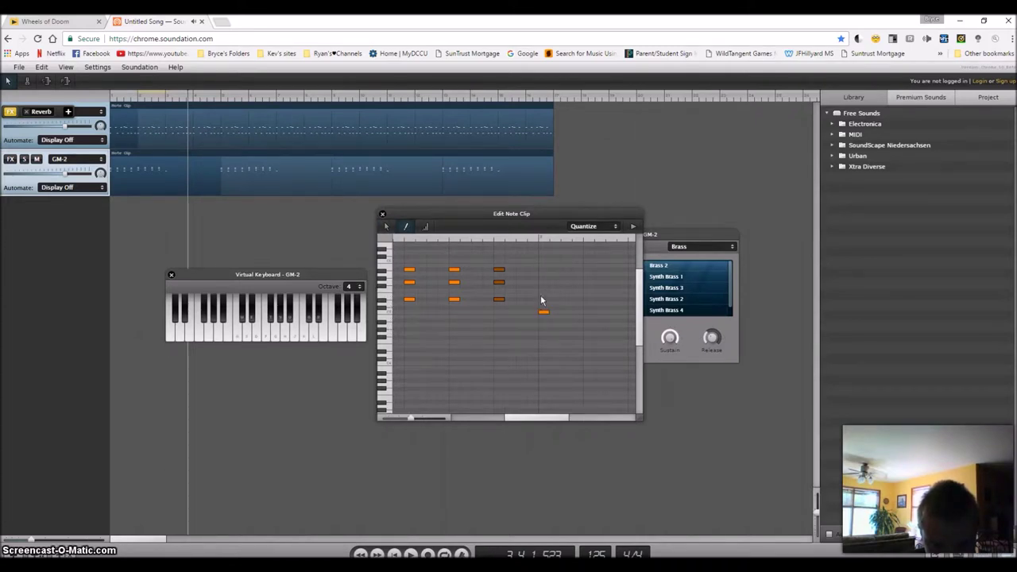
click(386, 286)
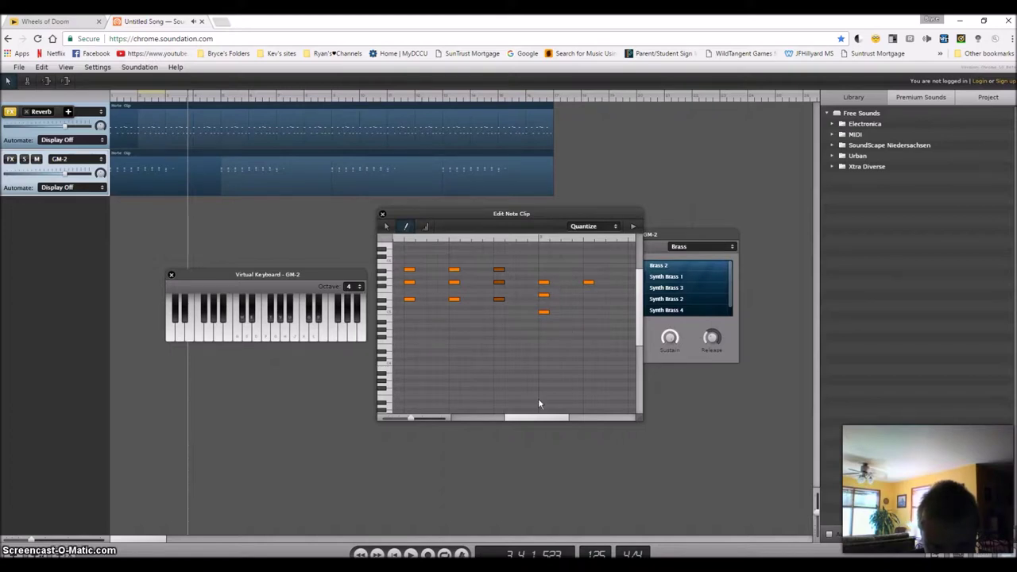
drag(536, 417, 554, 417)
click(513, 311)
click(514, 294)
click(557, 311)
drag(557, 418, 572, 417)
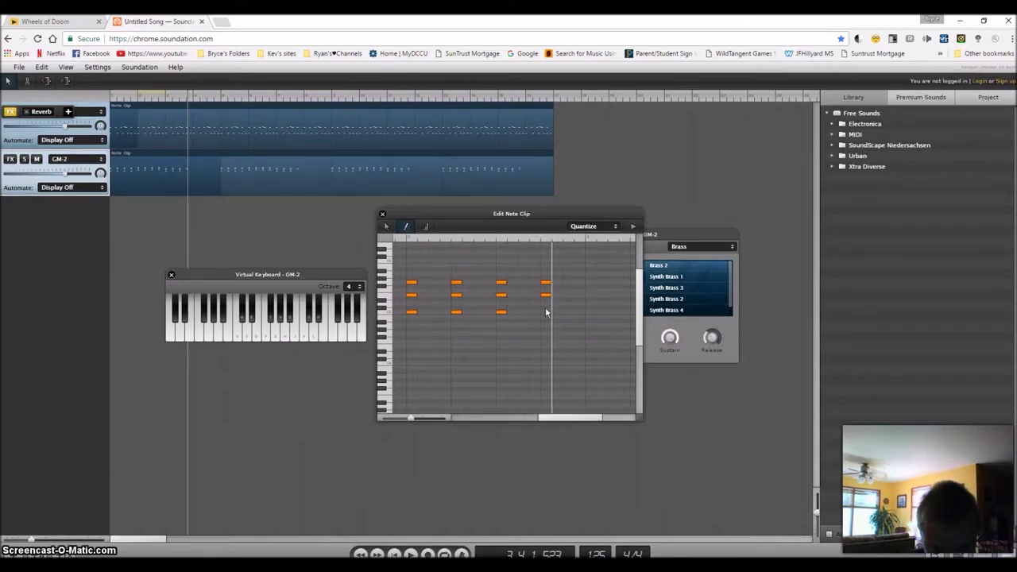
Draw the first bar's three-note chord on all four beats of the trombone clip's fourth bar and play it.
click(410, 554)
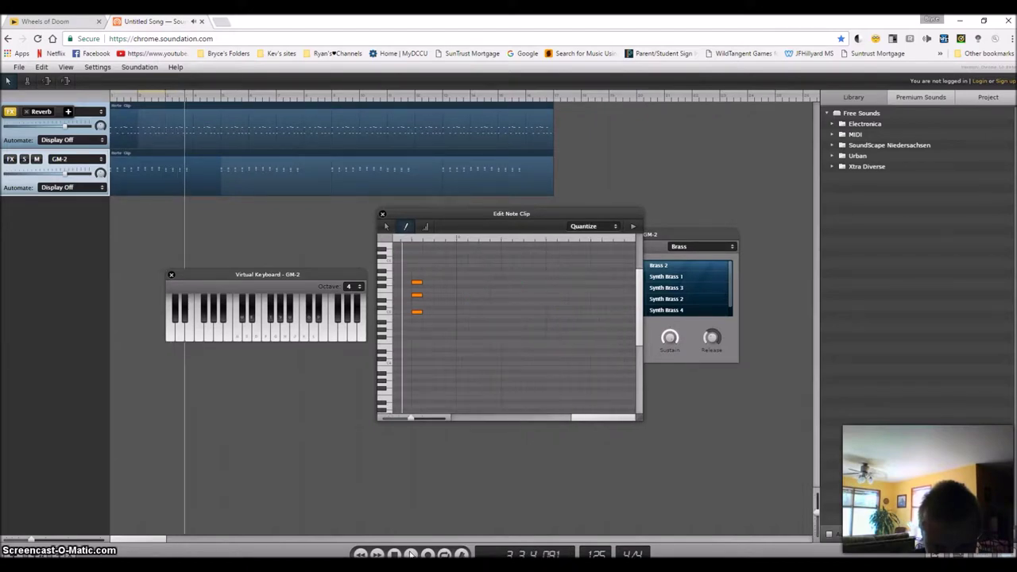
click(461, 311)
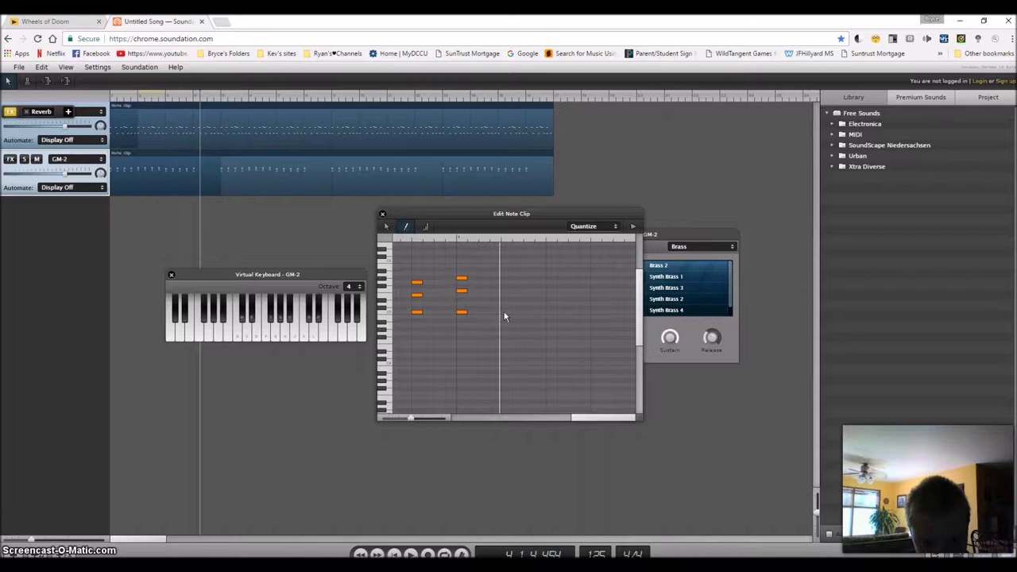
click(596, 311)
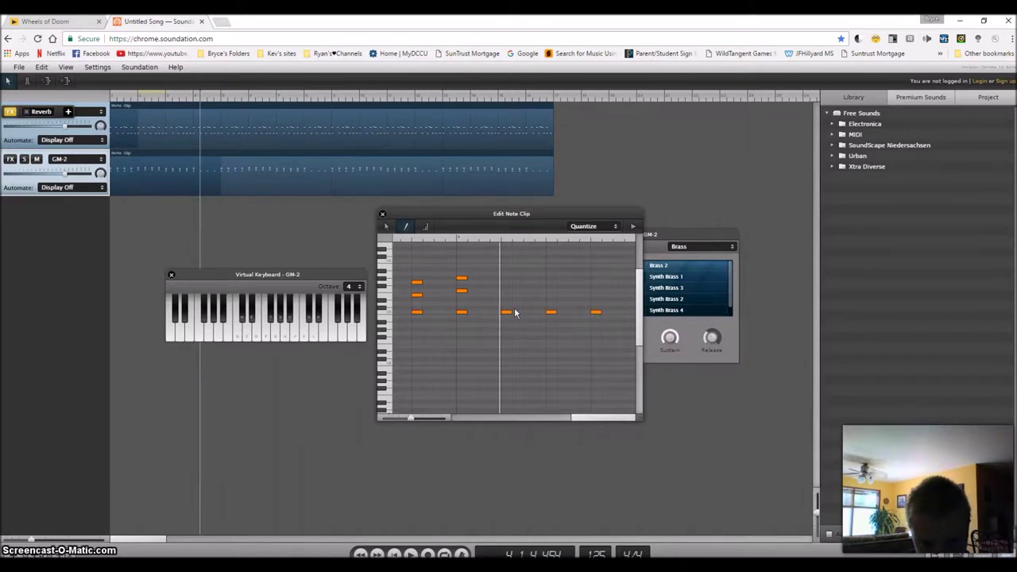
click(551, 279)
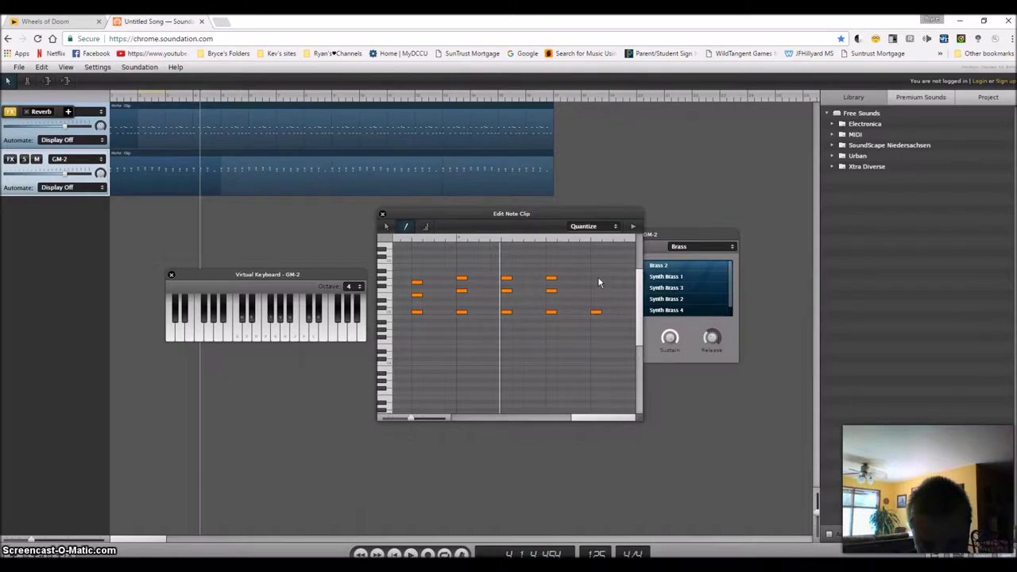
click(409, 554)
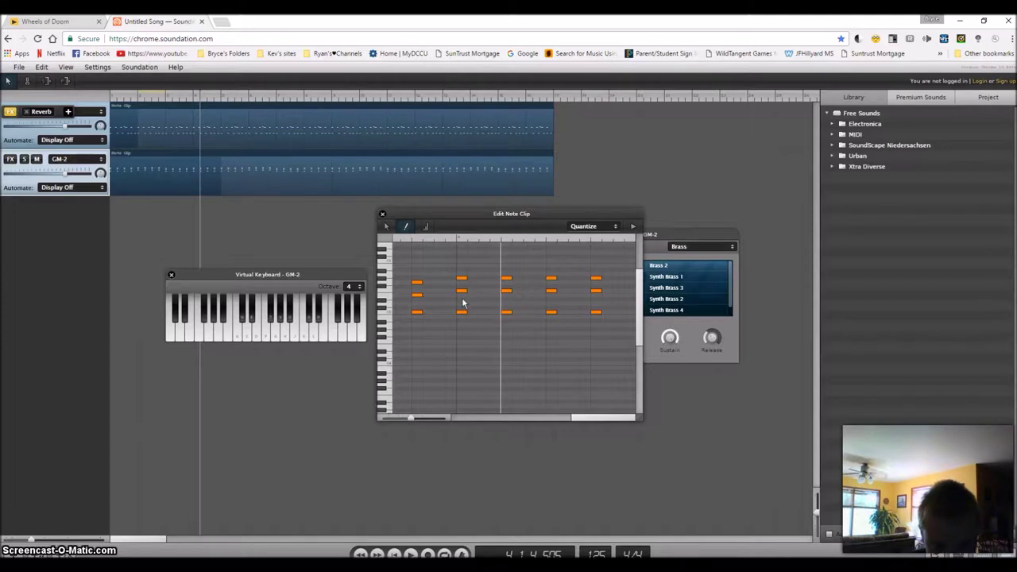
Expand the first chord of the fourth bar to four notes by adding the root an octave higher on top.
drag(463, 295, 463, 302)
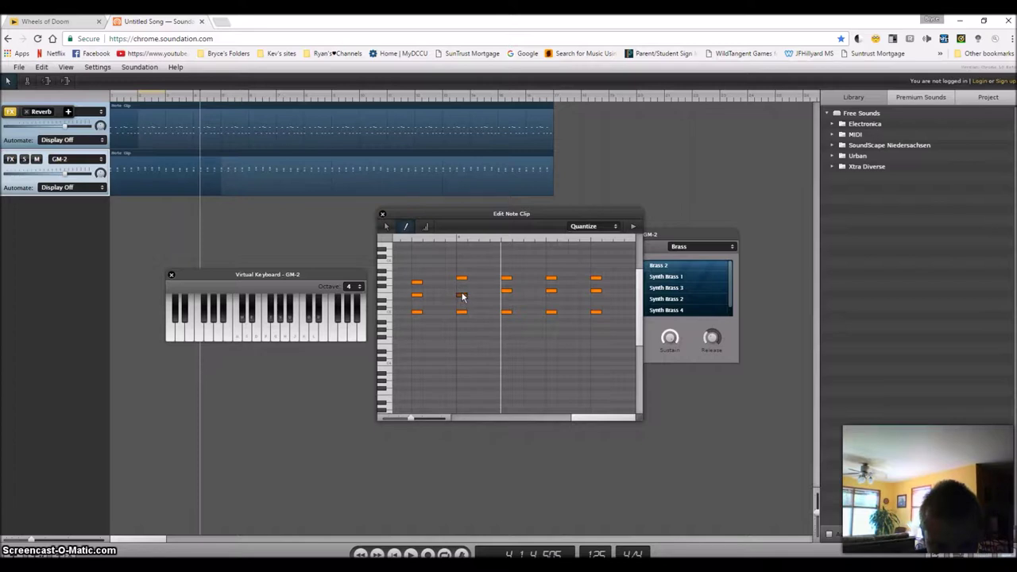
drag(462, 280, 462, 261)
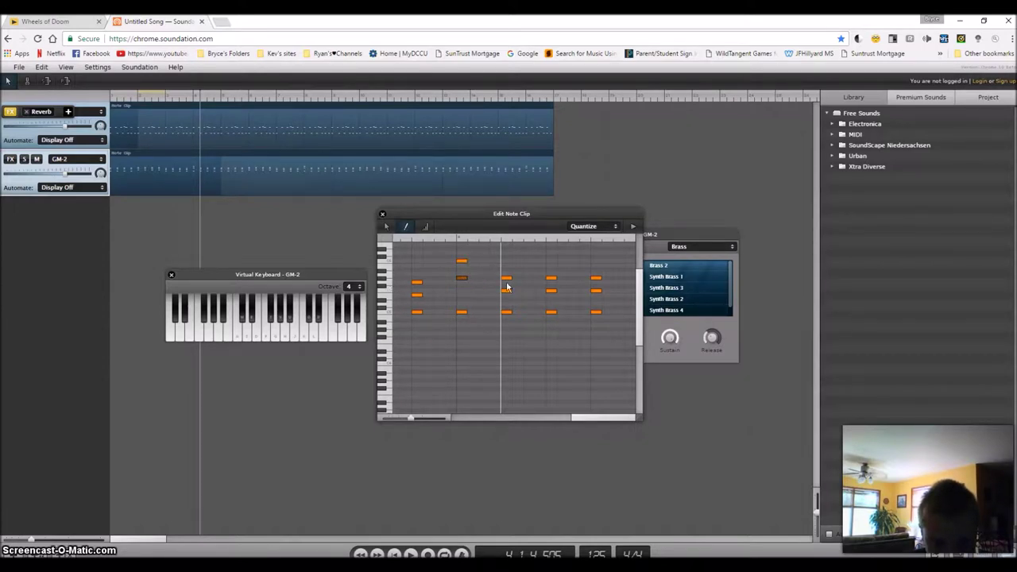
click(376, 554)
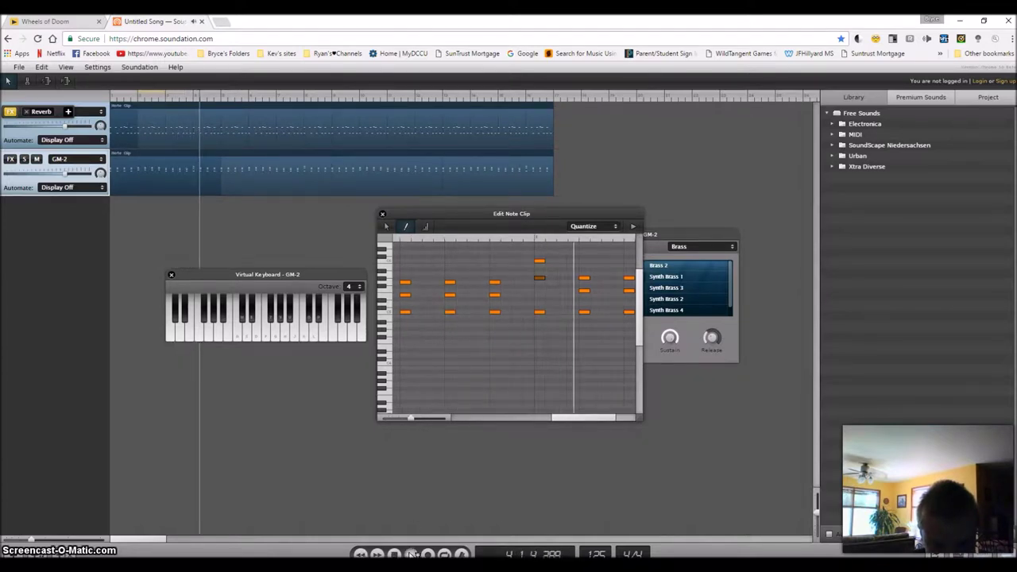
click(377, 554)
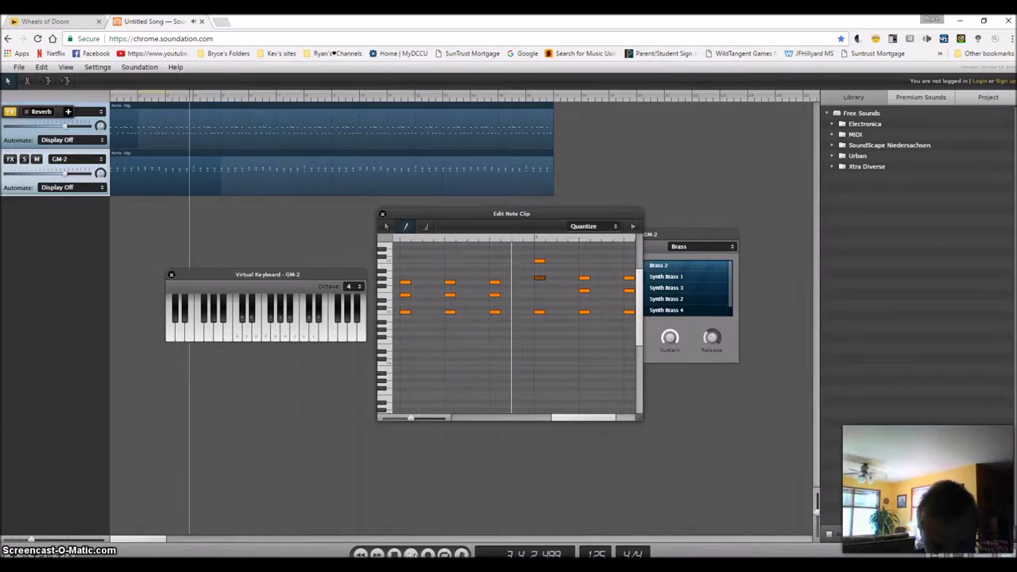
click(540, 292)
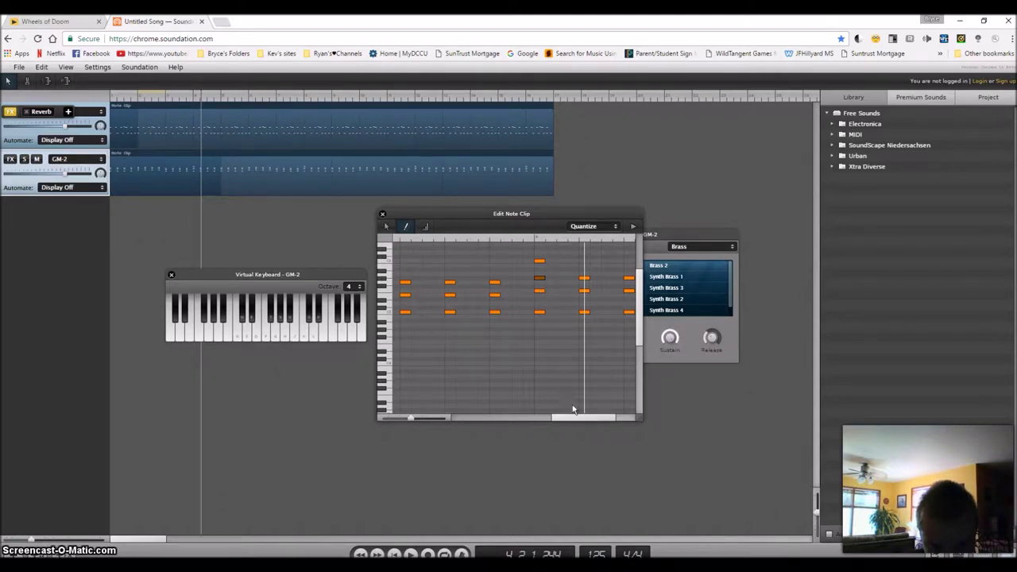
Replace the chords on beats two, three and four of the fourth bar with copies of the bar's four-note first chord.
drag(569, 421, 581, 420)
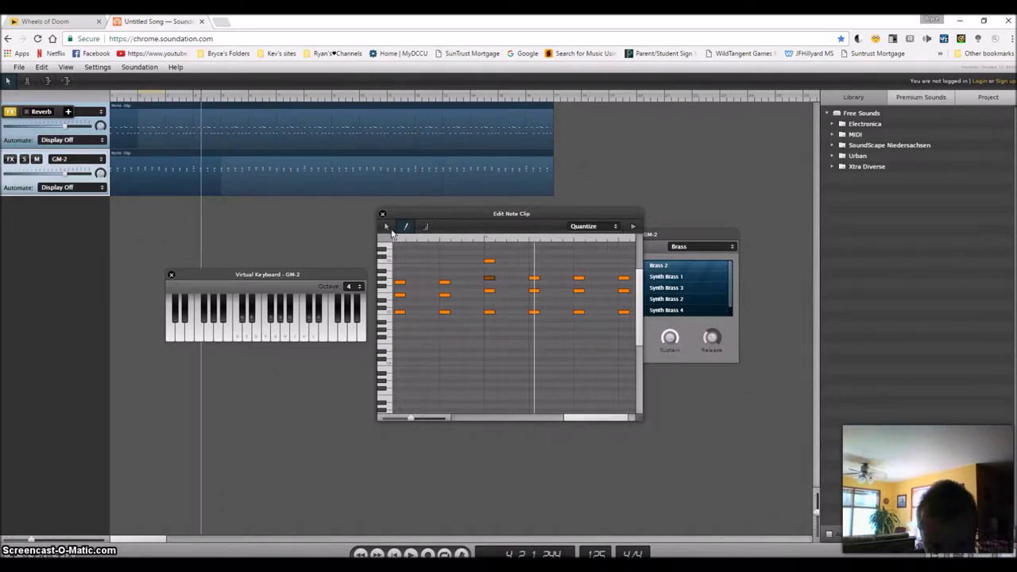
drag(524, 259, 636, 324)
key(Delete)
drag(483, 253, 498, 322)
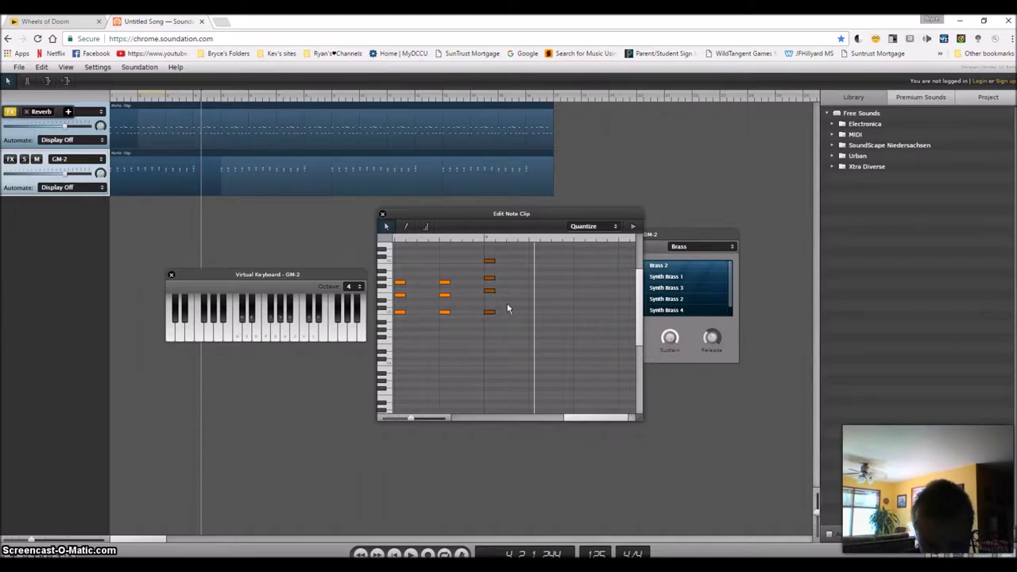
key(ctrl+v)
drag(540, 264, 536, 264)
key(ctrl+v)
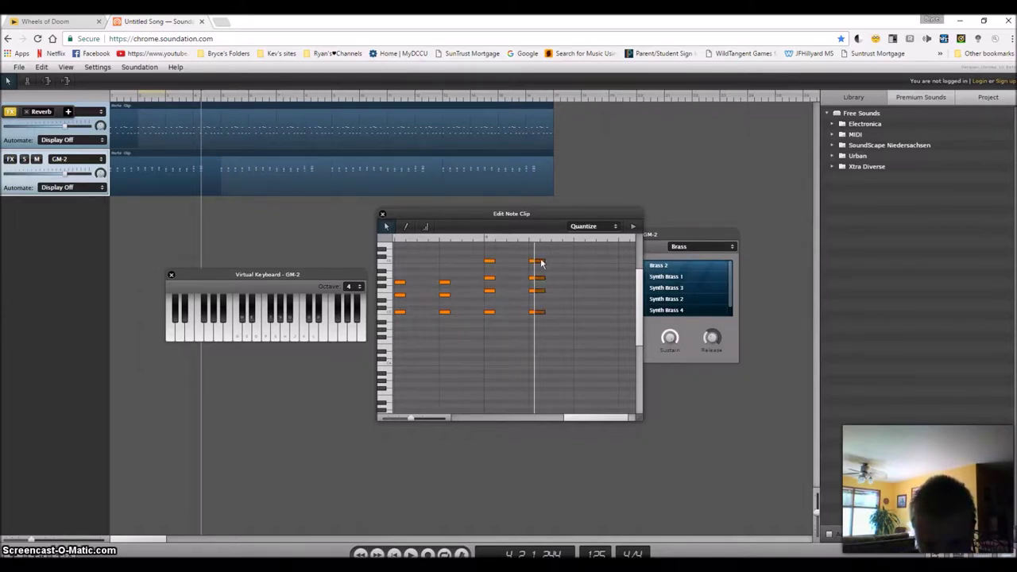
drag(541, 264, 622, 268)
click(541, 260)
key(ctrl+v)
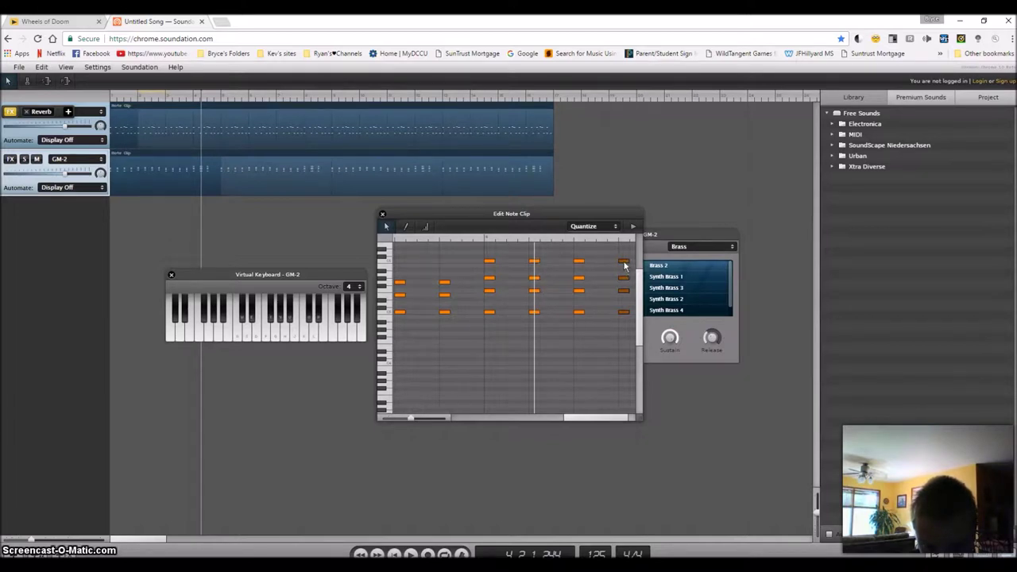
Play the song, delete the lowest note from all four chords of the fourth bar, and listen again.
click(411, 554)
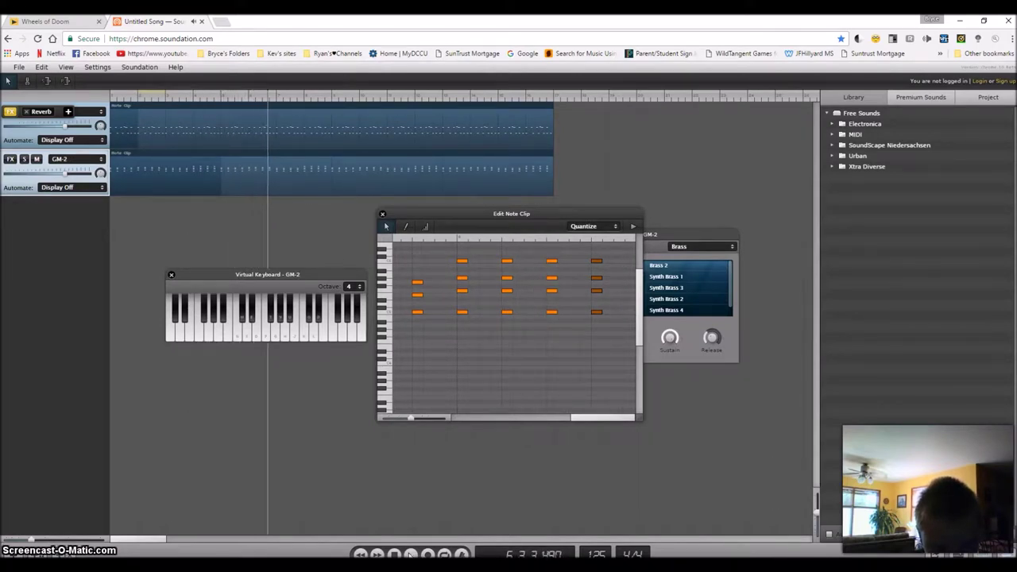
drag(469, 332, 600, 312)
key(Delete)
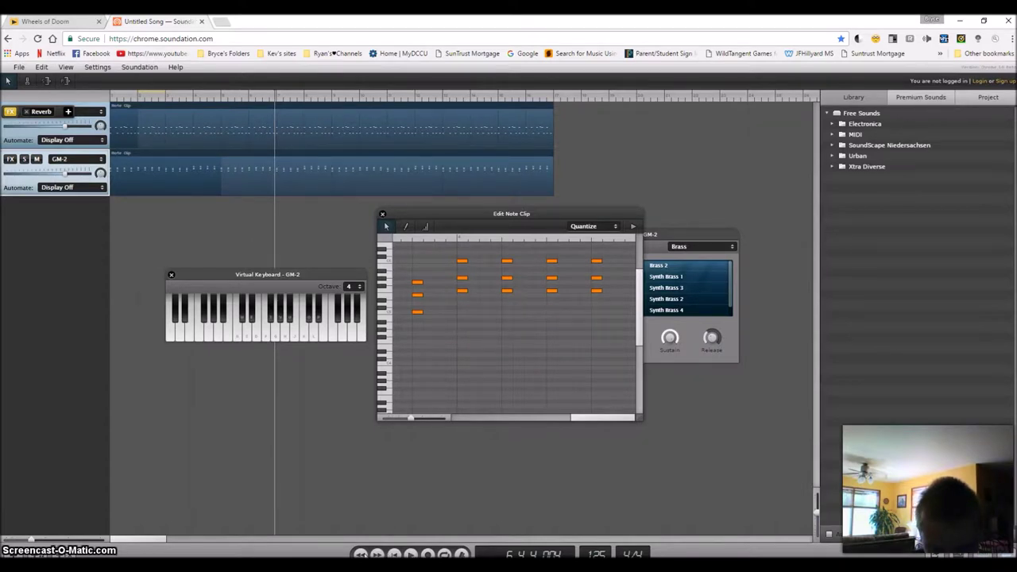
key(space)
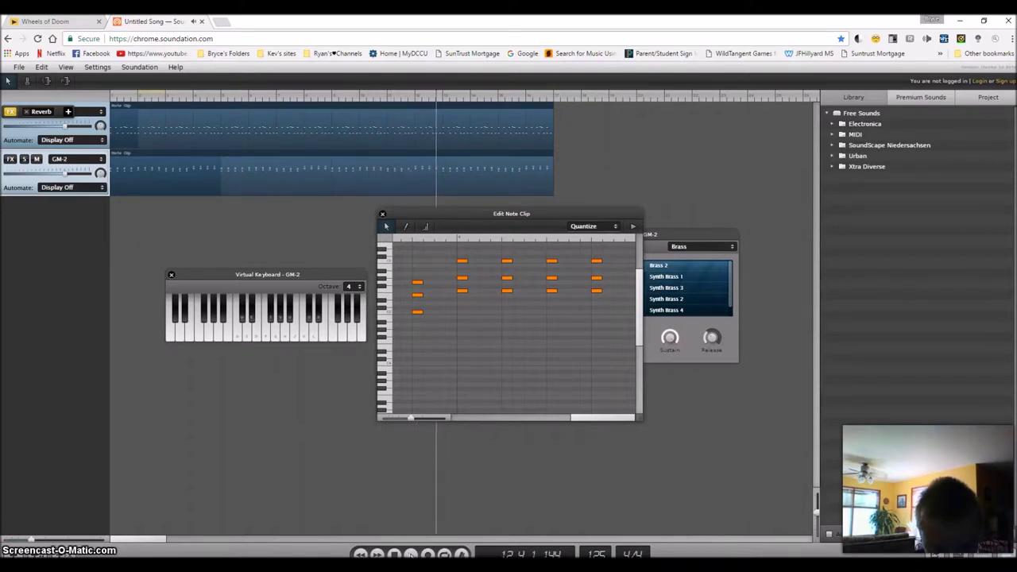
key(space)
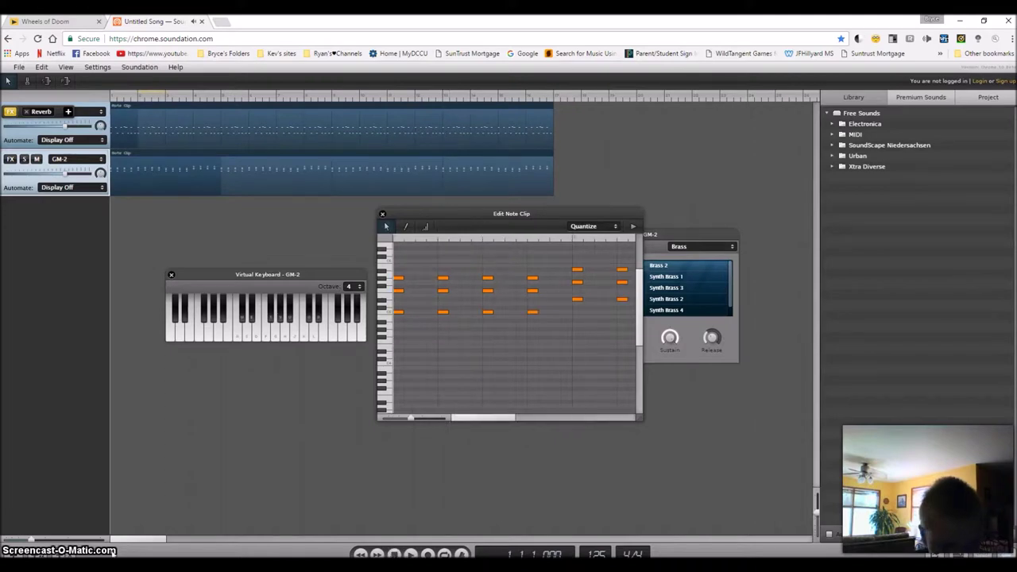
Add a third instrument channel and close the Reverb effect list, virtual keyboard, note editor and trombone instrument window.
click(40, 539)
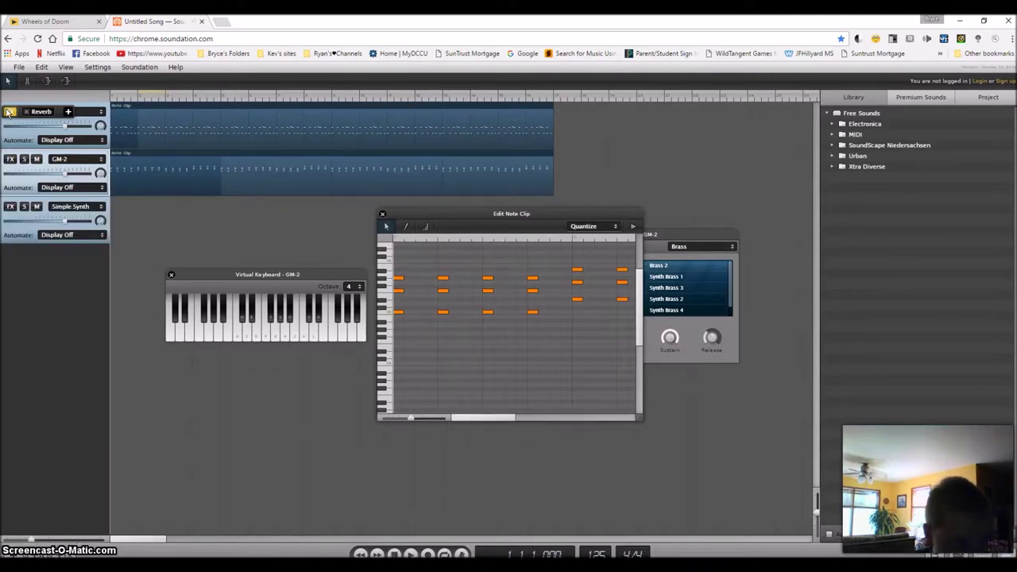
click(9, 111)
click(171, 274)
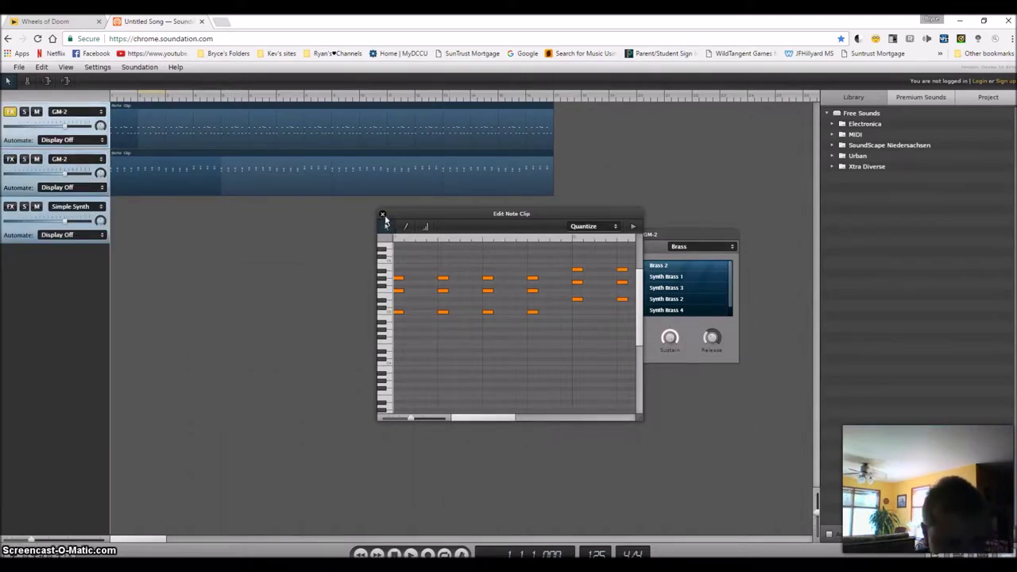
click(382, 214)
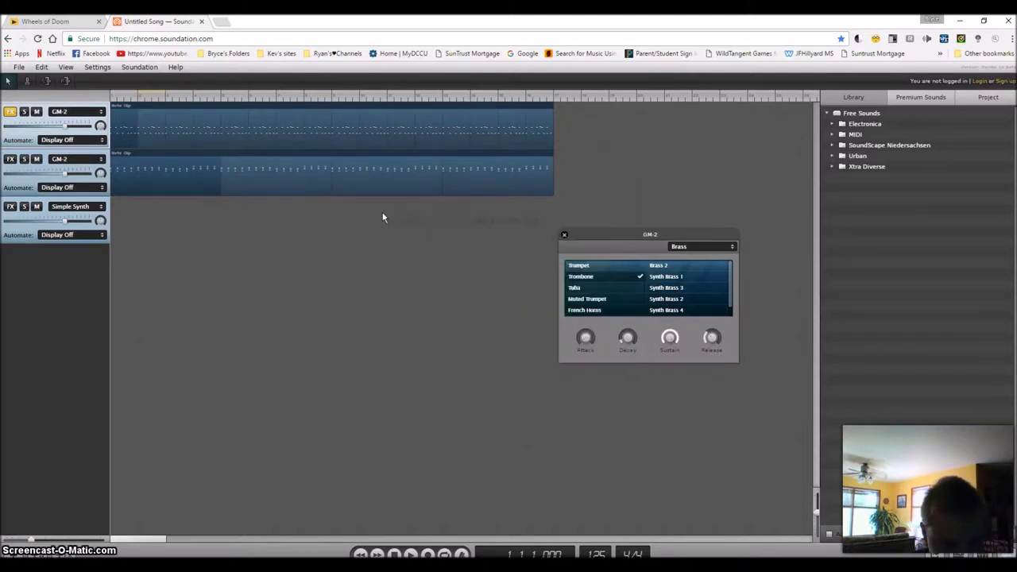
click(562, 234)
Switch the third channel's instrument to GM-2 and choose Pan Flute from the Wind category.
click(83, 208)
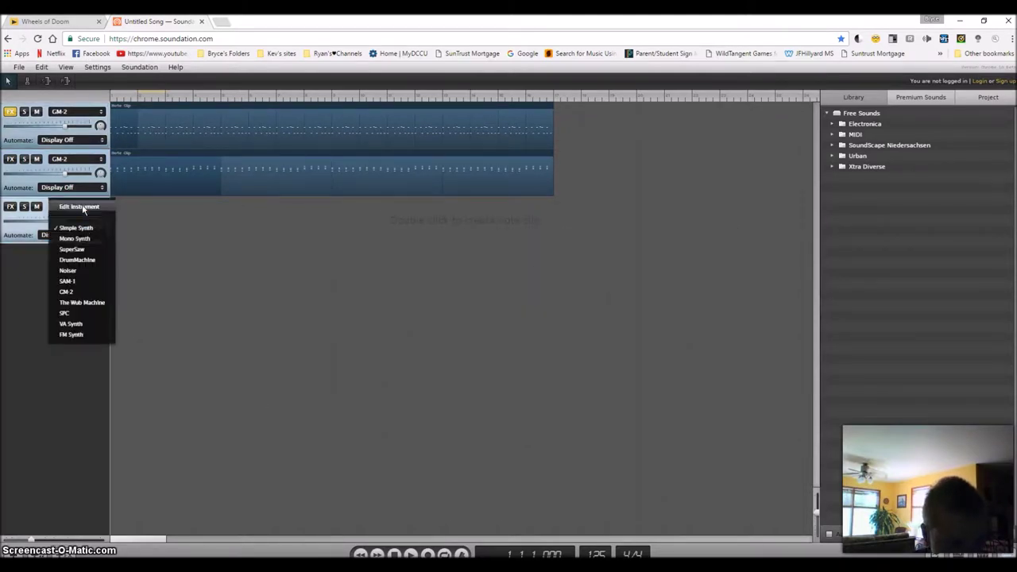
click(88, 290)
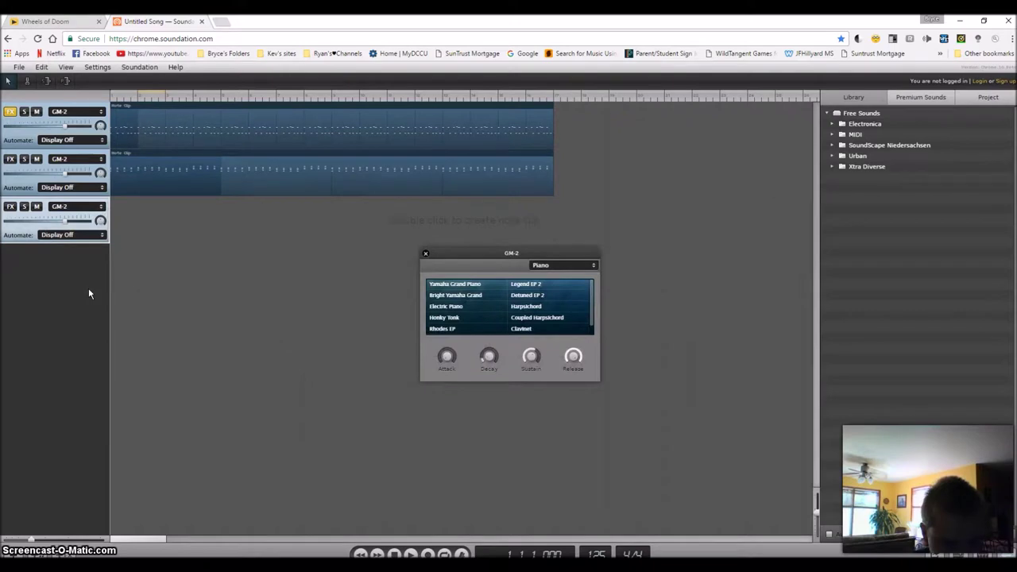
click(537, 271)
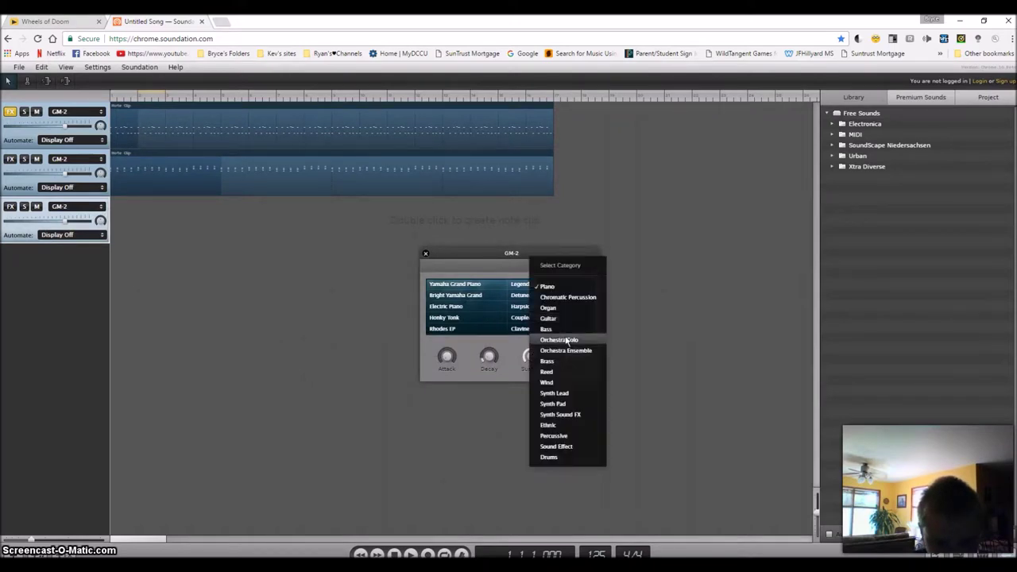
click(557, 387)
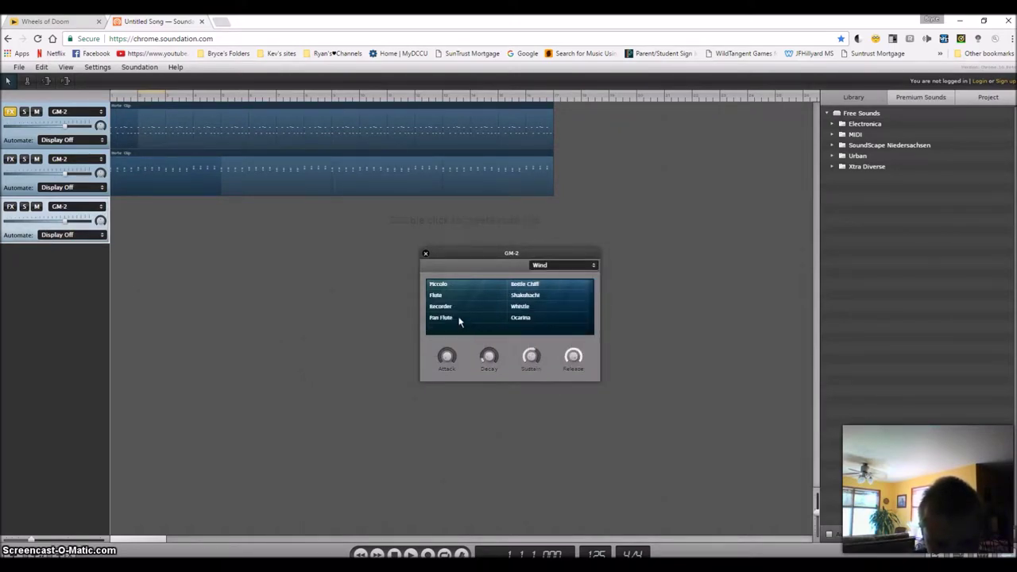
Create a note clip at the start of the pan flute channel and move its note editor off the instrument window.
double_click(322, 222)
drag(322, 222, 119, 205)
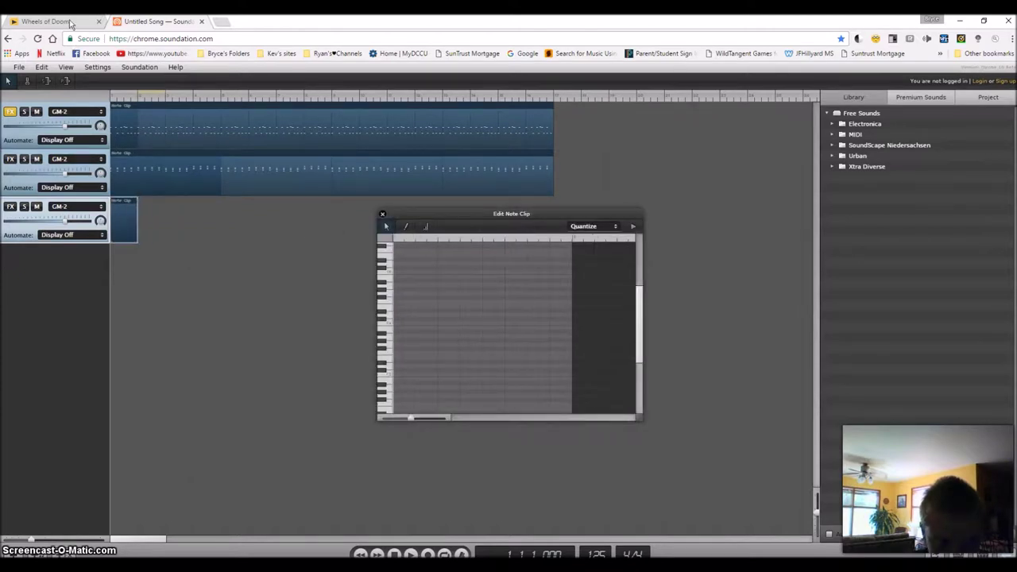
key(ctrl+Tab)
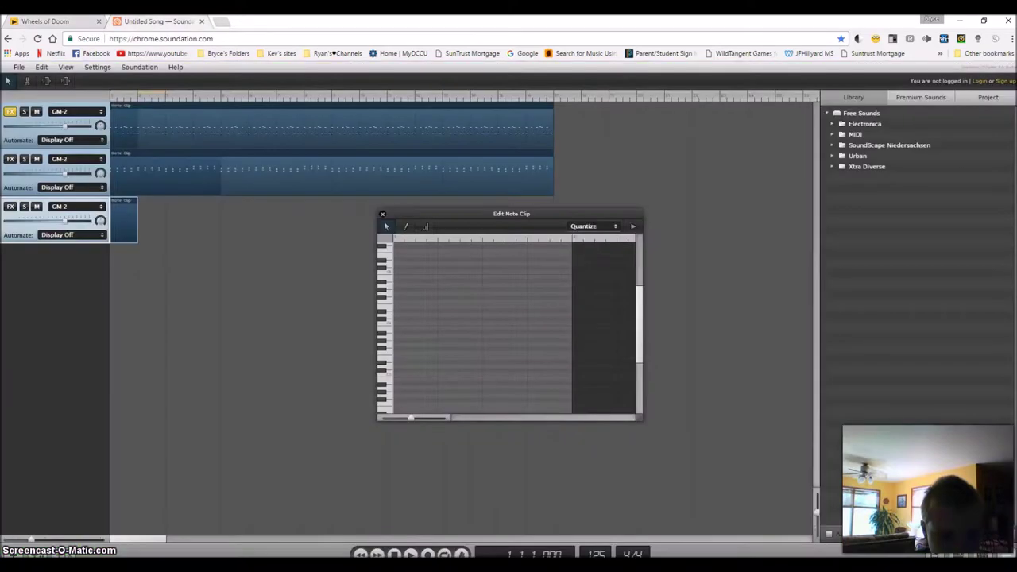
key(ctrl+Tab)
drag(442, 217, 594, 234)
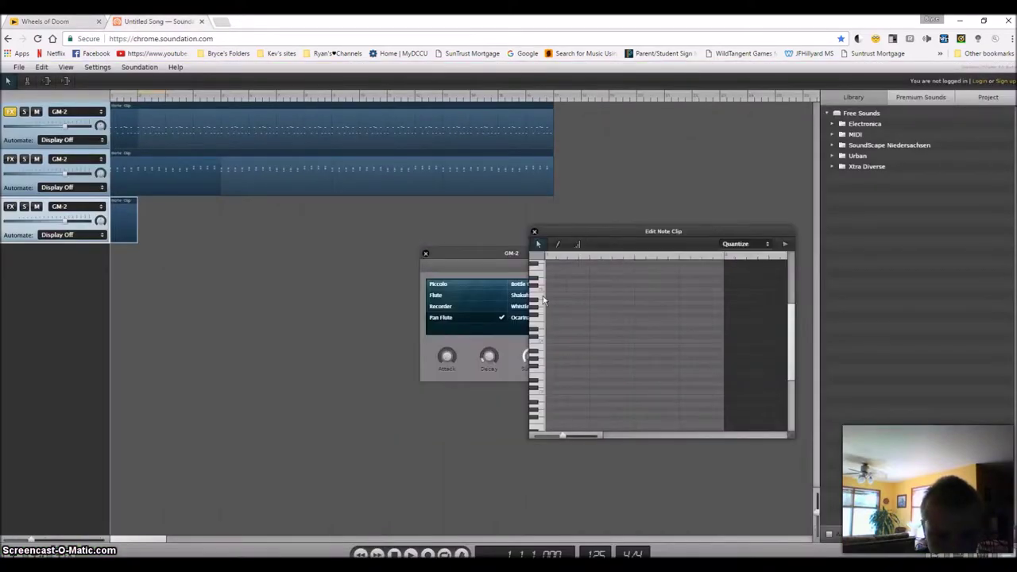
scroll(541, 294, up, 2)
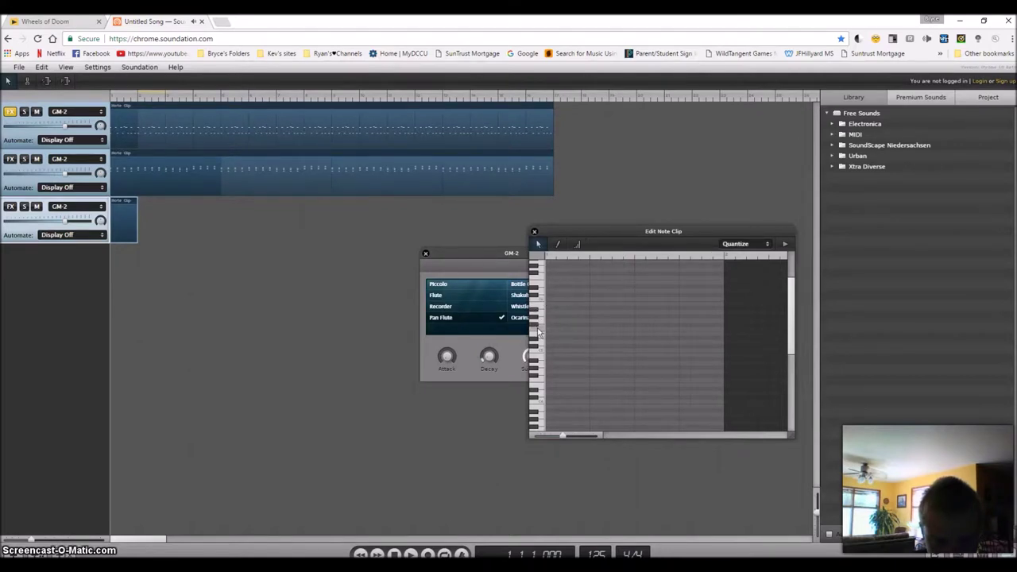
Open the virtual keyboard for the pan flute, set it to octave 5, and try out melody notes.
click(65, 66)
click(89, 131)
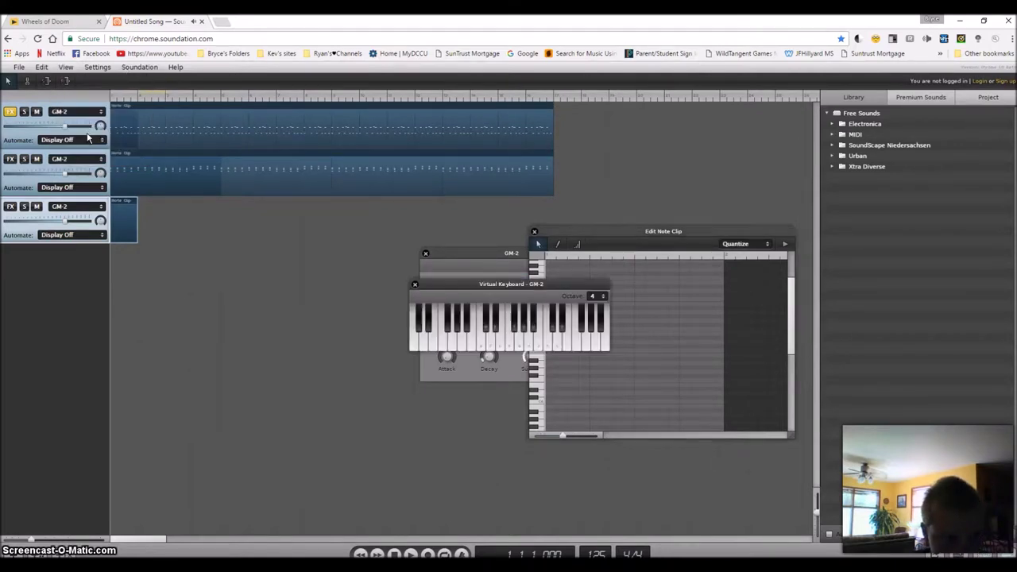
click(599, 296)
click(600, 349)
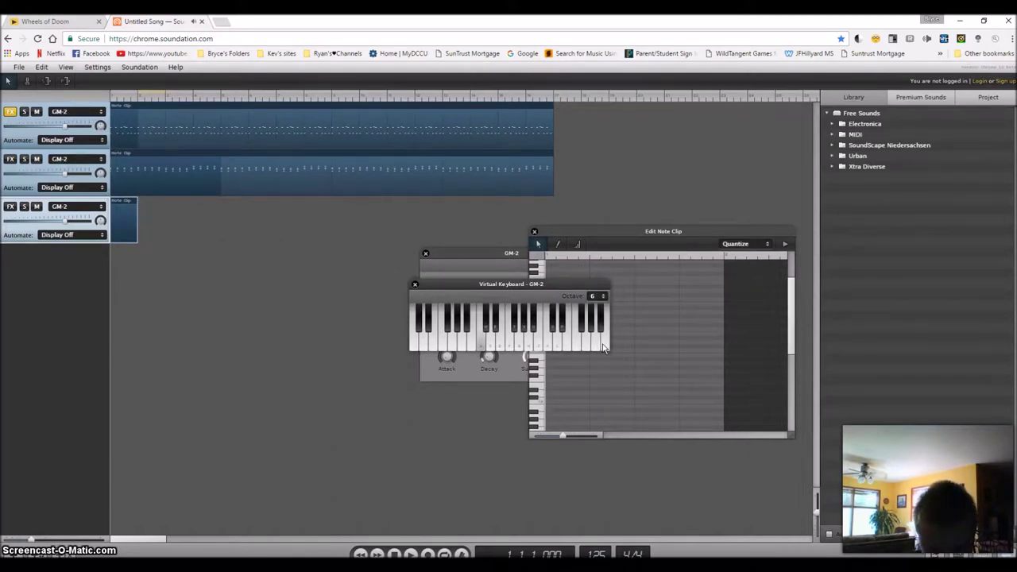
click(599, 295)
click(605, 339)
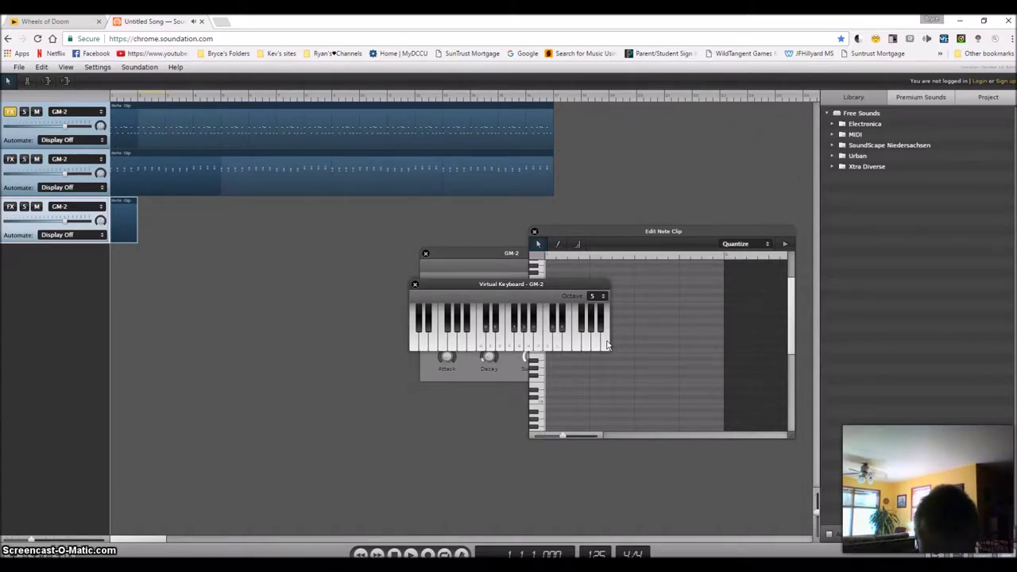
key(j)
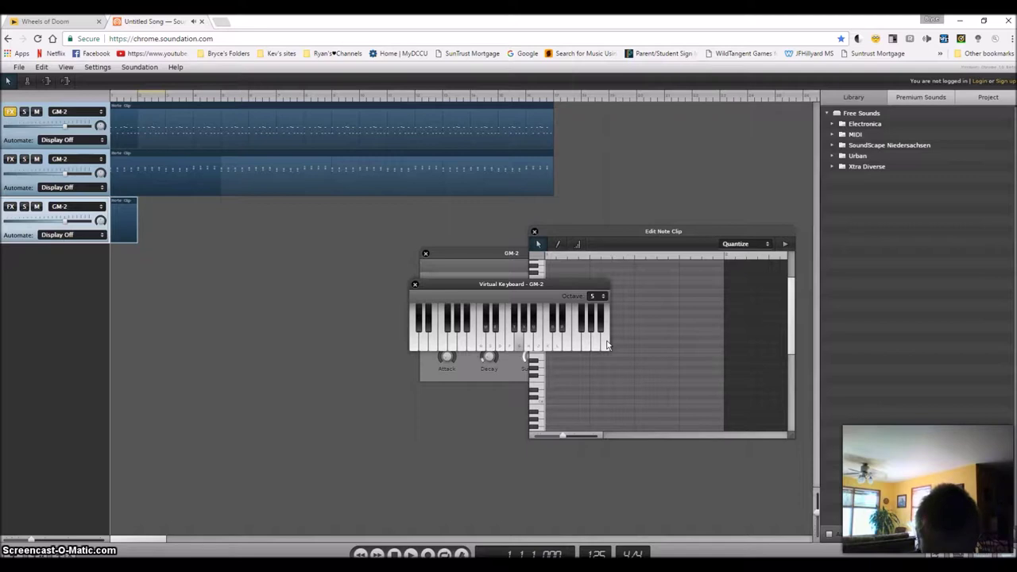
key(j)
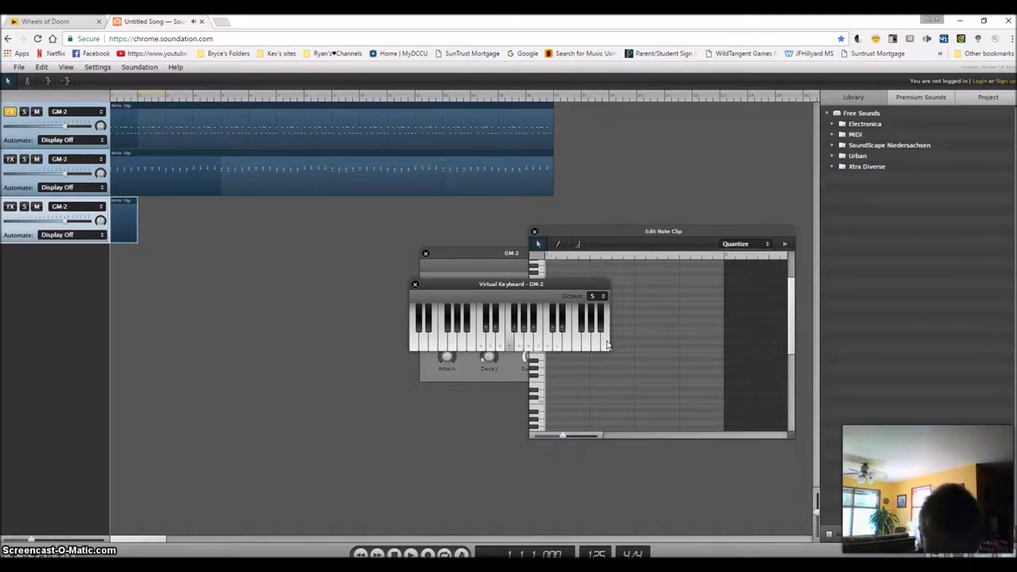
key(h)
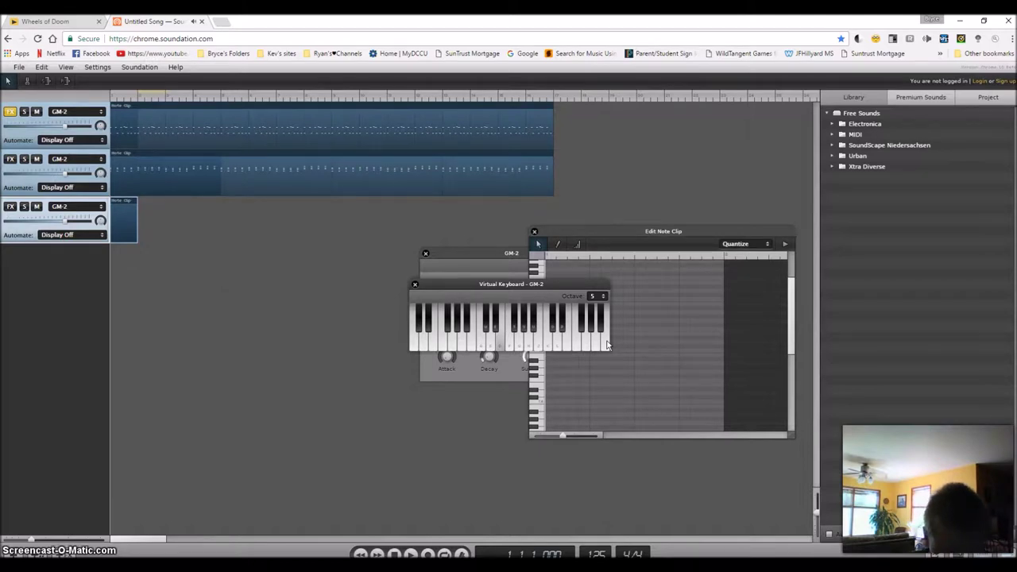
Practise and try out melody ideas for the pan flute on the virtual keyboard at octave 5.
key(f)
key(j)
key(f)
key(j)
key(o)
key(apostrophe)
key(o)
key(j)
key(f)
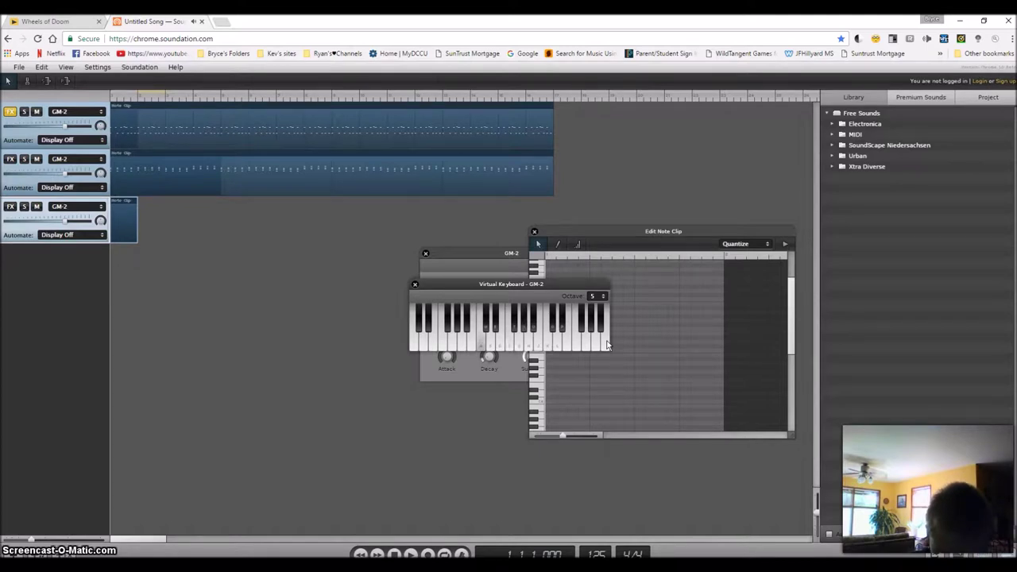
key(f)
key(j)
key(o)
key(apostrophe)
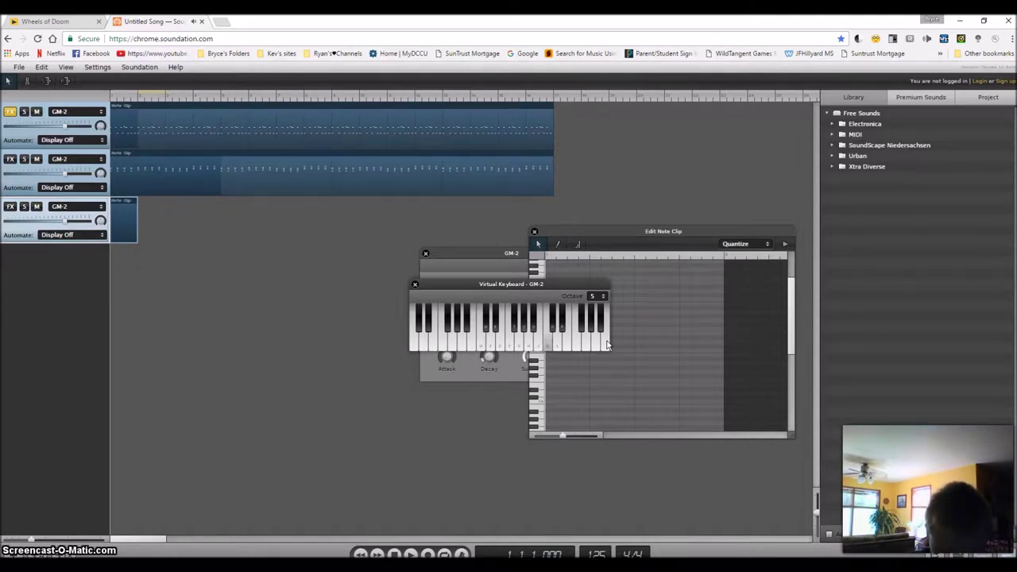
key(o)
key(k)
key(o)
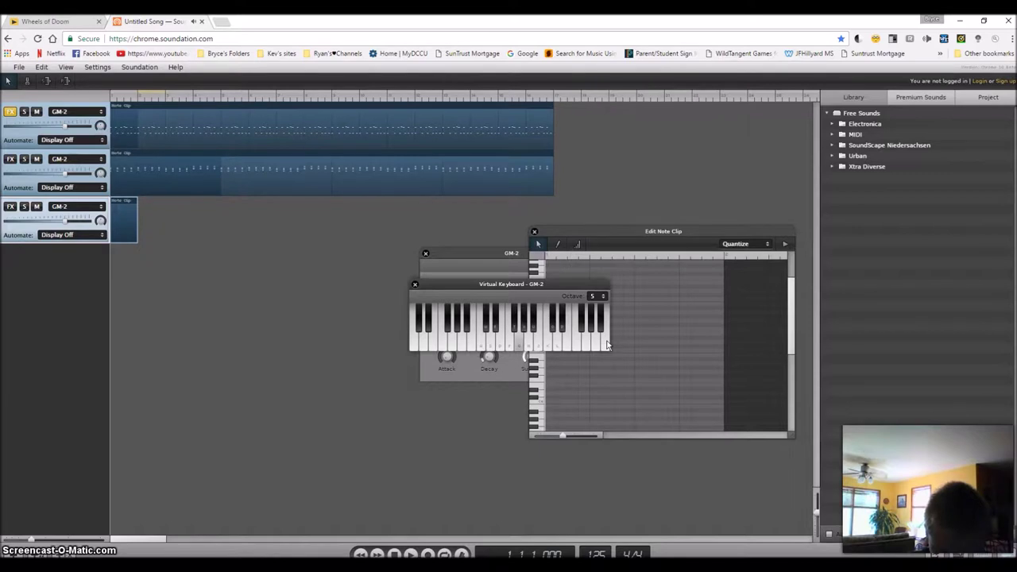
key(f)
key(o)
key(j)
key(o)
key(apostrophe)
key(o)
key(k)
key(y)
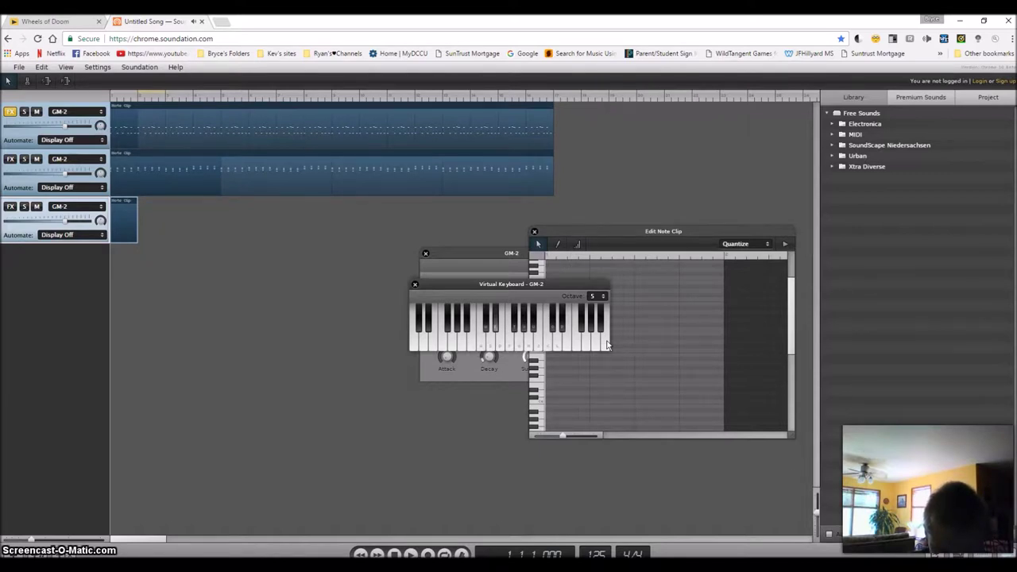
key(j)
key(y)
key(k)
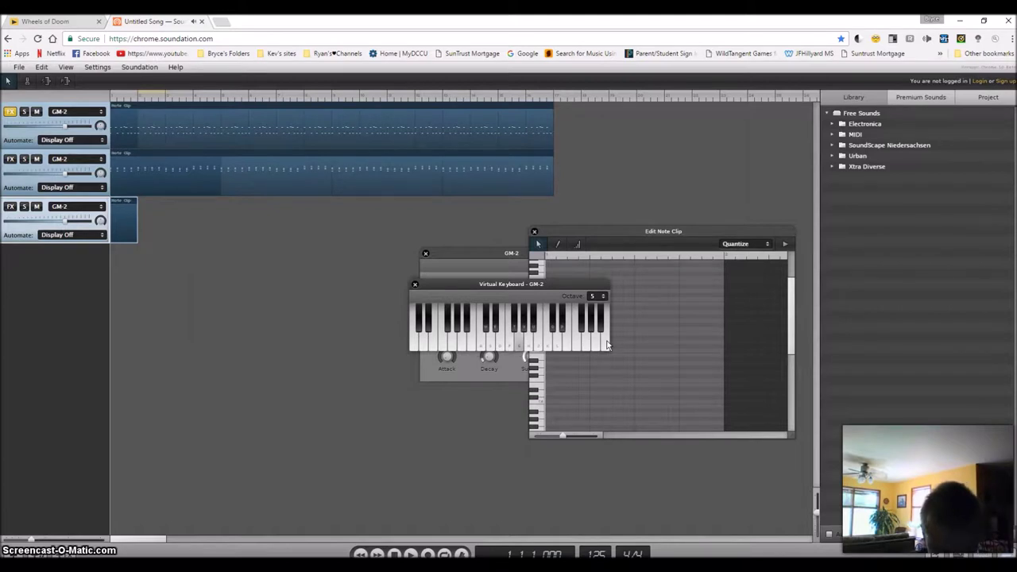
key(p)
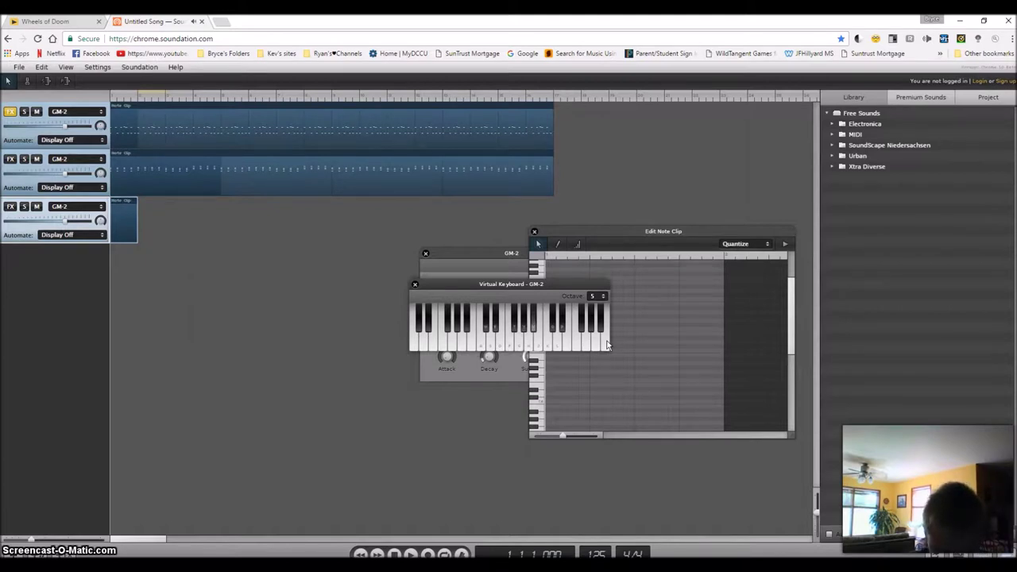
key(o)
key(k)
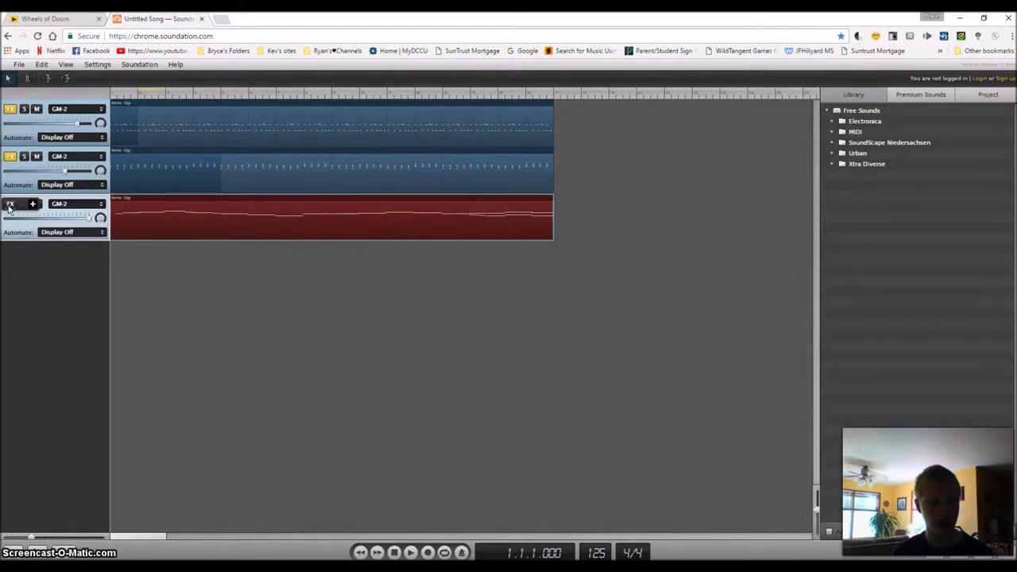
Review the Wheels of Doom elements and the third channel's GM-2 instrument settings.
click(34, 19)
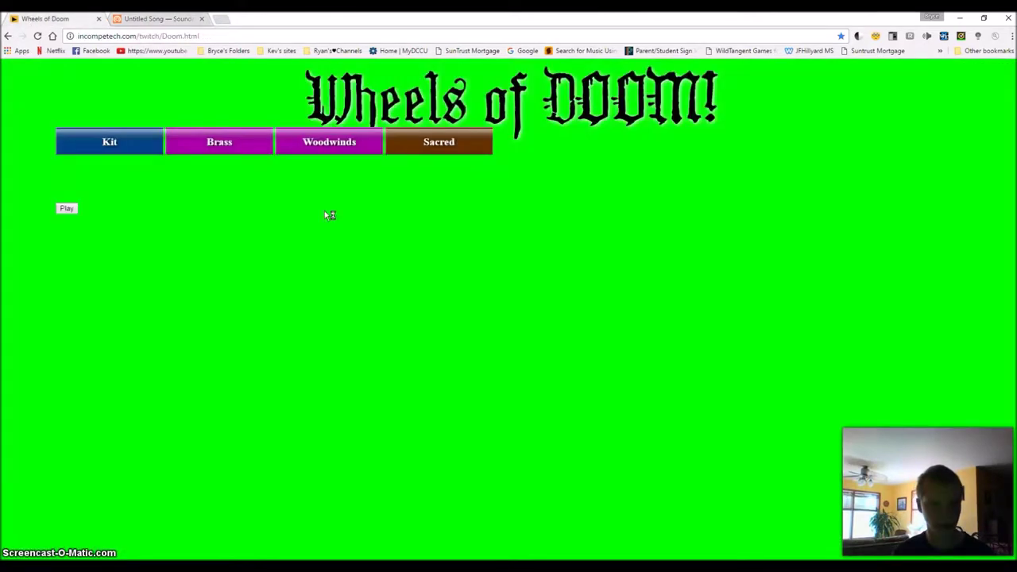
click(171, 19)
click(89, 202)
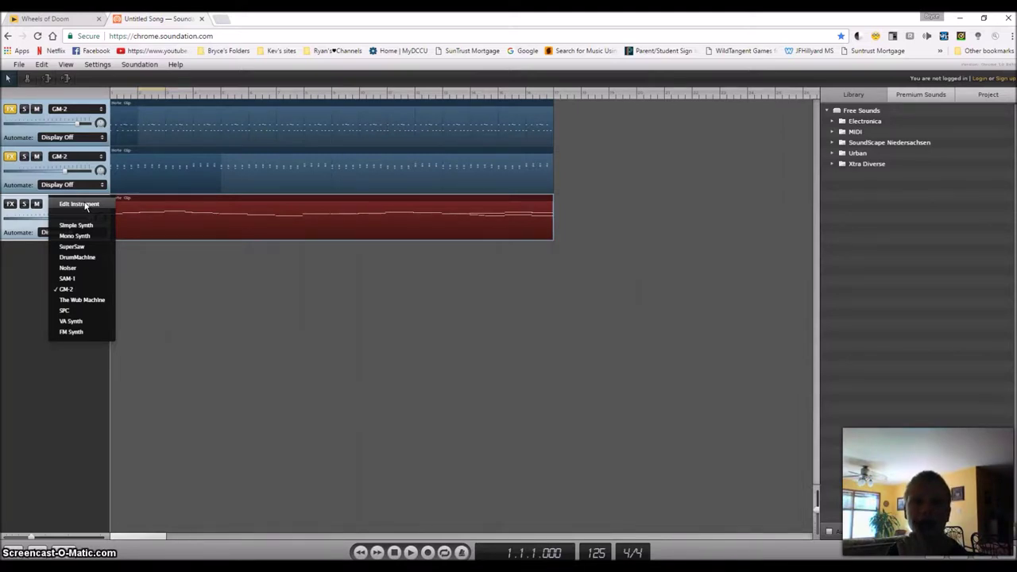
click(86, 205)
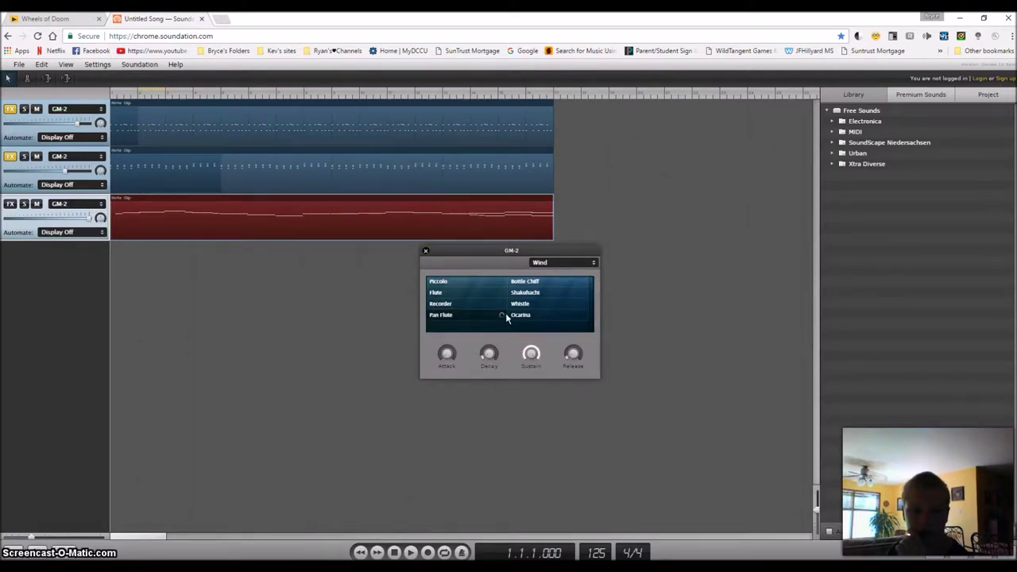
click(425, 251)
right_click(413, 232)
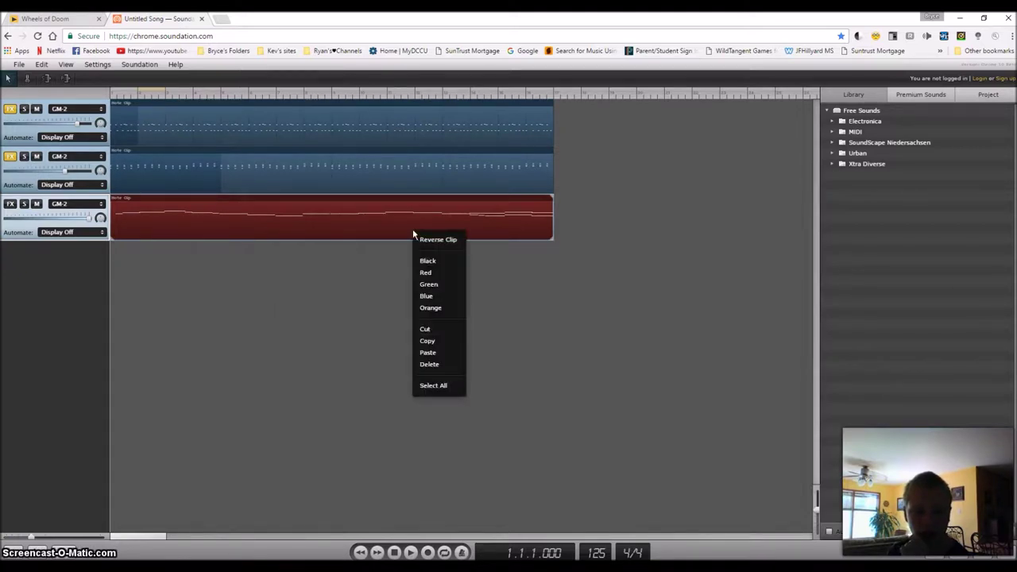
click(361, 346)
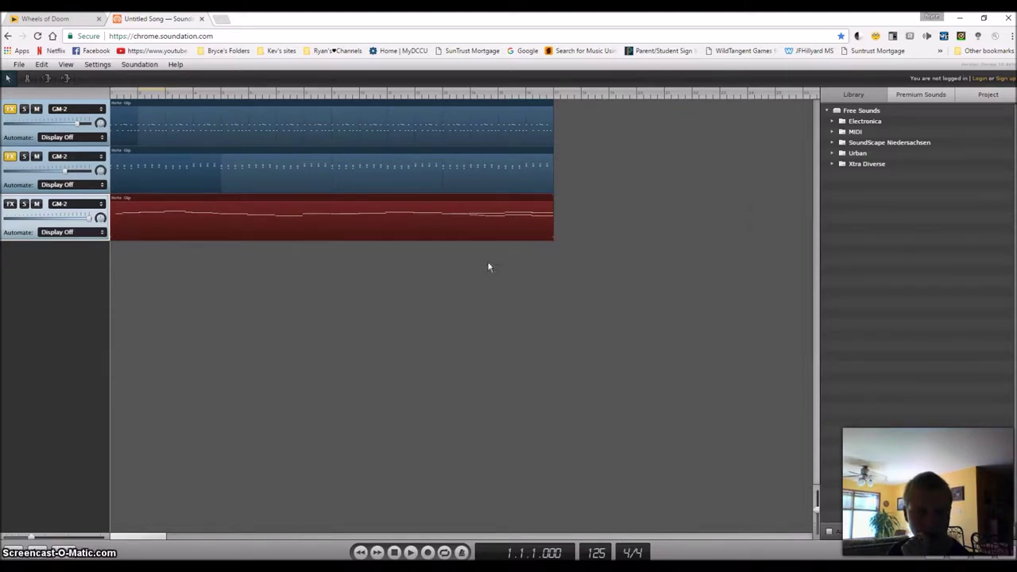
click(65, 67)
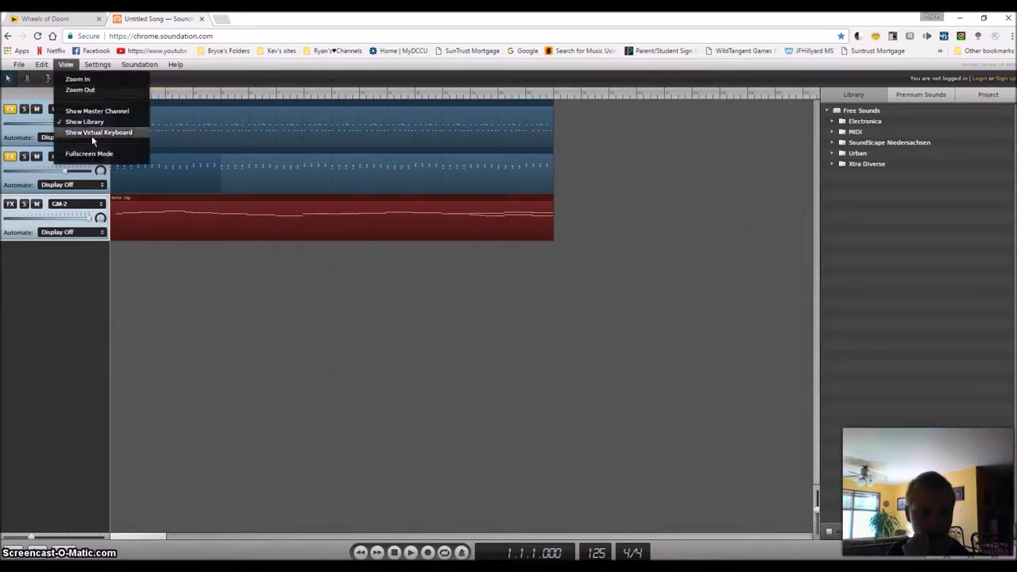
click(96, 133)
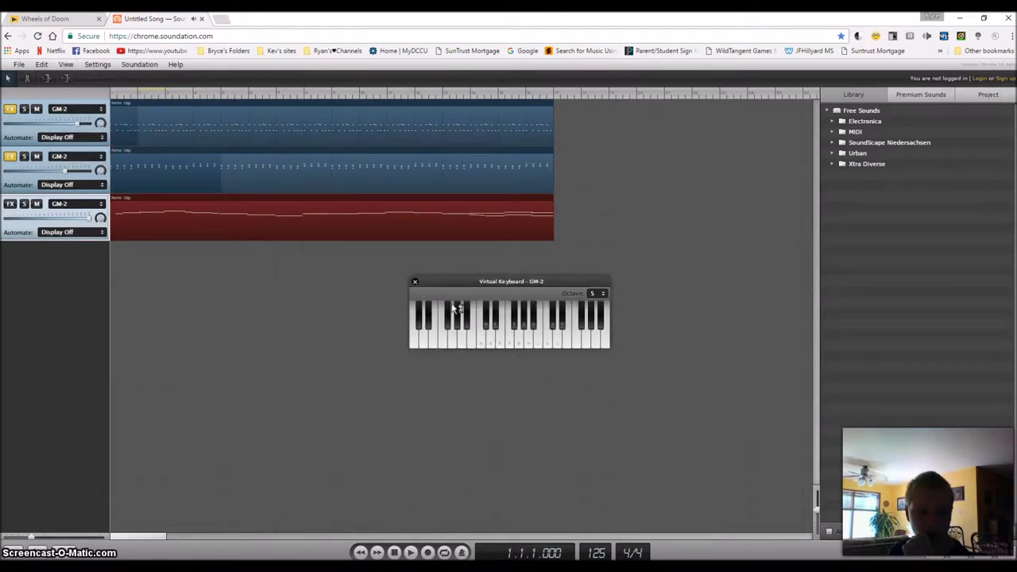
click(414, 284)
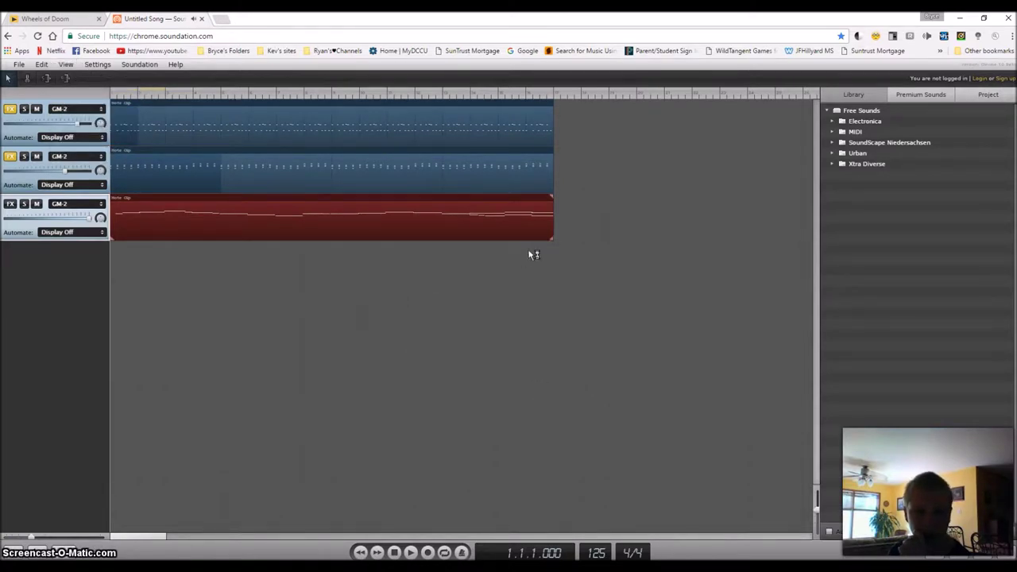
double_click(593, 122)
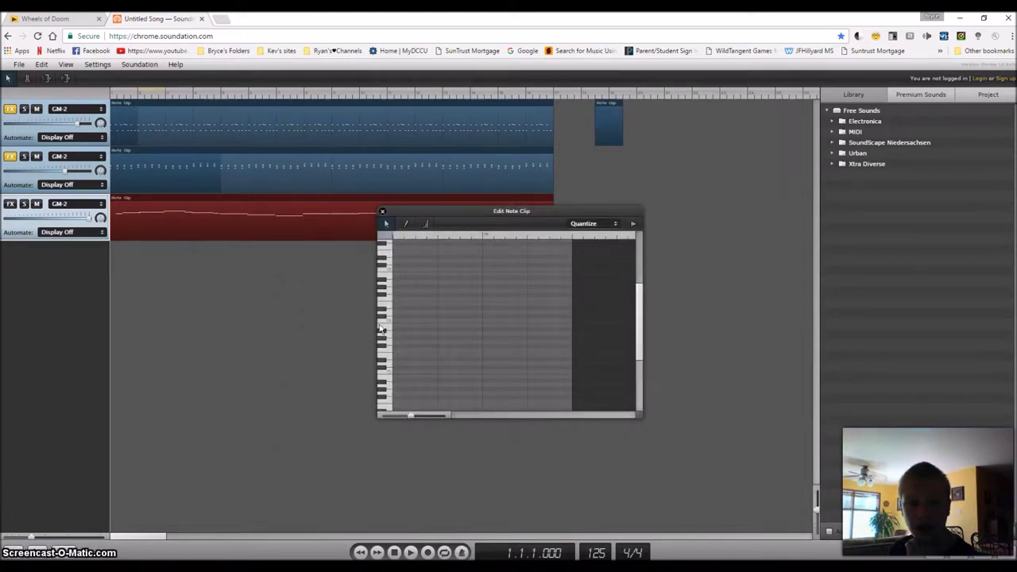
click(382, 212)
right_click(608, 133)
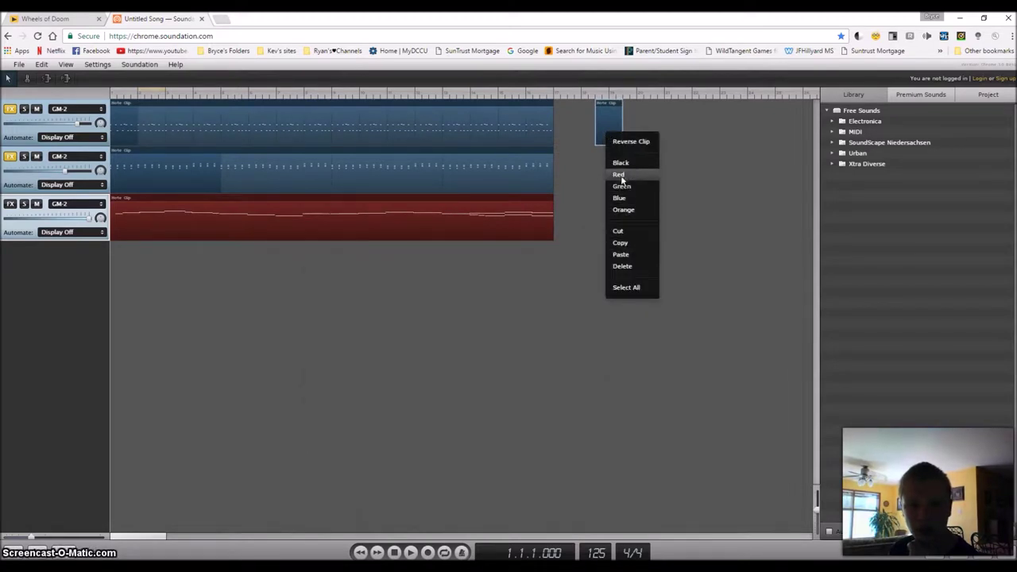
click(633, 266)
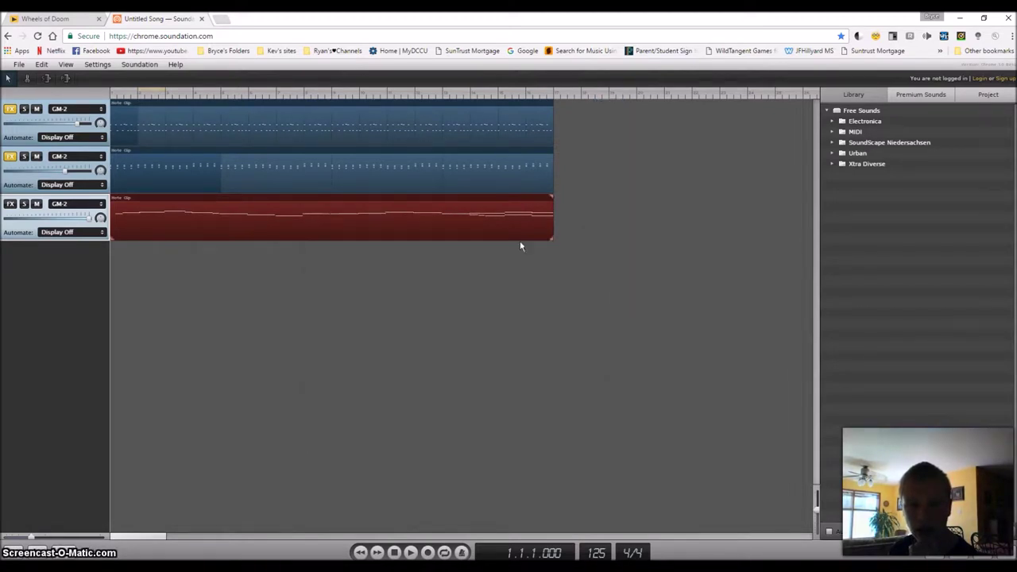
Recolor the red pan flute note clip on the third channel blue.
right_click(477, 229)
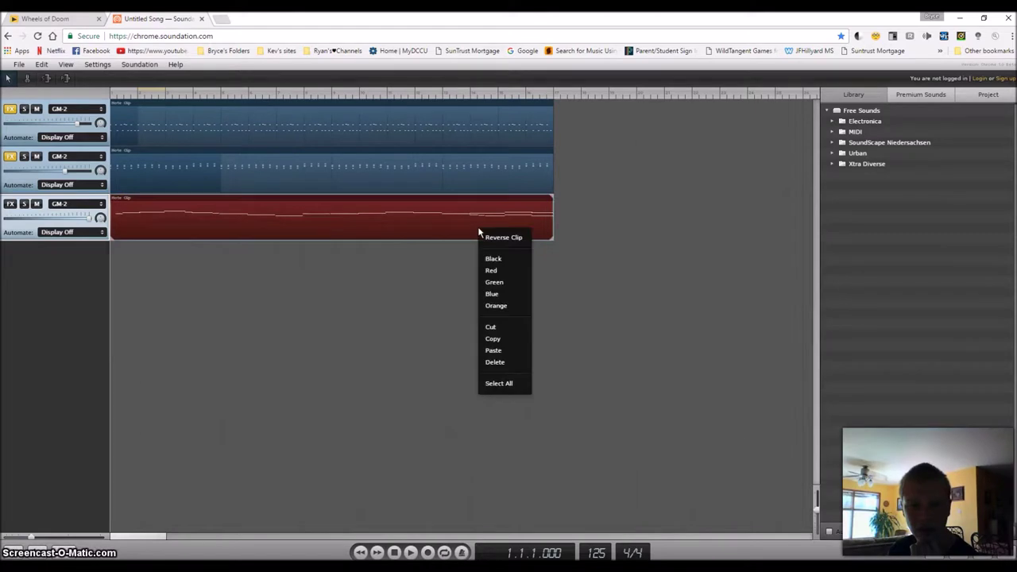
click(504, 296)
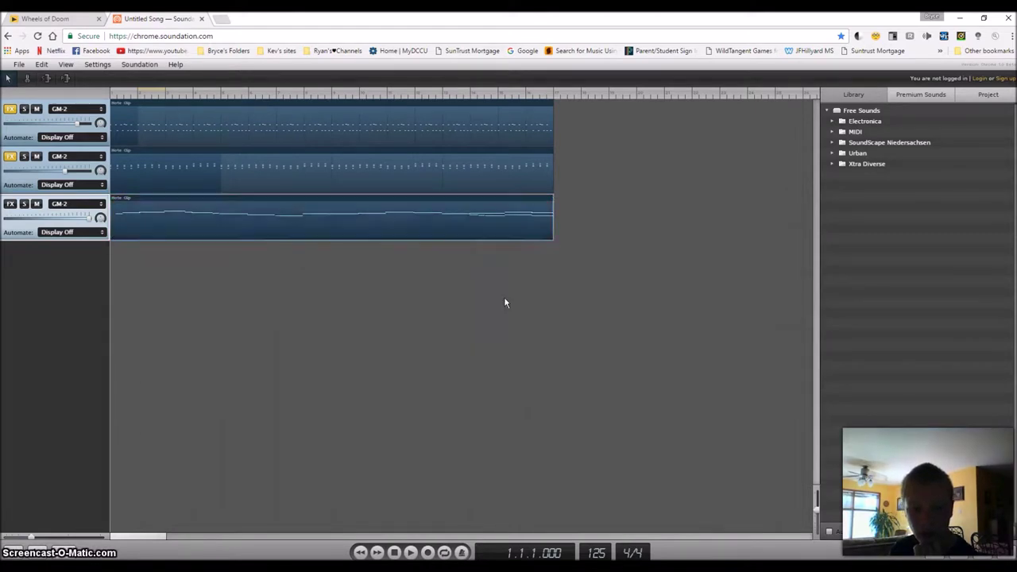
Play the song through while checking the second channel's Reverb effect settings, ending with playback stopped.
click(412, 554)
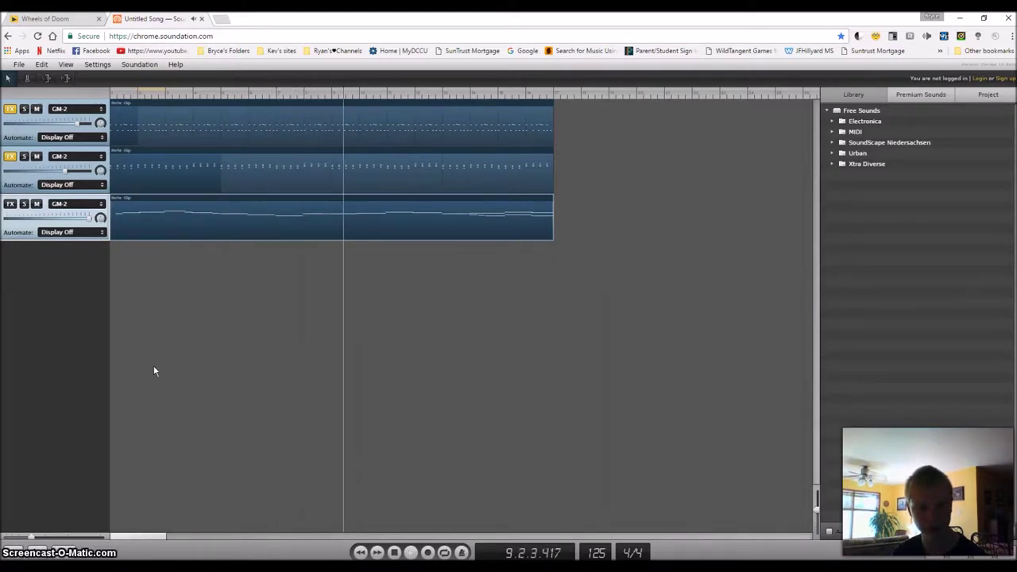
click(10, 158)
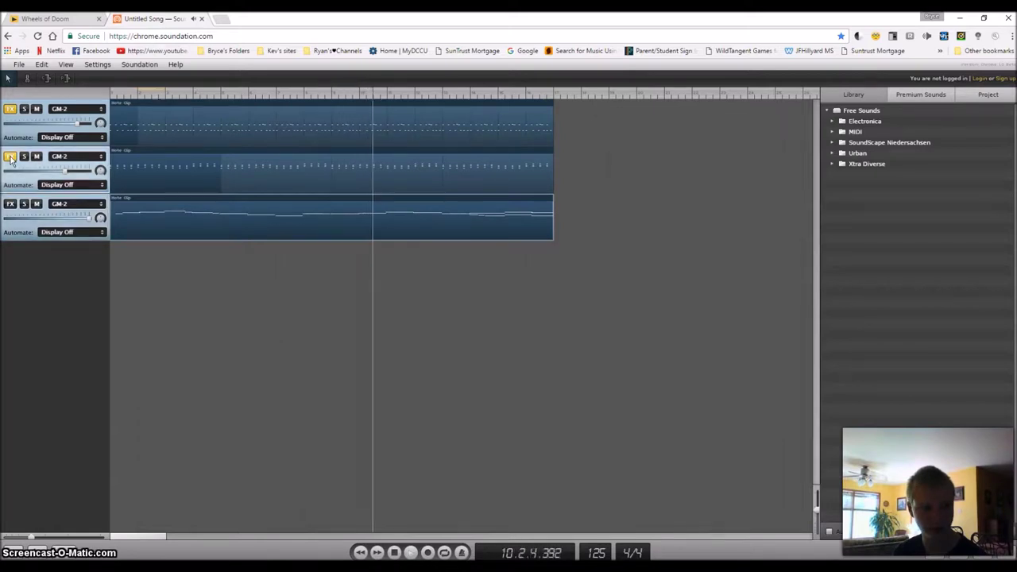
click(40, 156)
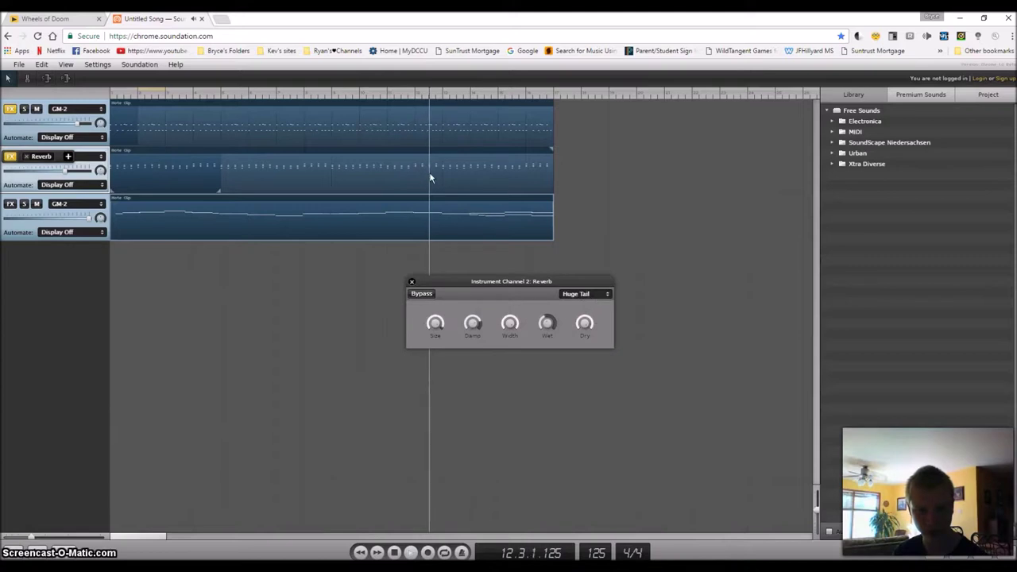
click(412, 283)
click(11, 157)
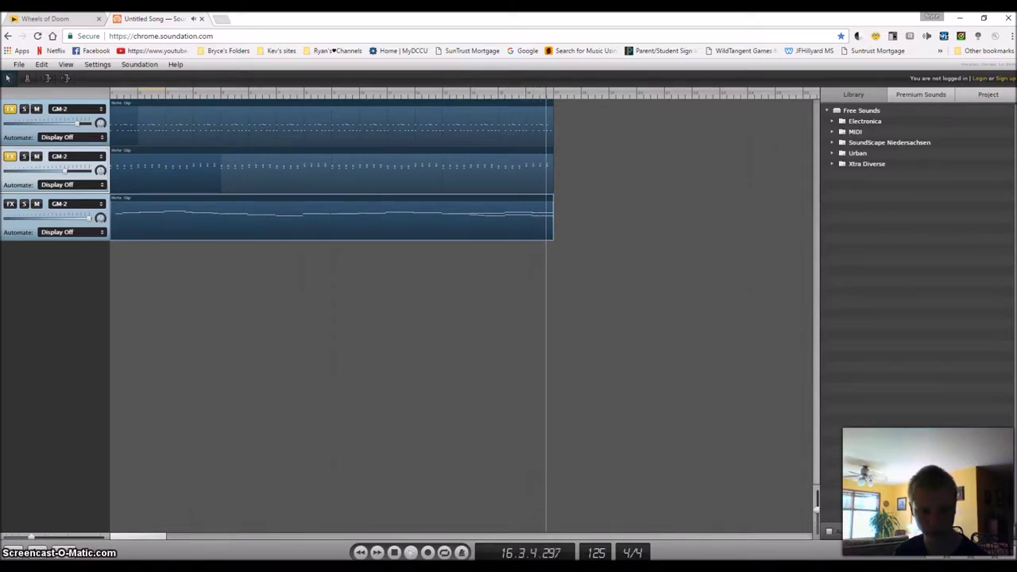
click(395, 552)
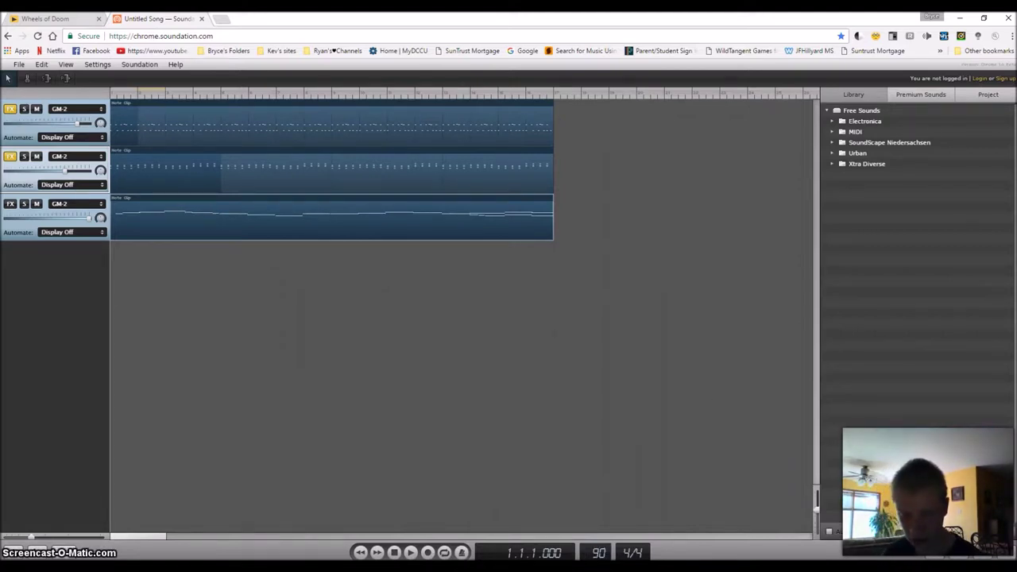
Slow the song's tempo to 75 and play the opening bars to hear it at that speed.
scroll(693, 351, up, 2)
click(409, 553)
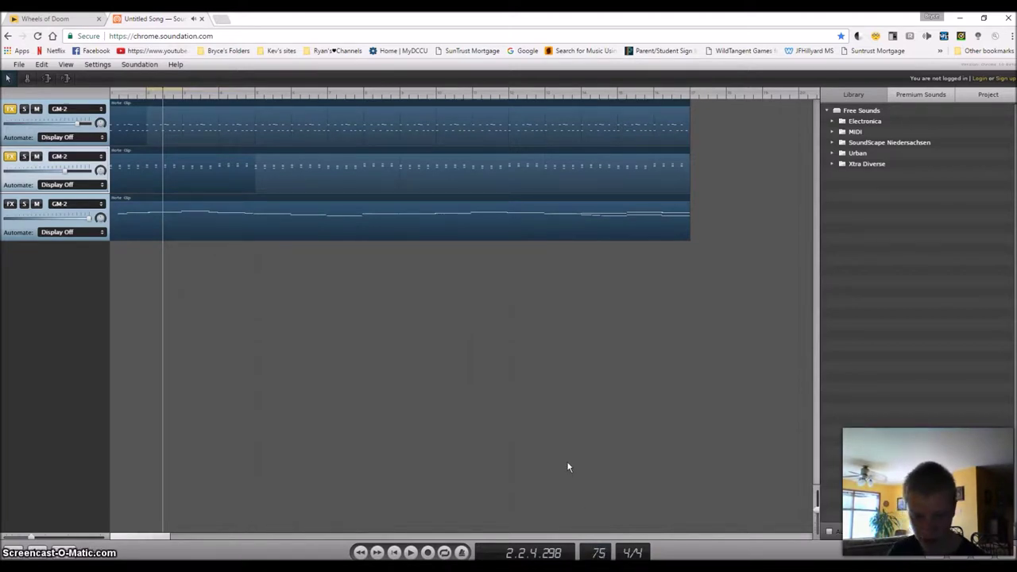
scroll(568, 467, up, 1)
click(395, 553)
click(410, 554)
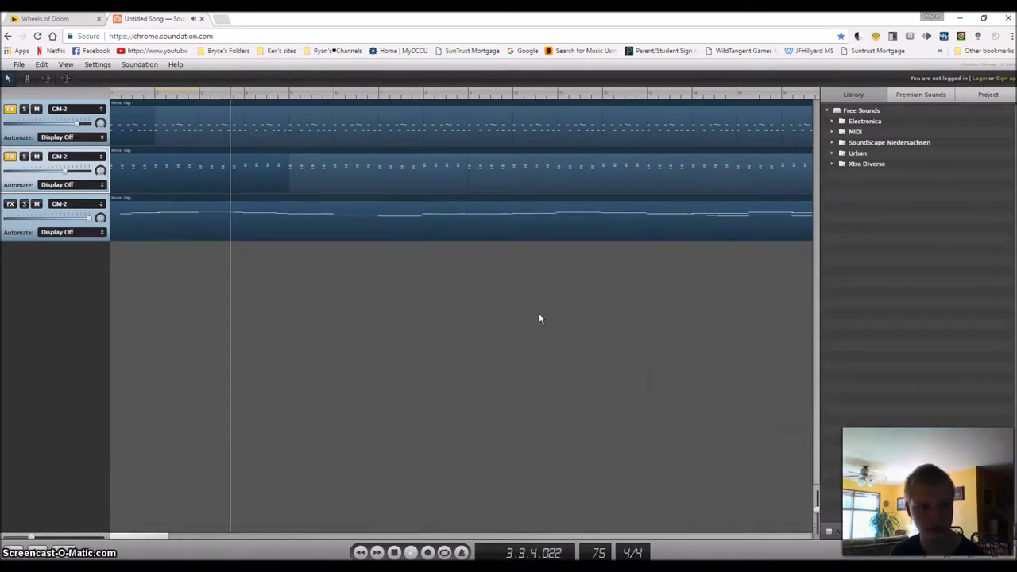
click(412, 552)
Move all the notes in the pan flute clip up by nearly an octave and play the start to check the pitch.
double_click(364, 217)
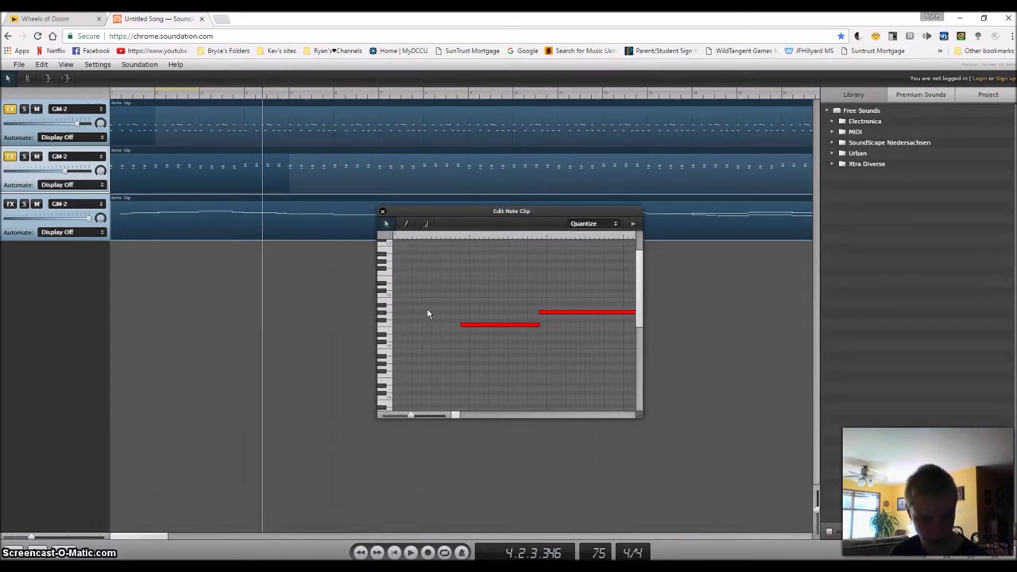
scroll(426, 341, up, 1)
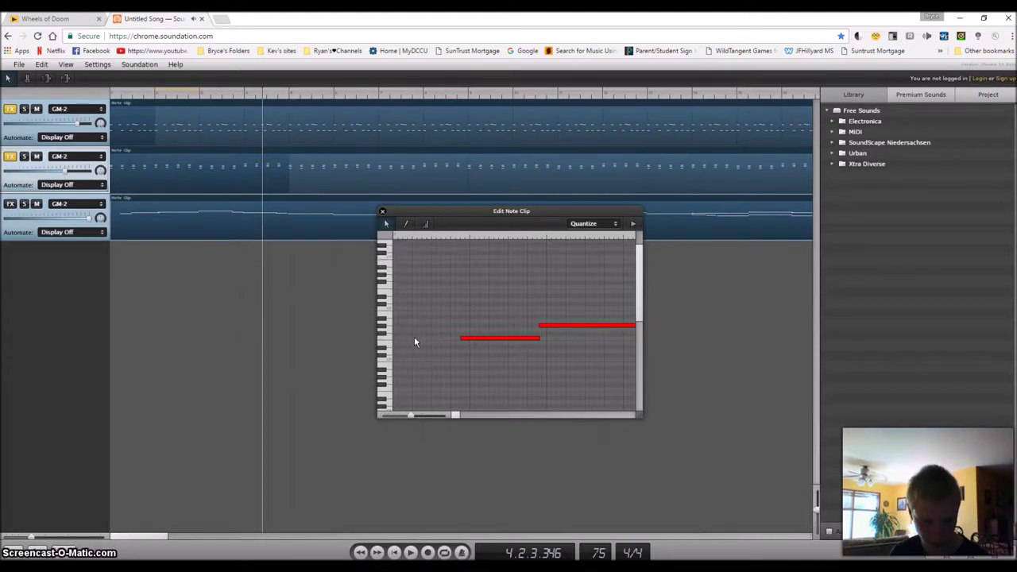
click(414, 338)
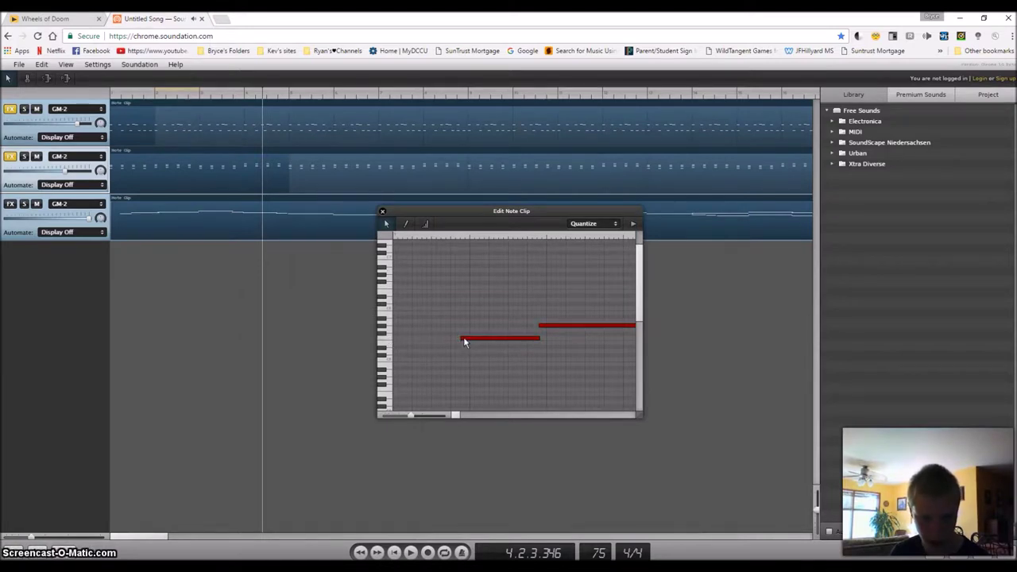
drag(465, 342, 465, 300)
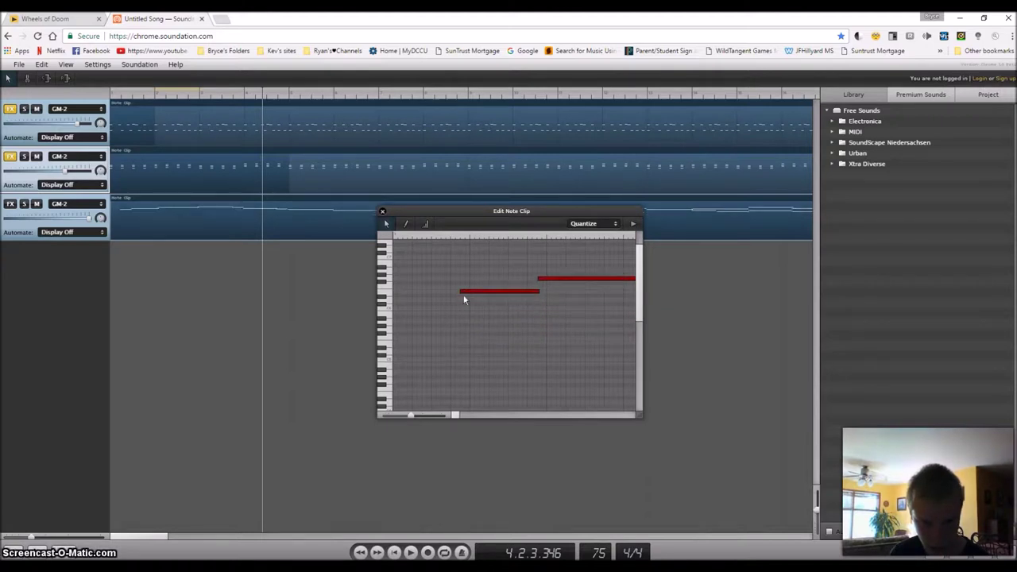
click(410, 553)
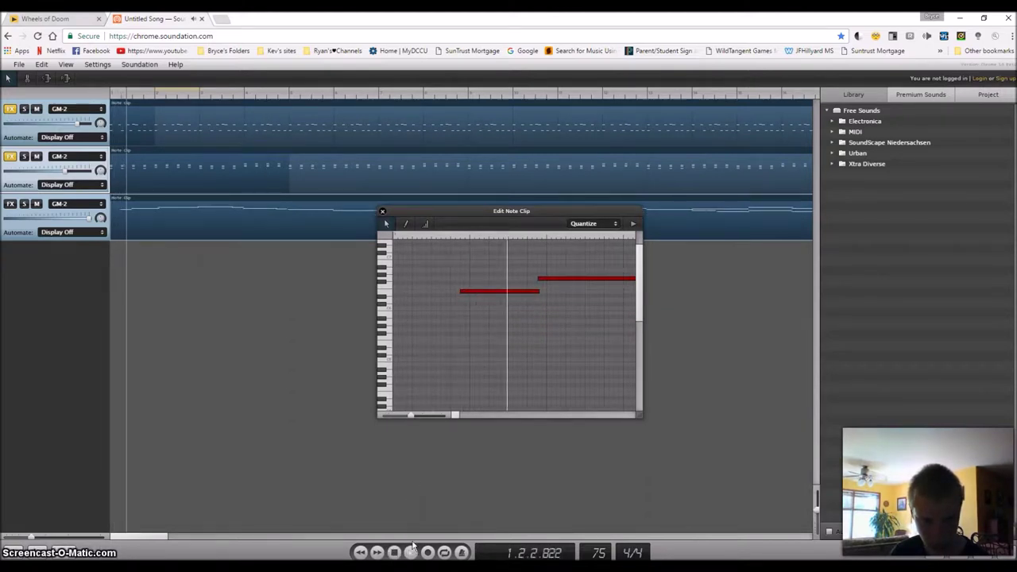
click(410, 553)
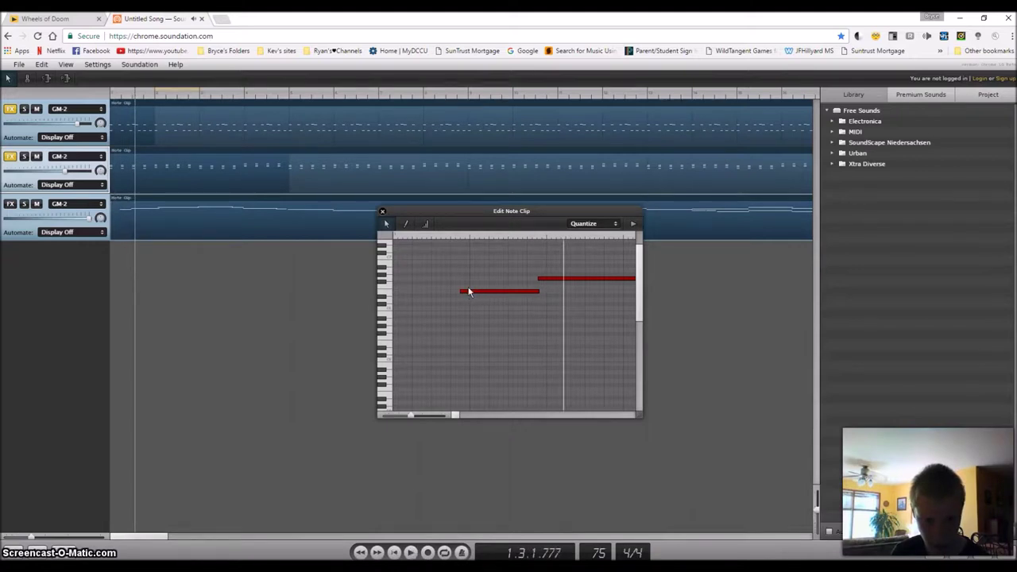
Raise all the pan flute notes one more semitone, play the song, and close the note editor.
drag(467, 291, 467, 284)
key(space)
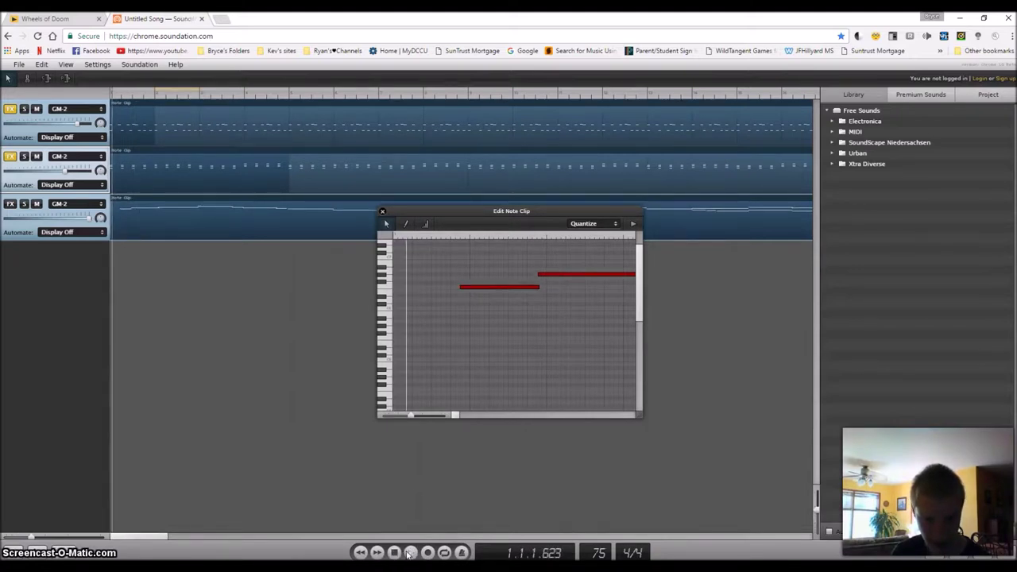
click(382, 211)
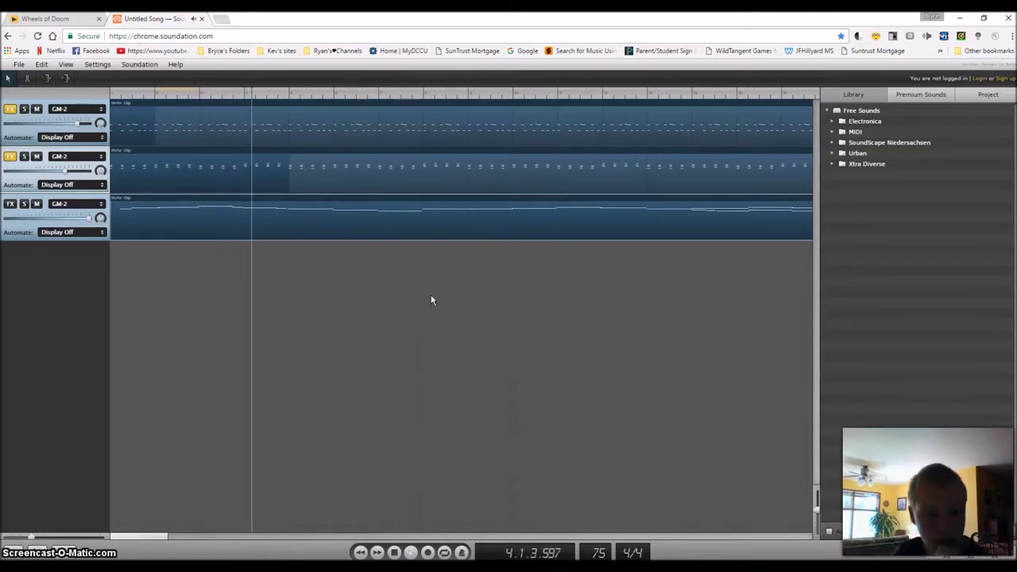
Lower all the pan flute notes, replay the song from the start, and close the note editor.
key(Return)
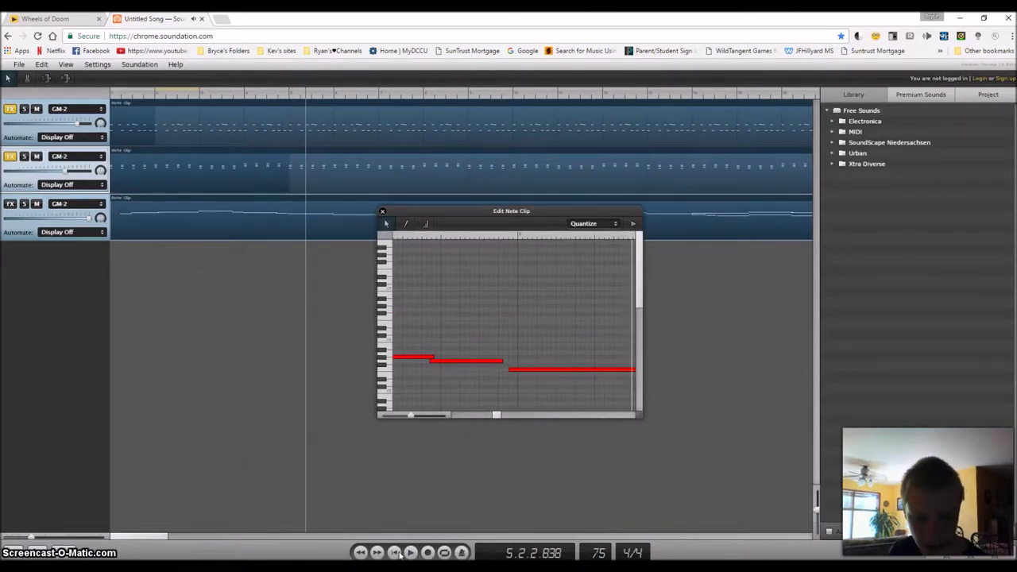
click(396, 552)
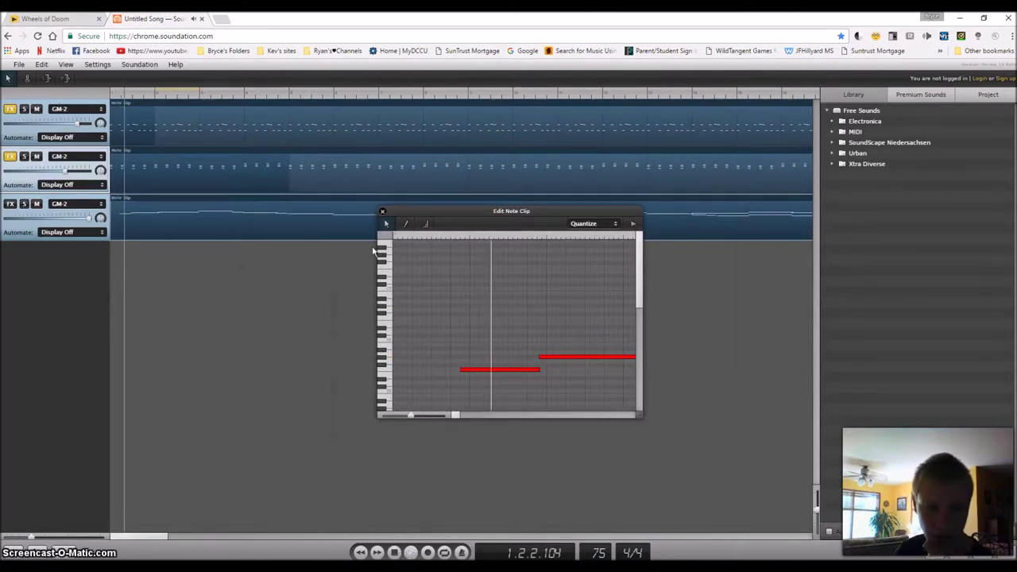
click(382, 212)
Move all the chord notes in the second channel's clip down by nearly an octave and play the song to check the pitch.
double_click(369, 167)
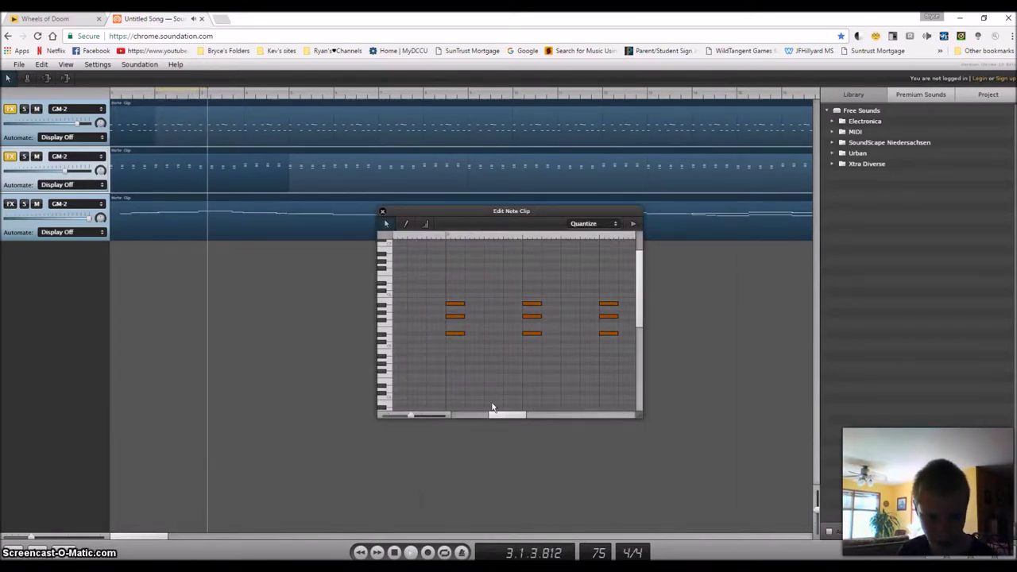
key(space)
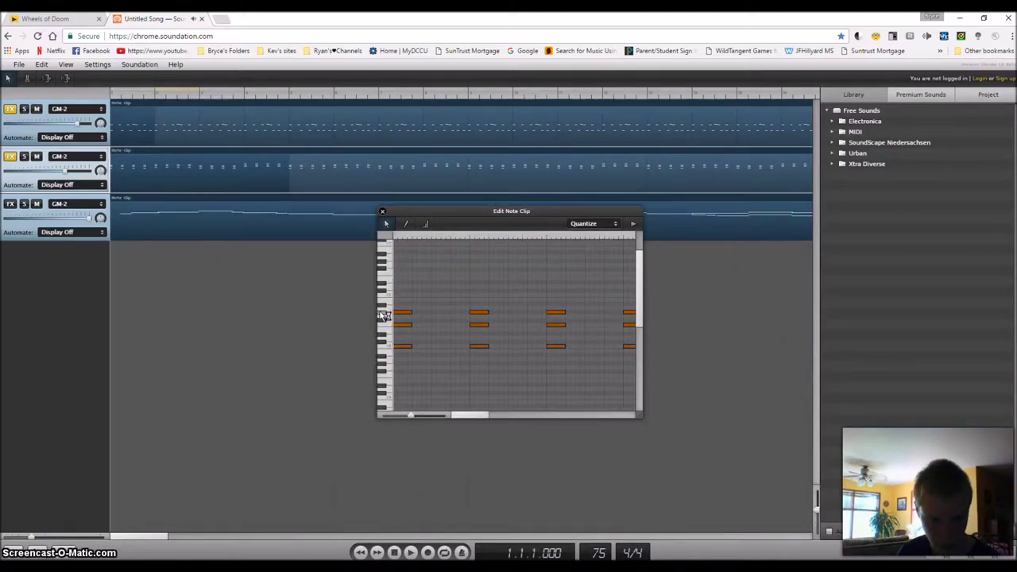
scroll(399, 316, up, 2)
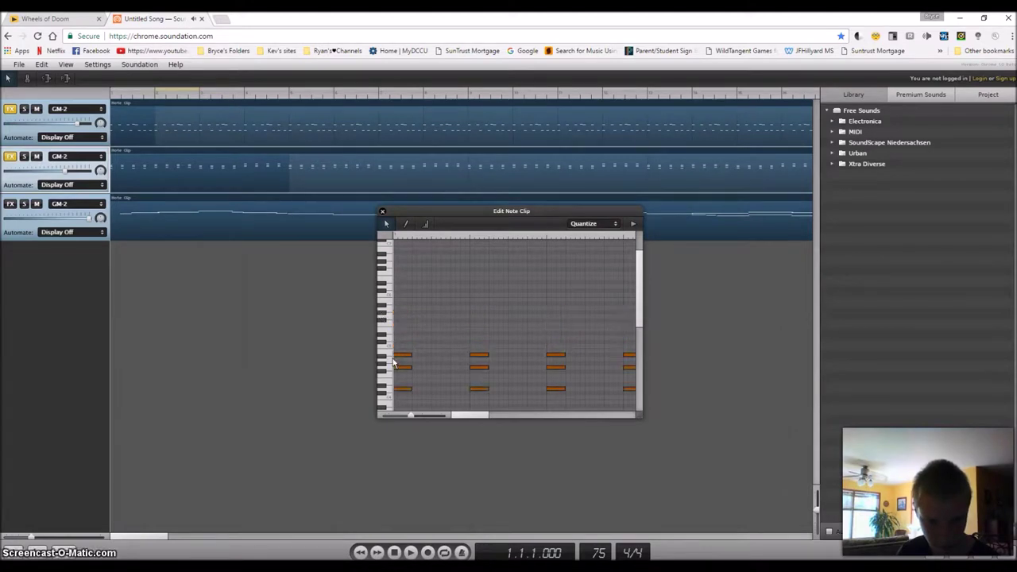
click(412, 553)
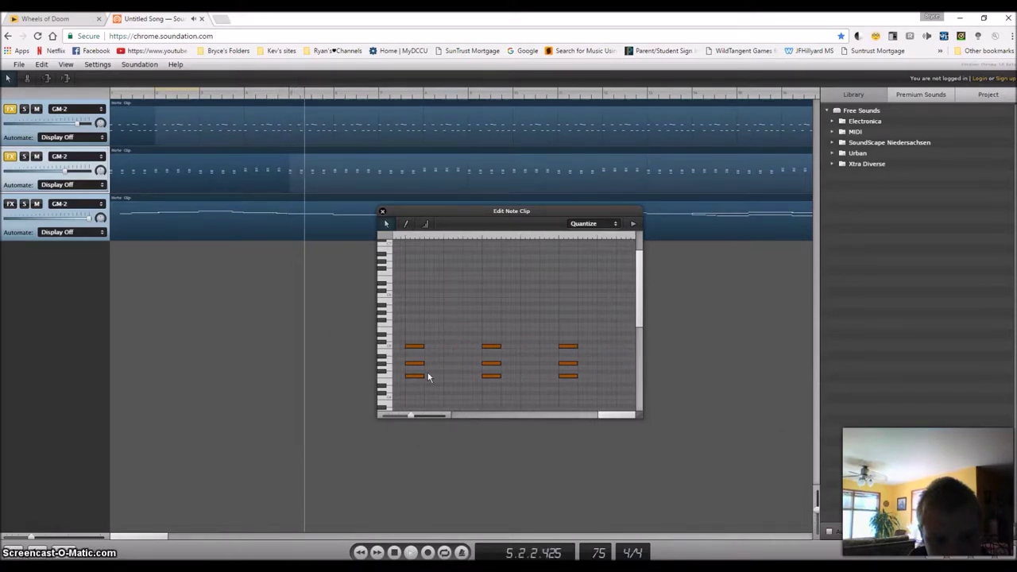
click(382, 211)
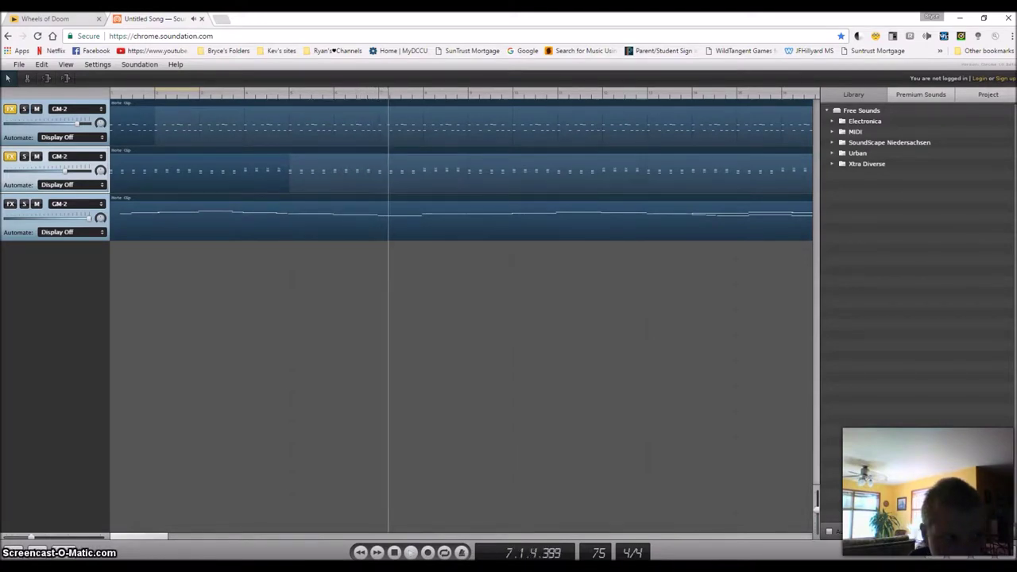
Review the drawn categories on the Wheels of Doom page while the song plays to its end, and stop playback in Soundation.
key(ctrl+shift+Tab)
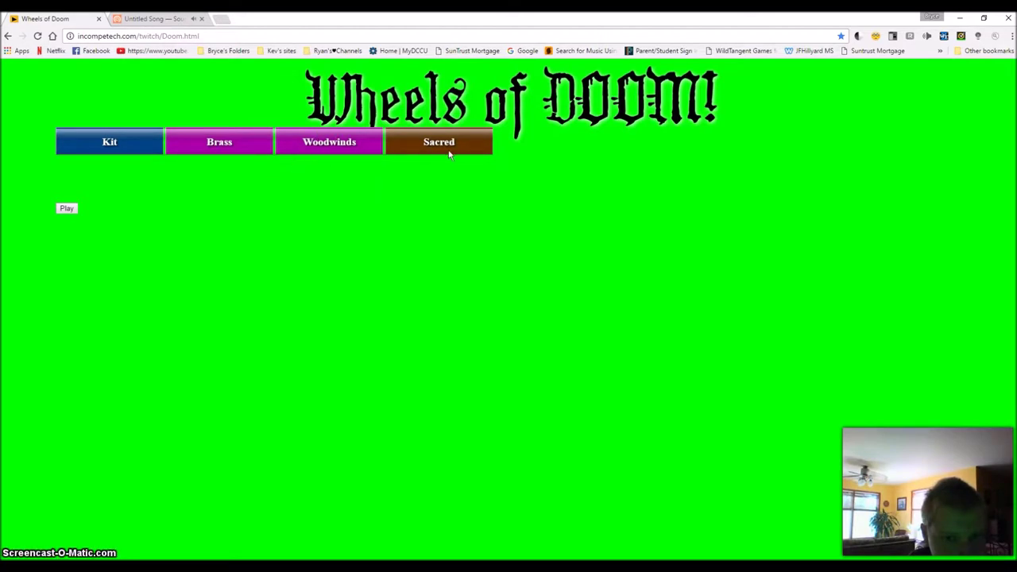
key(ctrl+Tab)
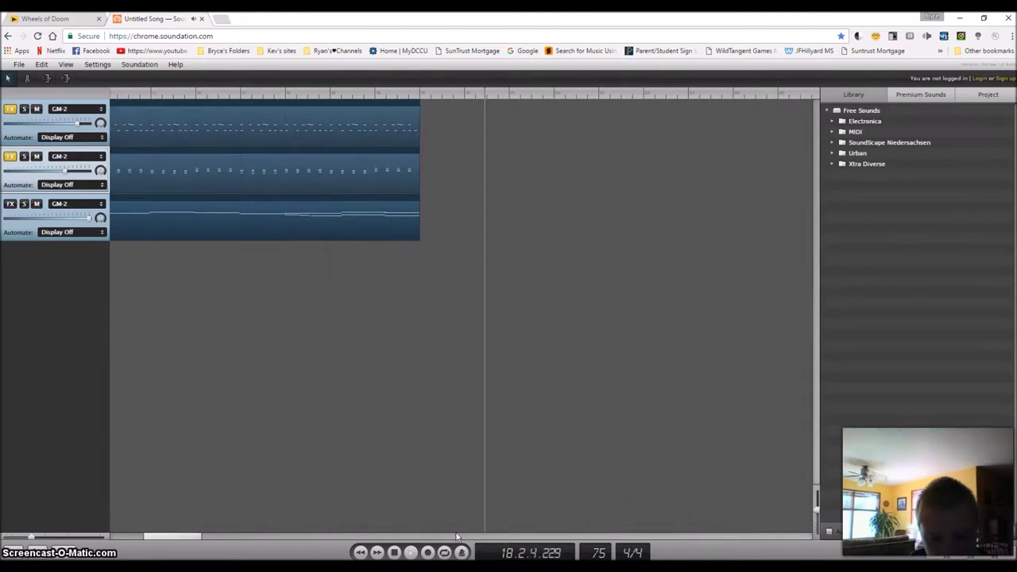
key(space)
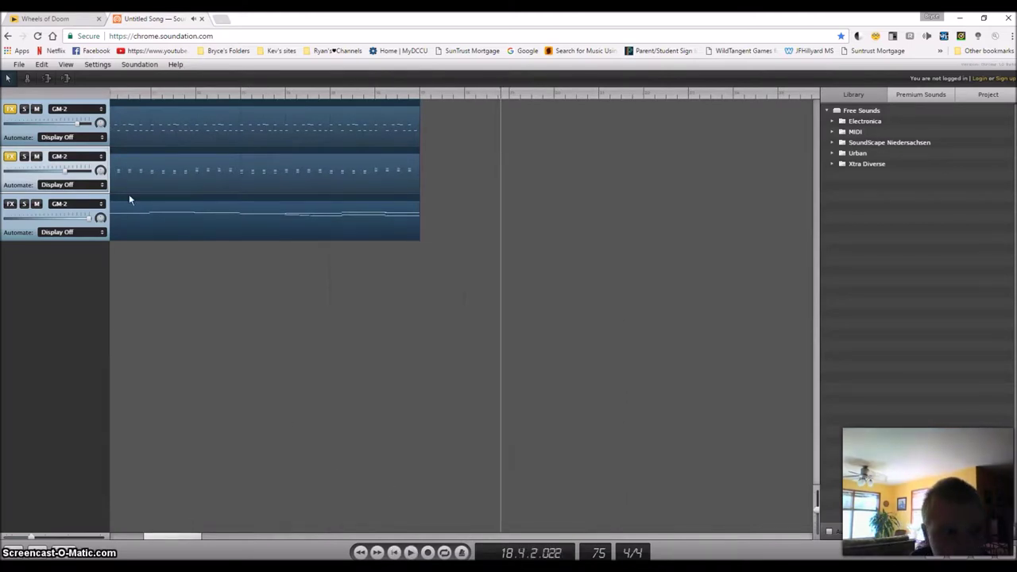
Start exporting the song as a WAV file and open the Desktop's Wheels of Doom folder as the destination.
click(19, 65)
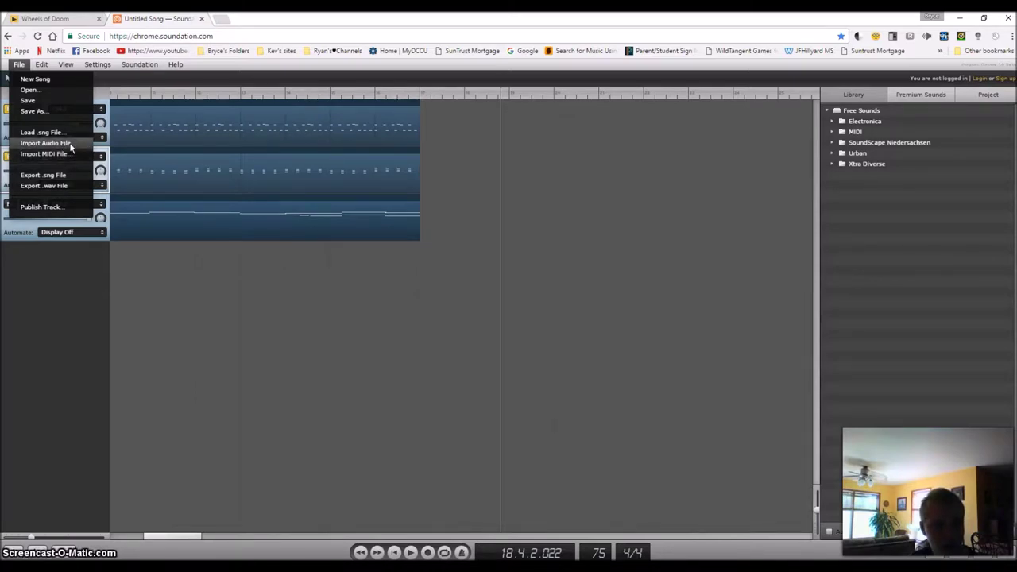
click(40, 189)
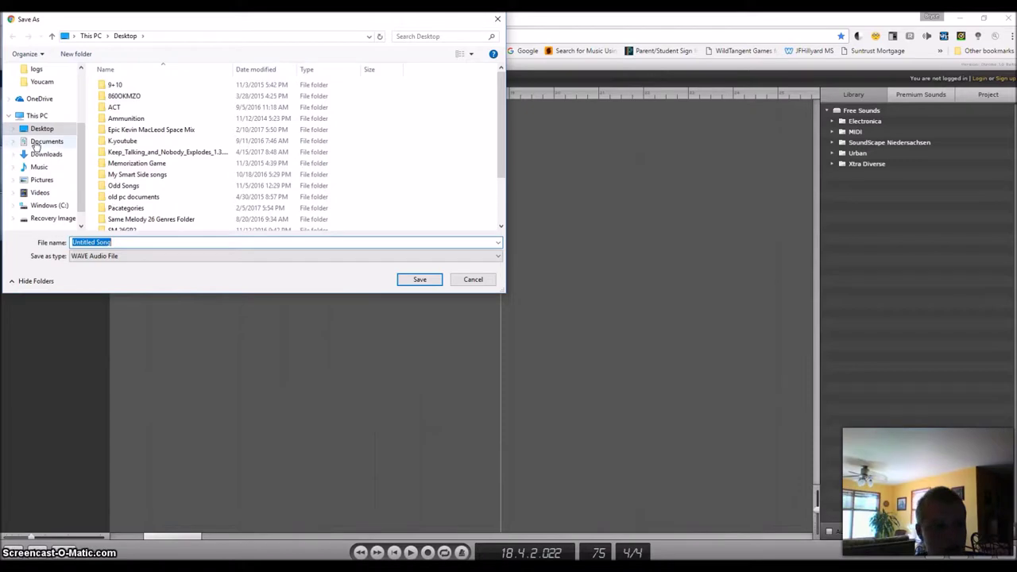
scroll(190, 129, down, 2)
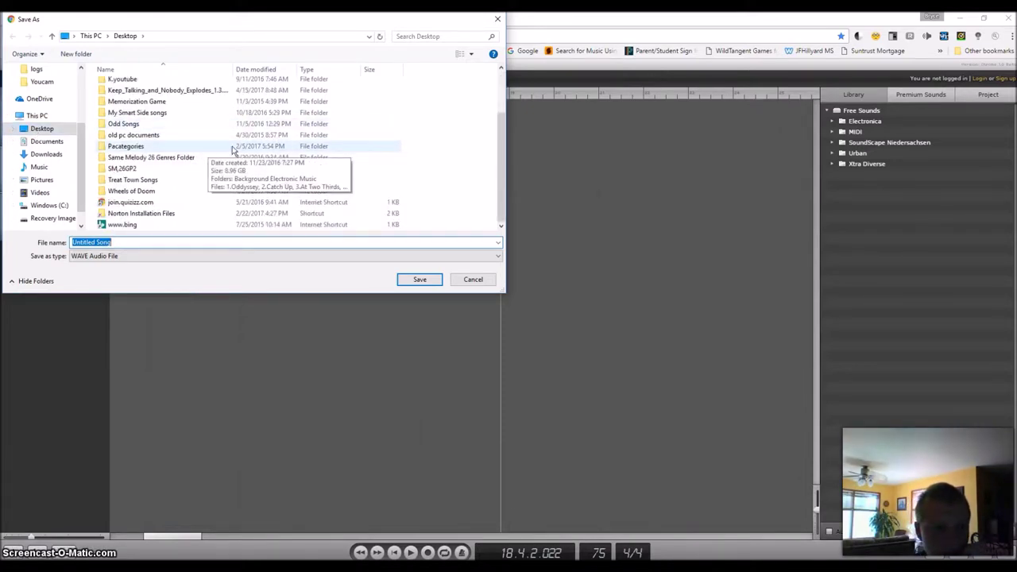
scroll(232, 150, up, 2)
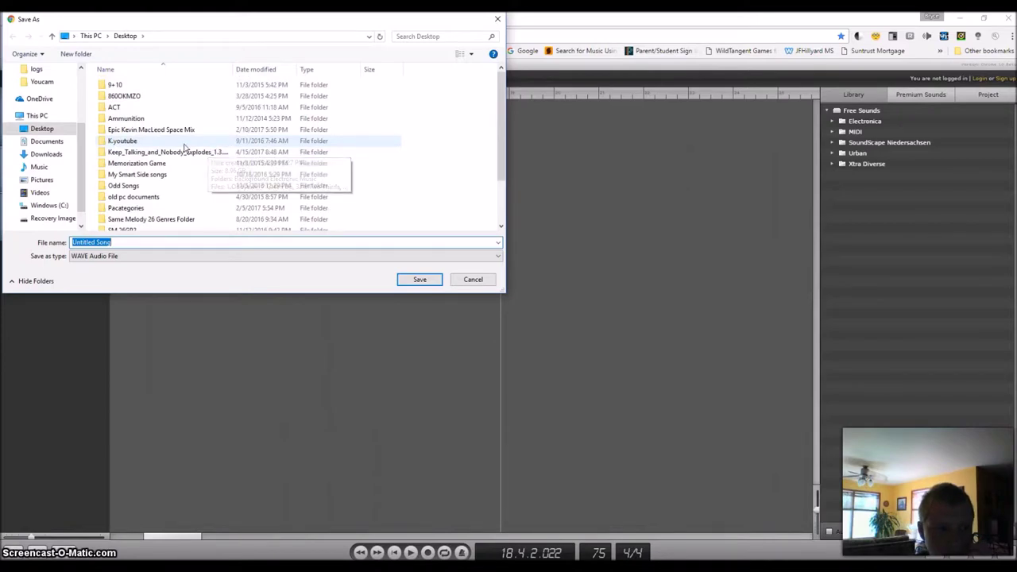
click(67, 135)
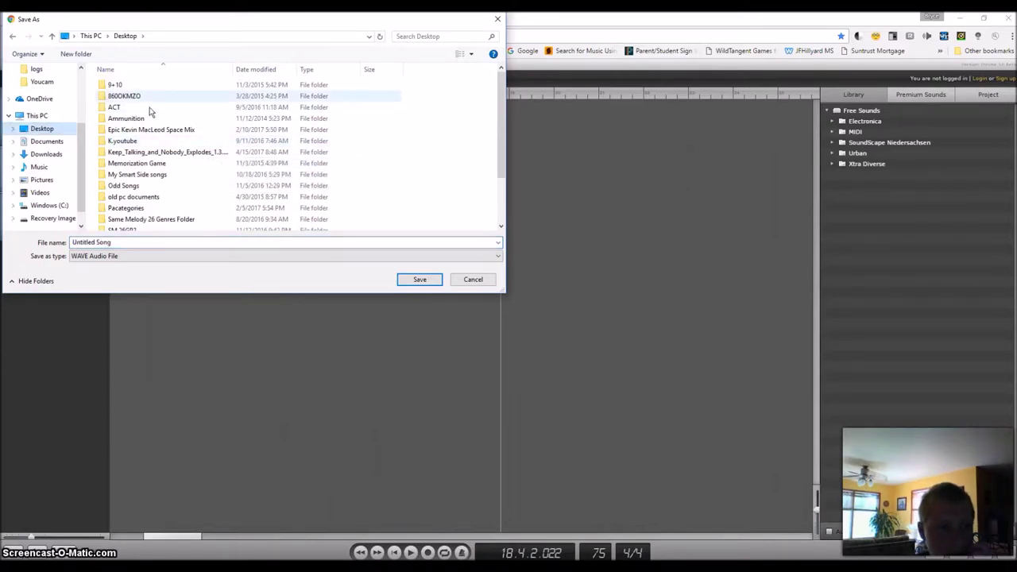
scroll(158, 151, down, 2)
double_click(151, 191)
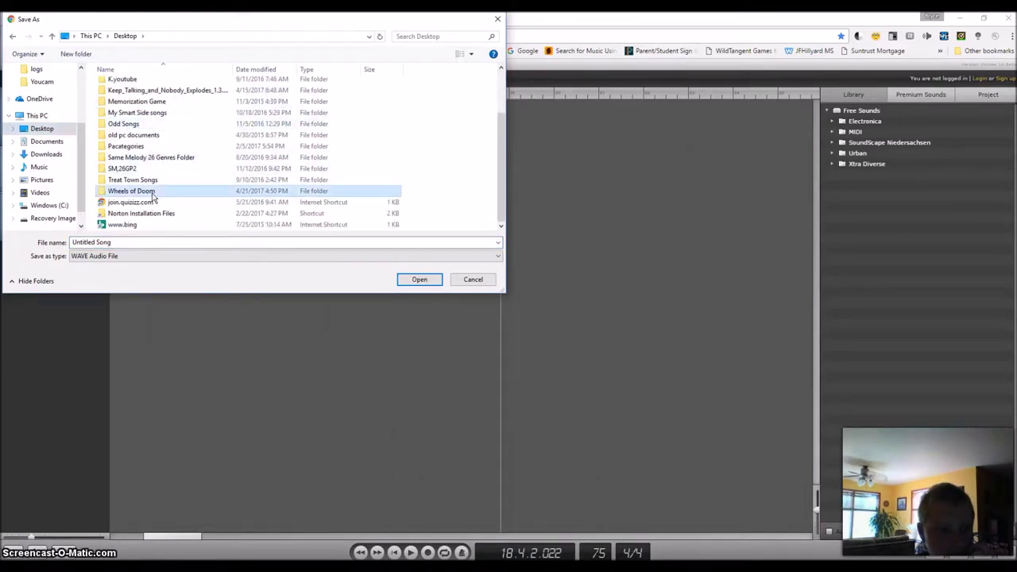
Name the WAV file S1 and save it in the Wheels of Doom folder.
drag(113, 241, 78, 240)
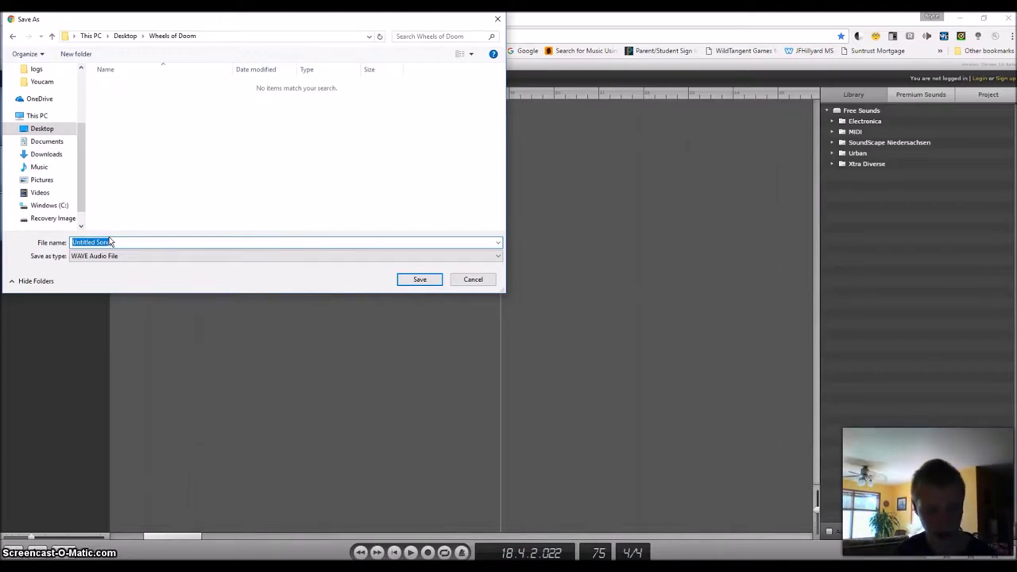
text(S)
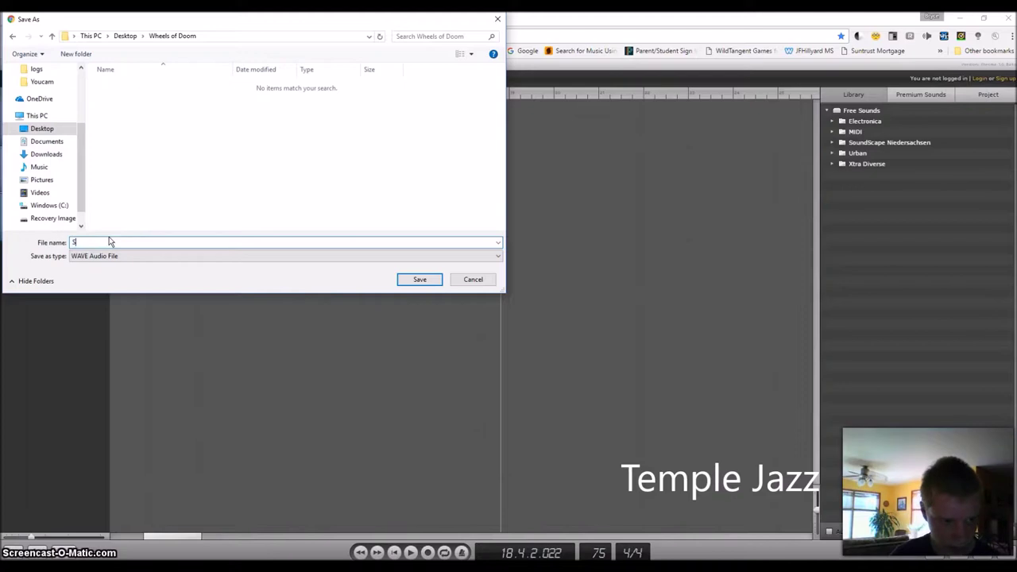
text(1)
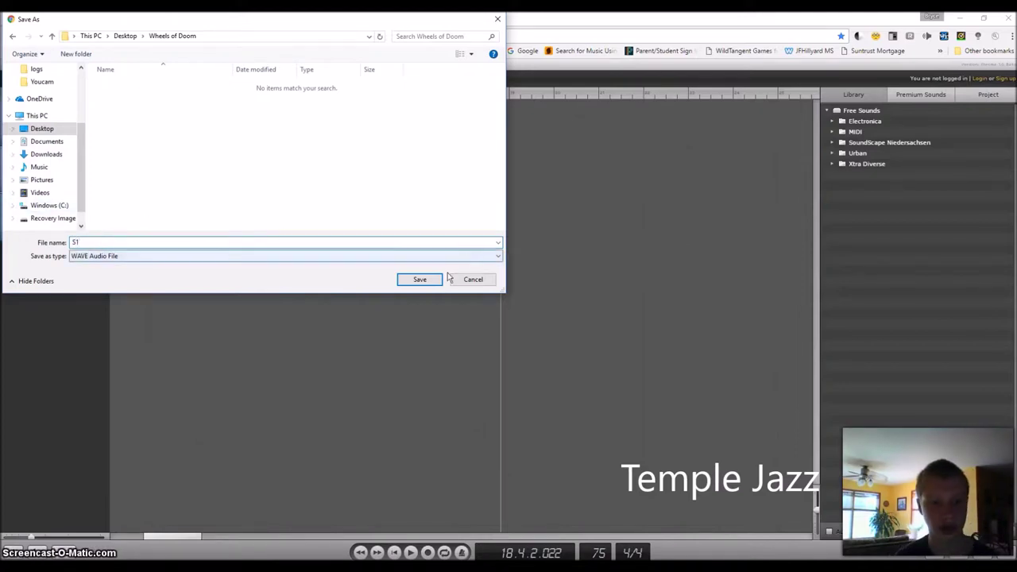
click(420, 279)
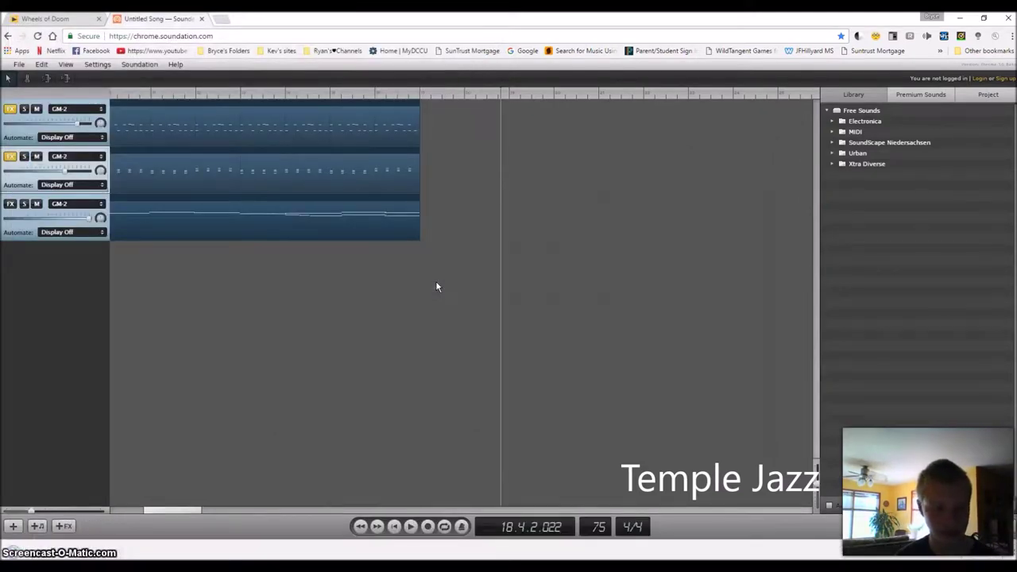
Play the song from the start, briefly soloing the first channel.
click(413, 528)
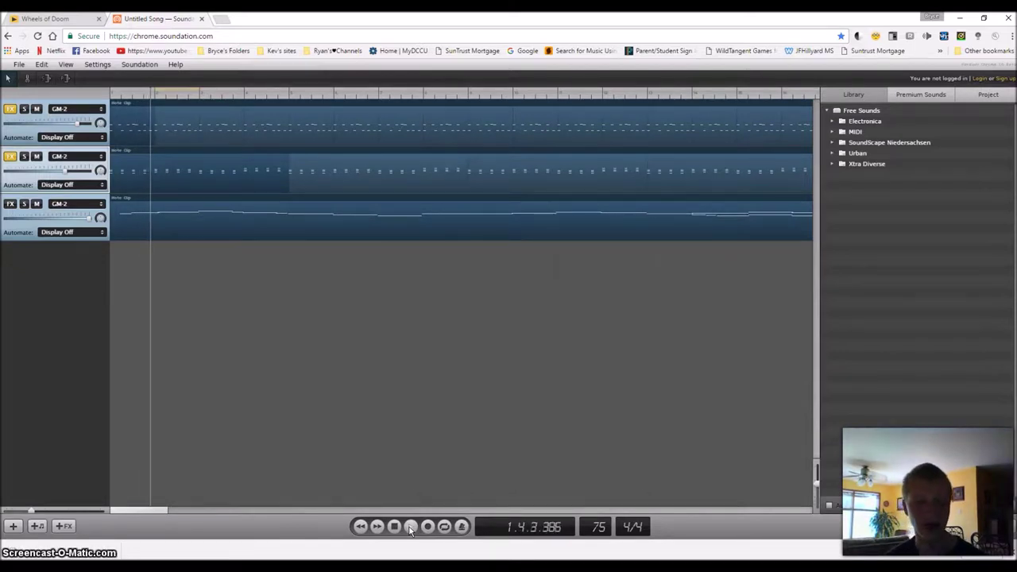
click(23, 110)
click(23, 111)
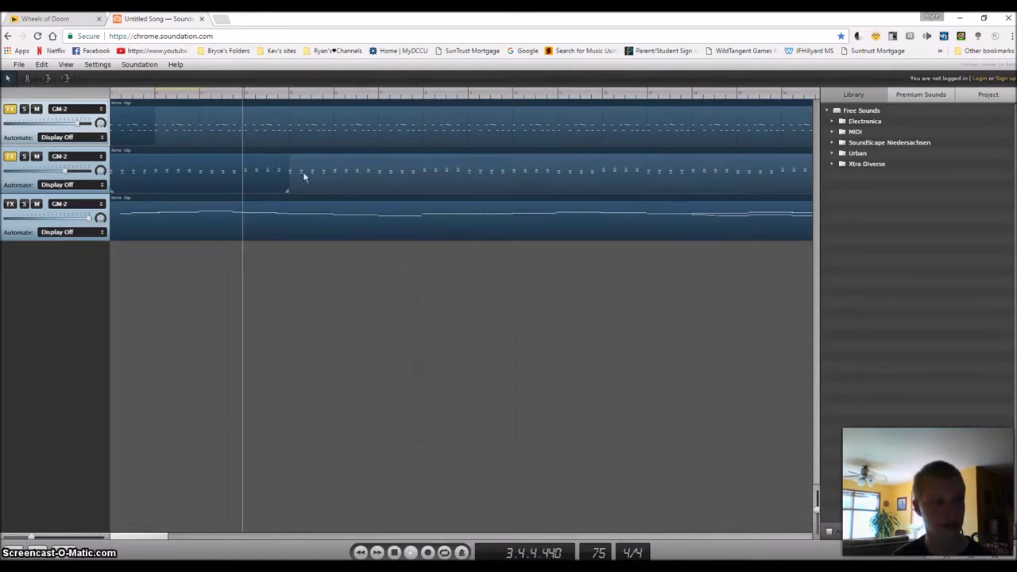
Reload Soundation to get an empty song and spin the Wheels of Doom for a new set of categories.
click(52, 36)
click(538, 98)
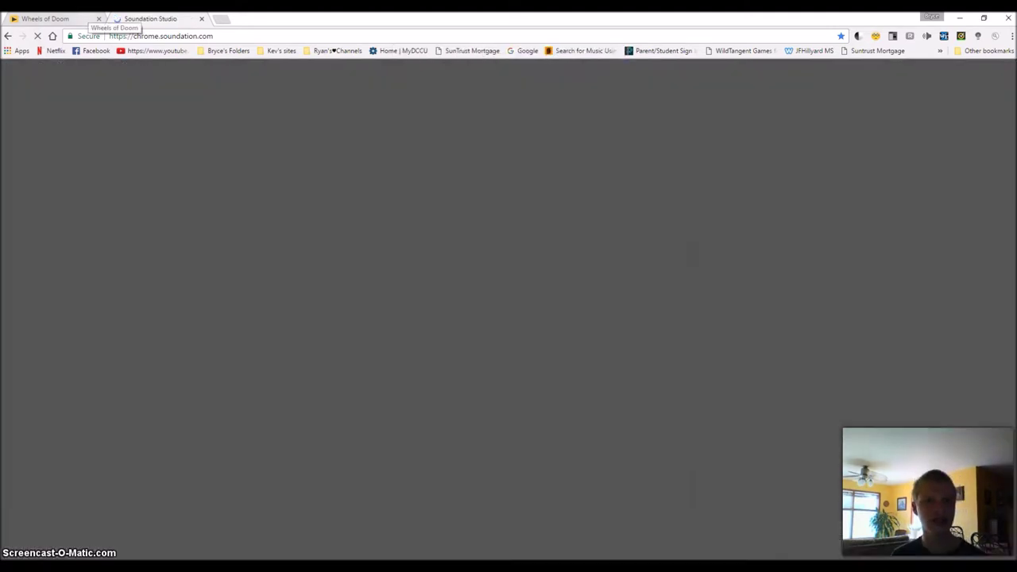
click(45, 19)
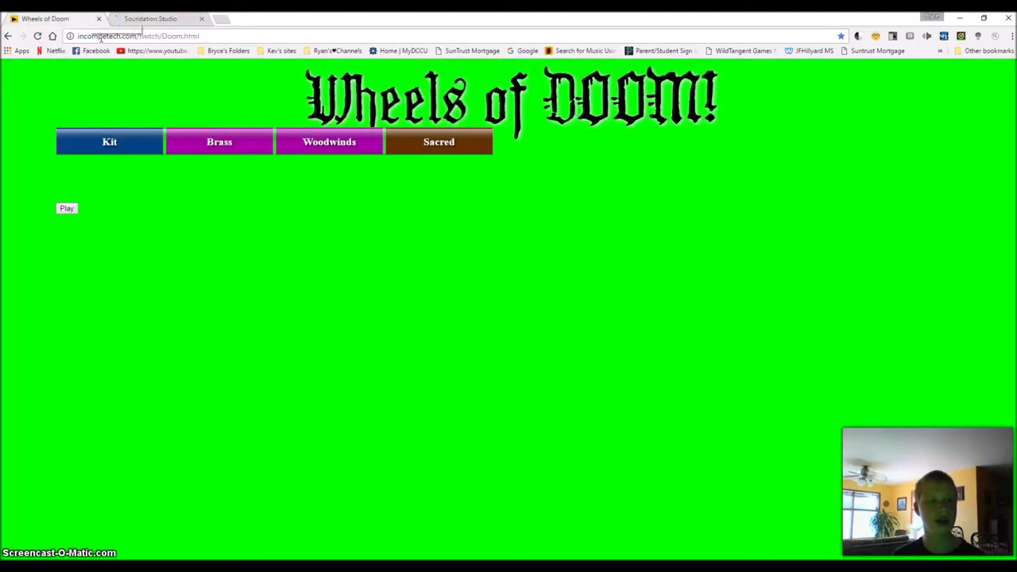
click(67, 208)
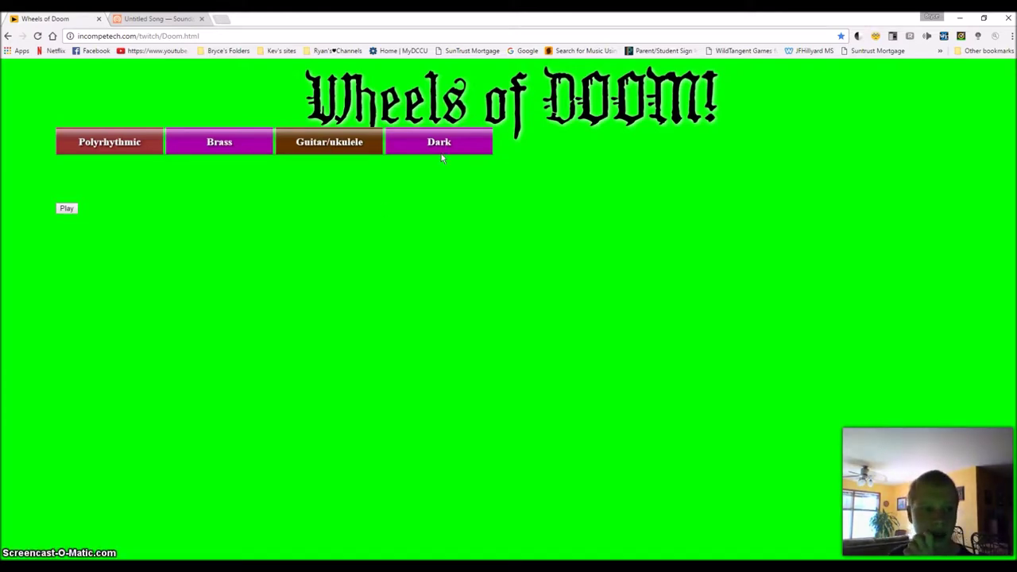
Add an instrument channel to the empty Soundation song and set its instrument to GM-2.
click(208, 19)
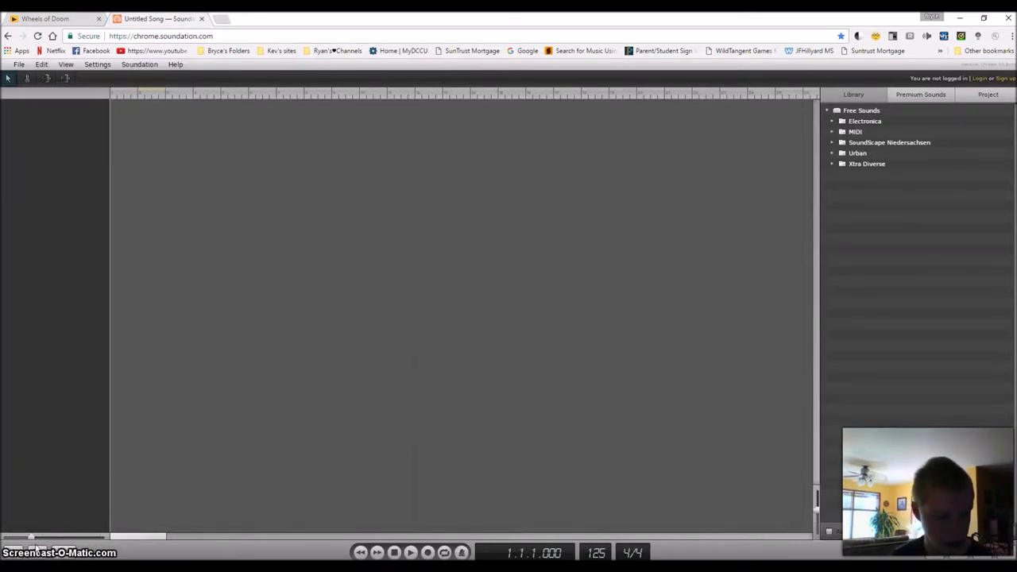
click(38, 549)
click(76, 109)
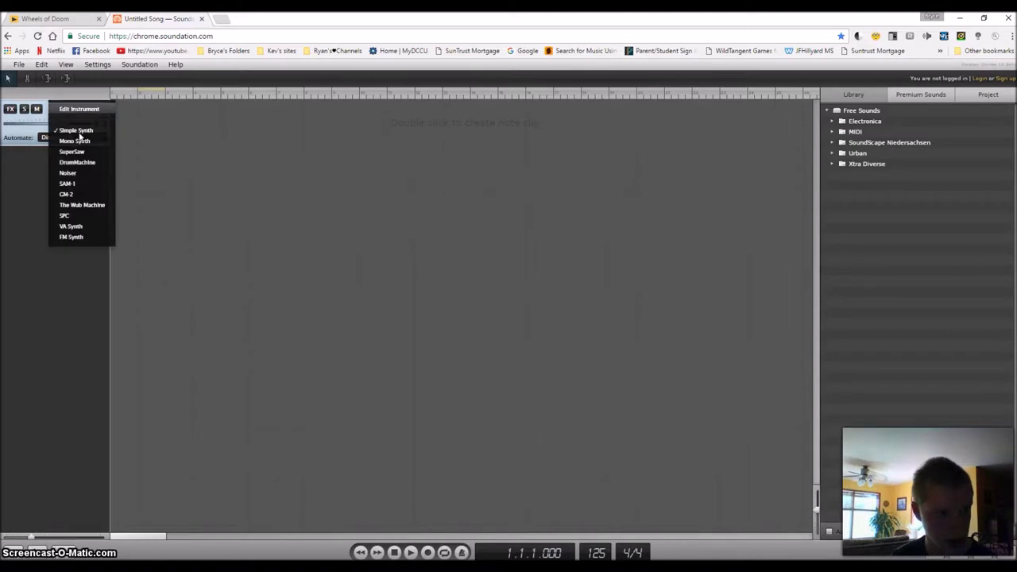
click(68, 193)
Browse the Drums, Percussive and Chromatic Percussion sounds of the GM-2 instrument.
click(548, 264)
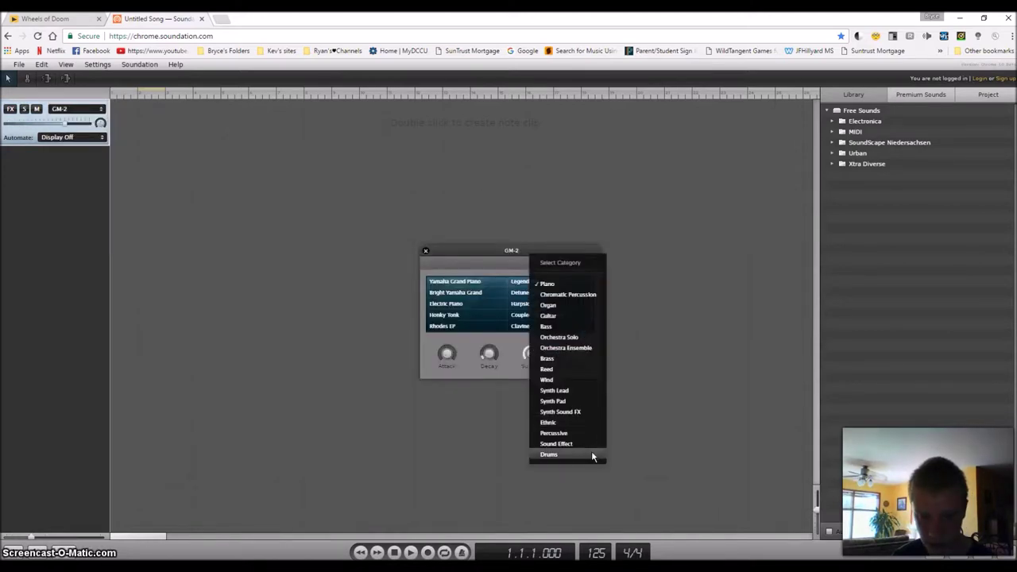
click(591, 450)
scroll(498, 316, down, 5)
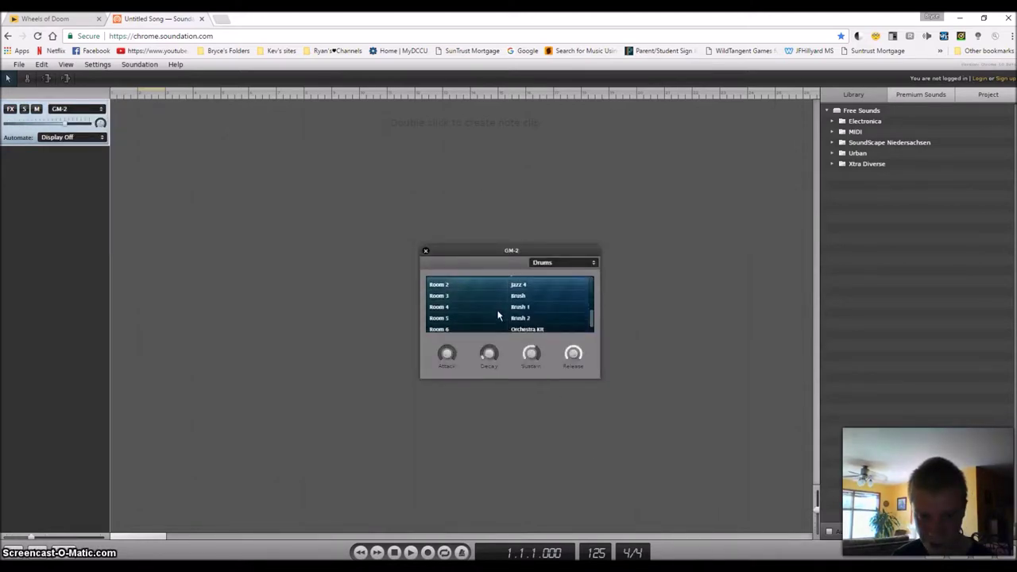
scroll(498, 316, down, 1)
click(563, 269)
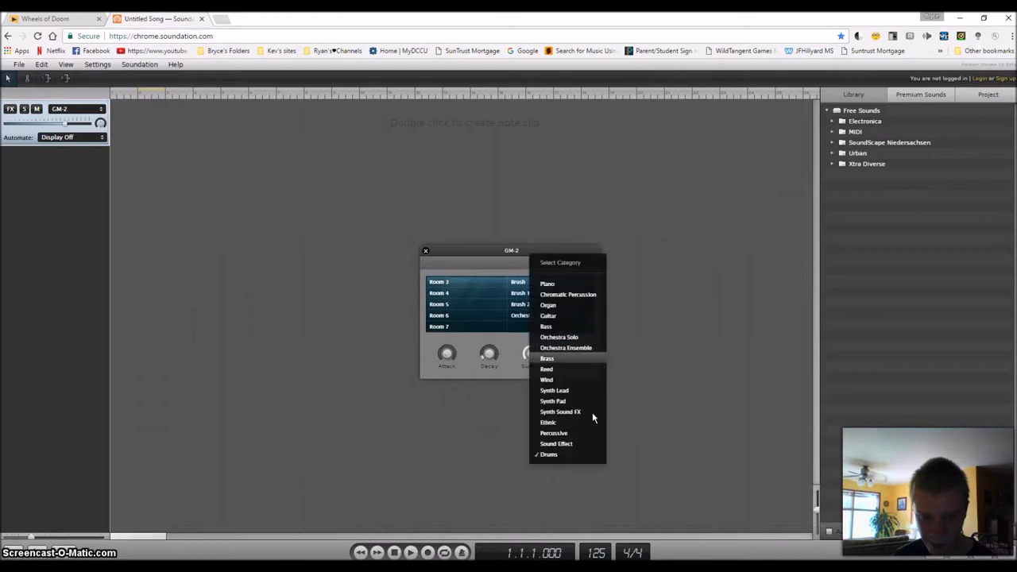
click(586, 433)
scroll(526, 322, down, 3)
scroll(526, 322, up, 3)
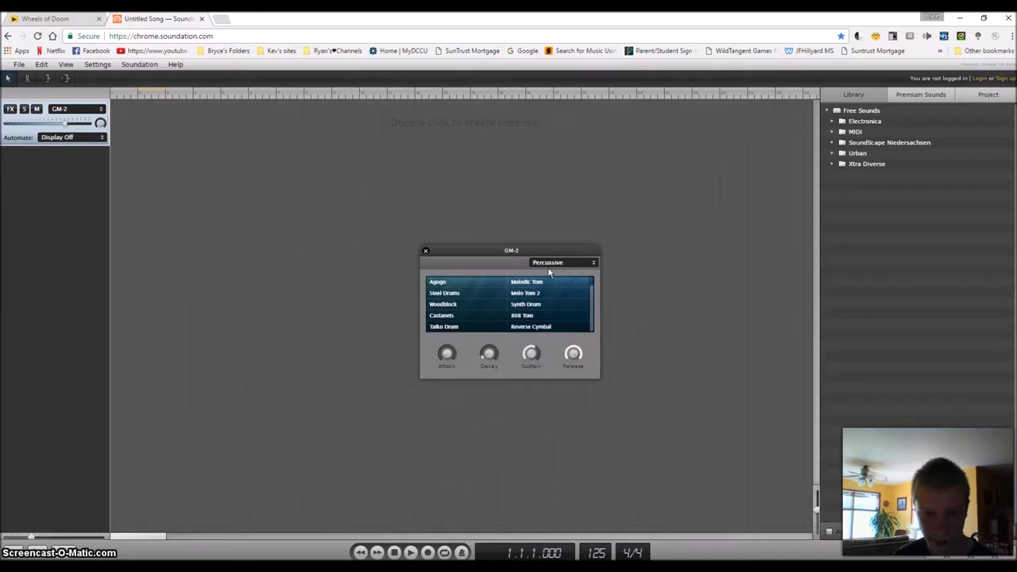
click(550, 263)
click(556, 294)
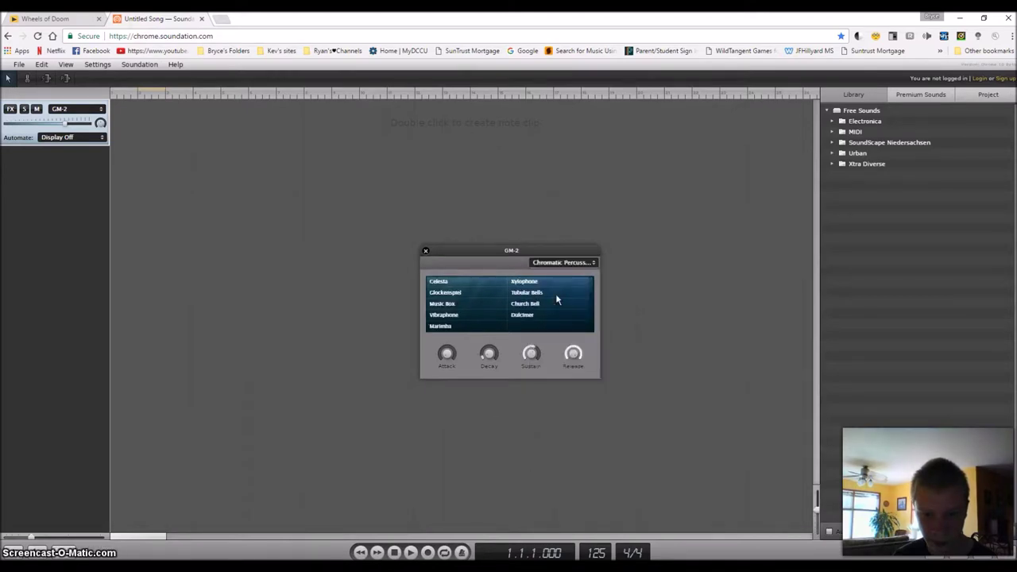
Set the GM-2 instrument to the Standard kit from the Drums category.
click(547, 263)
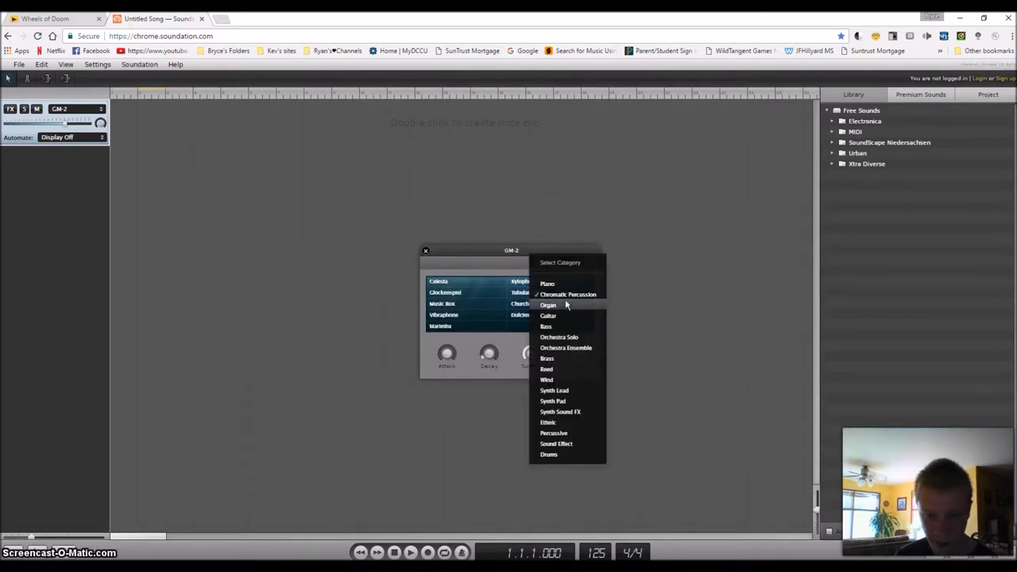
click(573, 453)
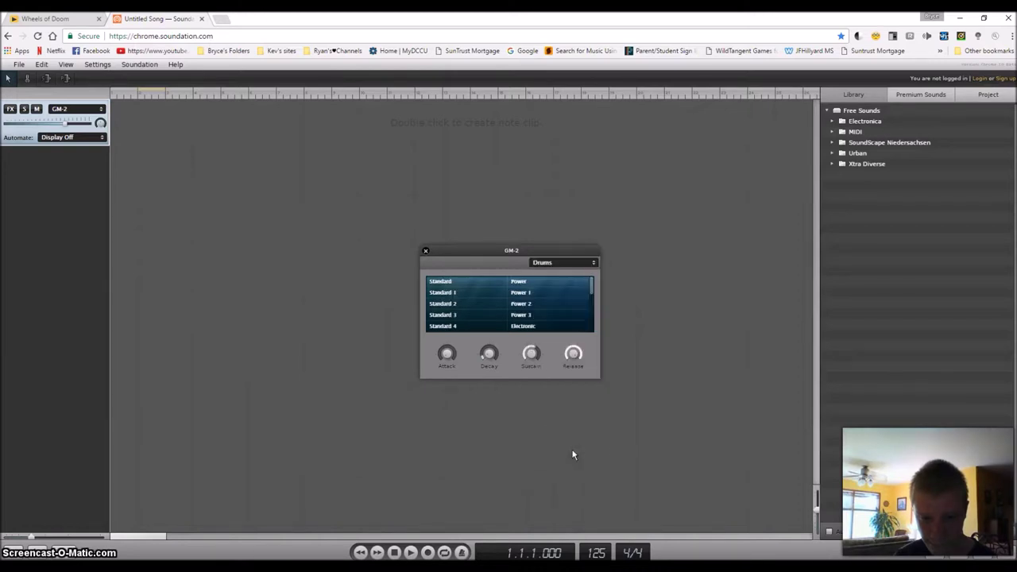
click(468, 284)
Create a note clip at the very start of the drum channel and open it for note editing.
double_click(388, 123)
drag(388, 122, 120, 122)
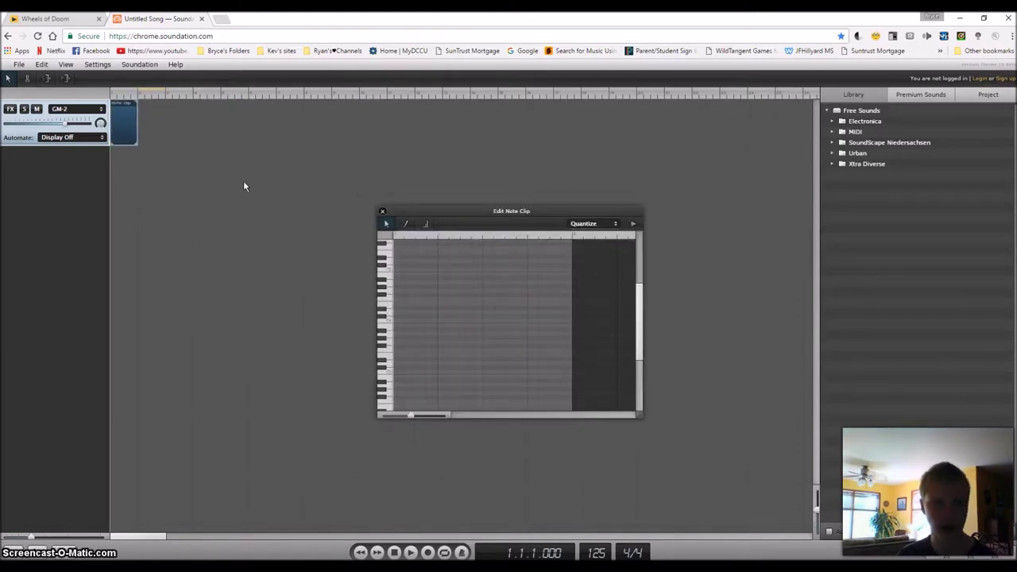
Find a drum sound on the keyboard and draw single notes on each beat of the bar, alternating between neighbouring pitches.
scroll(393, 294, up, 3)
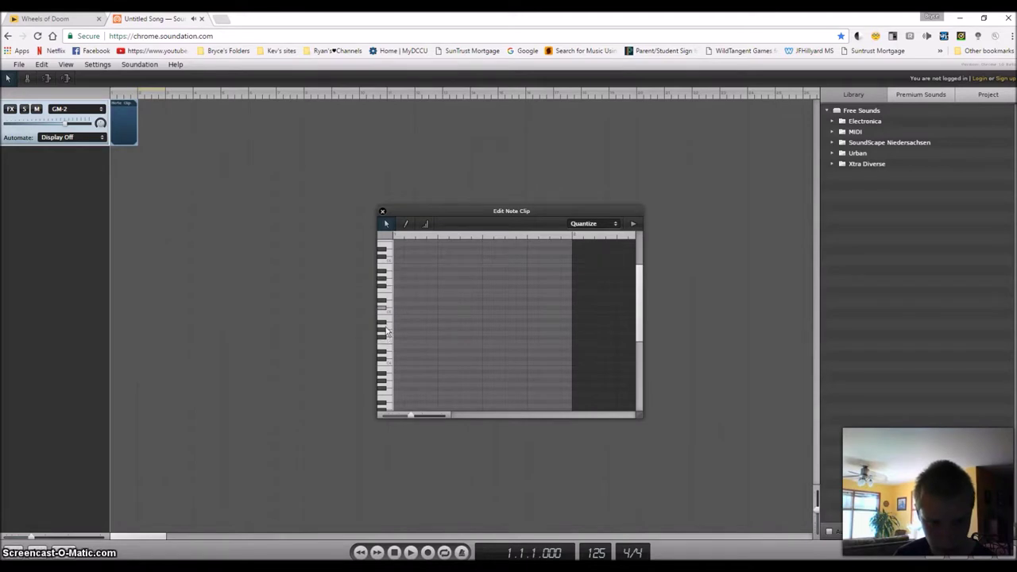
scroll(389, 305, down, 1)
scroll(389, 305, down, 2)
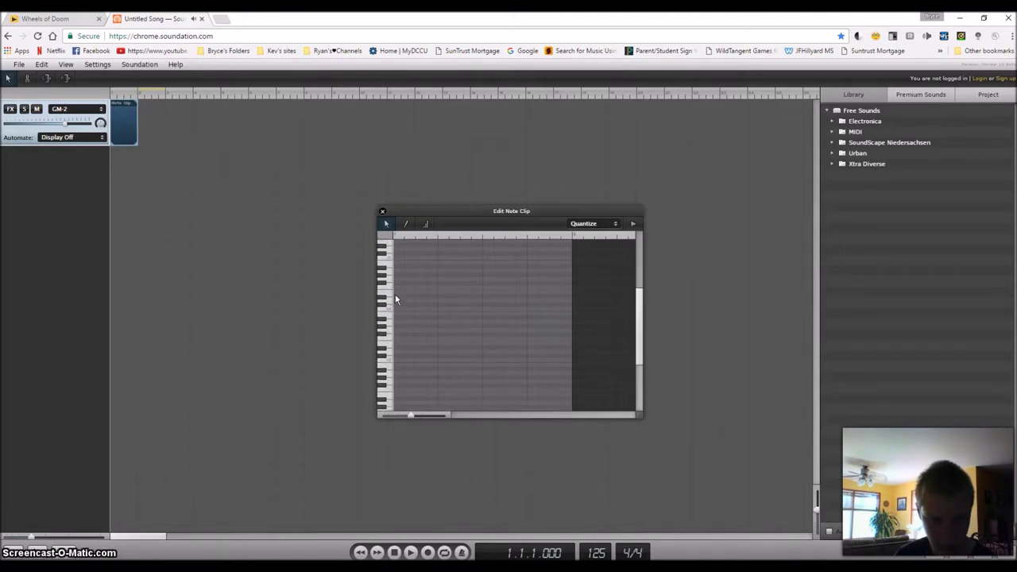
scroll(394, 292, up, 3)
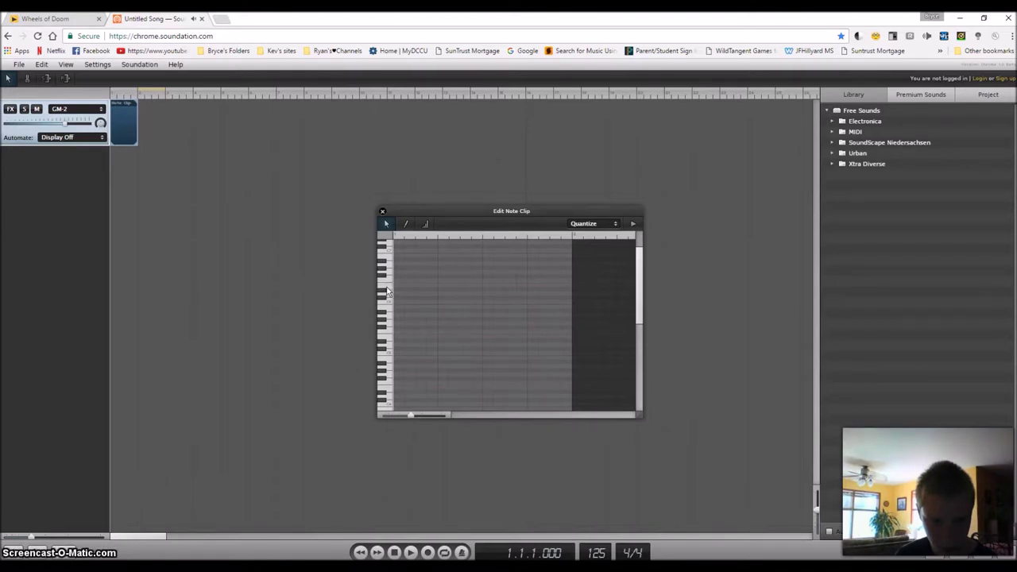
click(406, 224)
click(398, 285)
click(443, 281)
click(487, 284)
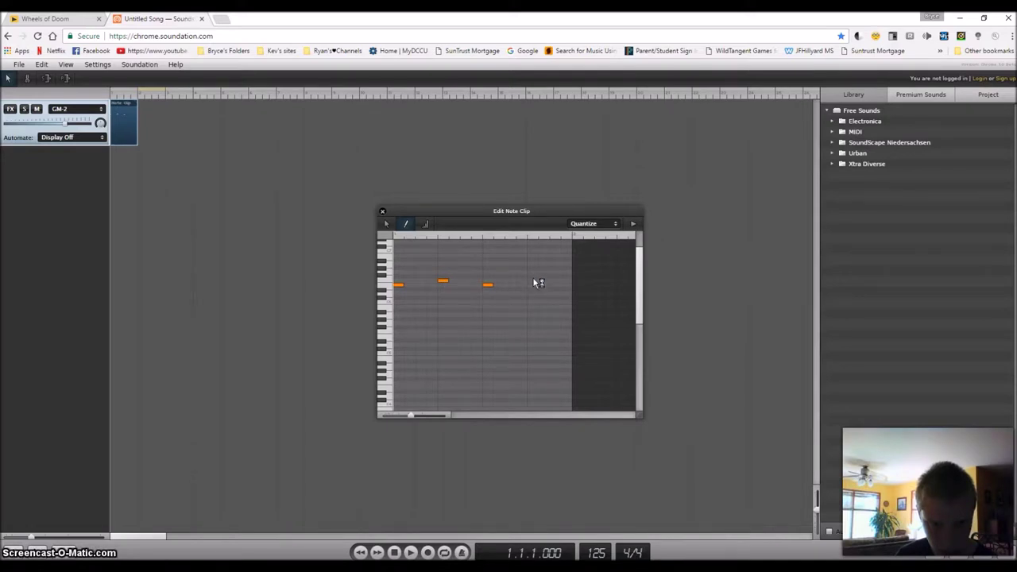
Play the clip and lower the beat 4 note to the same pitch as the beat 2 note.
click(411, 552)
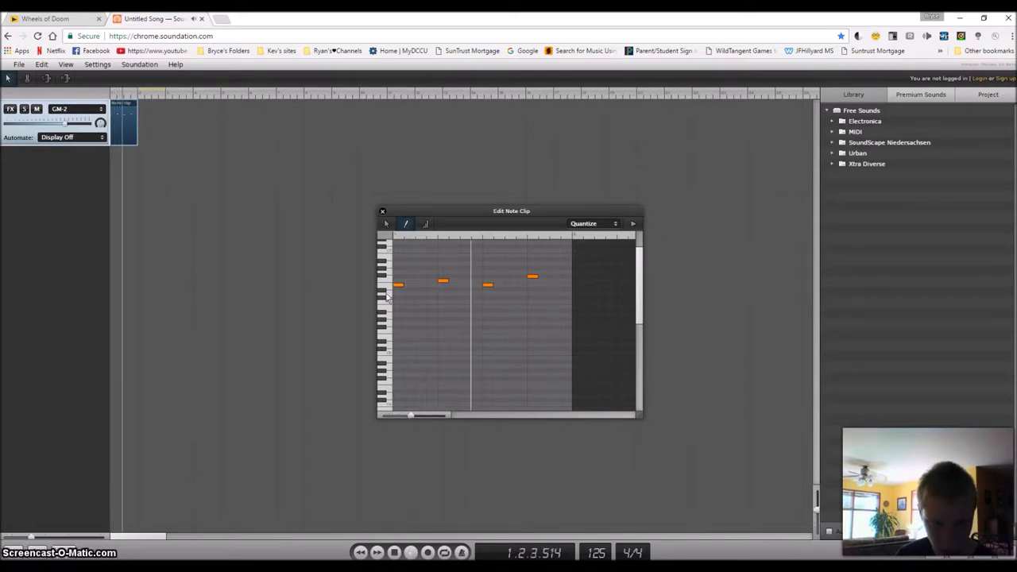
click(394, 552)
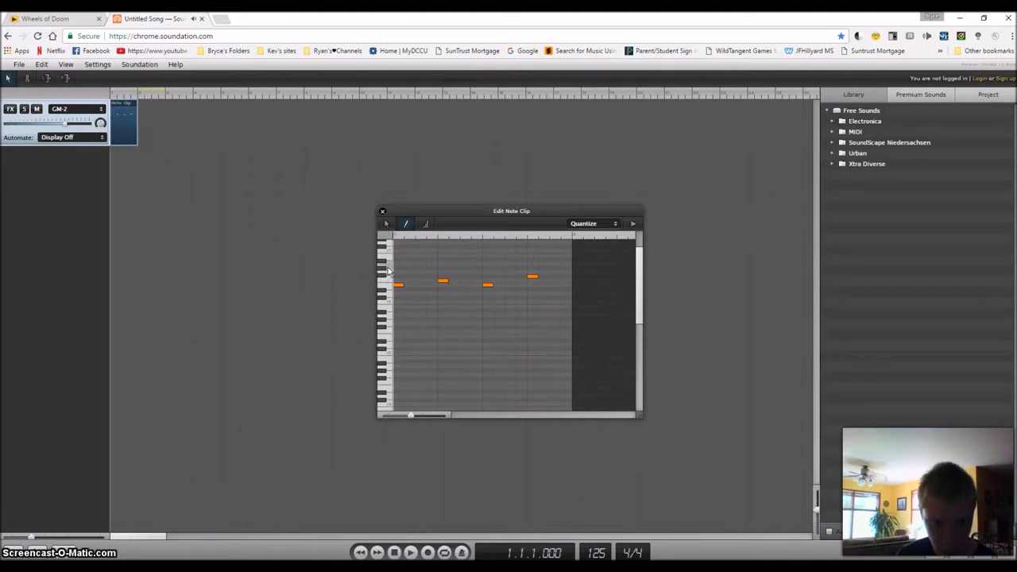
click(533, 279)
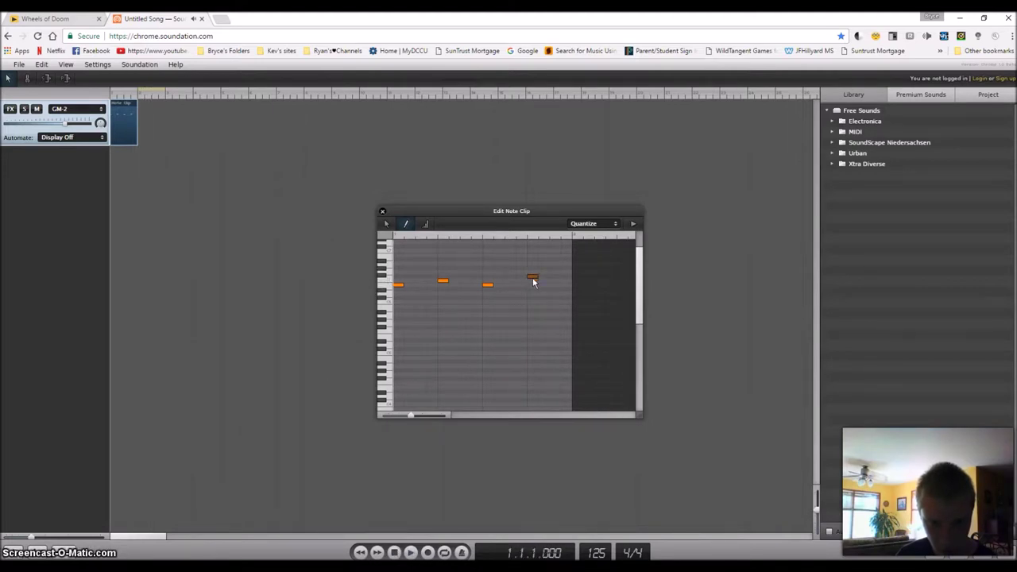
click(410, 552)
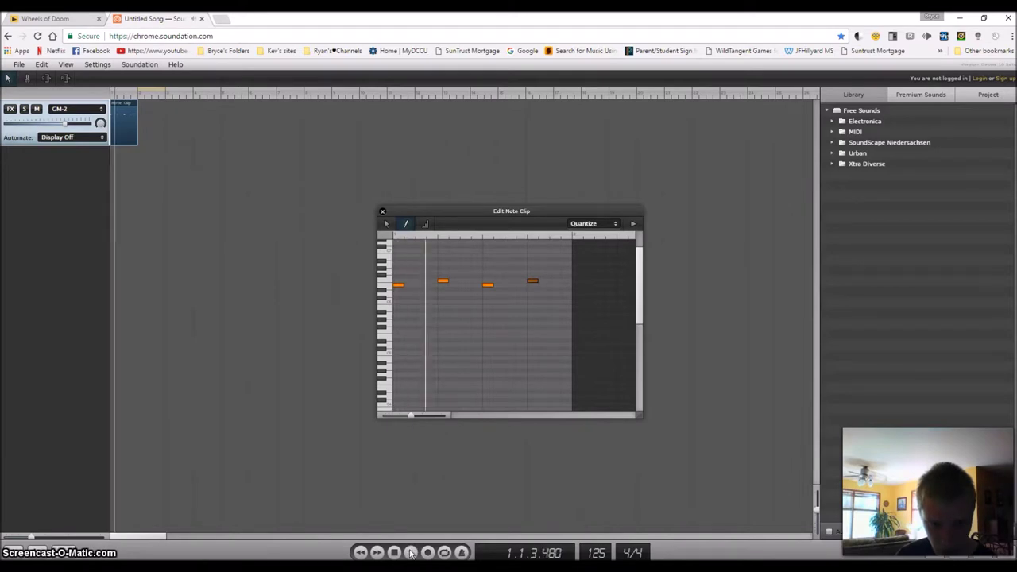
key(space)
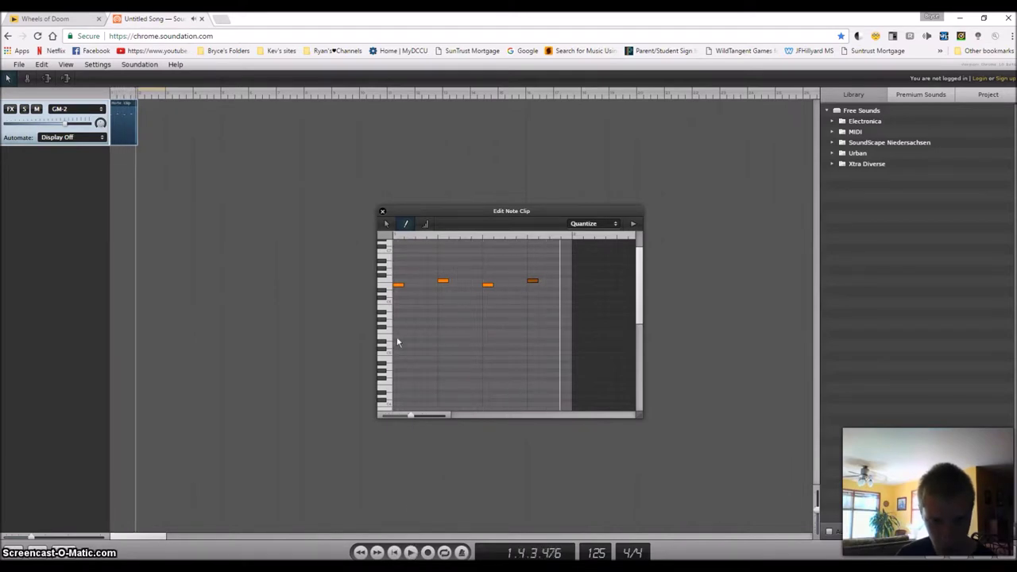
Draw drum hits just below on every beat and the sixteenth after beat 3, with slightly higher hits halfway through beats 1 and 3, and play them.
click(398, 297)
click(420, 294)
click(443, 297)
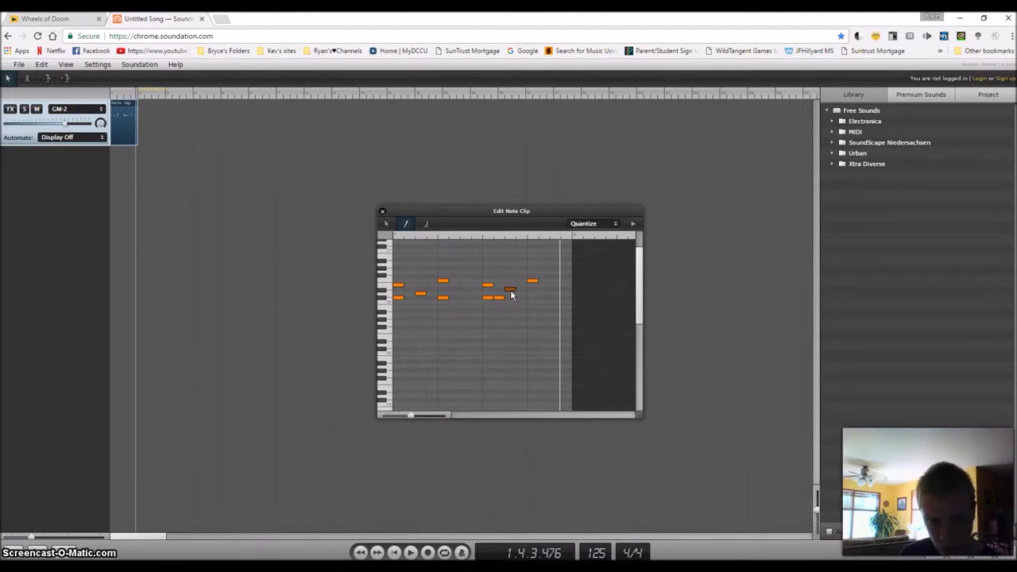
click(392, 553)
click(409, 553)
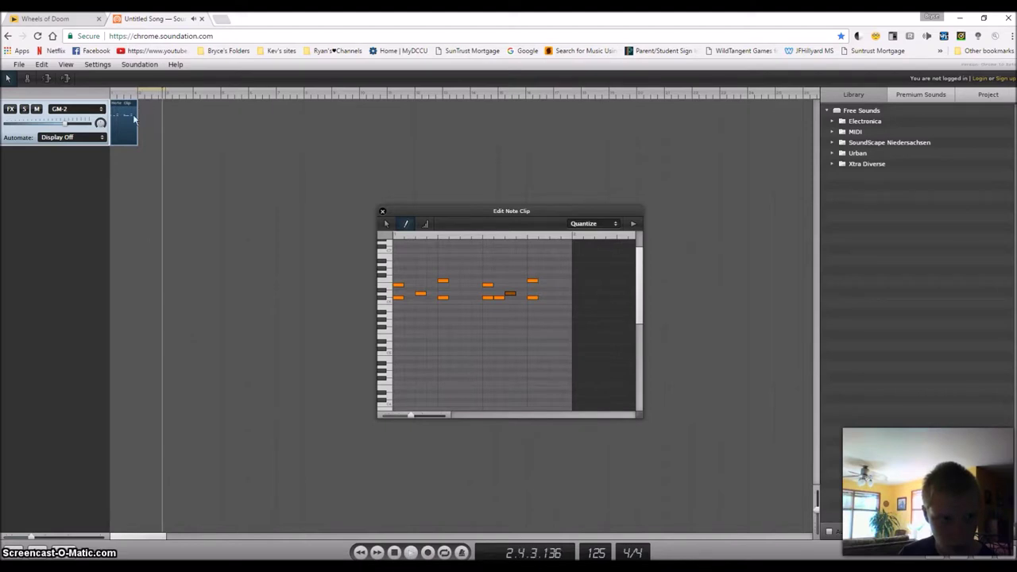
Loop the drum clip out to a length of eight bars and play it from the start.
drag(136, 106, 602, 106)
drag(288, 143, 331, 106)
click(393, 552)
click(410, 552)
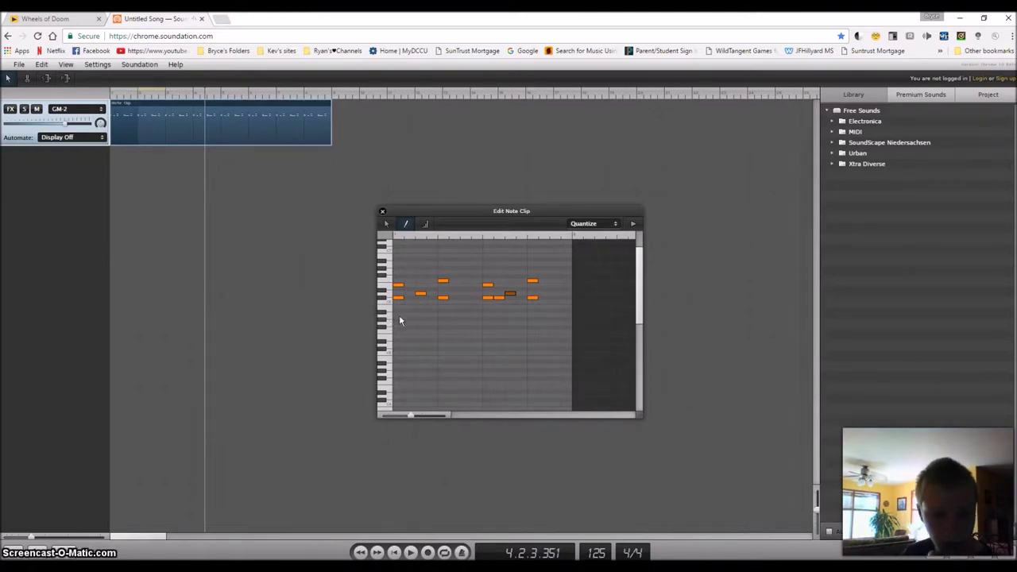
click(394, 552)
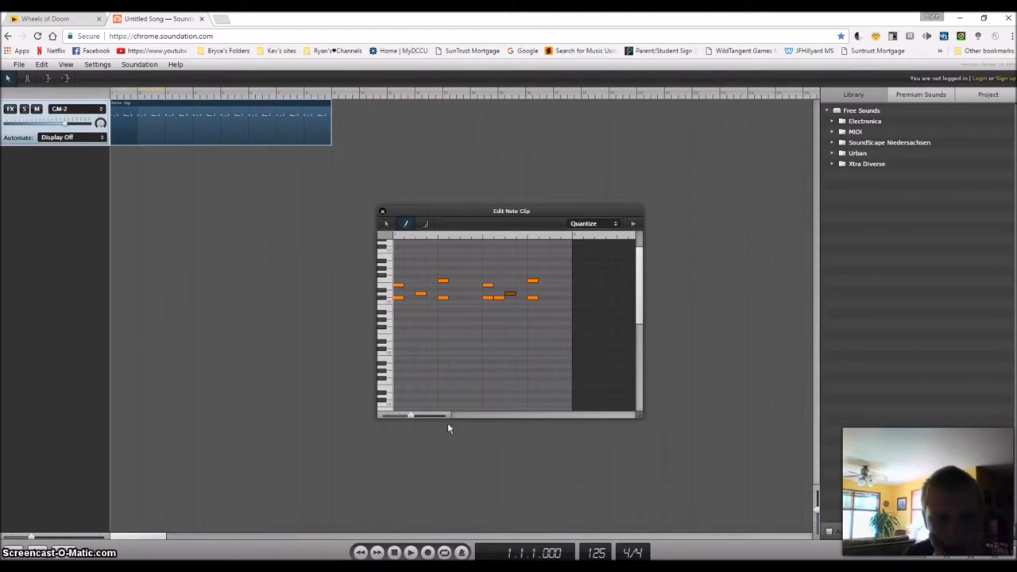
Add a low row of five notes, one every third sixteenth from the bar's start, and play the song back.
click(411, 552)
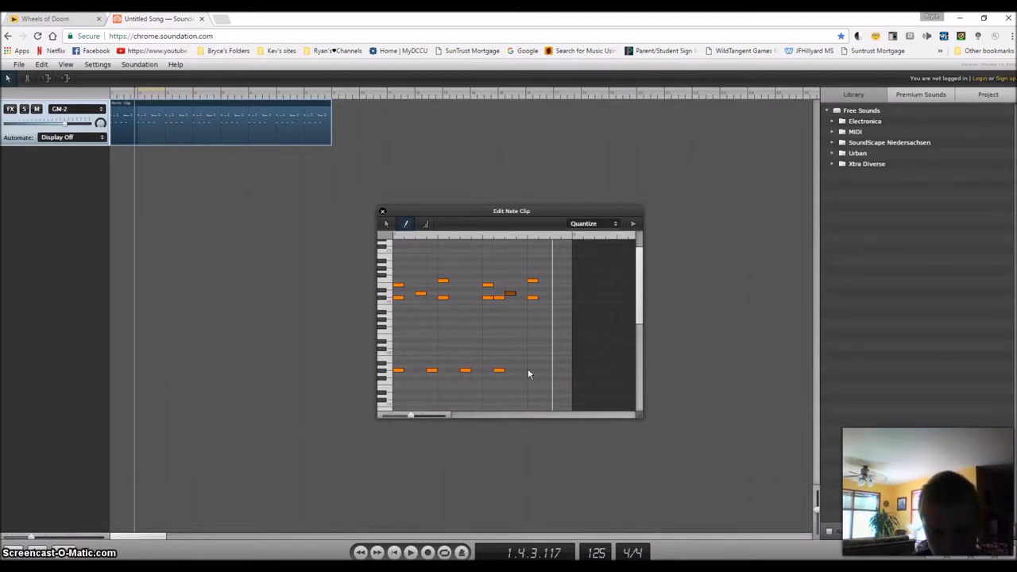
click(410, 554)
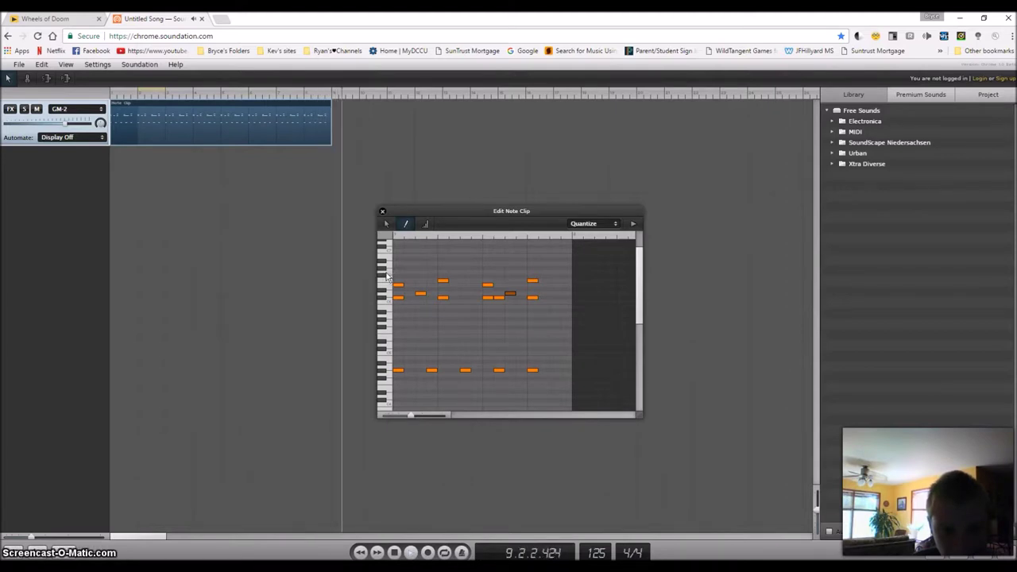
key(space)
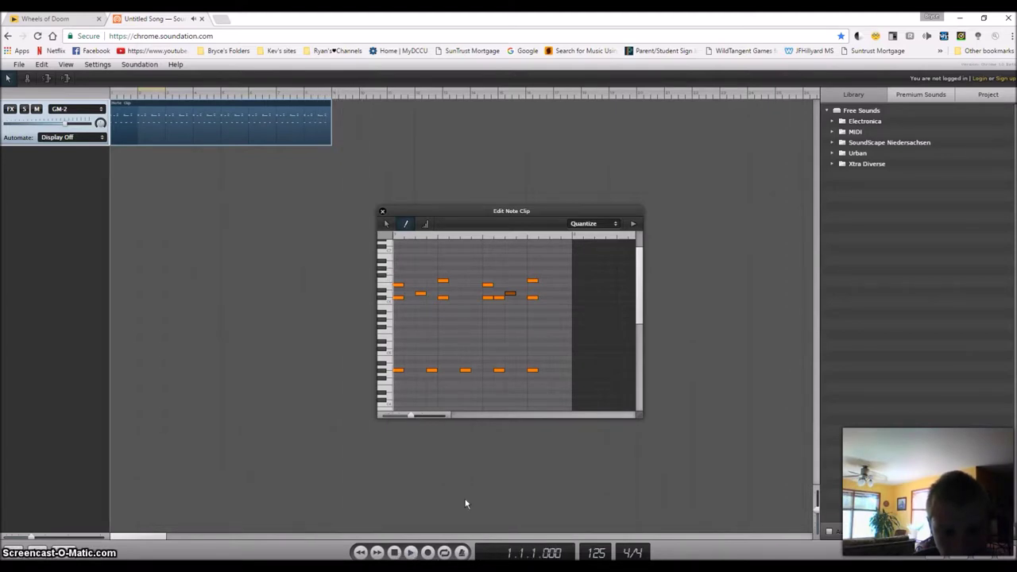
click(413, 554)
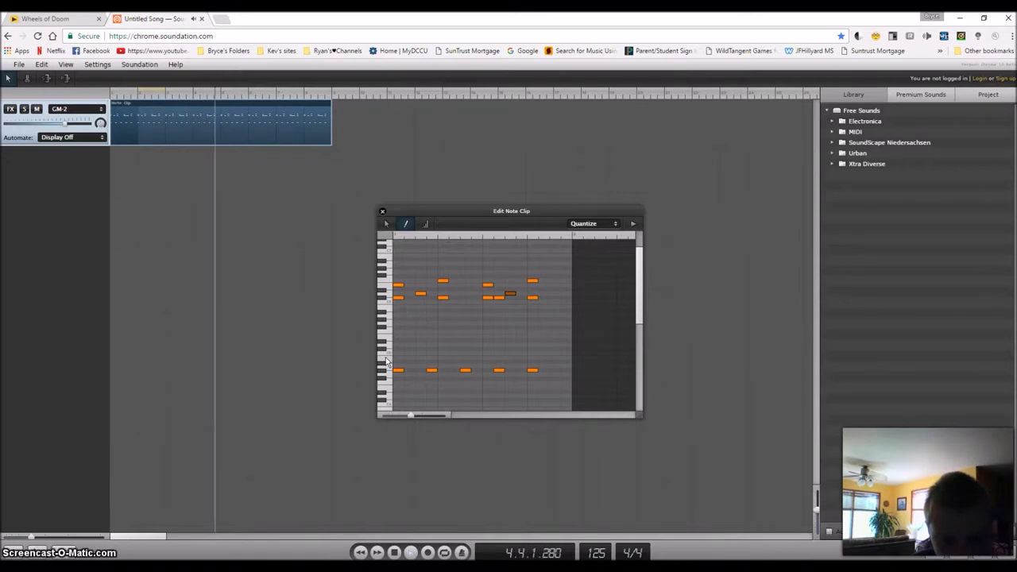
Draw four notes slightly above the low row, each one sixteenth after one of its first four notes, and play the result.
click(408, 356)
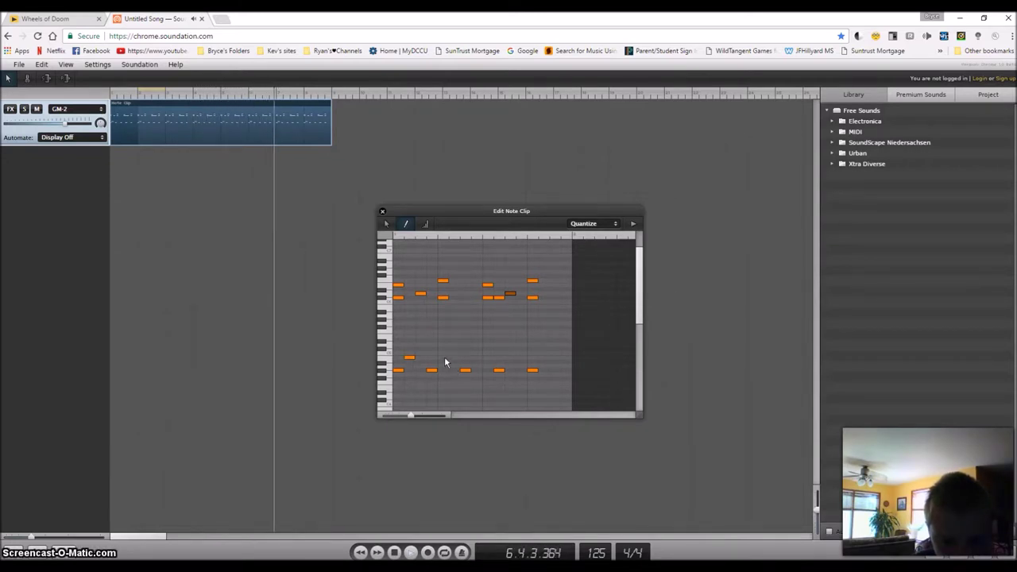
click(442, 358)
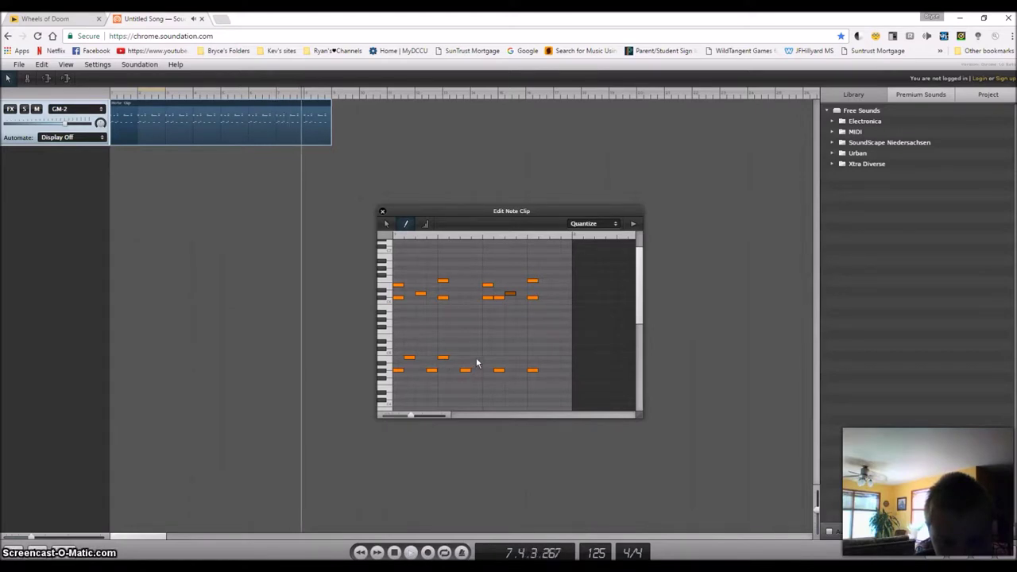
click(476, 357)
click(510, 358)
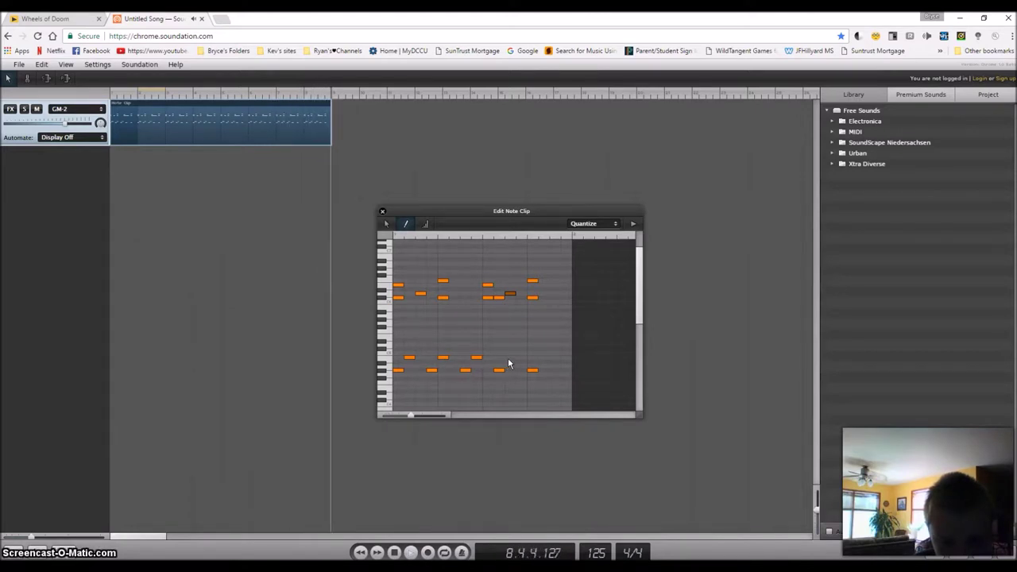
click(415, 550)
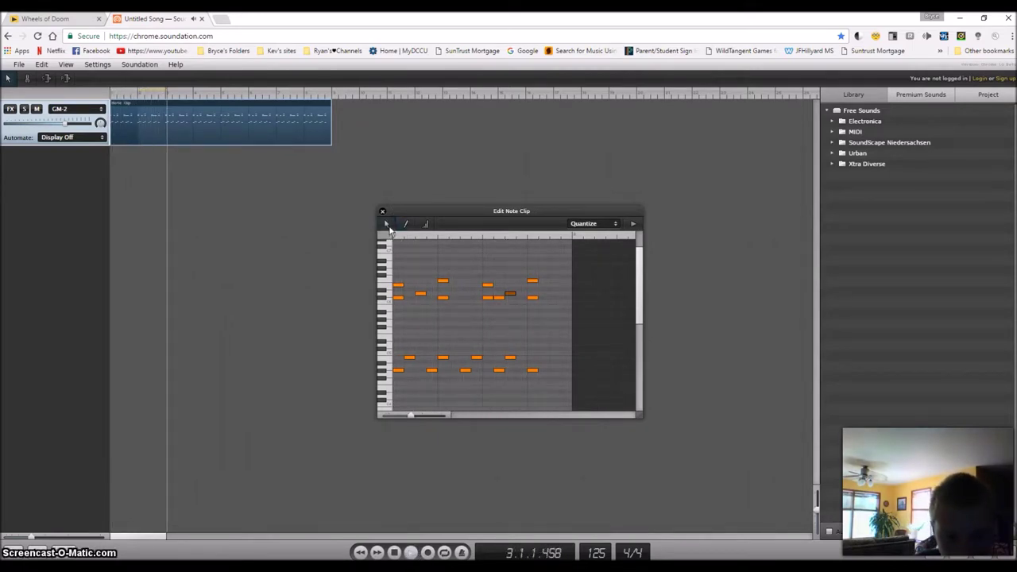
Move the second and third notes of the upper low row one sixteenth later and its last note onto beat 4, and replay.
drag(446, 359, 532, 362)
click(511, 359)
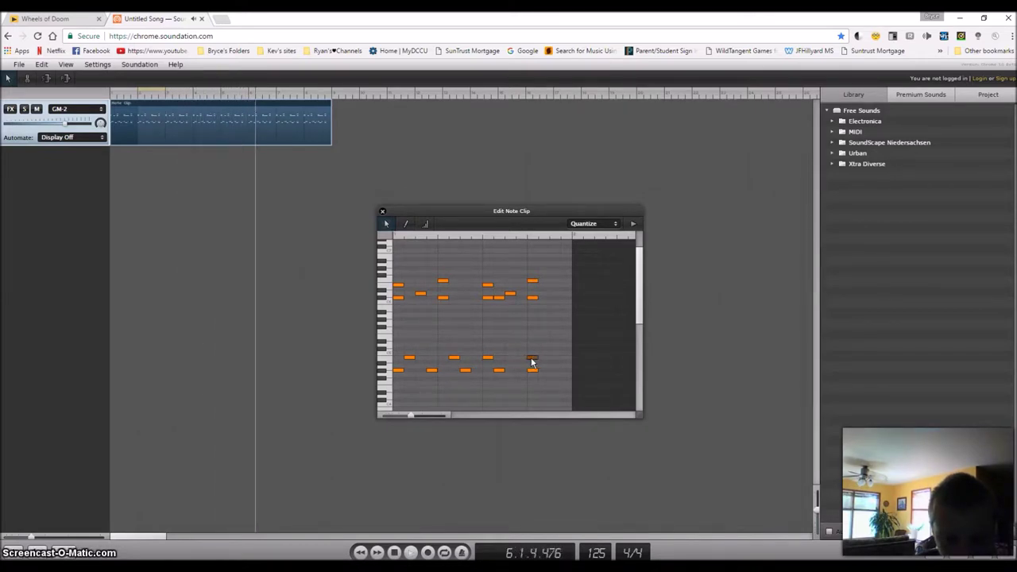
click(410, 553)
click(410, 552)
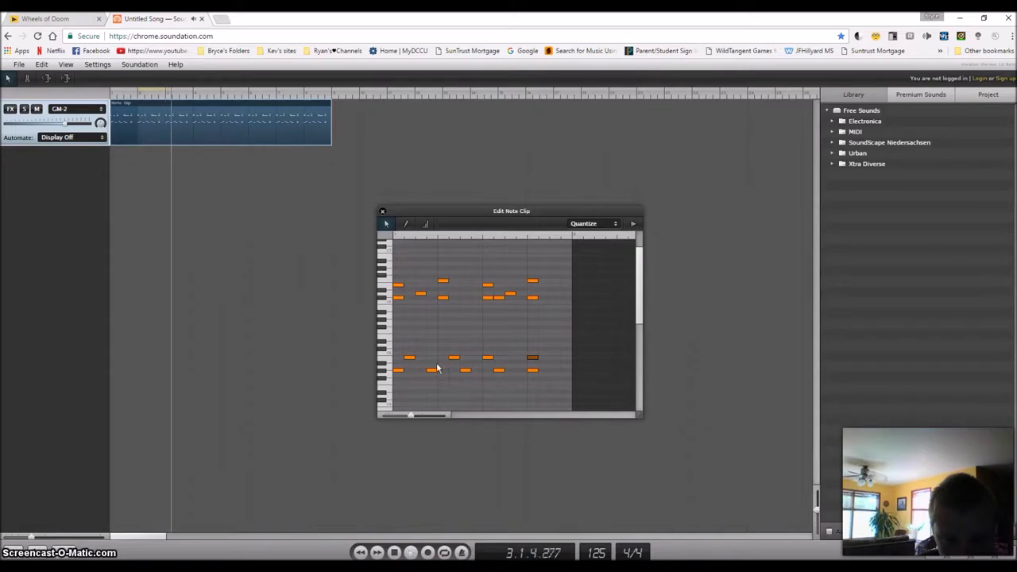
Move that row's third note one sixteenth later, shift all four of its notes two sixteenths later, and replay.
drag(491, 363, 498, 364)
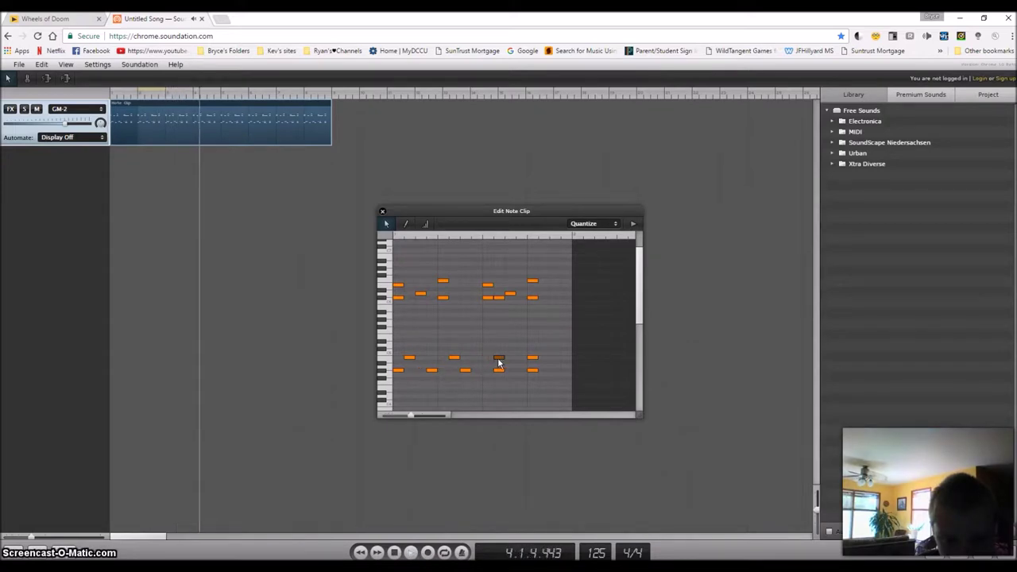
drag(401, 343, 552, 362)
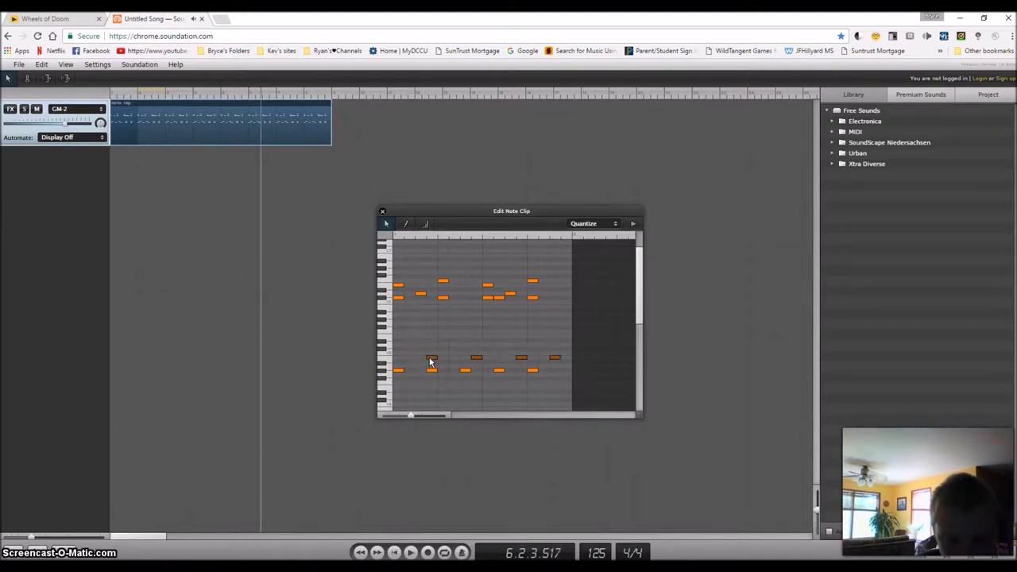
click(396, 552)
click(411, 552)
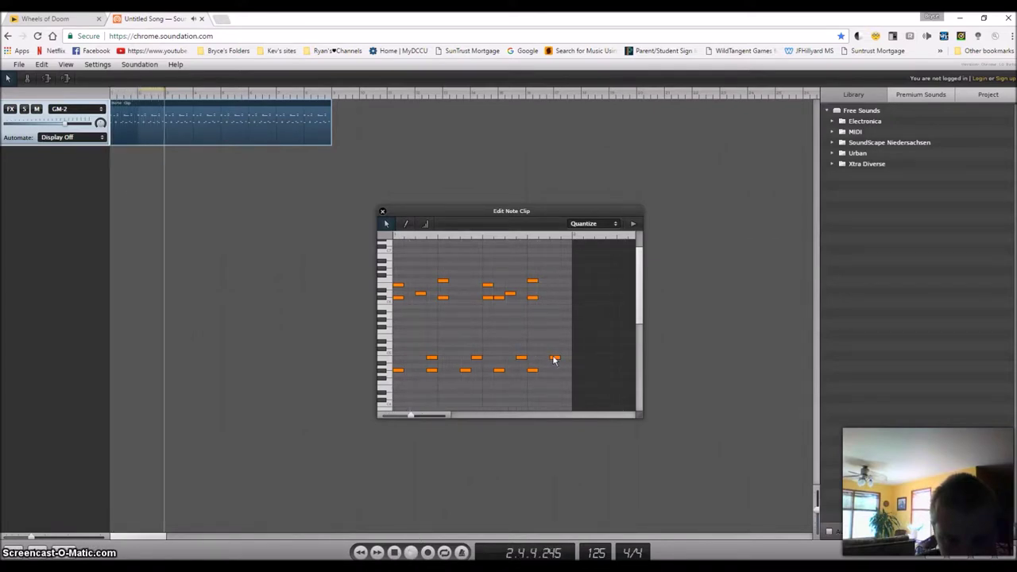
Move the row's second note one sixteenth earlier, directly above the third note of the lowest row, and play from the start.
drag(482, 357, 467, 360)
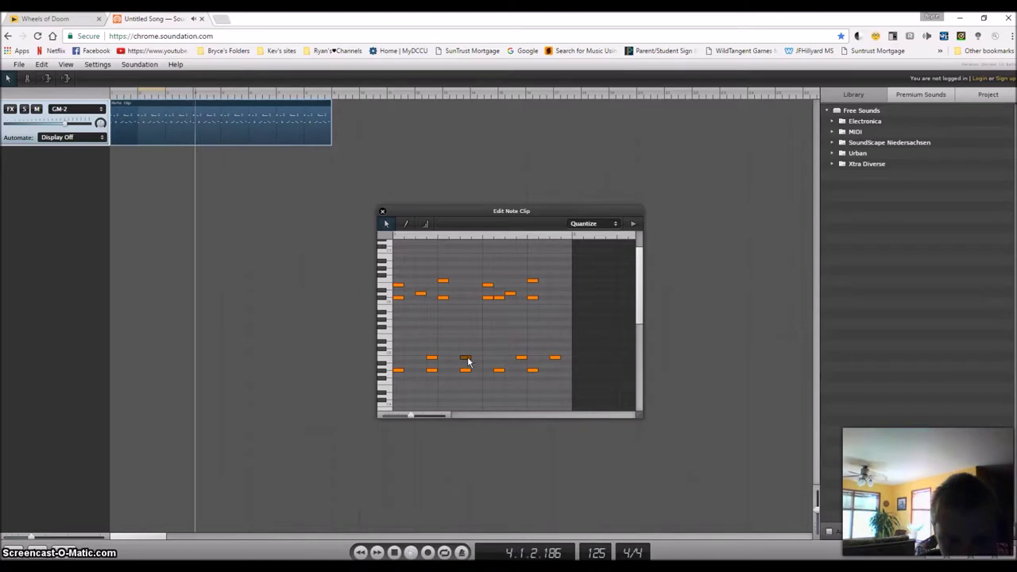
click(387, 225)
drag(426, 345, 548, 337)
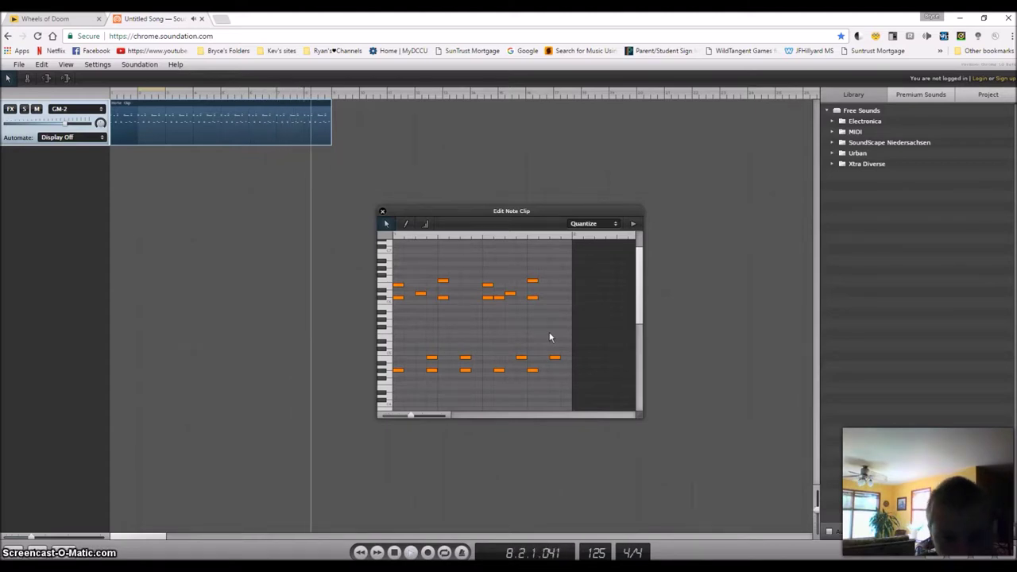
click(394, 552)
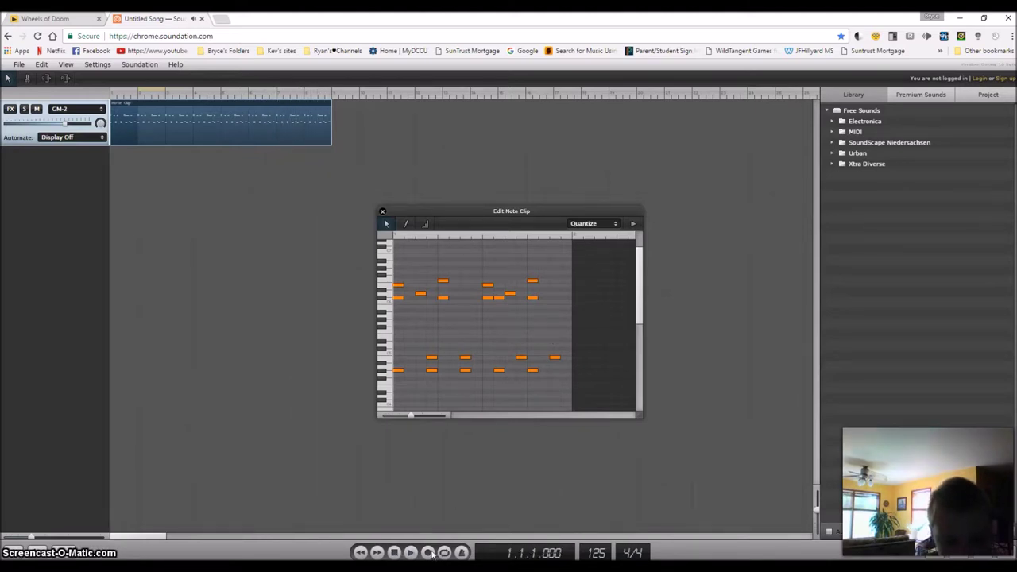
click(410, 553)
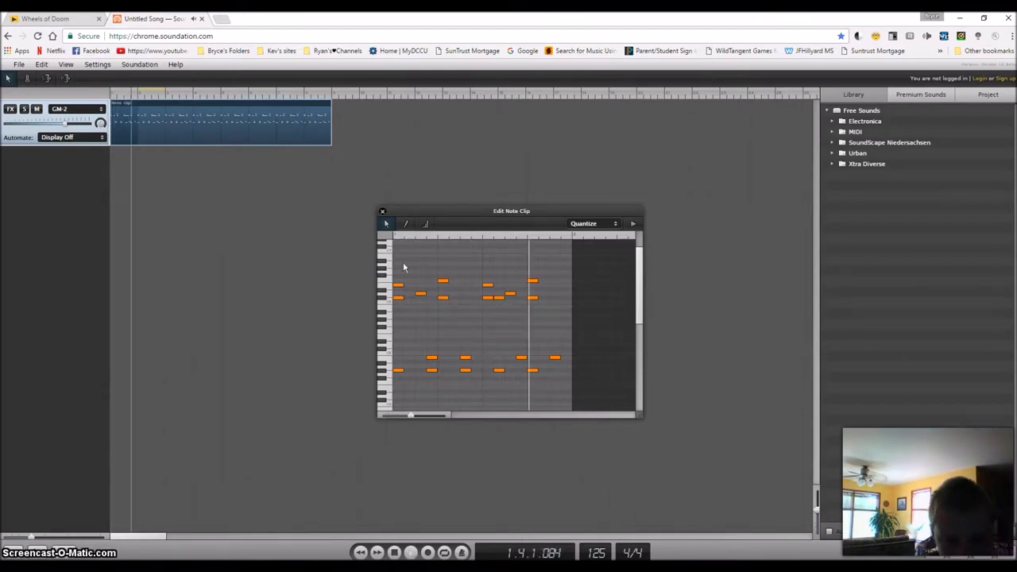
Shift all four notes of that row three sixteenths earlier in total so the first starts the bar, listening between moves.
drag(416, 335, 563, 360)
drag(432, 363, 421, 363)
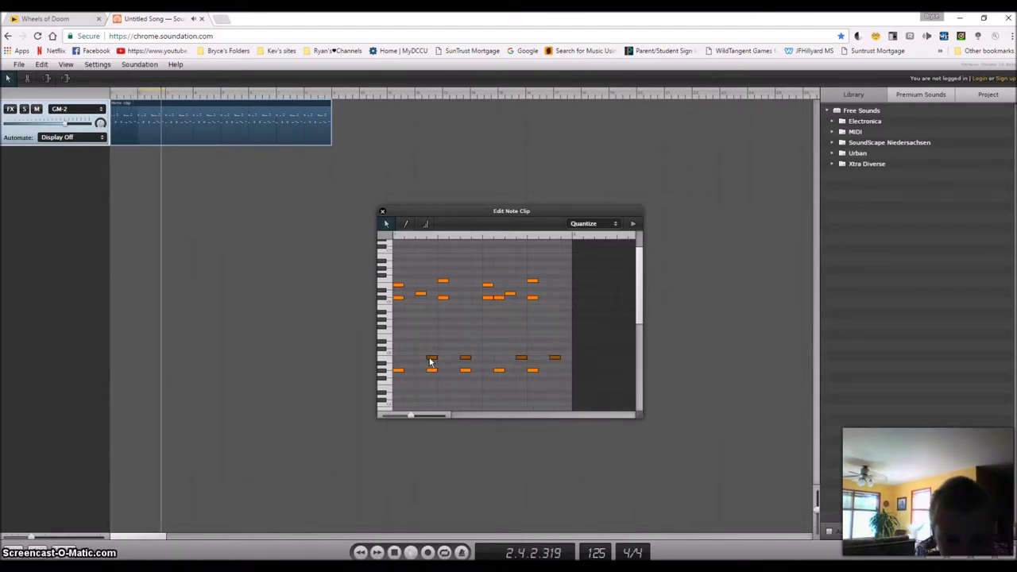
click(395, 553)
click(410, 553)
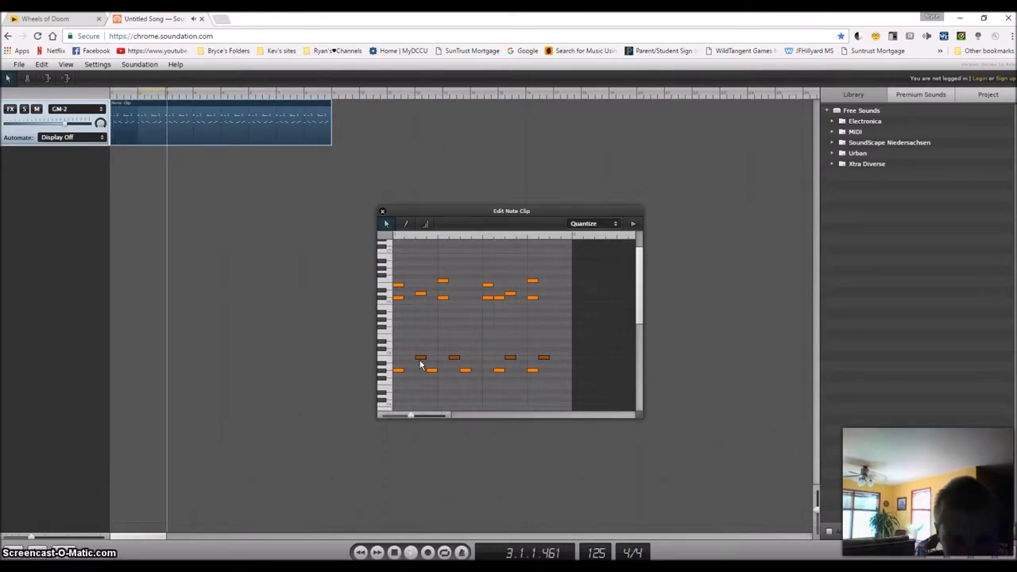
click(395, 553)
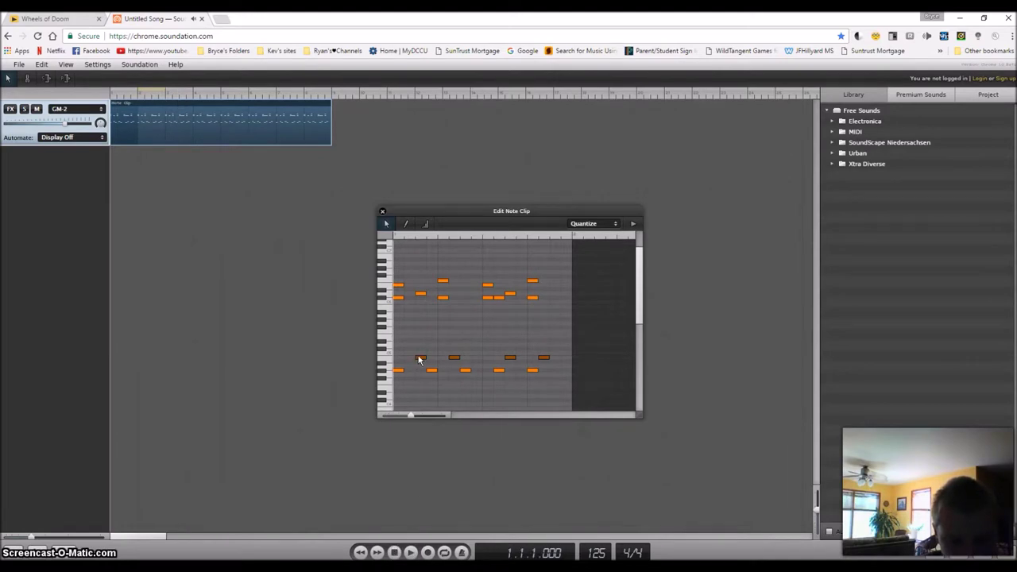
click(411, 553)
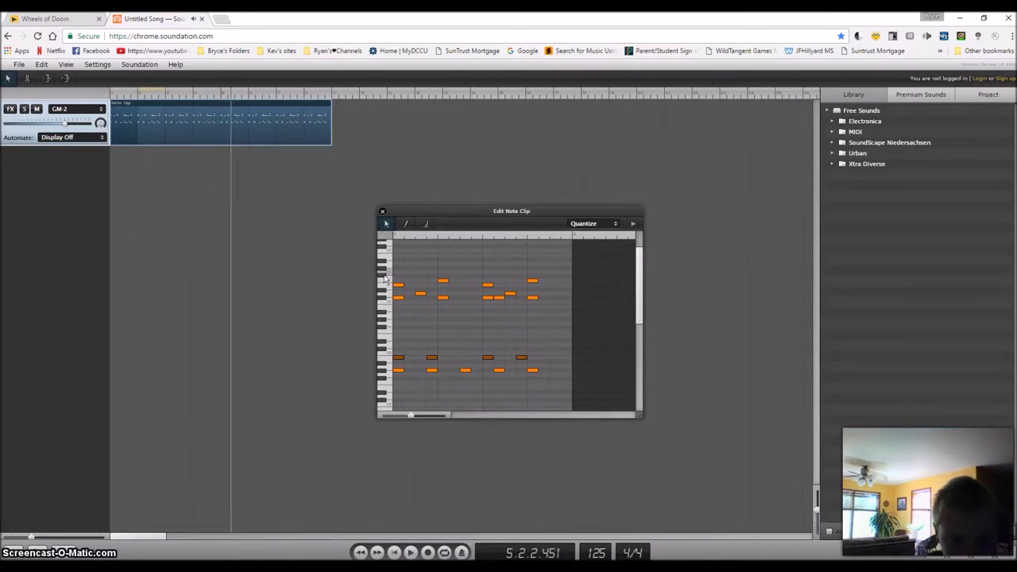
Complete a high row of eighth-spaced notes across the whole bar above the existing pattern, and play it.
click(421, 259)
click(443, 259)
click(488, 259)
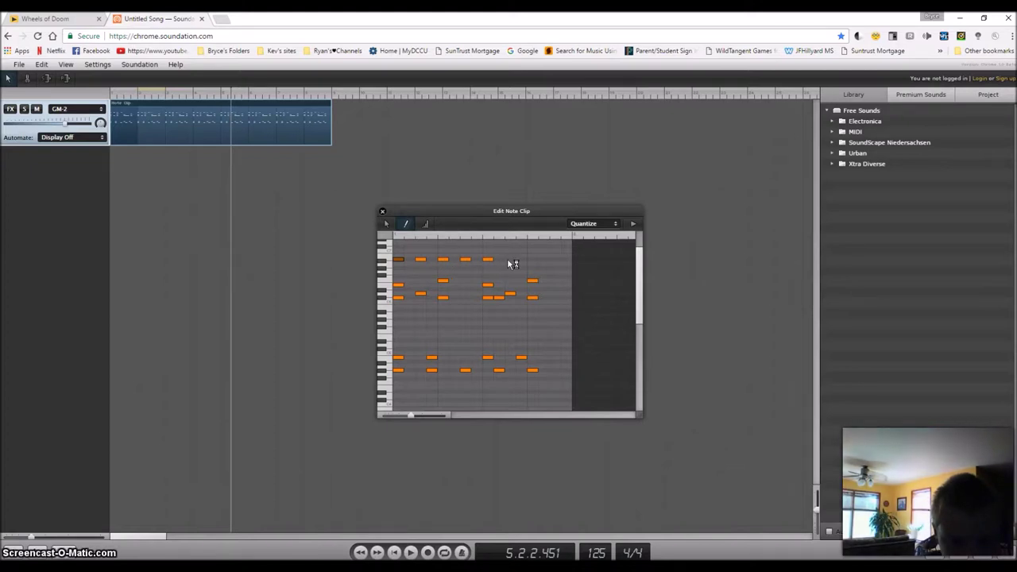
click(555, 259)
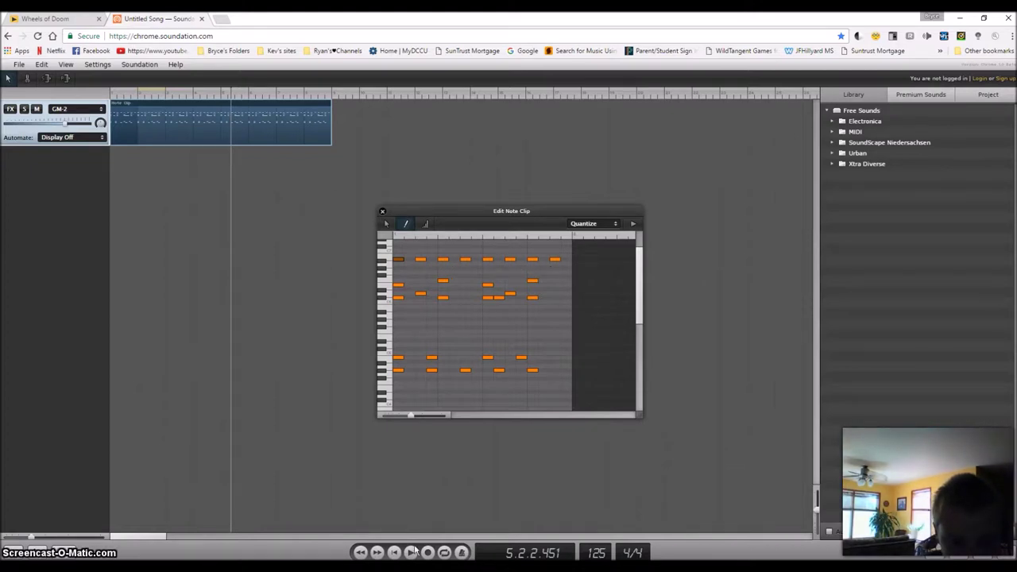
click(411, 552)
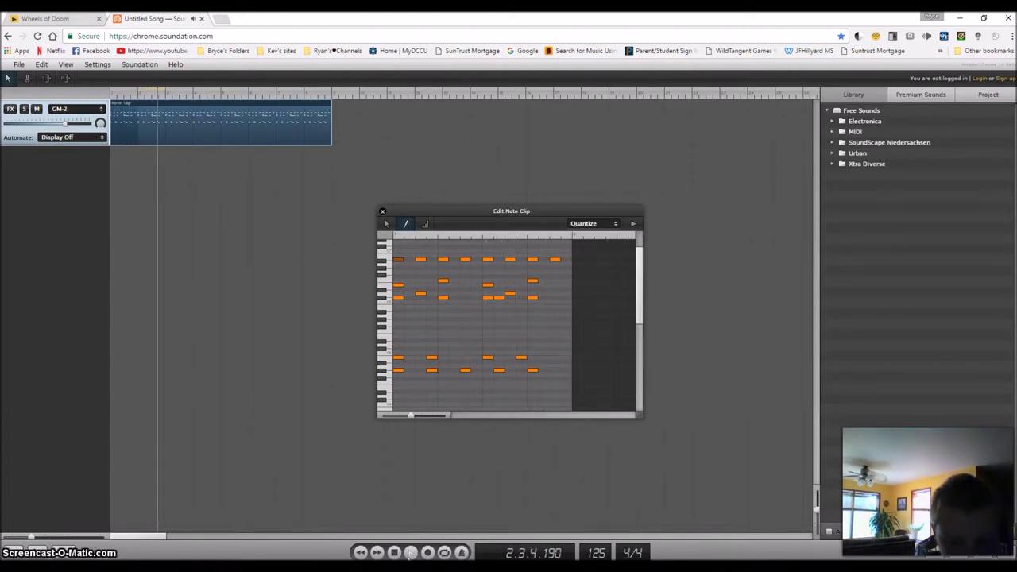
Add a new low row with notes on all four beats plus the second half of beat 4, and replay from the start.
scroll(417, 347, down, 3)
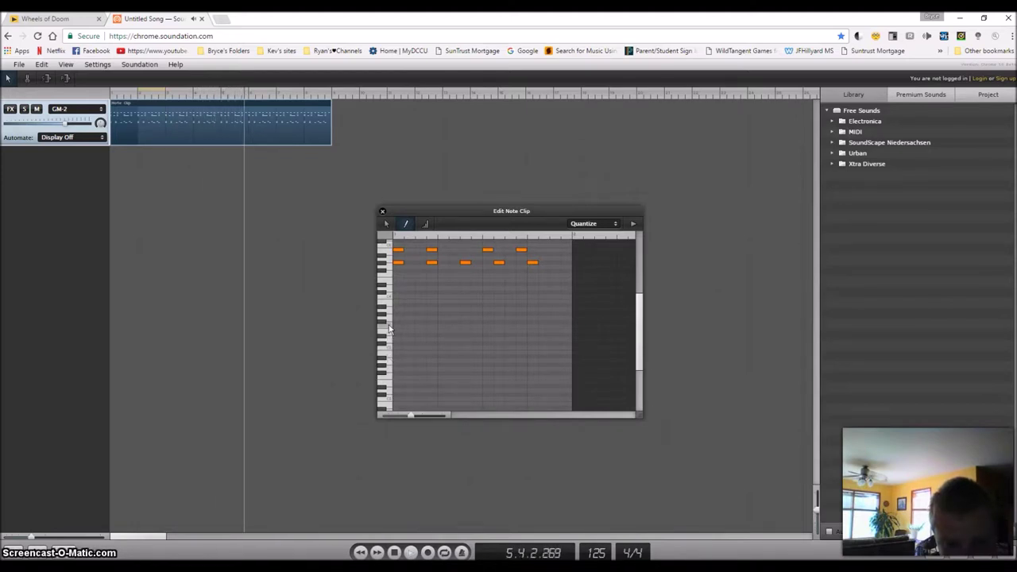
click(411, 552)
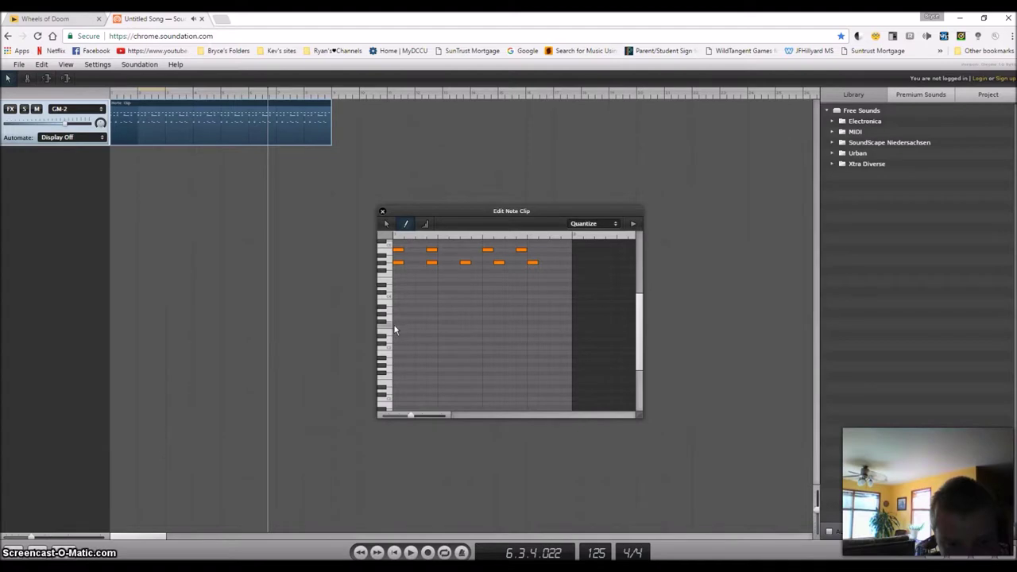
click(488, 326)
click(532, 327)
click(555, 326)
click(394, 552)
click(411, 552)
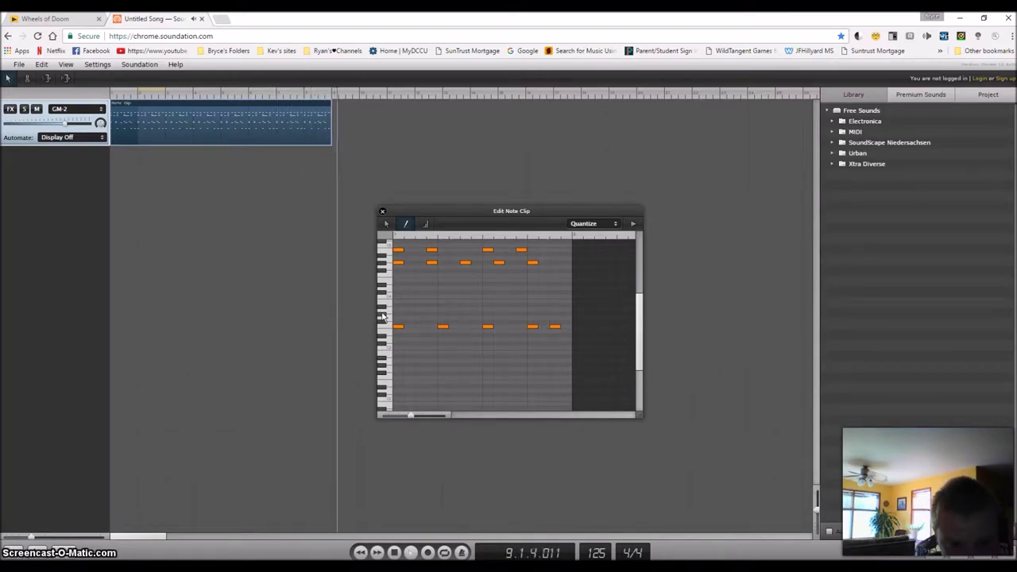
Add four notes on the off-beats in a row slightly above the new low row, and listen to the pattern.
click(420, 314)
click(465, 314)
click(510, 314)
click(555, 313)
click(407, 554)
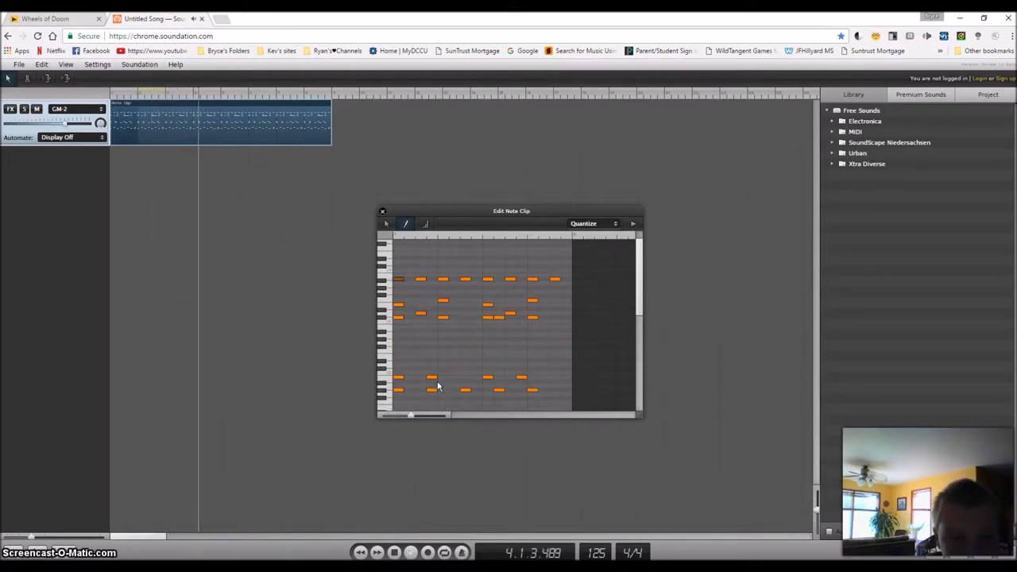
scroll(437, 387, down, 1)
key(space)
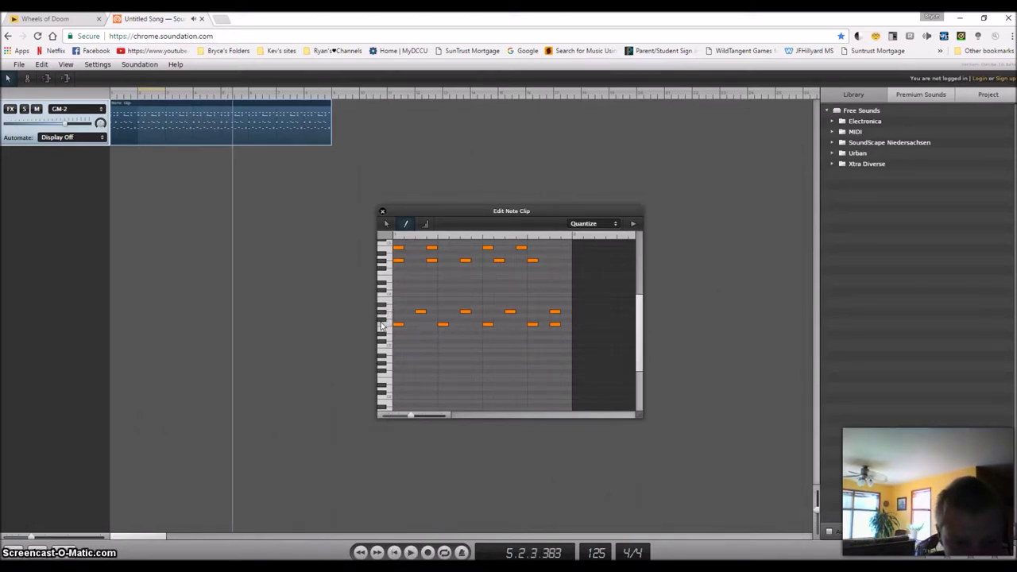
Move the four off-beat notes down two semitones, directly above the on-beat row, and replay the pattern.
click(386, 223)
drag(413, 289, 558, 327)
click(411, 553)
click(410, 553)
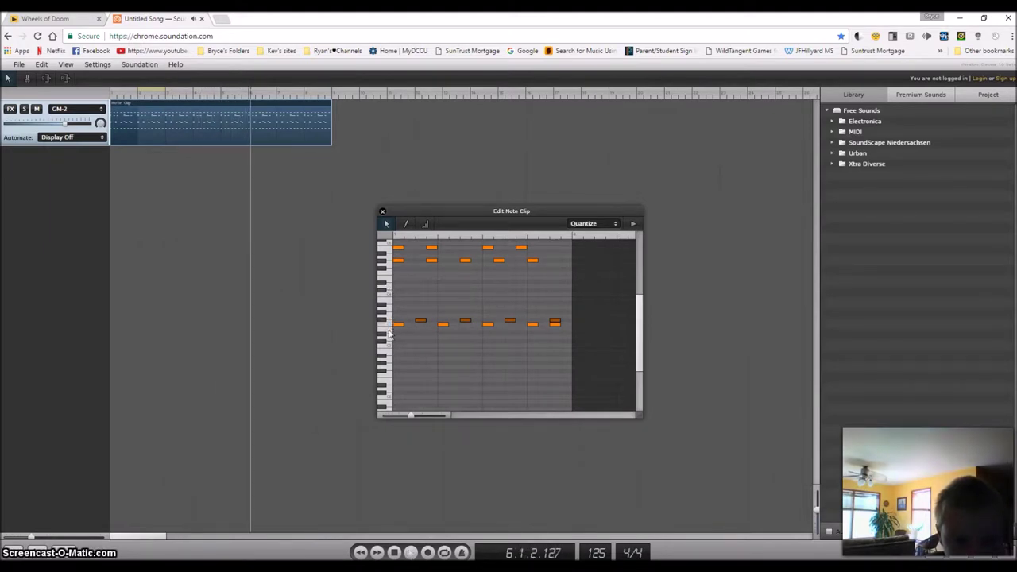
click(396, 553)
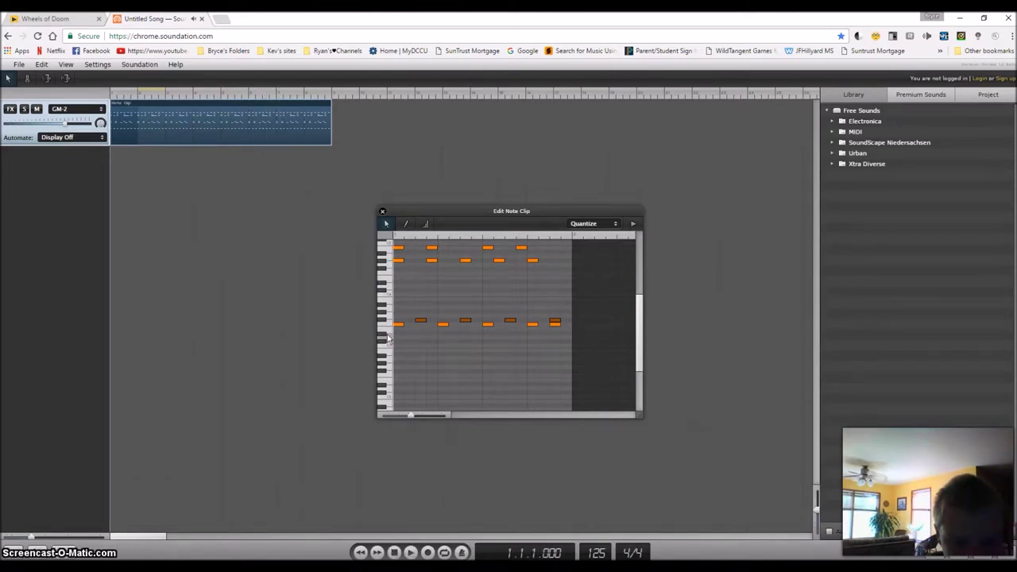
Try notes on beats 2 and 4 in a lower row with raised velocity, listen, delete both and stop playback.
click(404, 225)
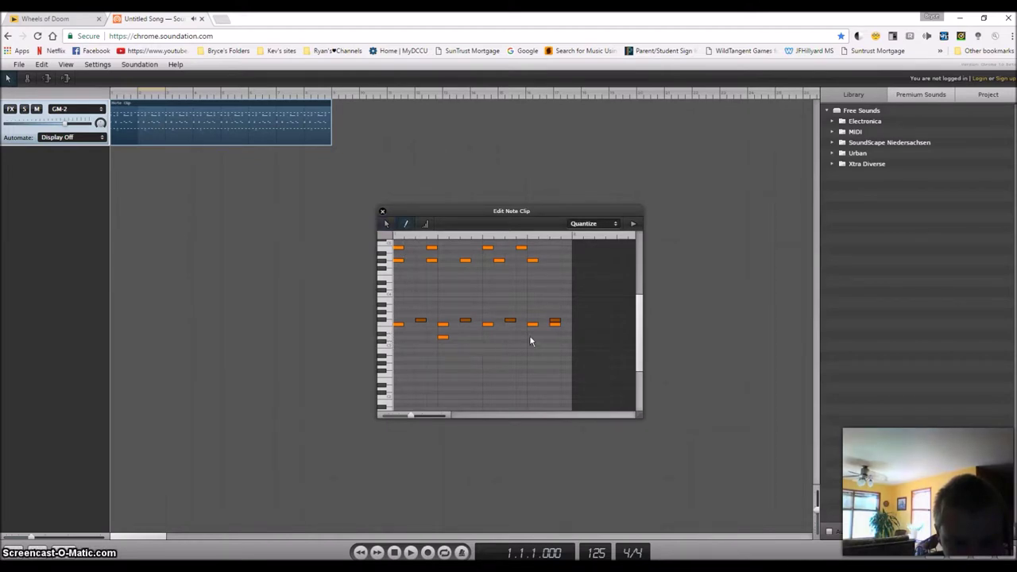
click(411, 552)
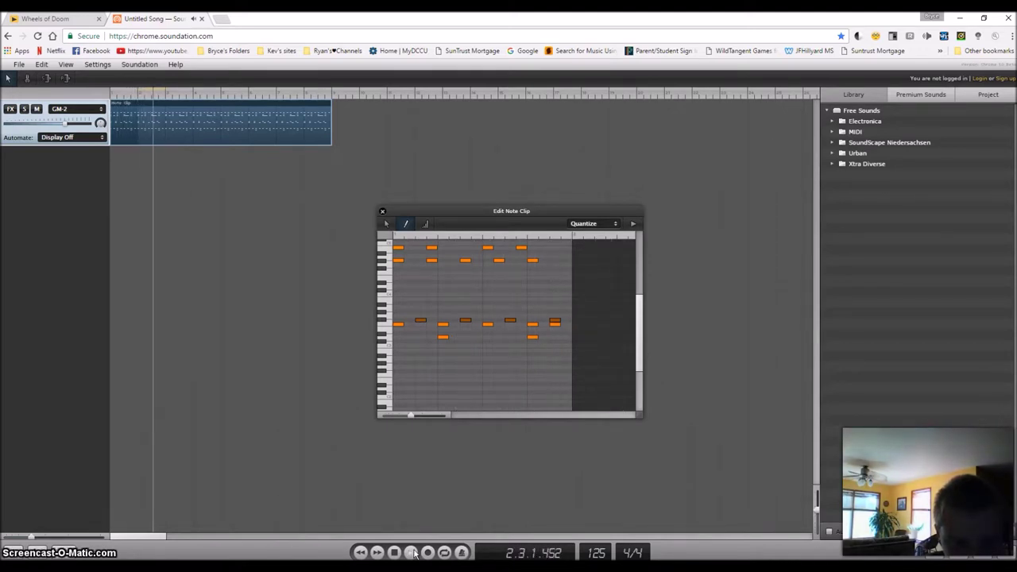
click(386, 224)
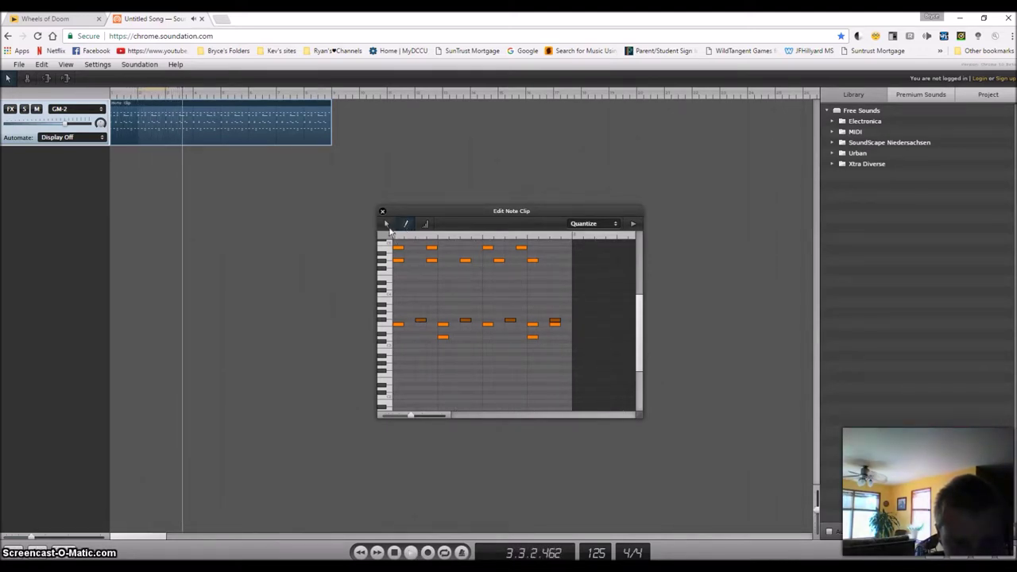
drag(412, 341, 540, 335)
click(425, 224)
drag(443, 340, 448, 318)
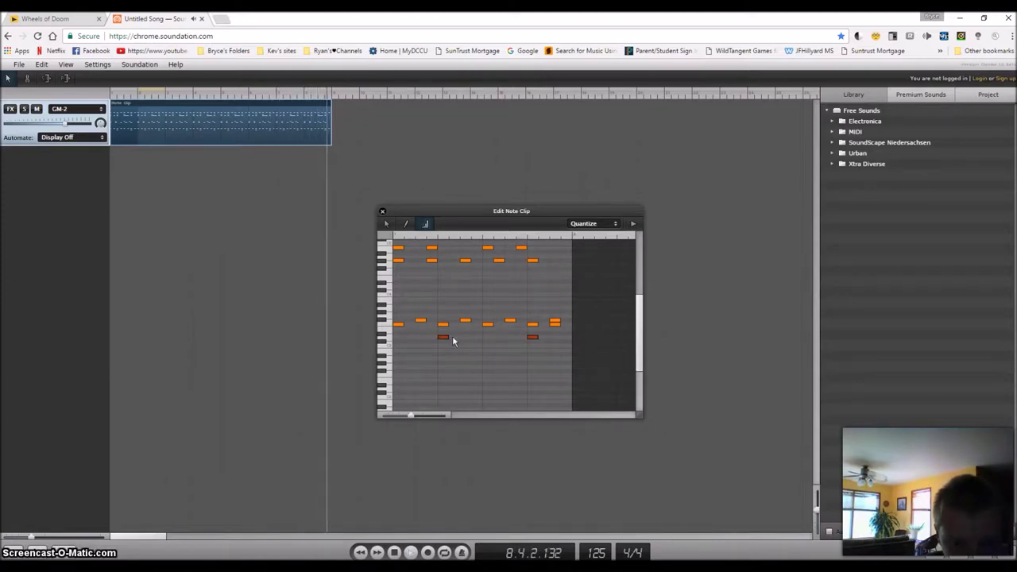
key(Delete)
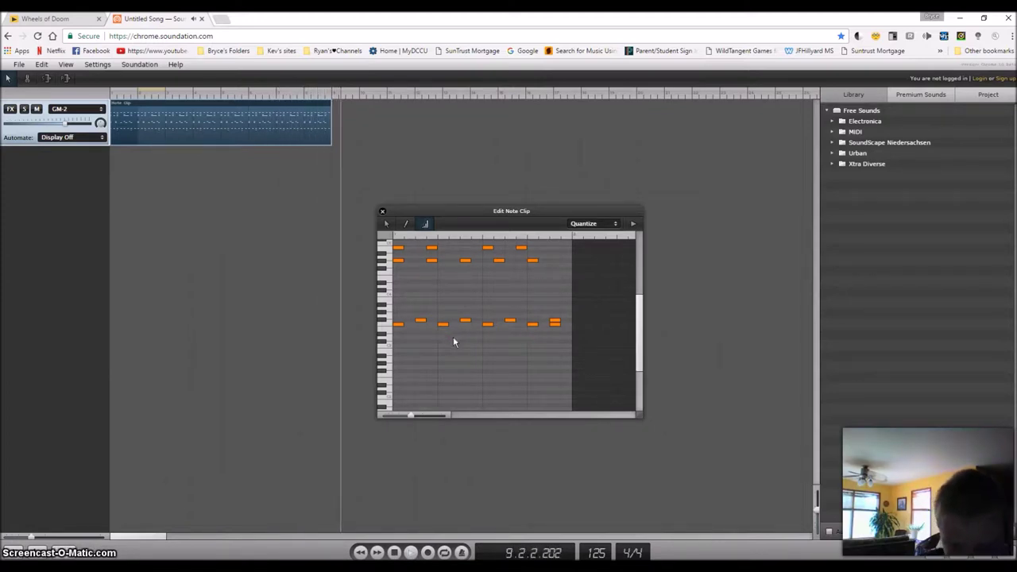
click(394, 552)
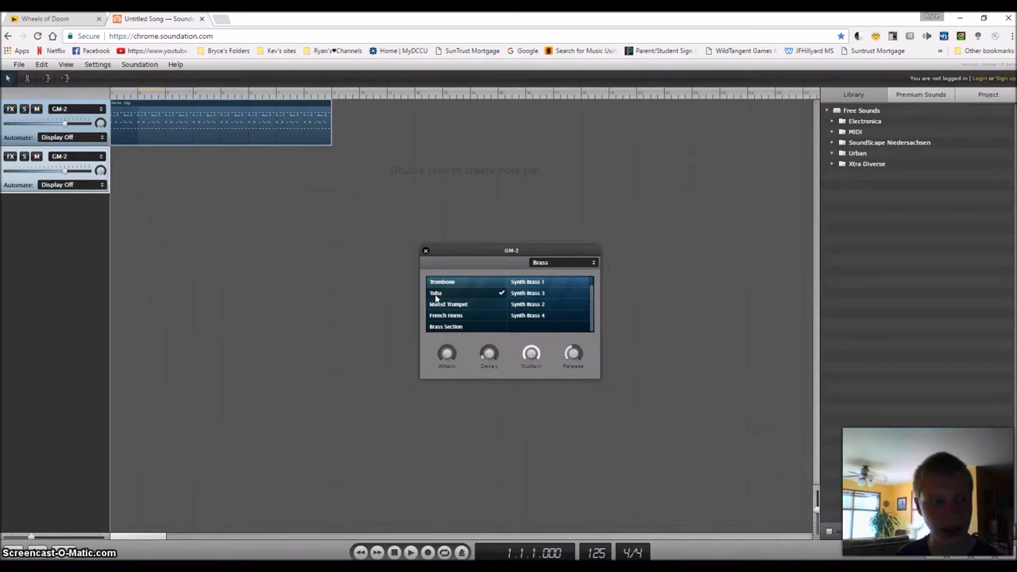
Switch to the Wheels of Doom page to review the spun categories, and return to the Soundation project.
key(ctrl+shift+Tab)
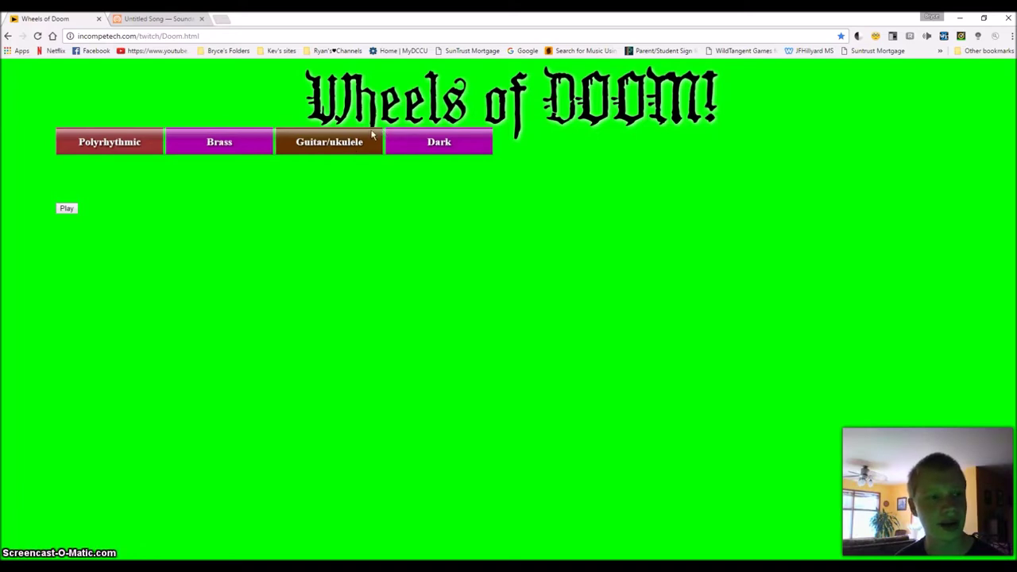
click(155, 18)
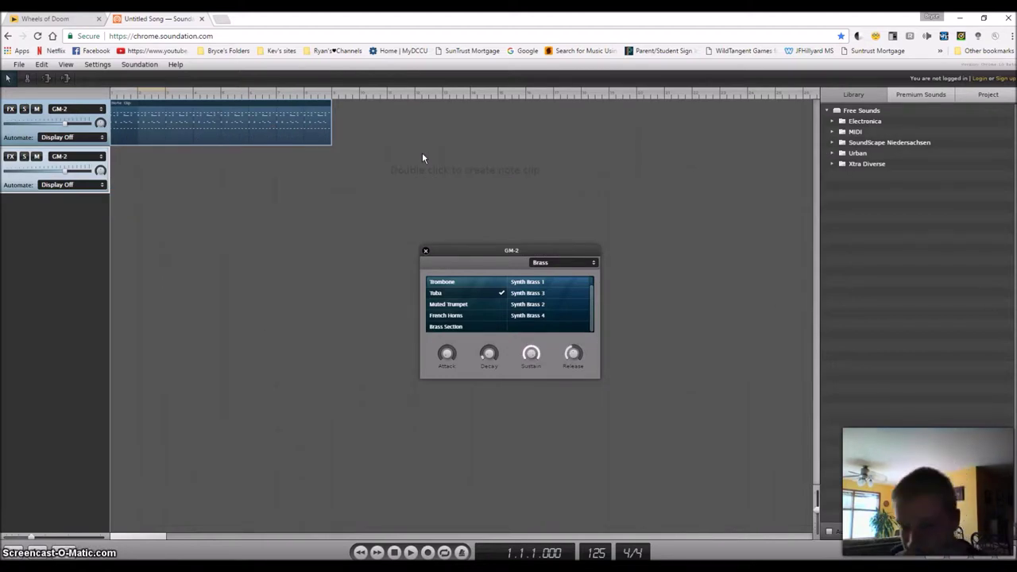
key(ctrl+Tab)
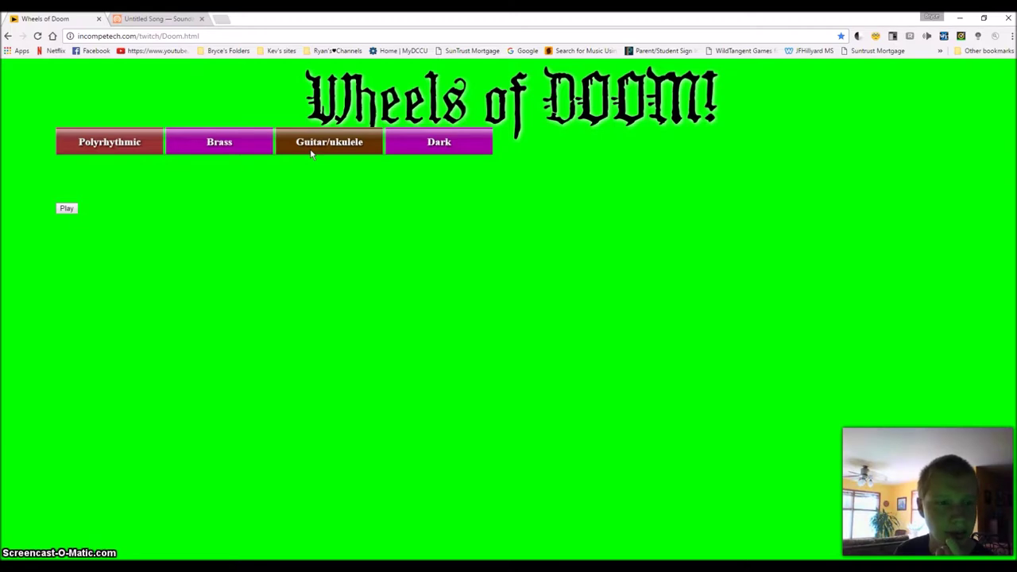
click(155, 18)
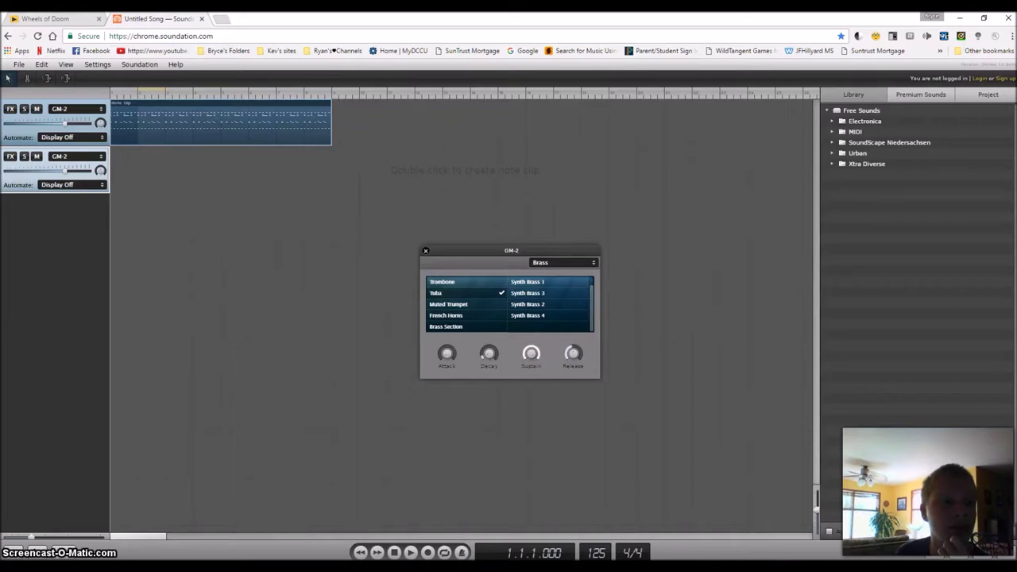
click(45, 18)
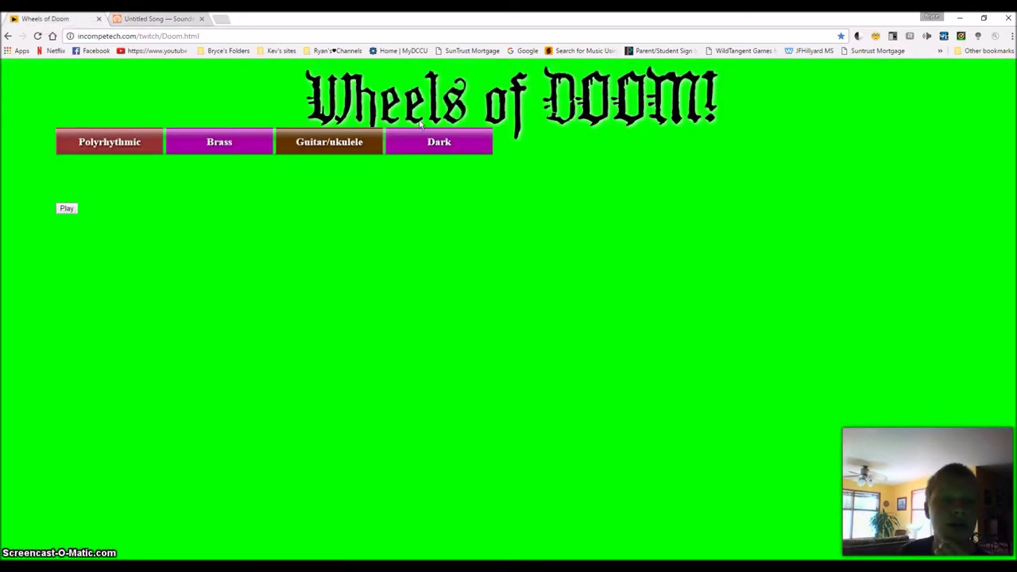
key(ctrl+Tab)
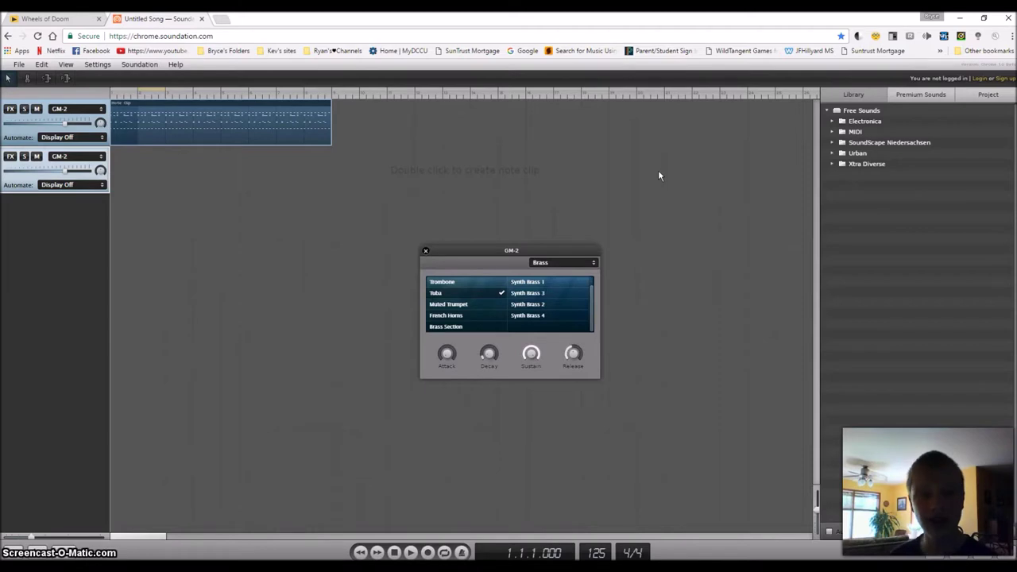
Create a note clip on the Tuba track, move it to the start of bar 1 and open it for editing.
double_click(394, 182)
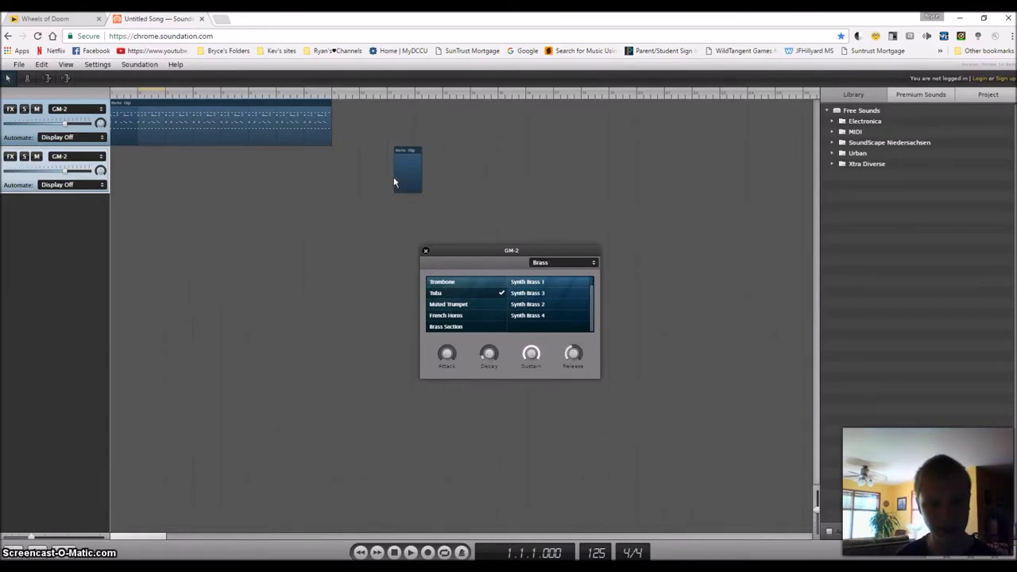
drag(398, 179, 101, 171)
drag(449, 211, 623, 188)
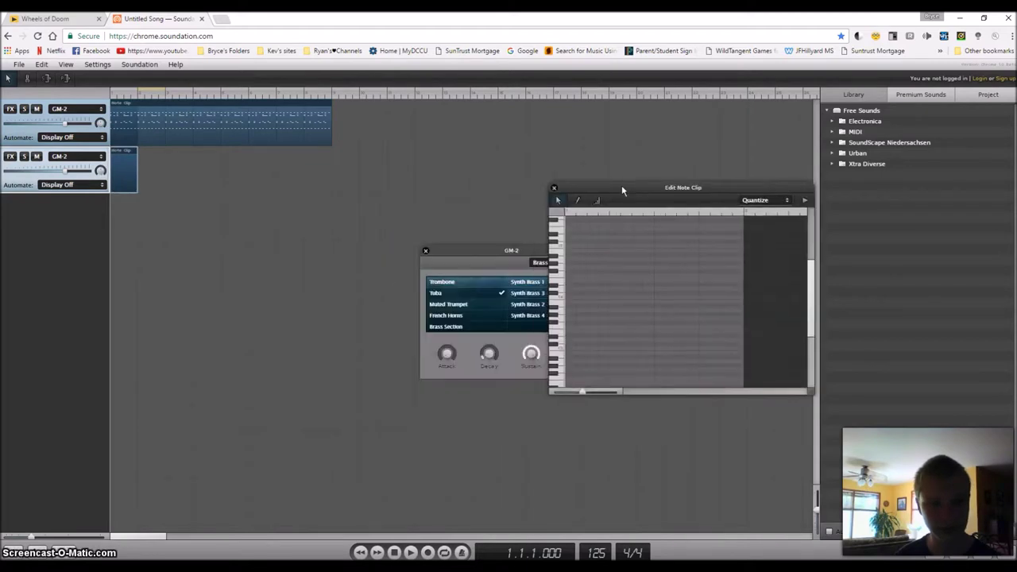
scroll(566, 322, down, 5)
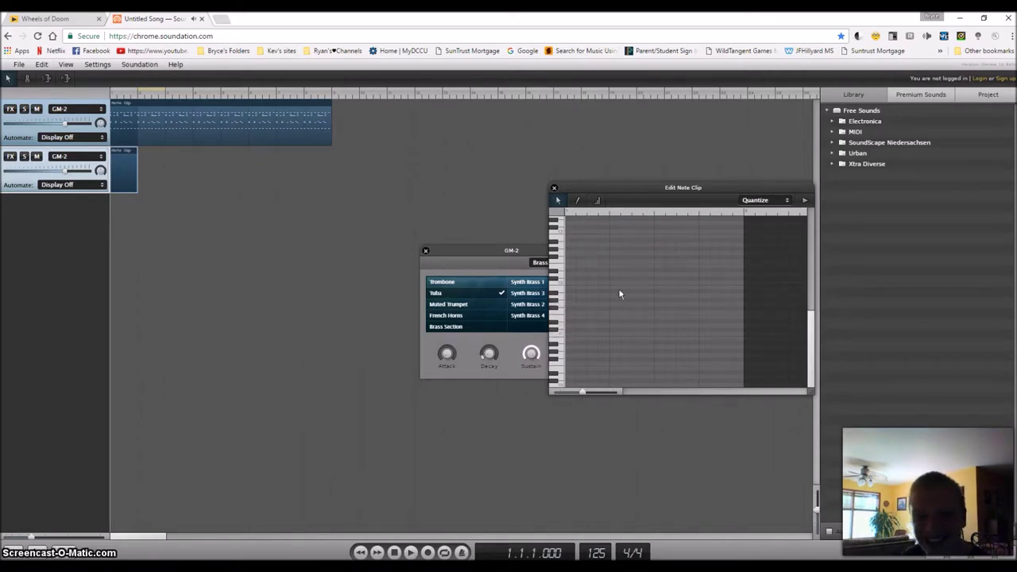
scroll(619, 293, up, 3)
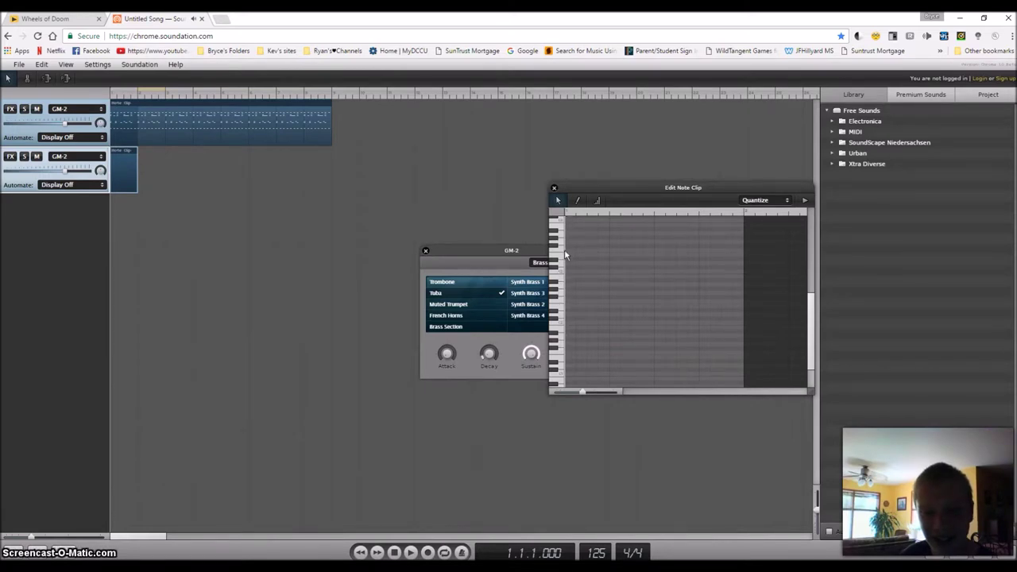
scroll(565, 255, up, 3)
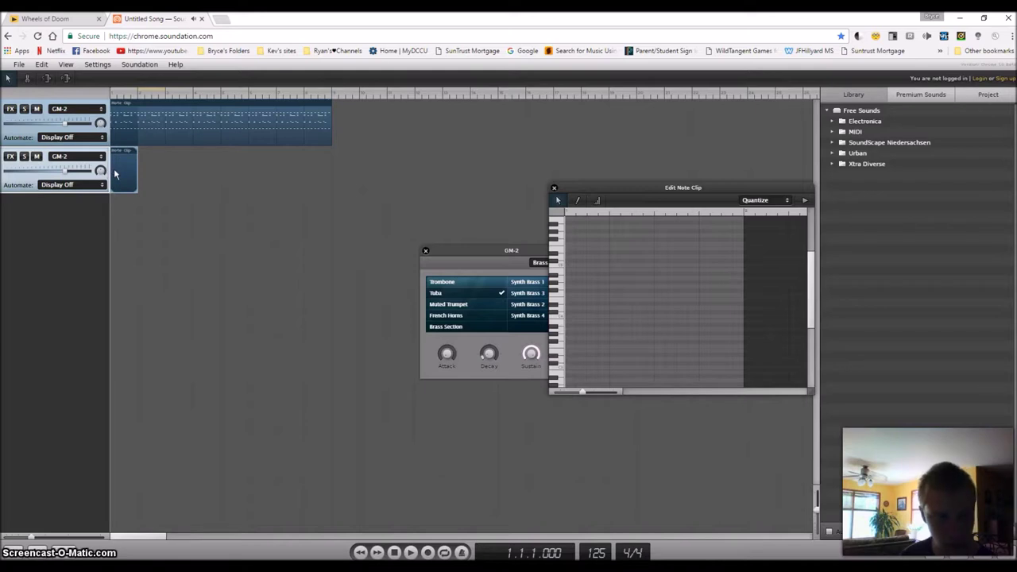
drag(593, 189, 288, 172)
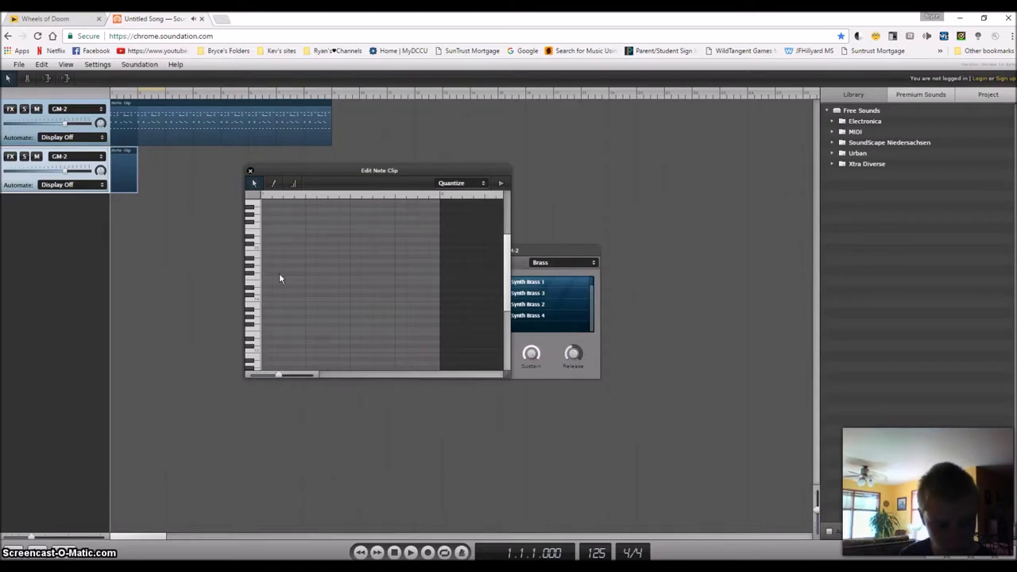
Show the virtual keyboard for the Tuba track and set its octave to 3.
click(66, 64)
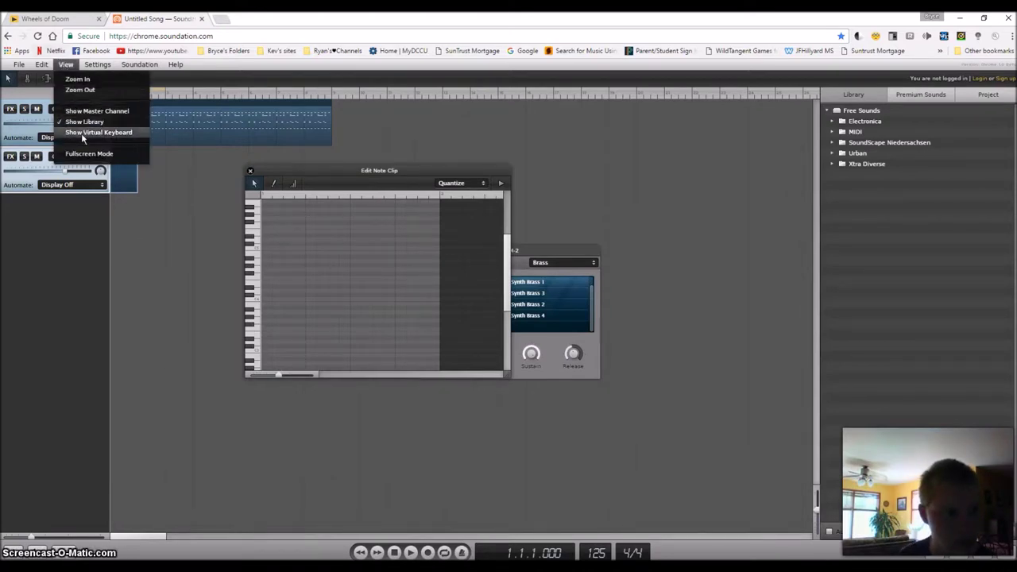
click(79, 133)
key(a)
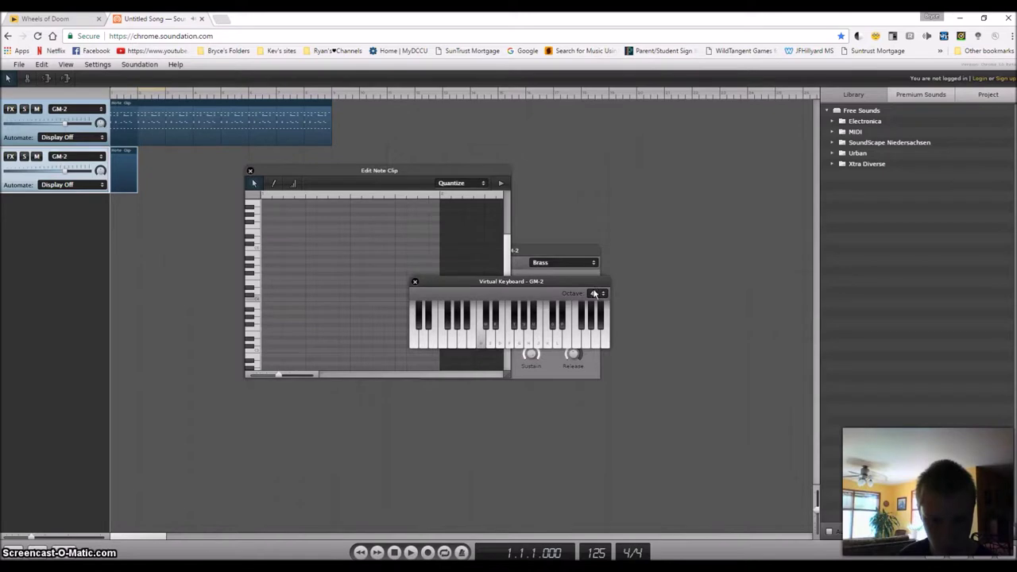
key(w)
click(592, 294)
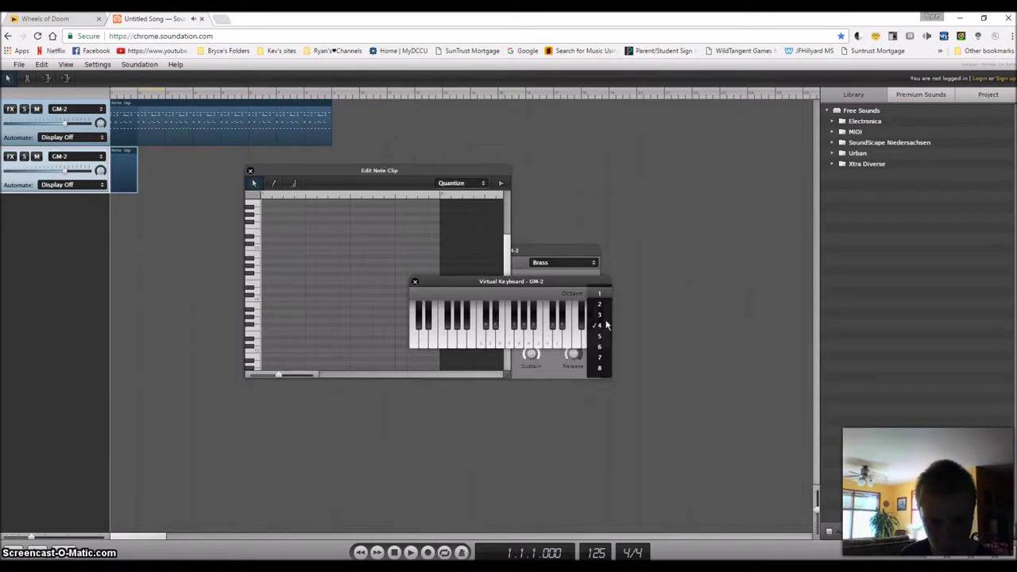
click(603, 318)
Try out low Tuba melody ideas on the virtual keyboard without recording.
key(e)
key(s)
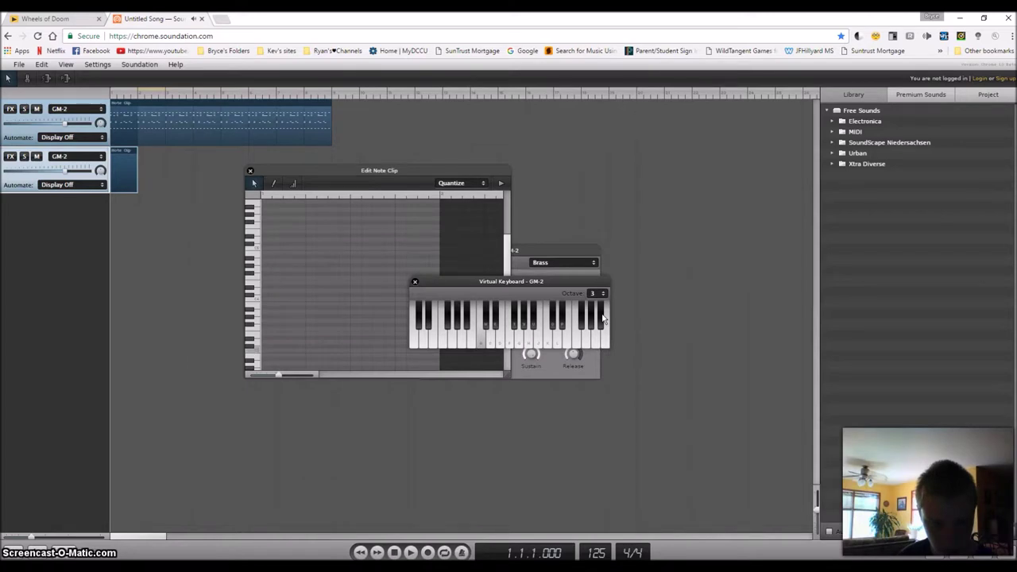
key(a)
key(e)
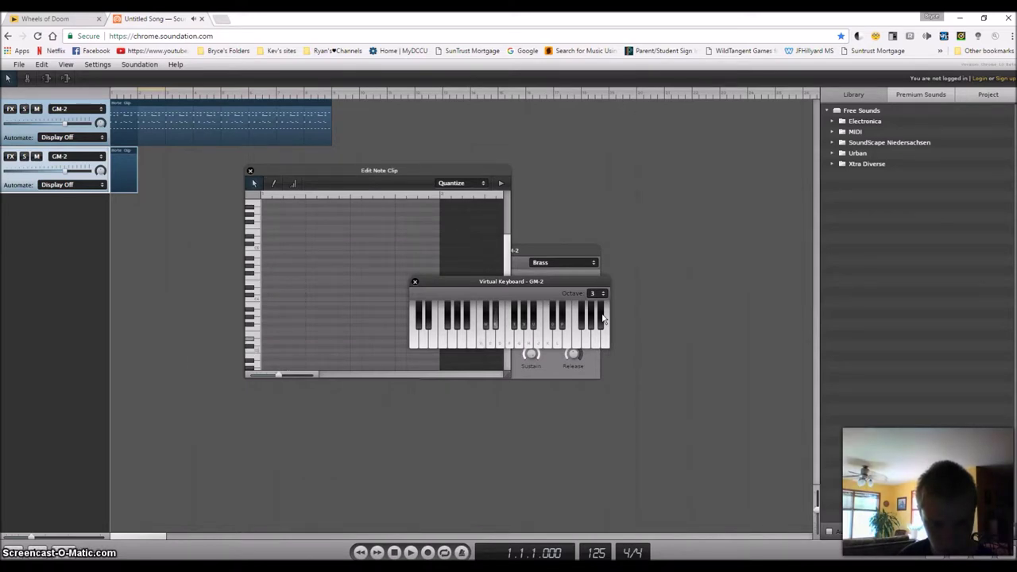
key(e)
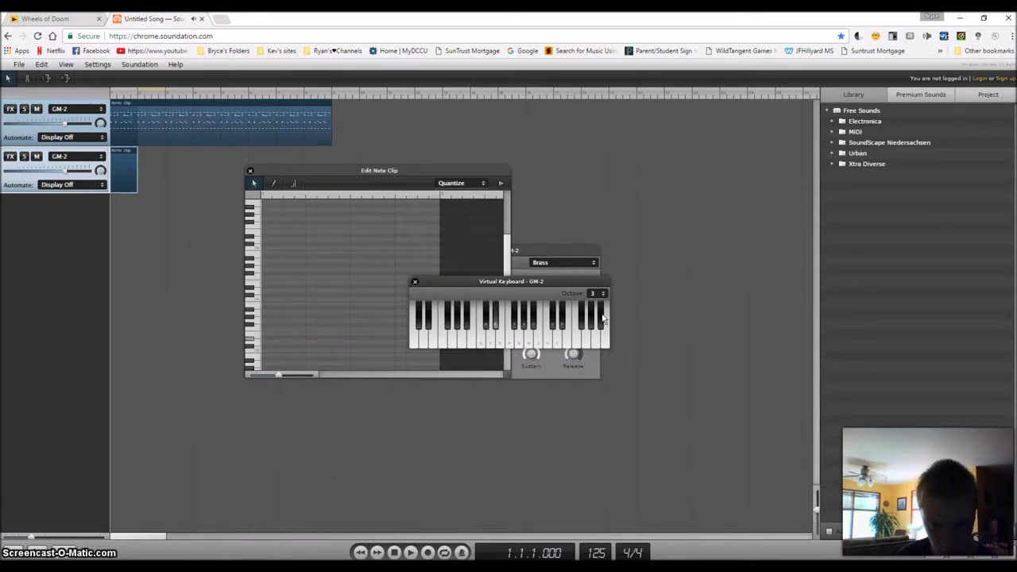
key(s)
key(f)
key(s)
key(f)
key(a)
key(a)
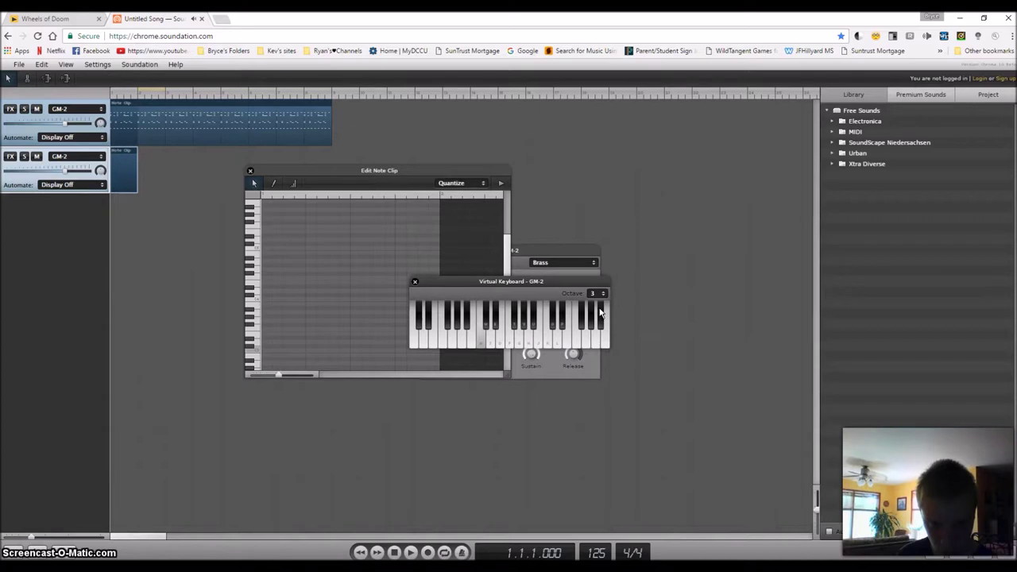
Audition more low note sequences for the Tuba part and check the melody's starting pitch against the note editor's piano keys.
key(e)
key(f)
key(e)
key(e)
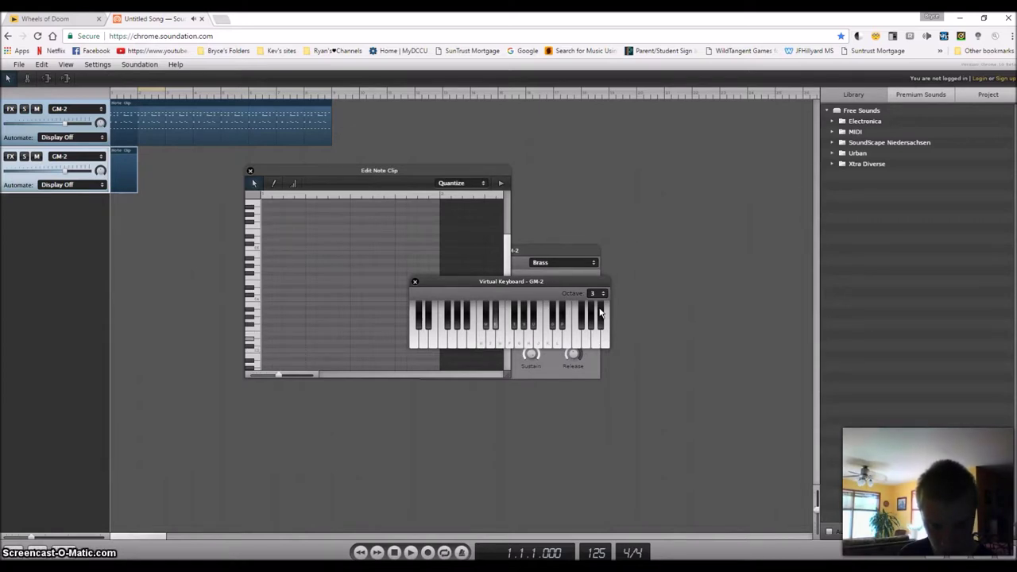
key(d)
key(f)
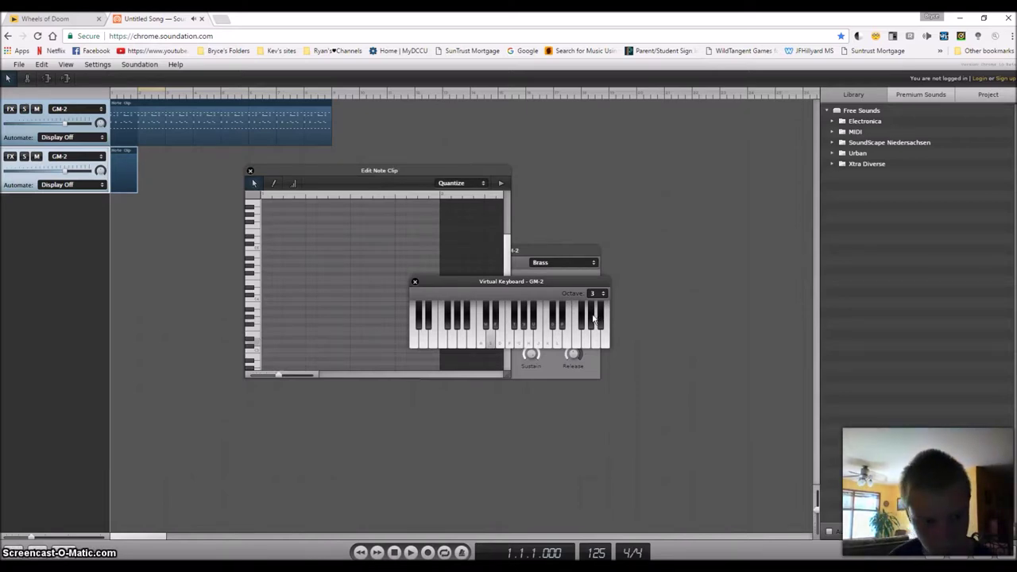
key(s)
key(space)
key(space)
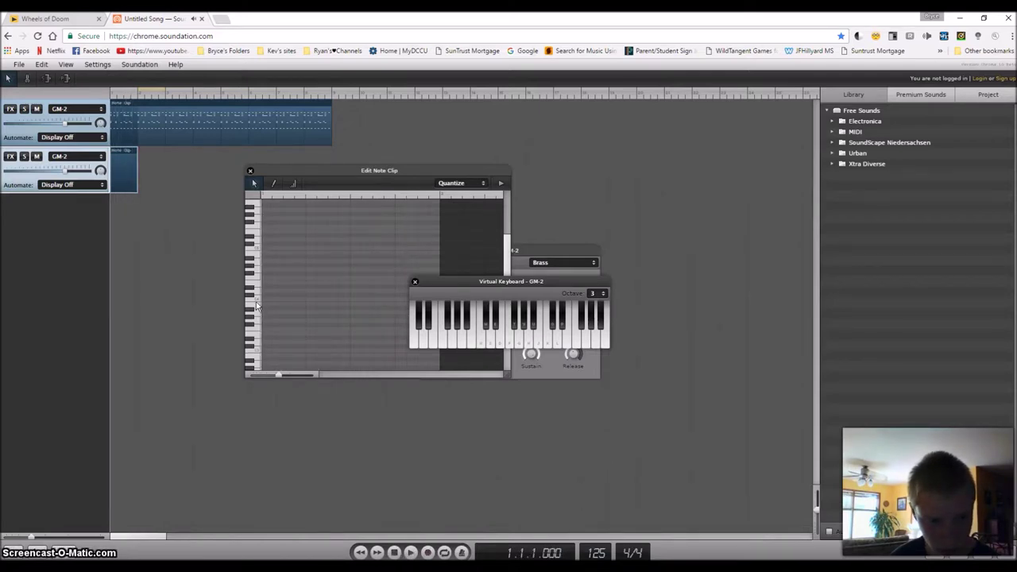
click(252, 343)
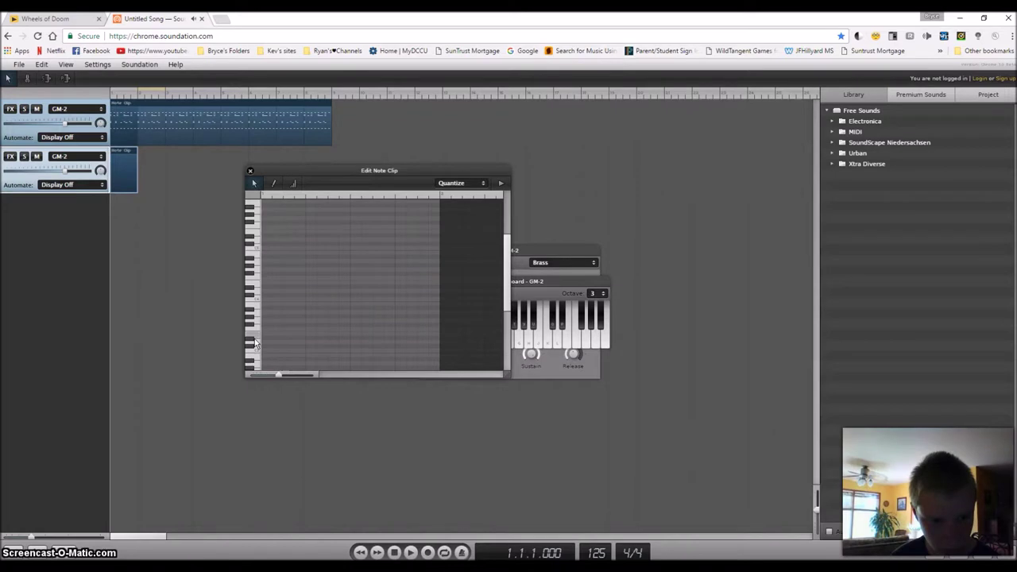
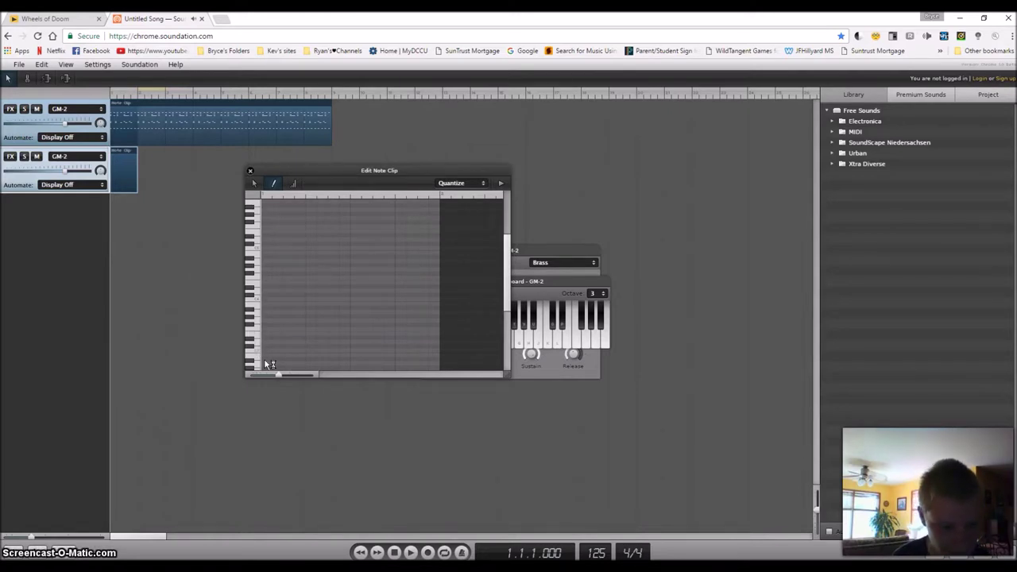
Draw three descending one-beat notes on the first three beats of the Tuba clip in the low range.
click(266, 346)
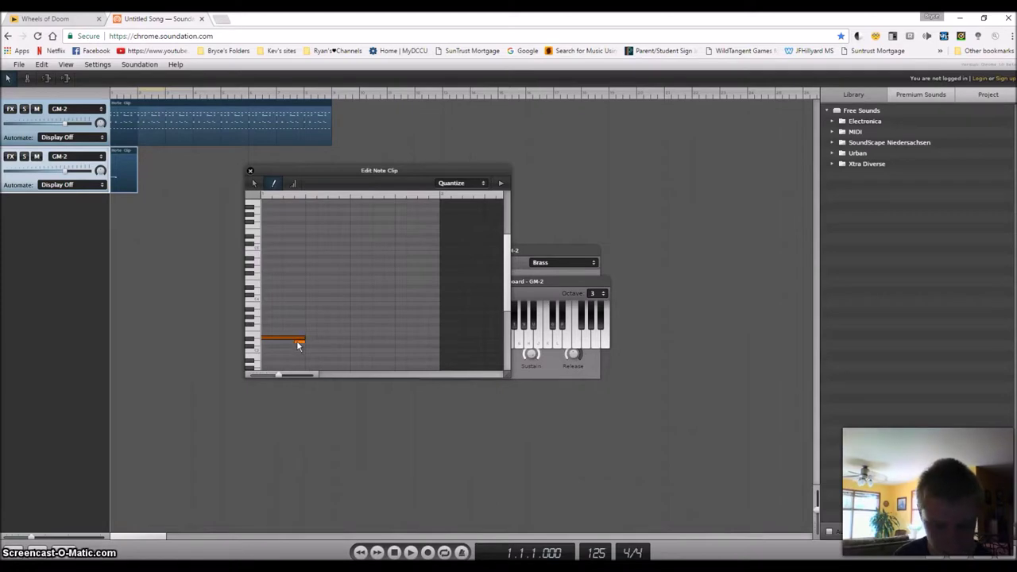
drag(306, 344, 355, 346)
click(355, 348)
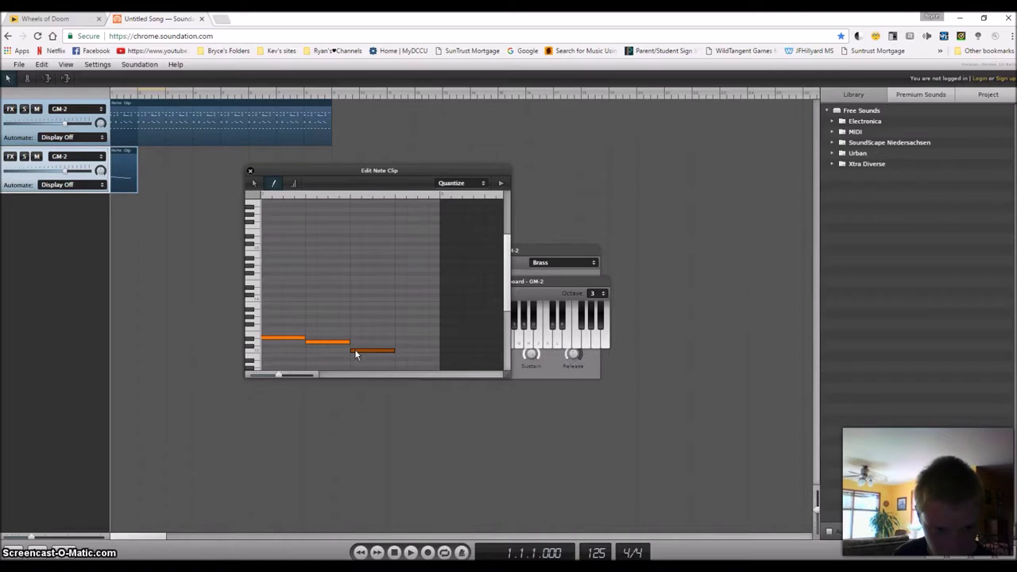
Play the three-note bass line and extend the second track's note clip to two bars.
click(410, 553)
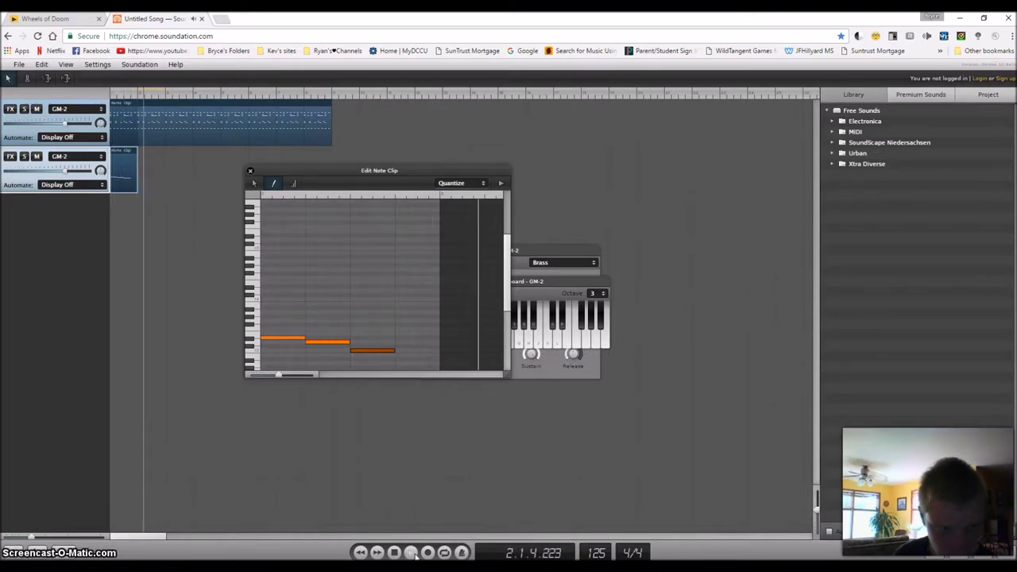
click(411, 553)
click(411, 553)
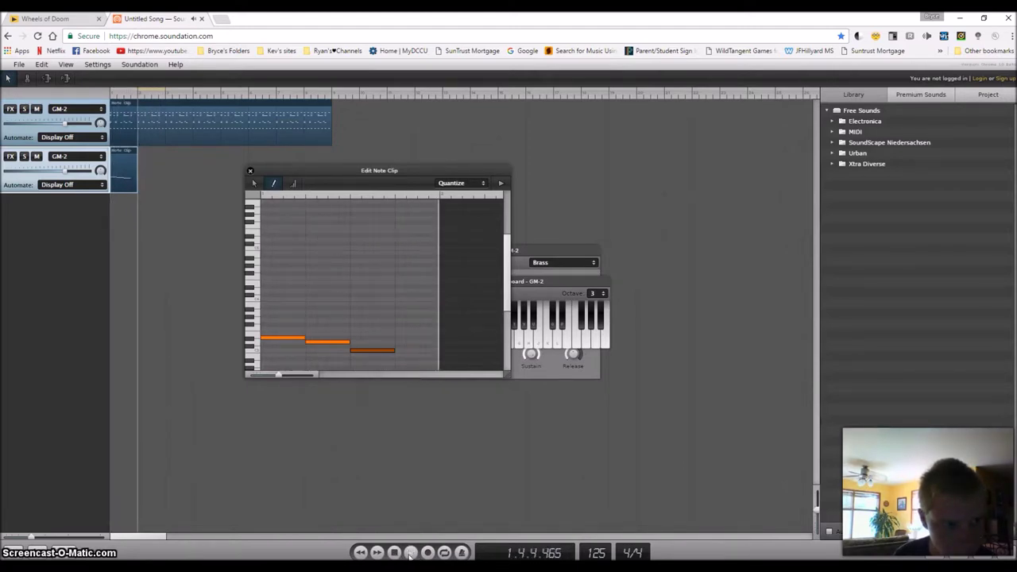
drag(136, 191, 163, 192)
Lengthen the three bass notes to two beats each, place them end to end across the clip, and play the result.
click(254, 183)
drag(370, 238, 349, 347)
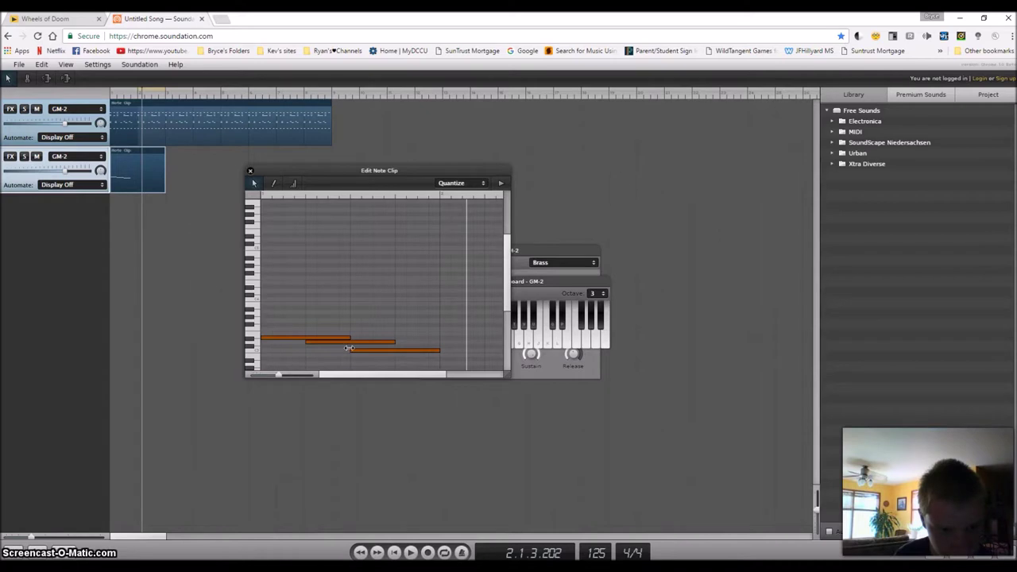
click(356, 342)
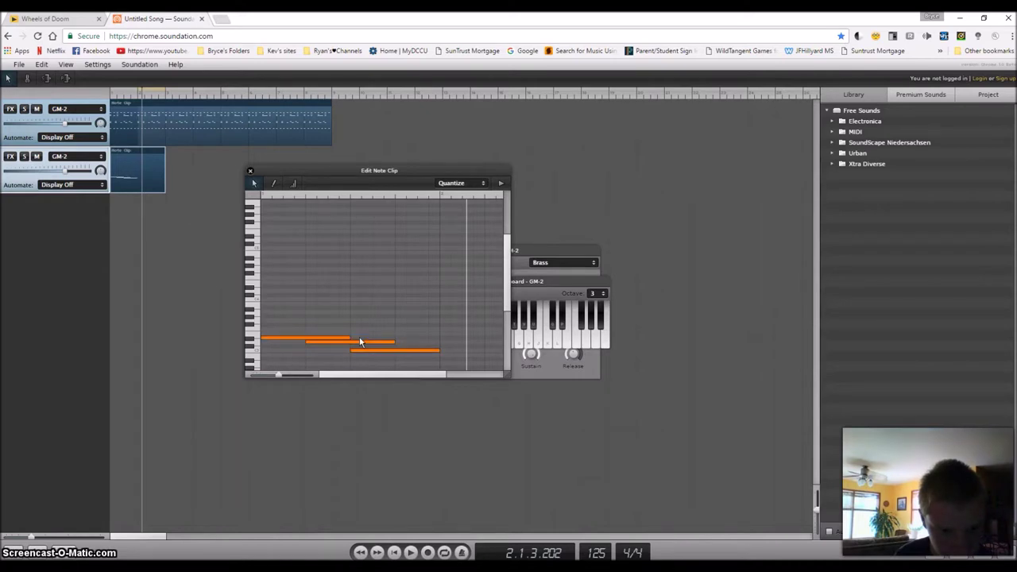
click(331, 342)
drag(332, 347, 438, 354)
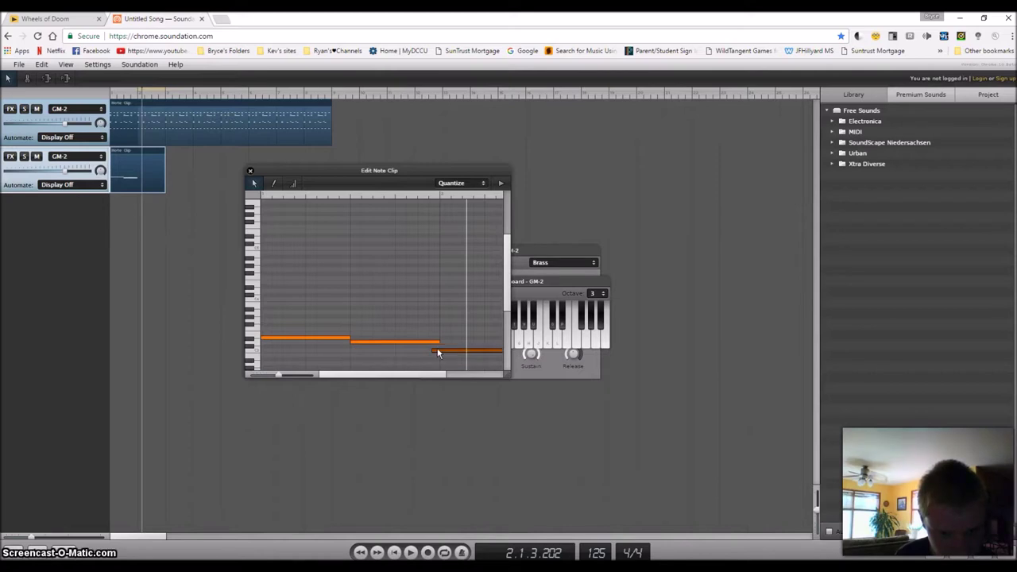
click(411, 552)
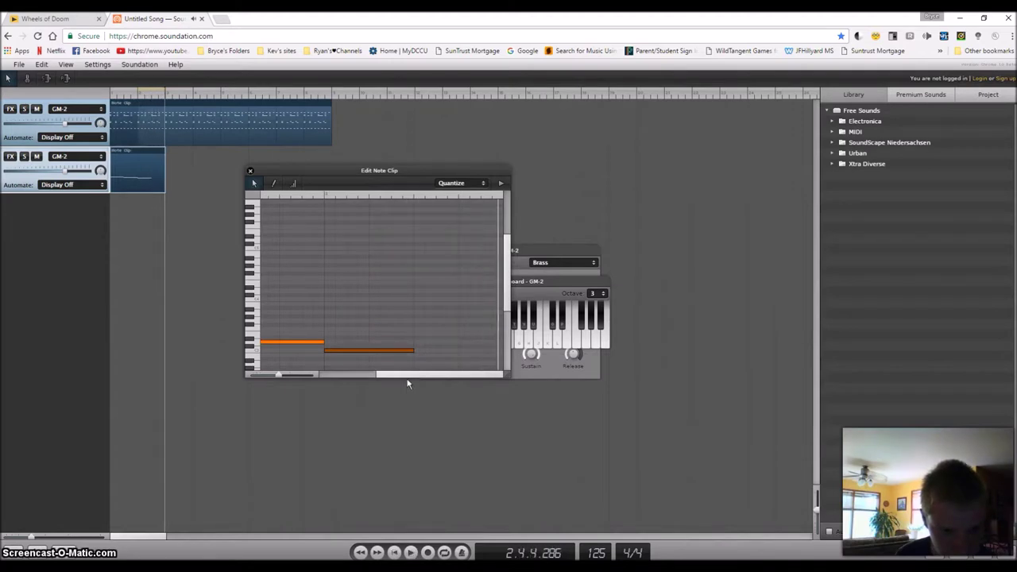
Draw two sixteenth-length notes above the first bass note, on beat 1 and half a beat later, and play the clip.
drag(380, 377, 257, 387)
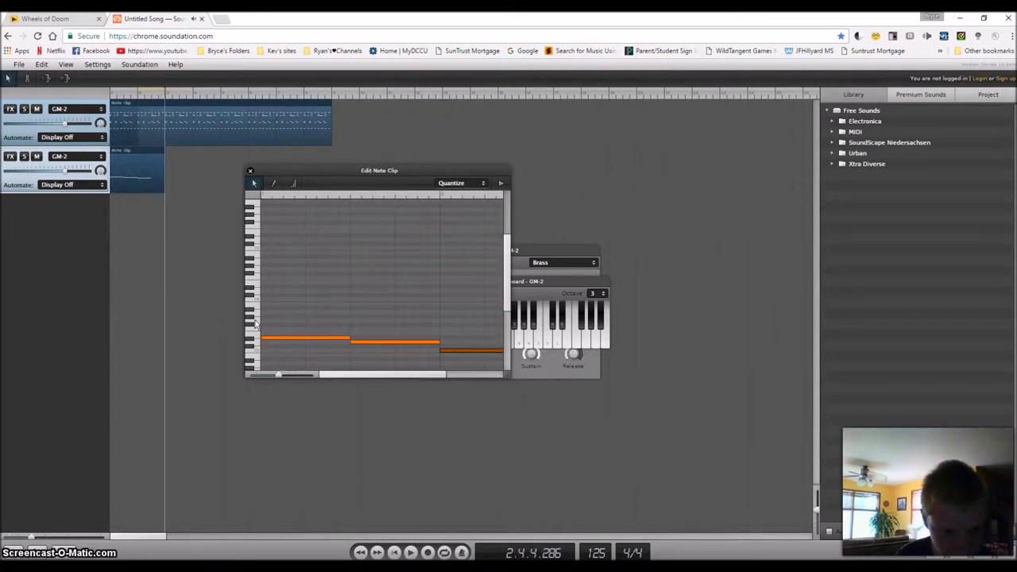
click(273, 184)
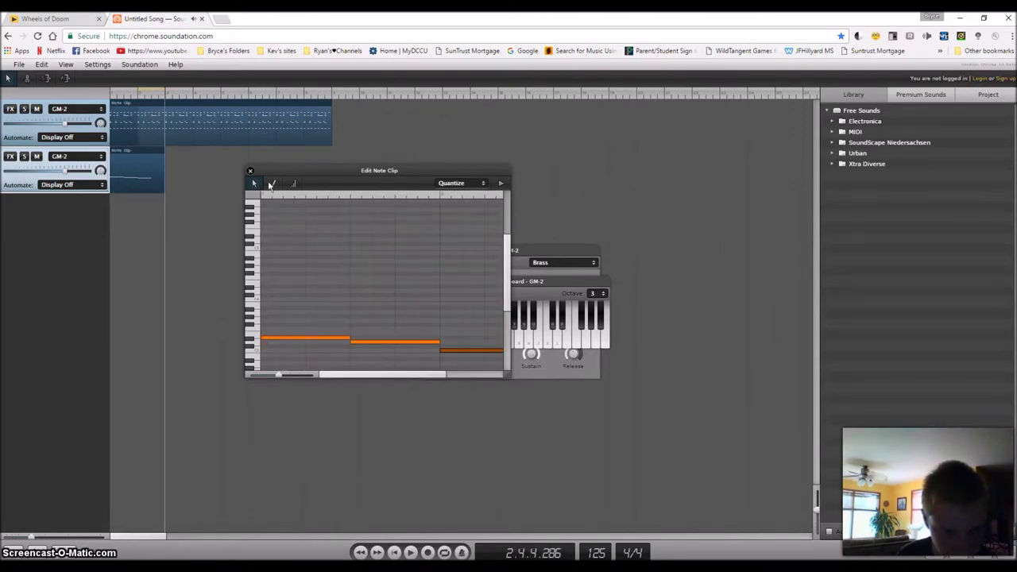
click(266, 321)
drag(347, 320, 271, 321)
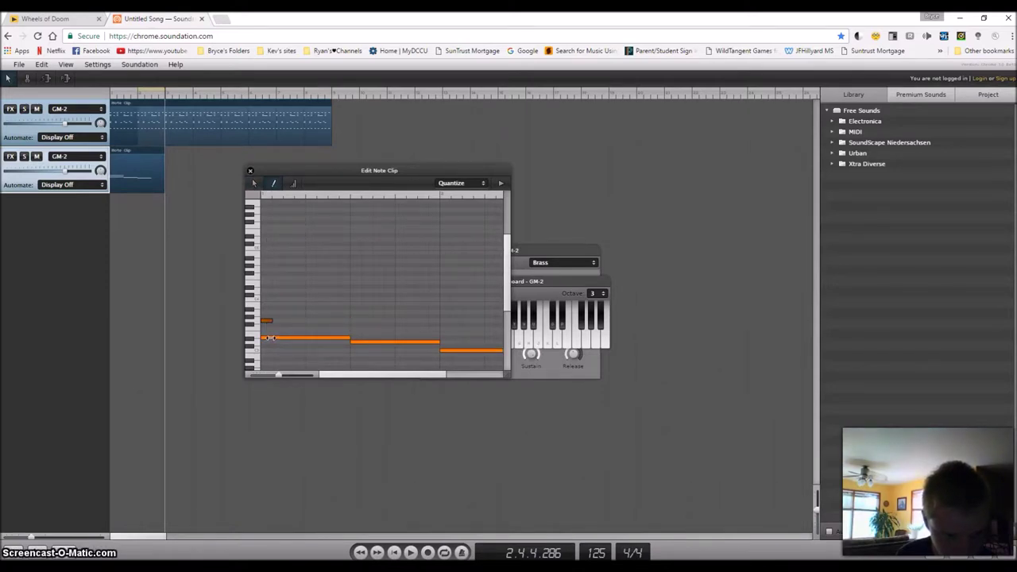
click(290, 320)
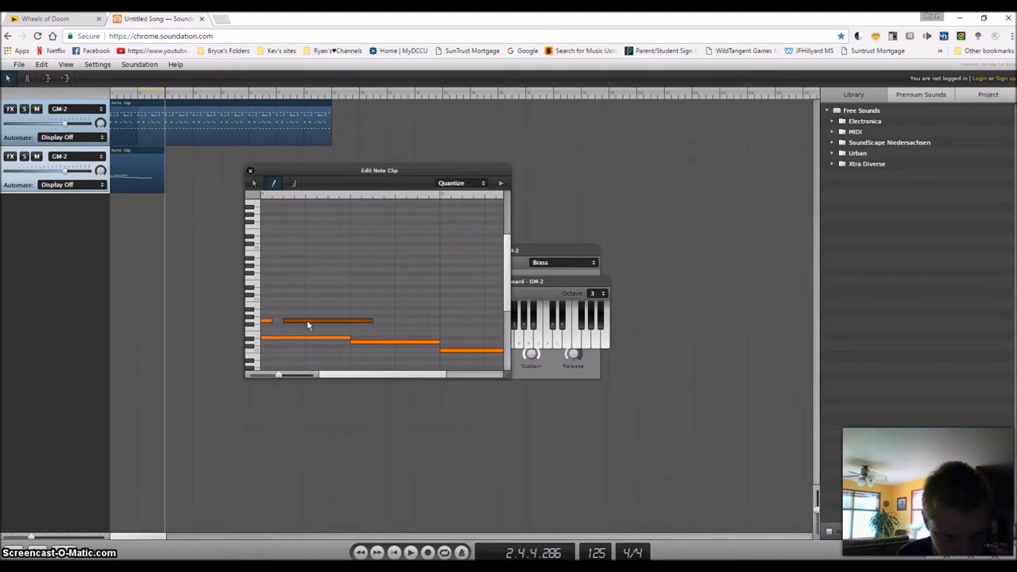
click(300, 321)
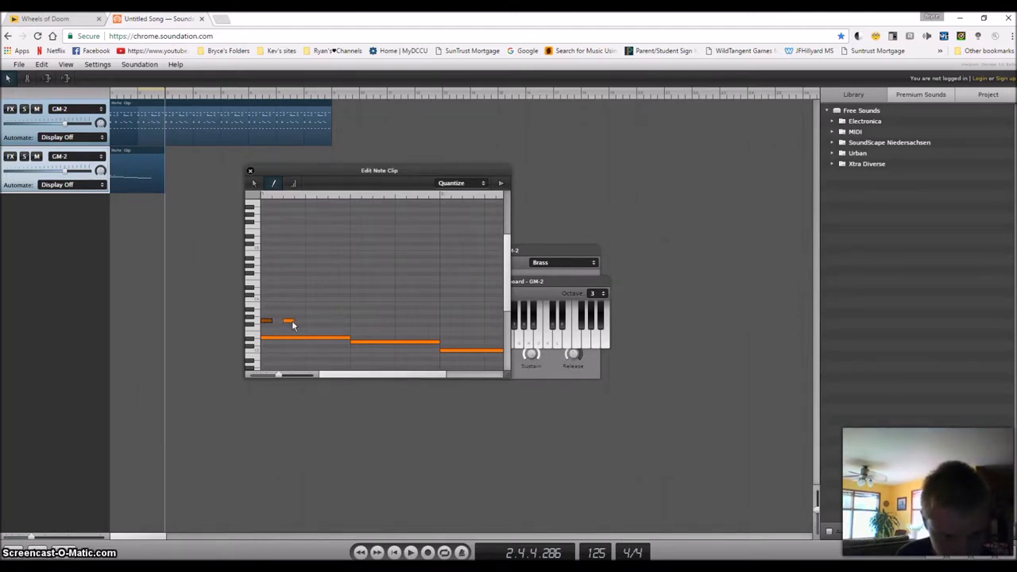
click(410, 551)
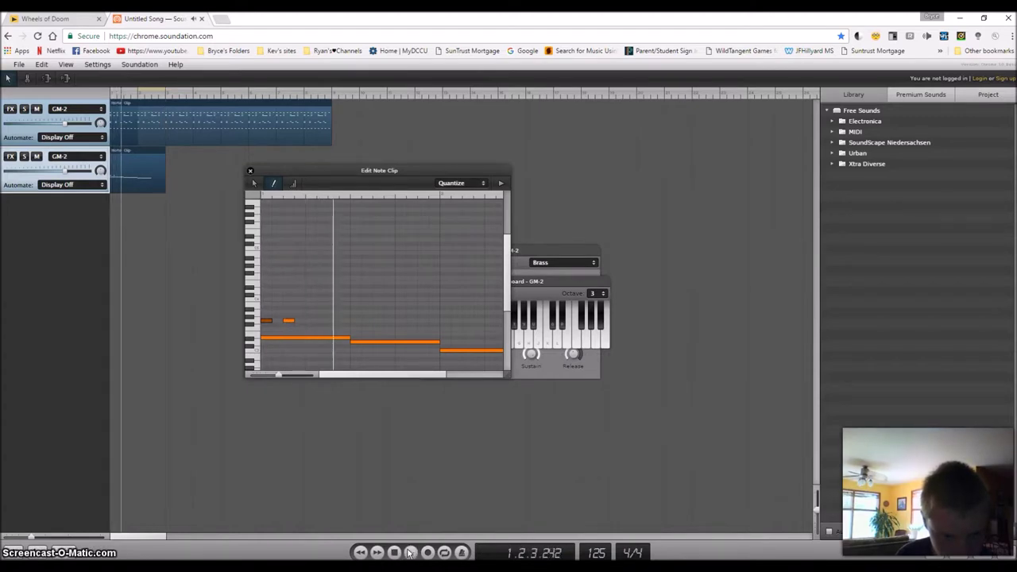
Shift the two short notes half a beat later, add a third short note half a beat after them, and play the clip.
click(254, 183)
drag(283, 254, 268, 328)
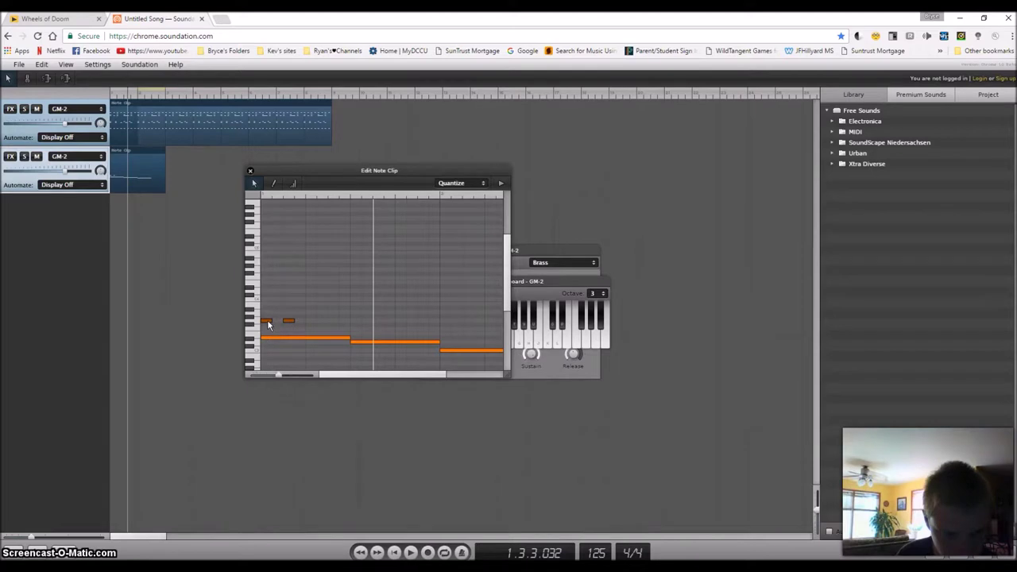
drag(269, 320, 311, 326)
double_click(333, 320)
click(410, 552)
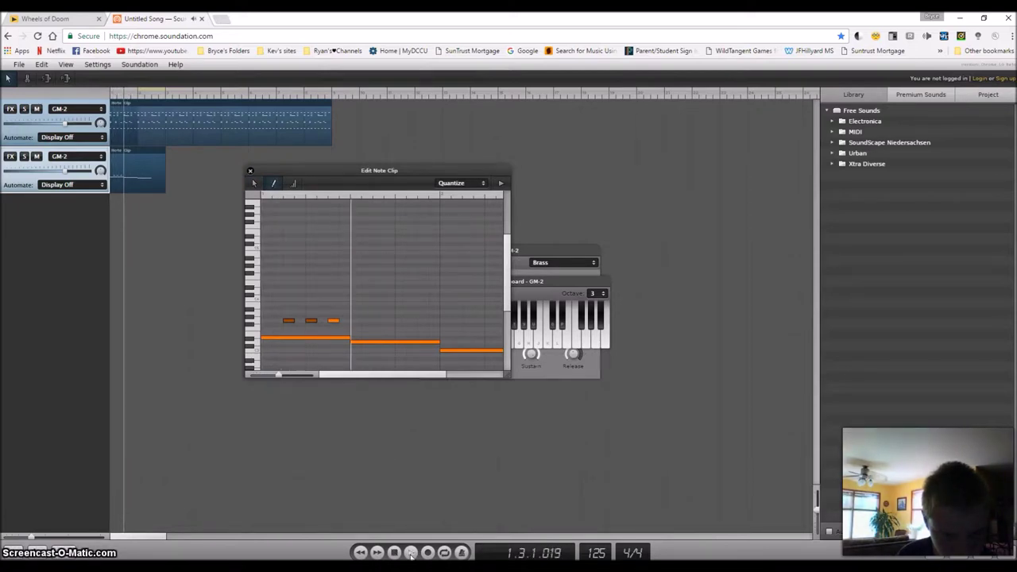
Delete the middle one of the three short notes and play the clip.
click(255, 185)
drag(351, 265, 291, 339)
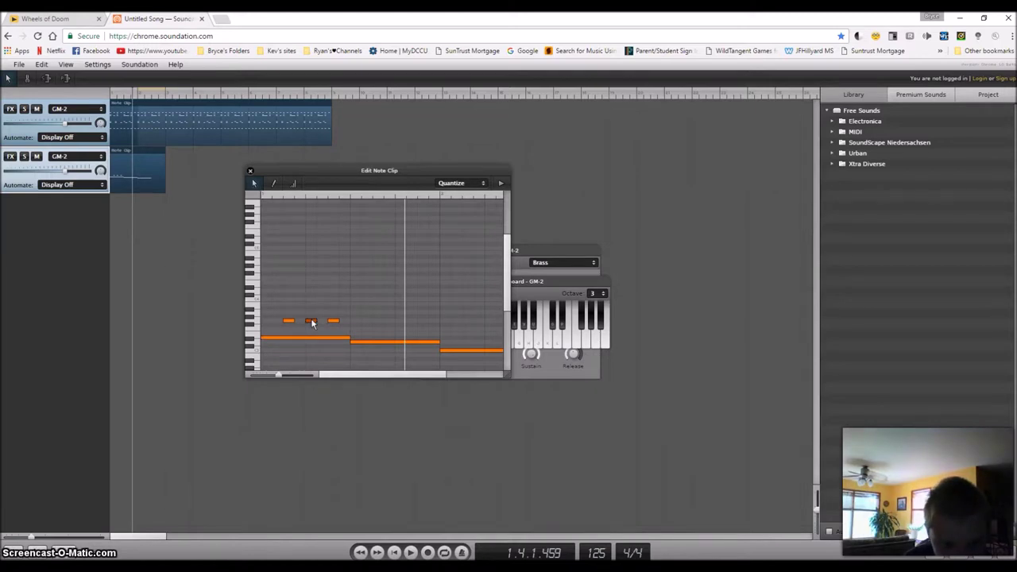
click(411, 554)
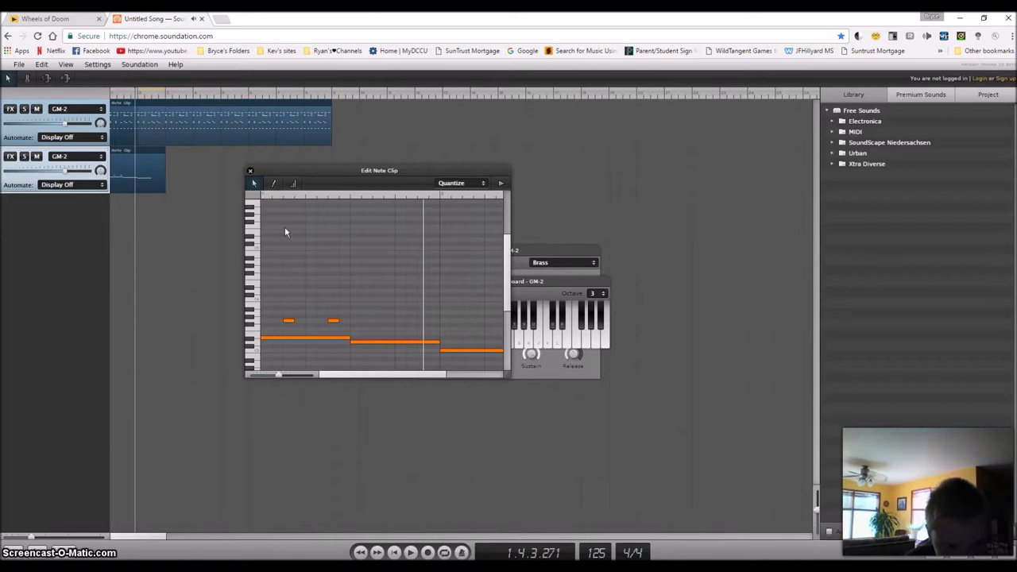
Move the two short notes to beats 1 and 2, add matching ones on the next three beats, and play the clip.
click(290, 320)
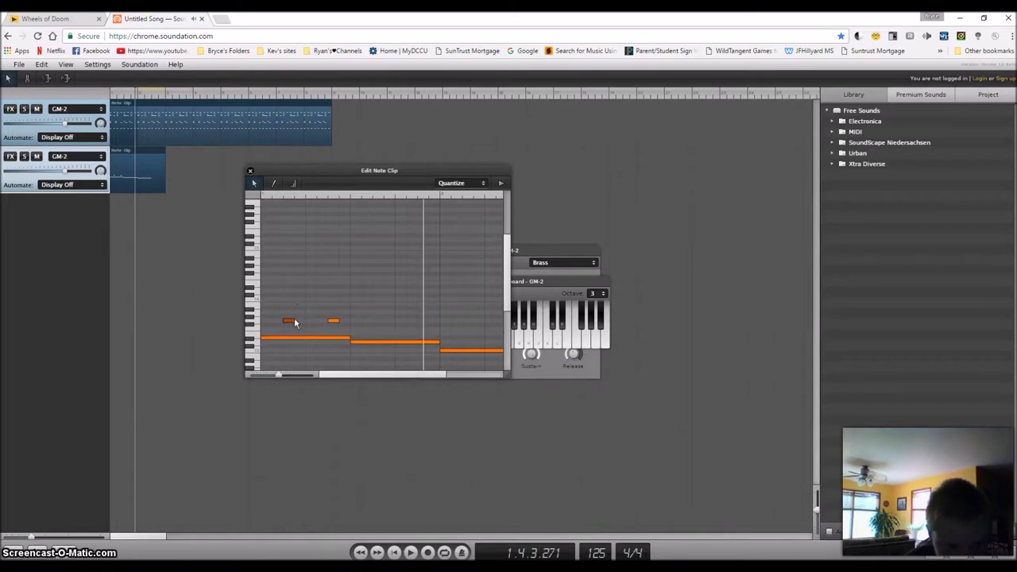
drag(294, 322, 337, 323)
click(273, 183)
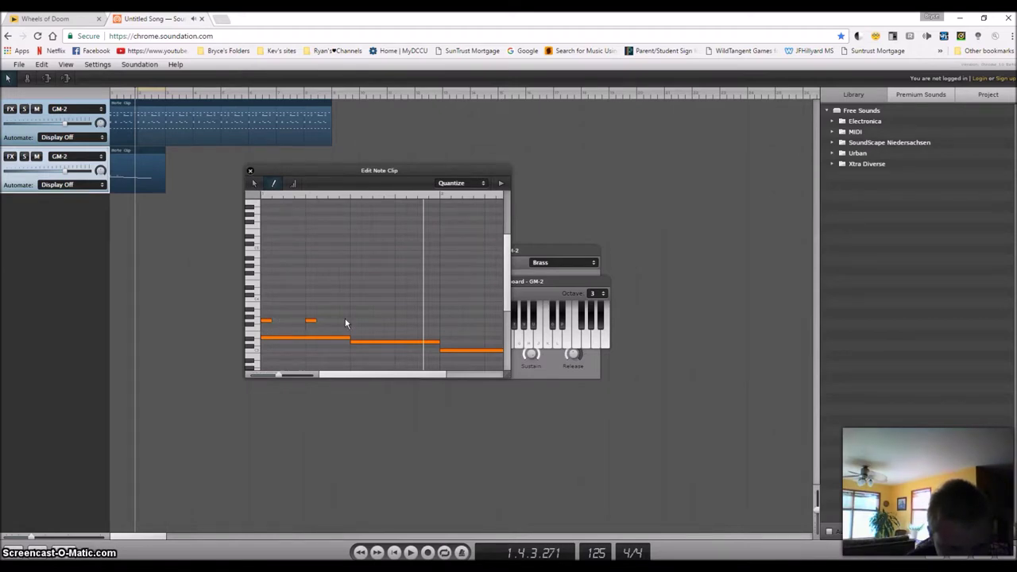
click(401, 321)
click(446, 321)
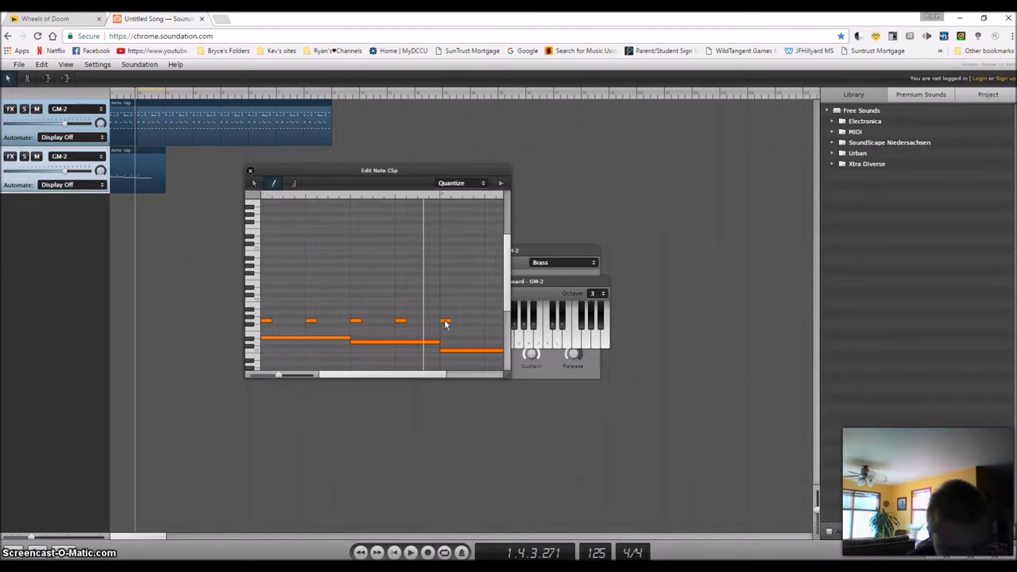
click(411, 552)
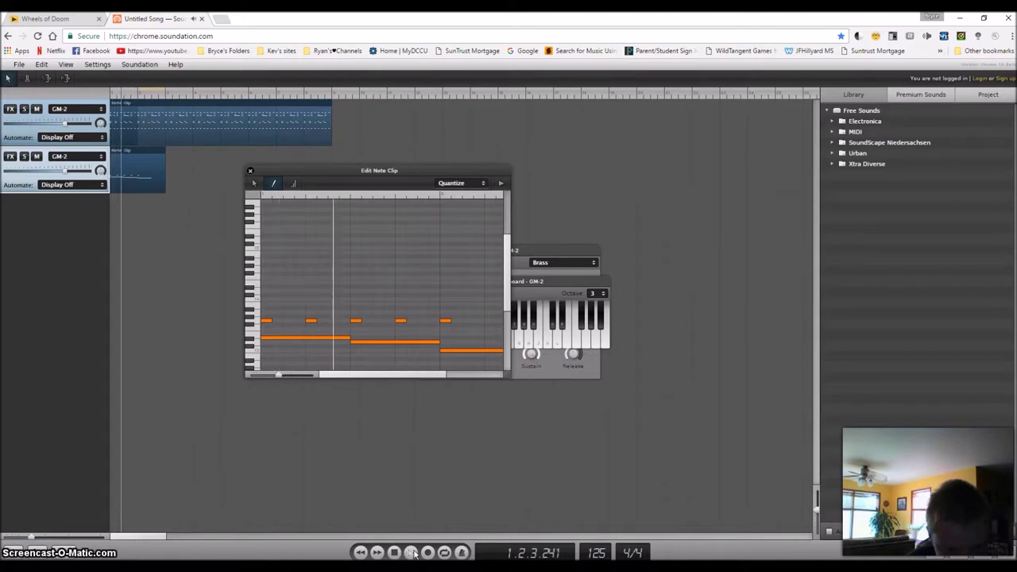
key(space)
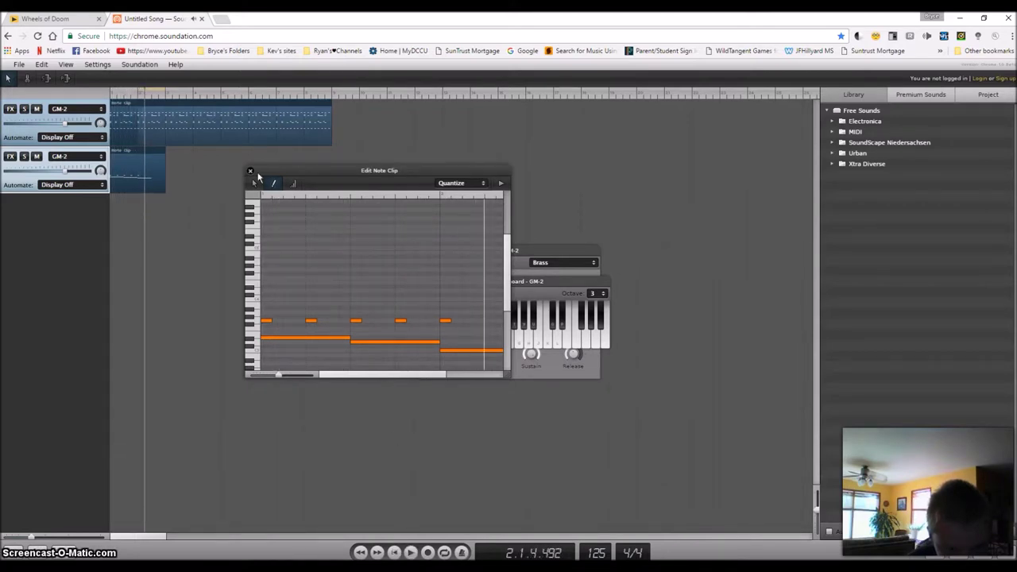
Shift all five short notes half a beat later onto the off-beats and play the clip.
key(v)
mouse_move(447, 286)
mouse_down()
mouse_move(264, 334)
mouse_move(299, 321)
mouse_up()
click(393, 554)
click(411, 554)
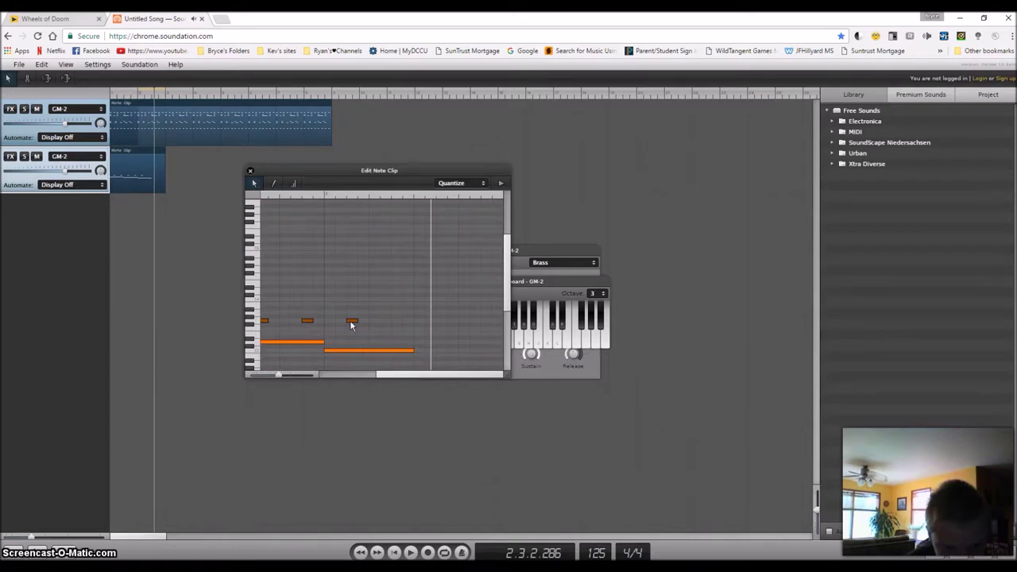
Try the five short notes a sixteenth earlier, return them to the off-beats, and play the clip after each shift.
drag(352, 321, 341, 321)
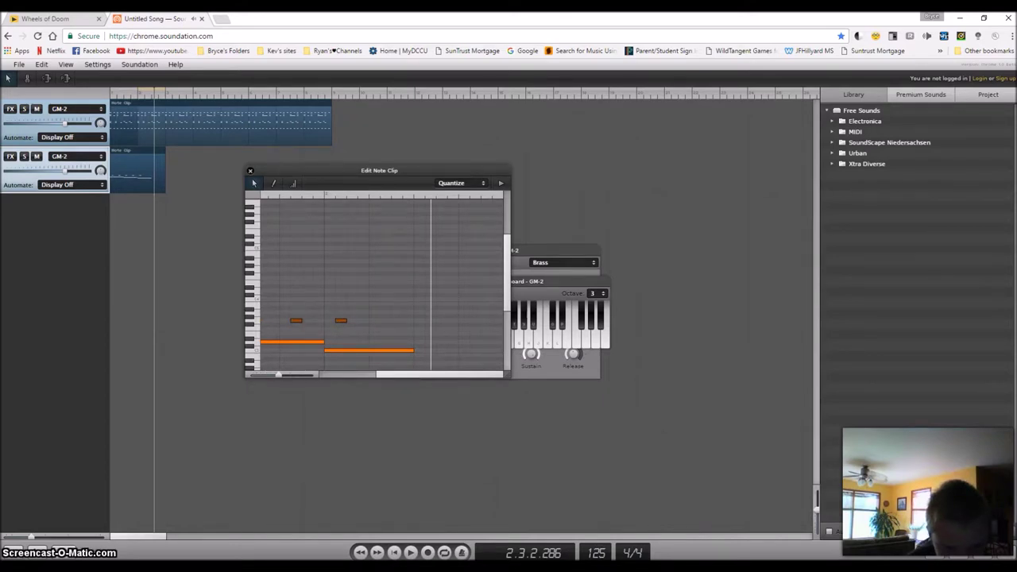
click(394, 553)
click(410, 553)
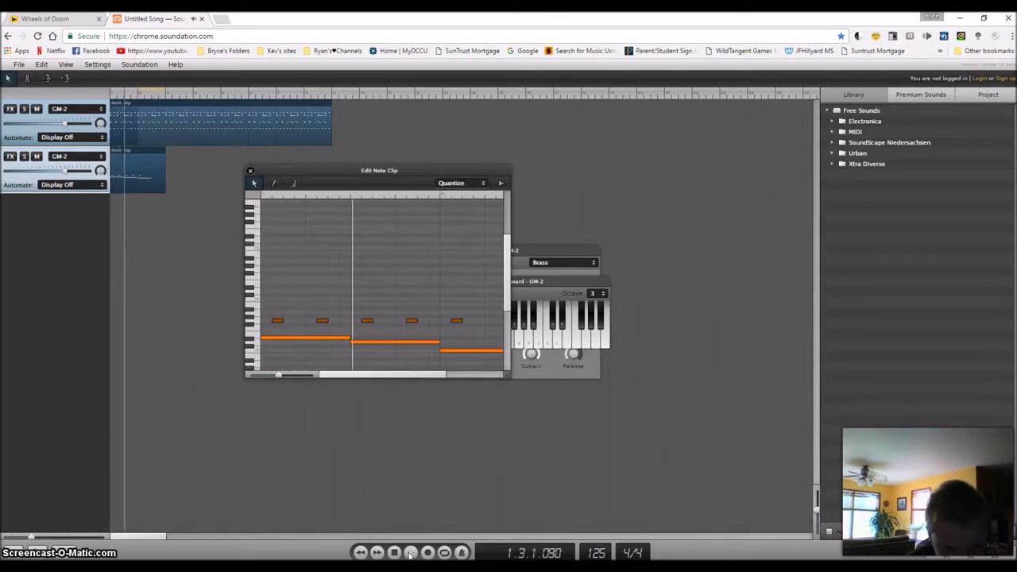
drag(277, 322, 288, 321)
click(394, 553)
click(411, 553)
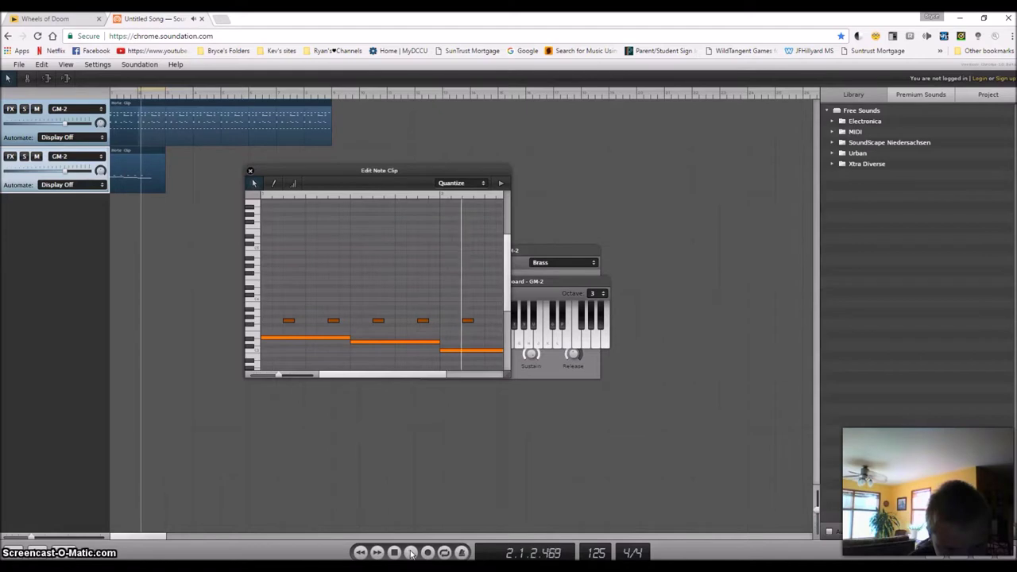
Add three short notes on the remaining off-beats of the second bar, at the same pitch, and play the clip.
click(273, 183)
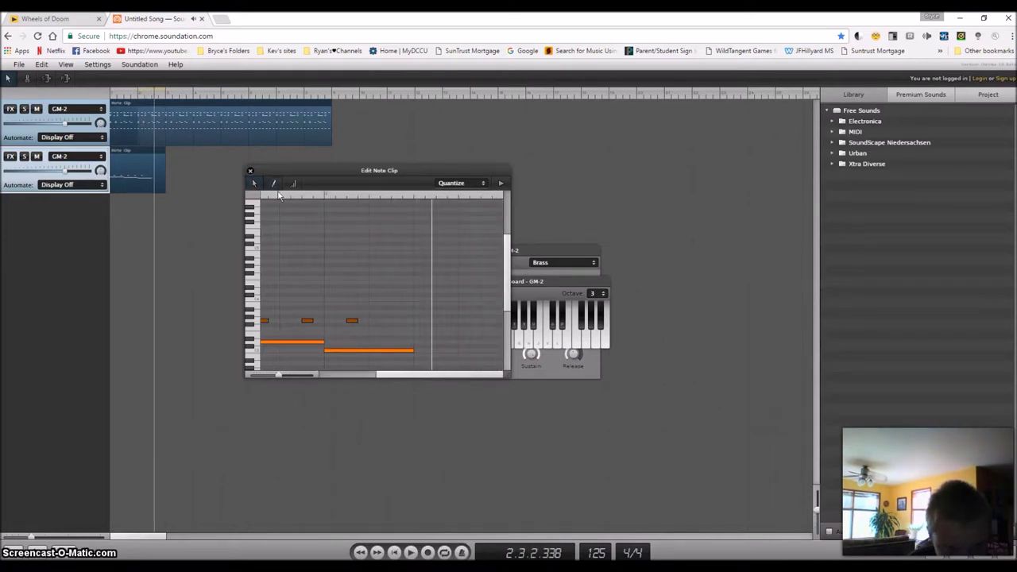
click(397, 320)
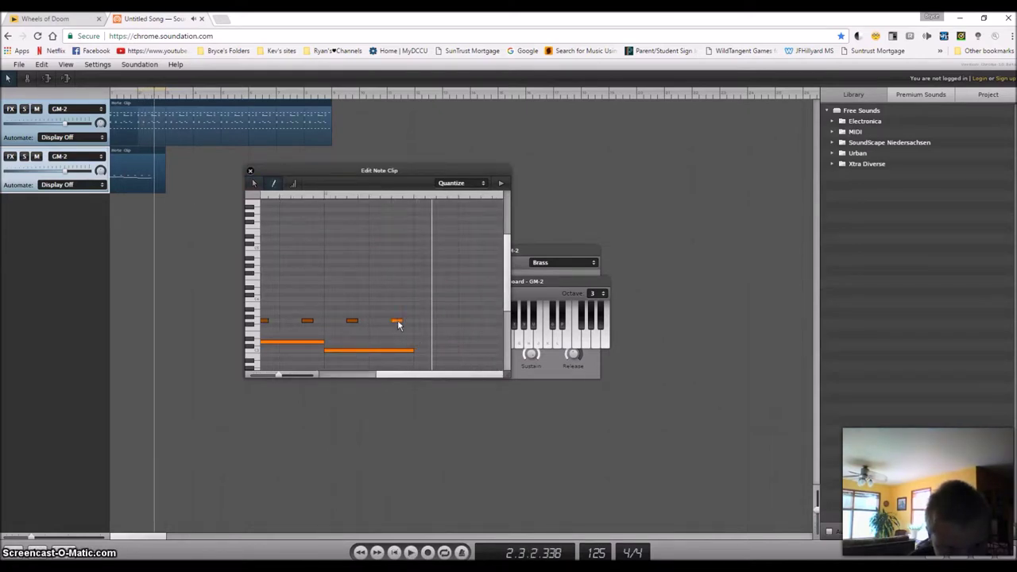
click(441, 321)
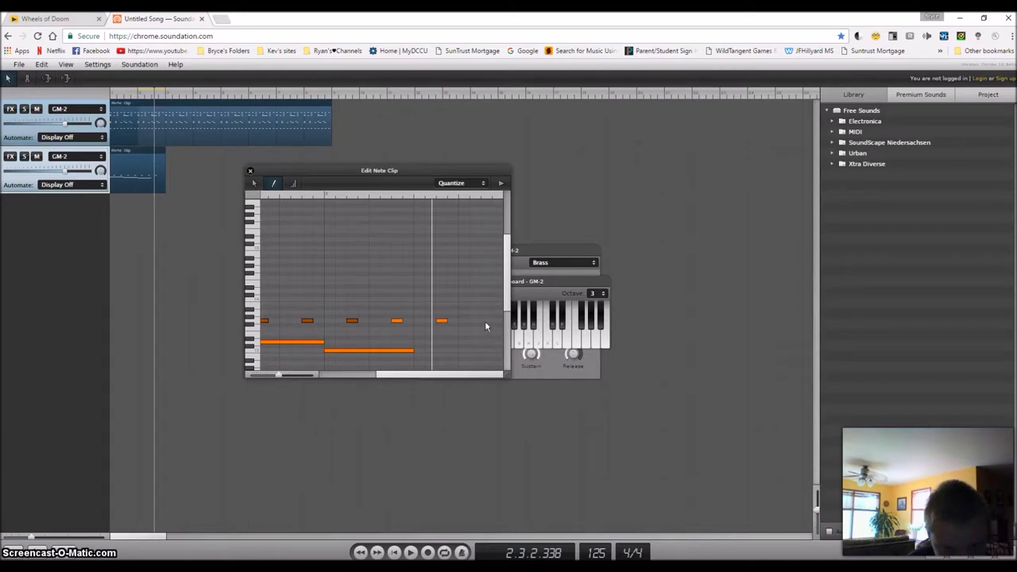
click(411, 552)
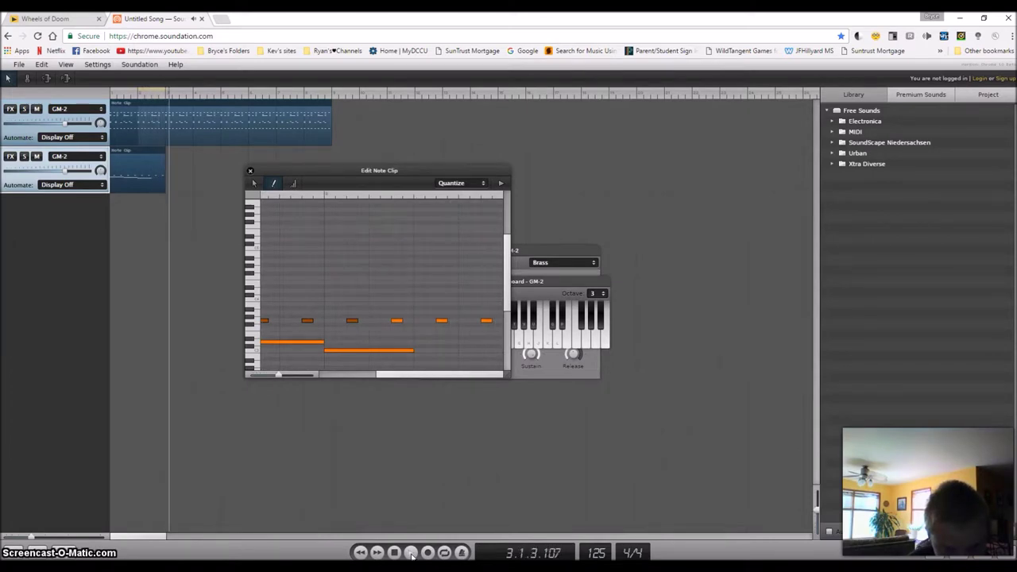
Loop the second track's clip out to the end of the first track's clip, play it, and lengthen the last bass note to fill bar two.
drag(162, 150, 296, 145)
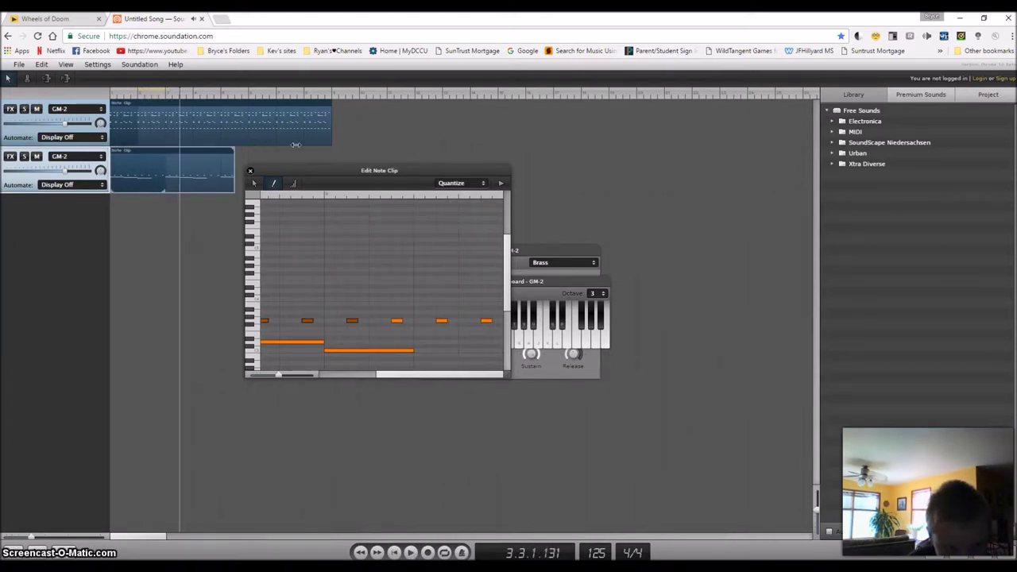
click(392, 552)
click(410, 551)
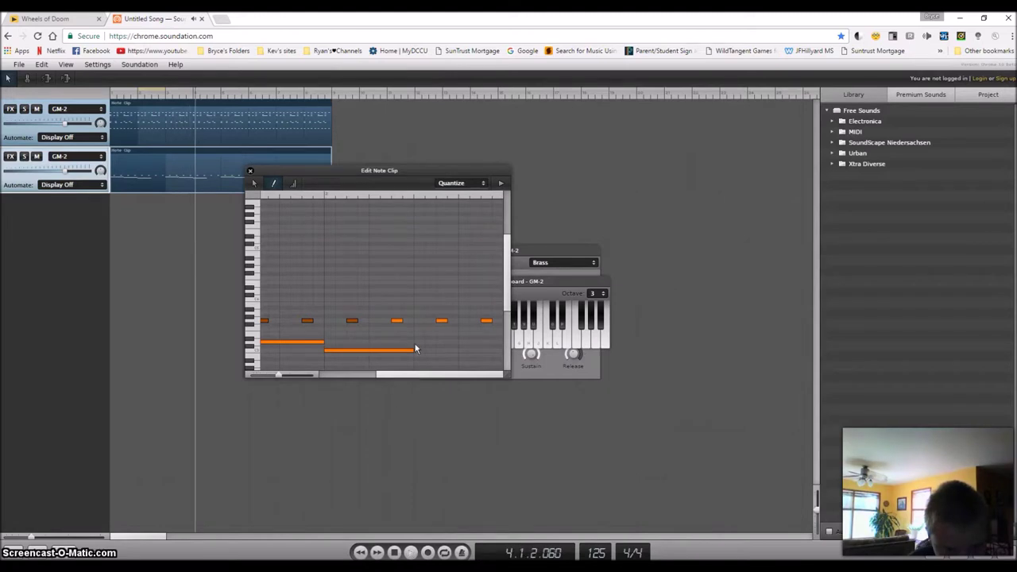
drag(413, 351, 502, 356)
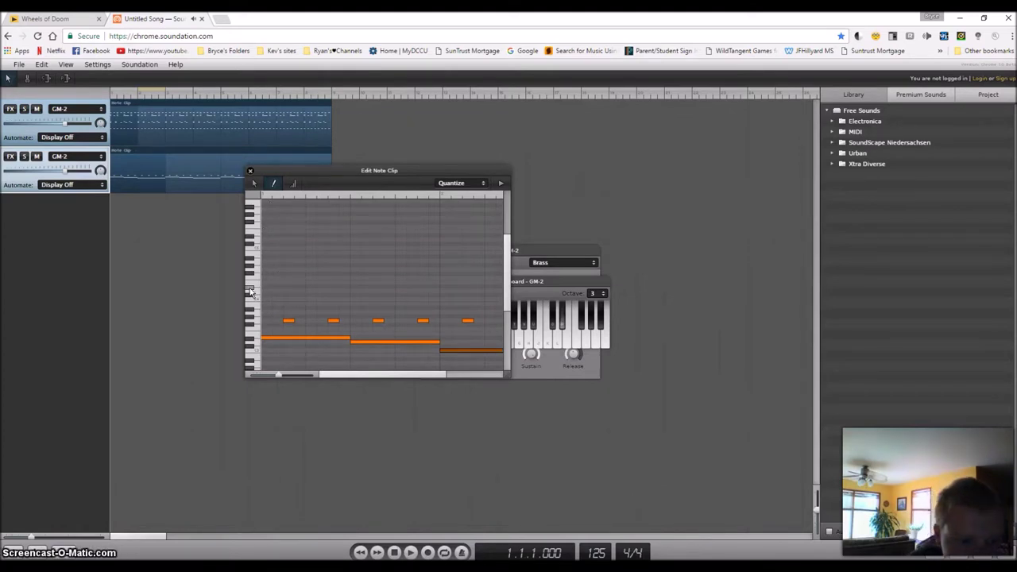
Copy all notes in the clip to a parallel layer about nine semitones higher and play the result.
click(254, 184)
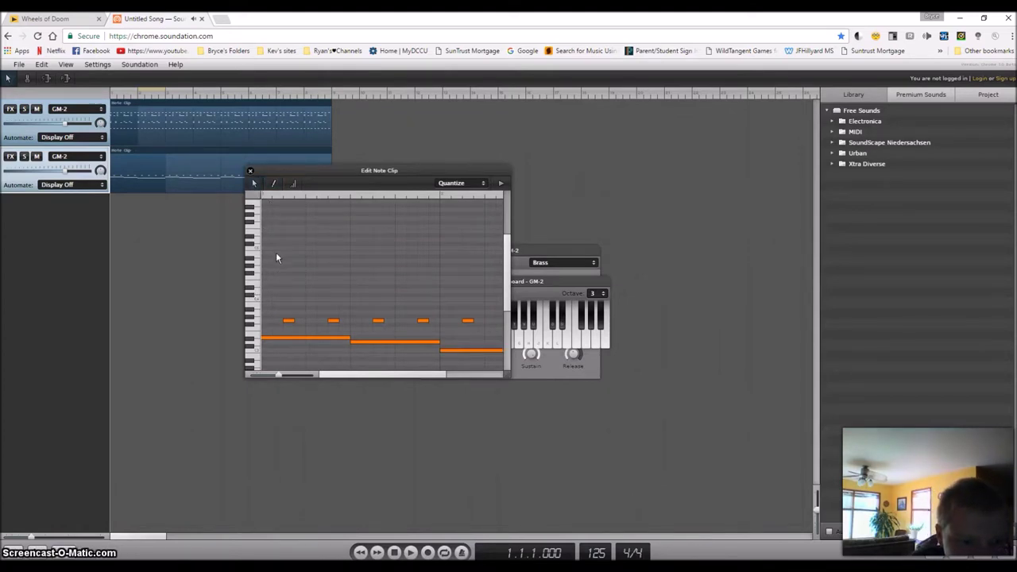
key(ctrl+a)
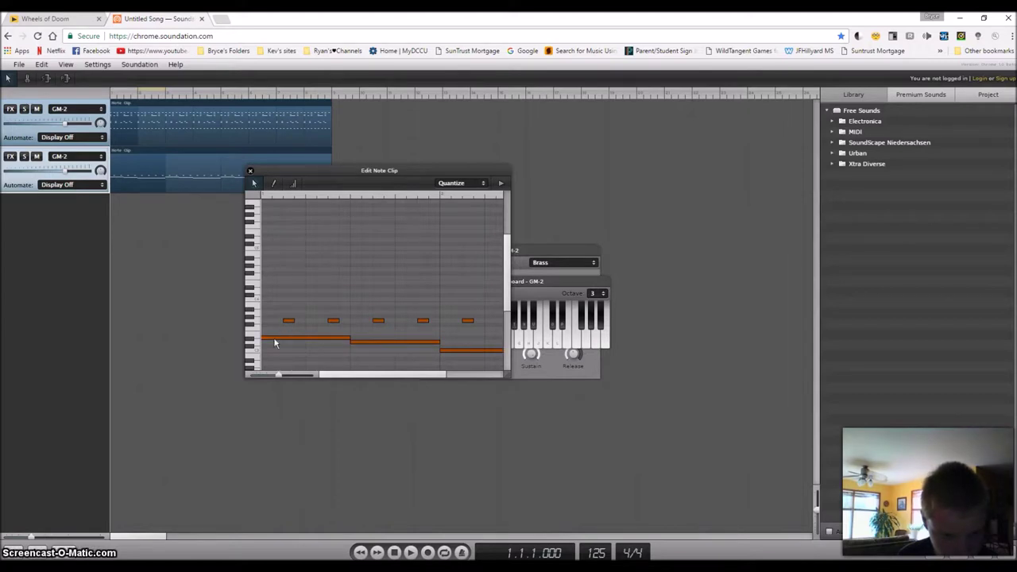
drag(273, 340, 271, 306)
key(Up)
click(392, 552)
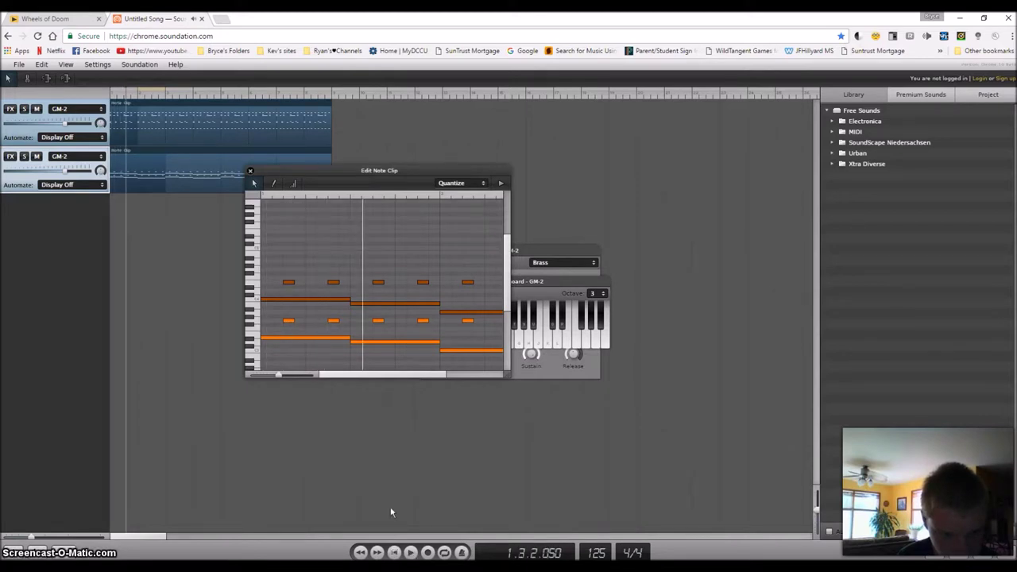
Raise the copied note layer three semitones to an octave above the original, play the song, and set the tuba's release to 390 ms.
drag(268, 303, 267, 292)
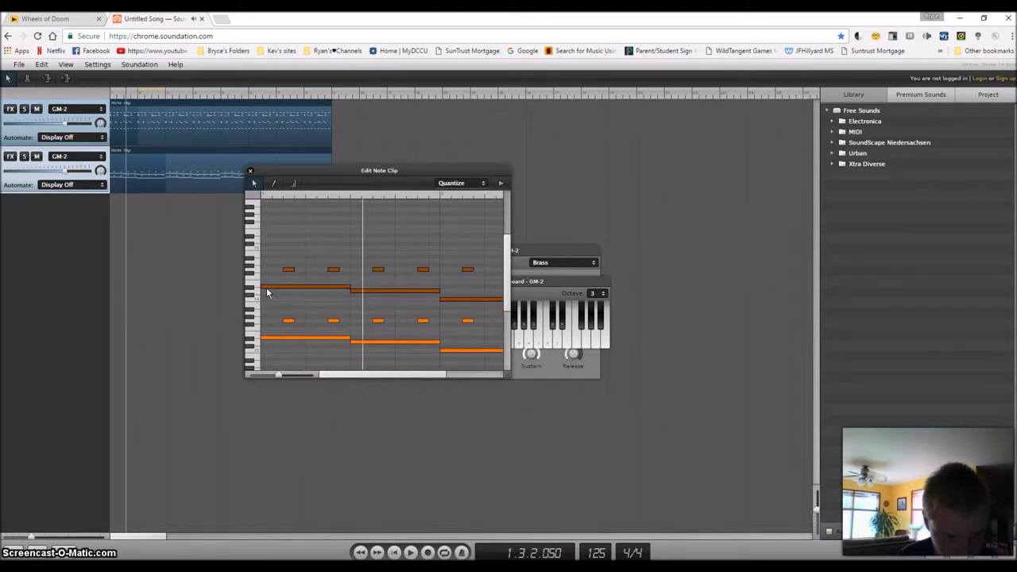
click(392, 552)
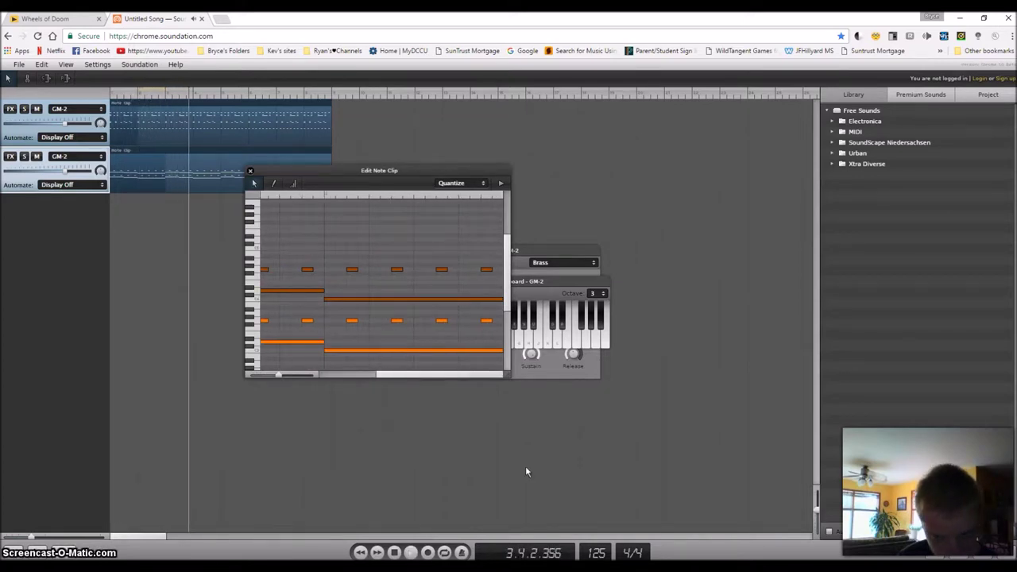
click(569, 367)
drag(571, 385, 574, 367)
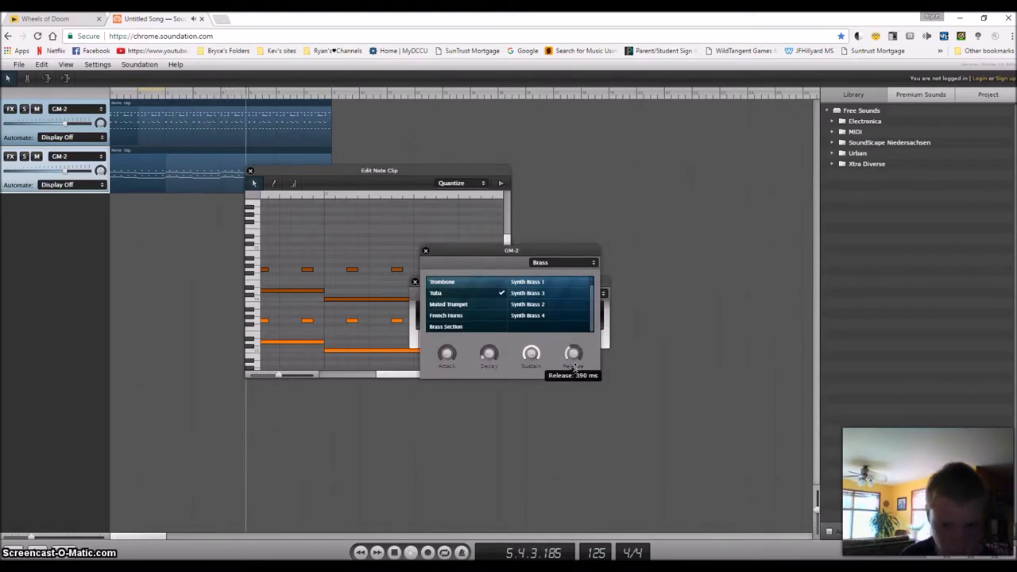
Close the tuba's instrument window, the virtual keyboard and the note editor, and stop playback.
click(425, 250)
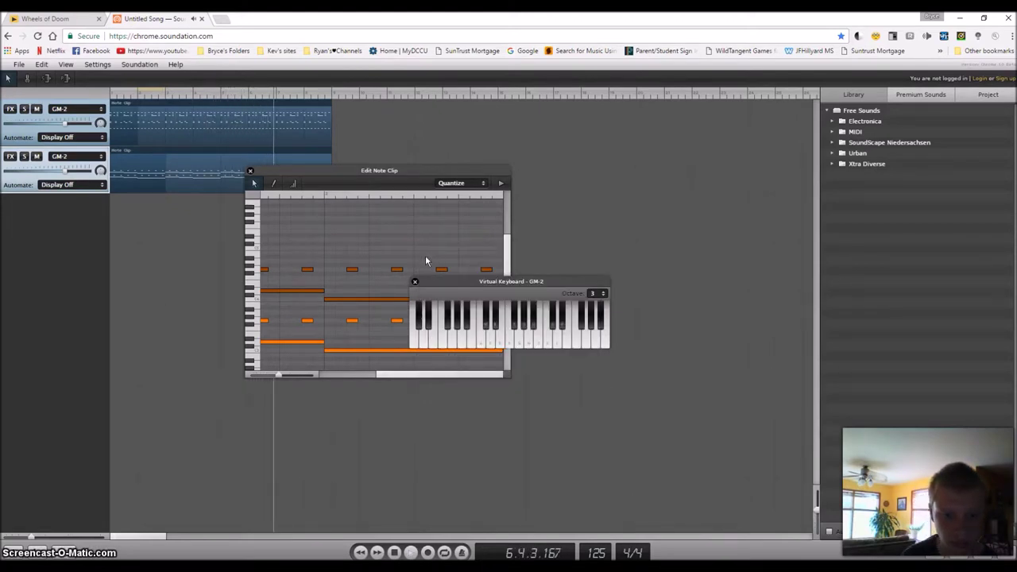
click(415, 283)
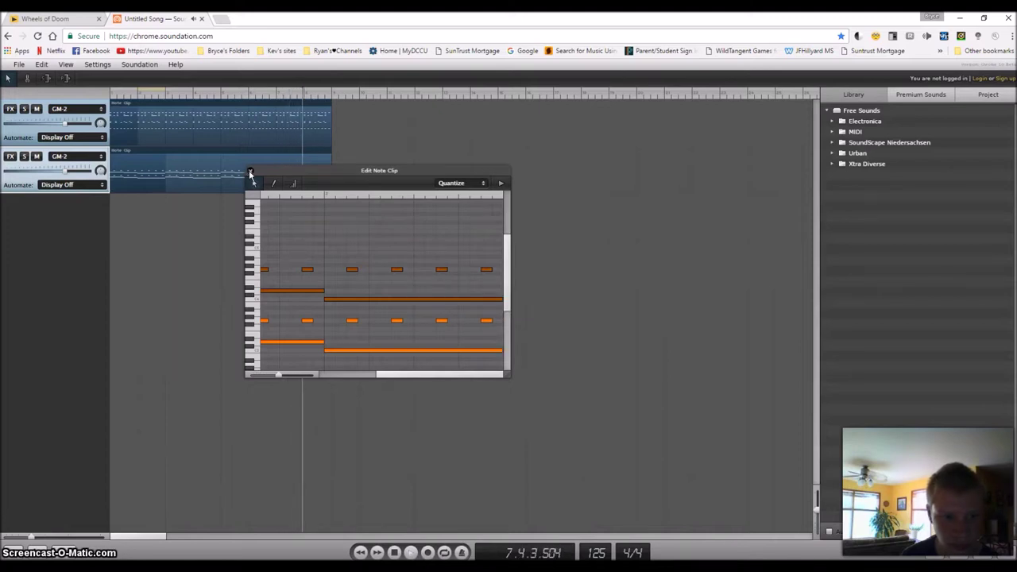
click(250, 172)
key(space)
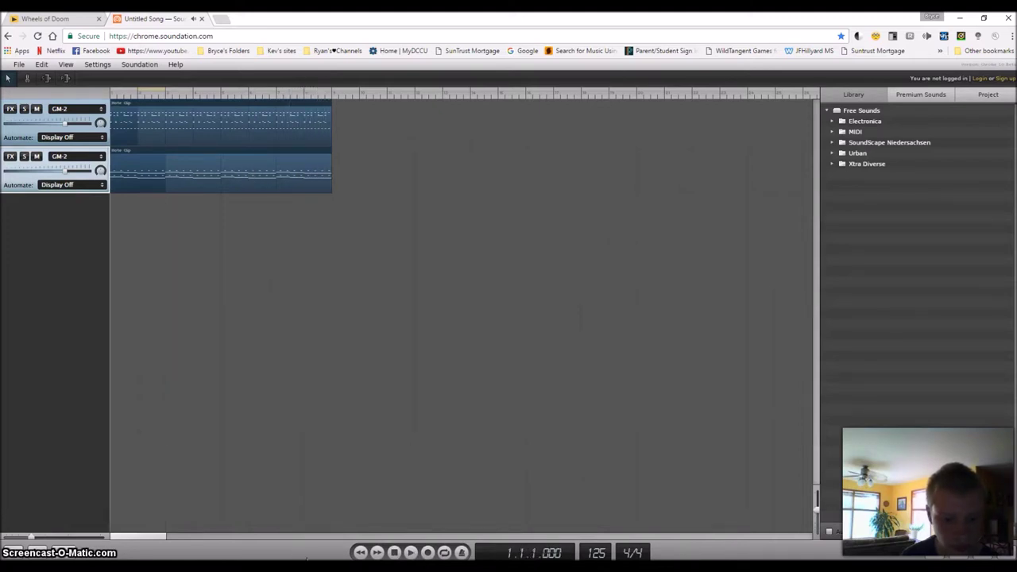
Add a third instrument track using the GM-2 instrument and load the Mandolin sound from the Guitar category.
click(124, 181)
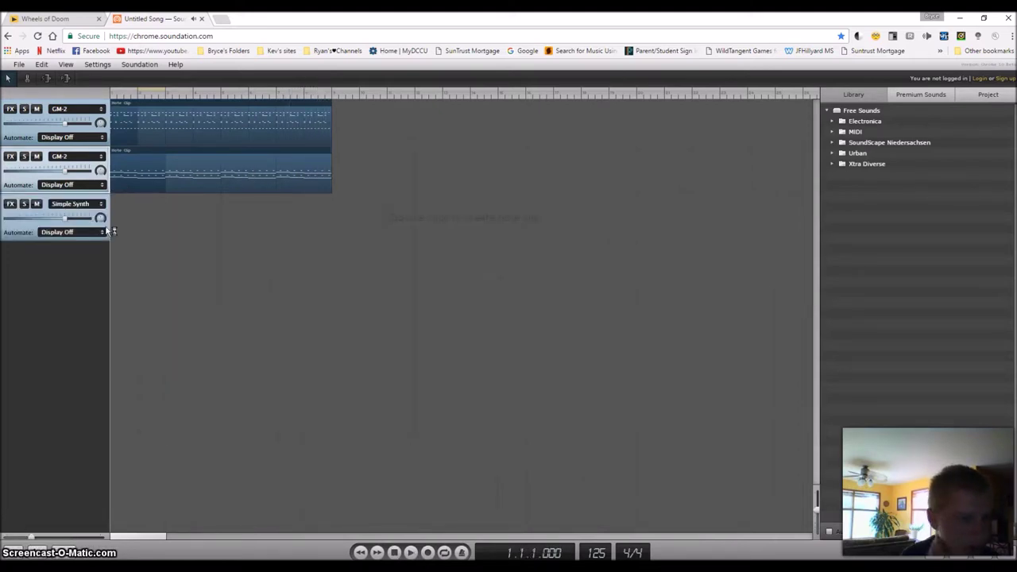
click(99, 206)
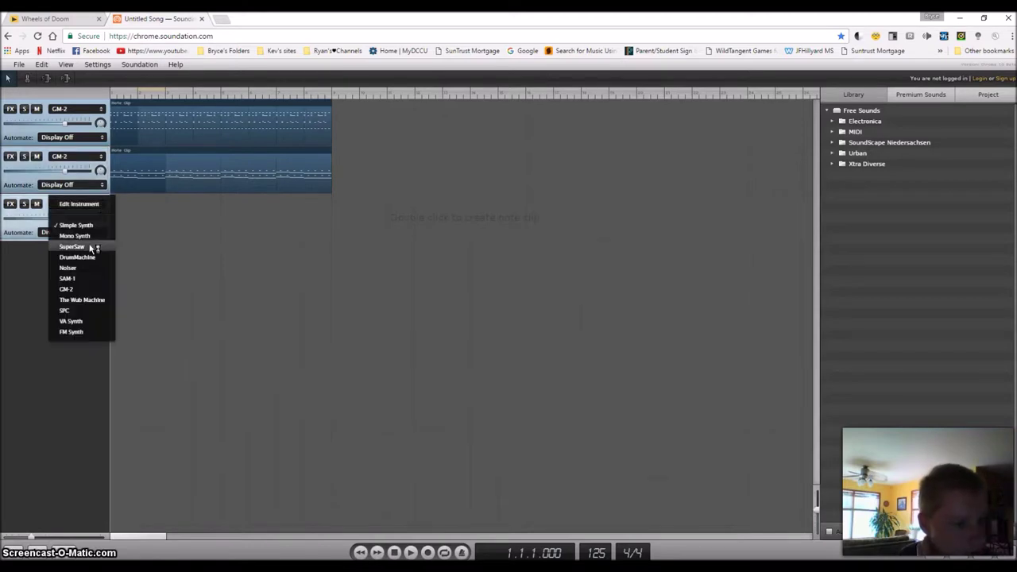
click(66, 289)
click(542, 265)
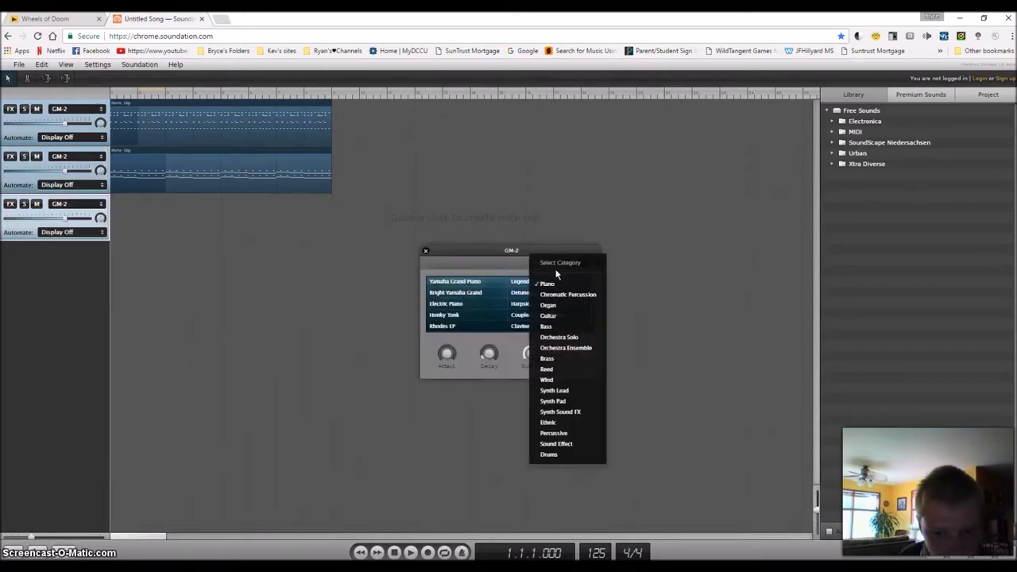
click(548, 325)
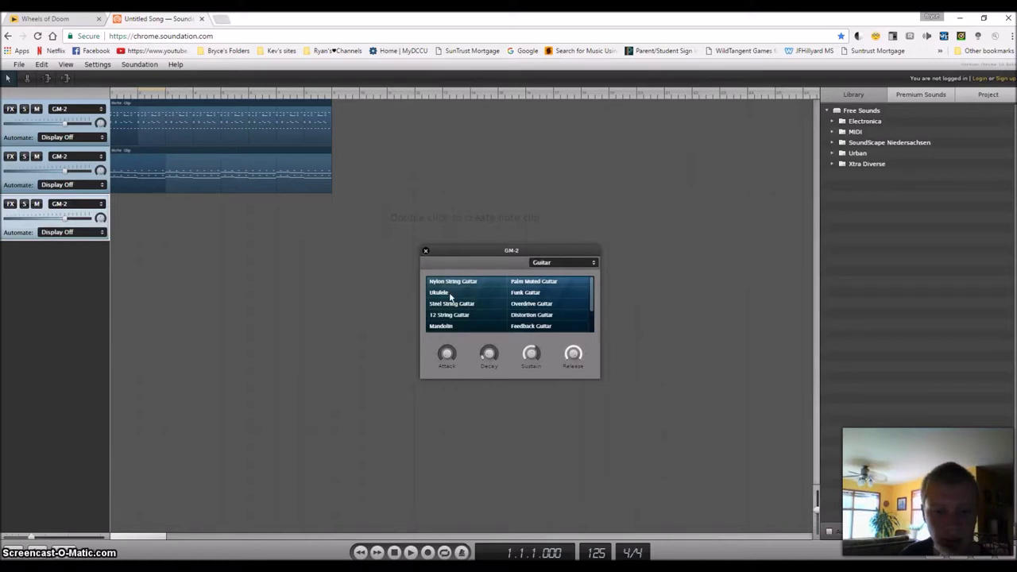
scroll(455, 308, down, 1)
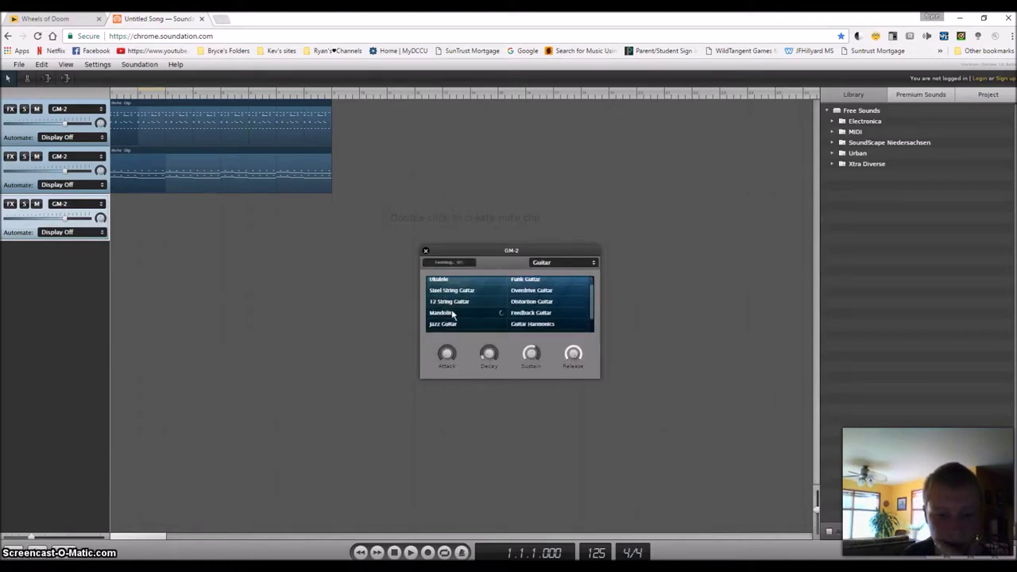
Create a note clip on the third track, place it at the start of the song, and move its editor clear of the instrument window.
double_click(326, 217)
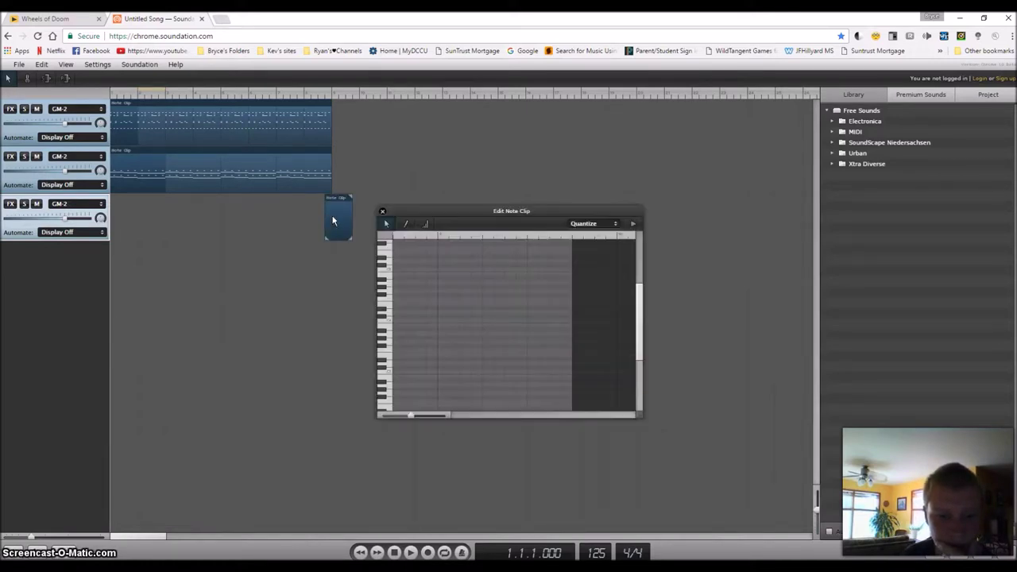
drag(333, 221, 120, 221)
drag(419, 215, 592, 210)
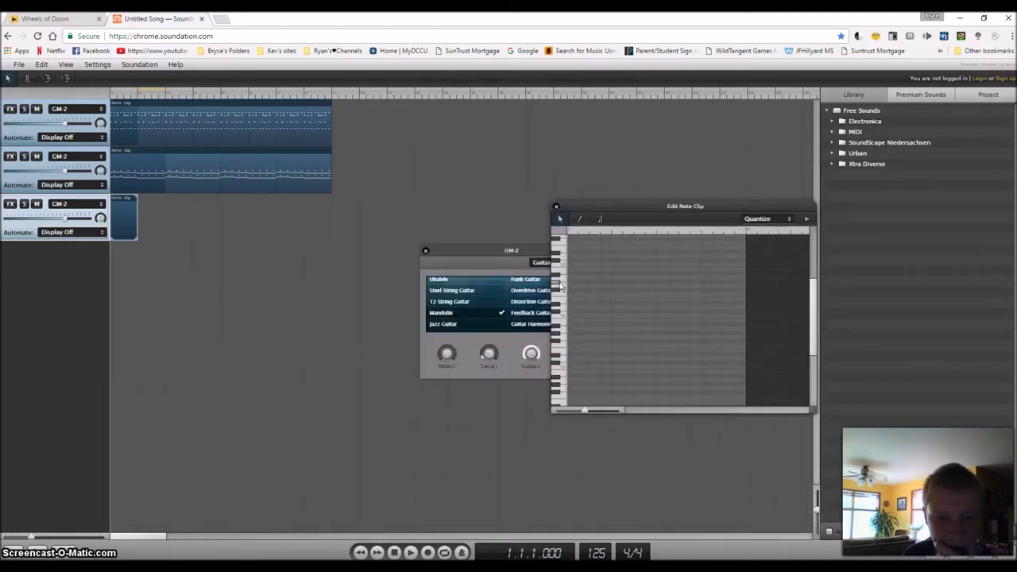
Change the third track's sound to Steel String Guitar, audition a note, and open the track's virtual keyboard.
click(475, 292)
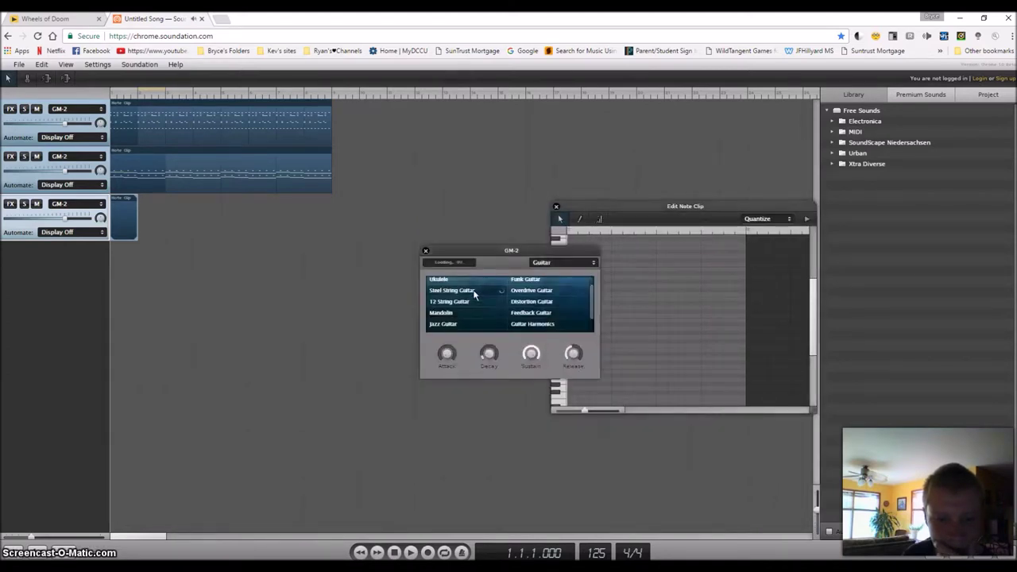
drag(547, 253, 423, 240)
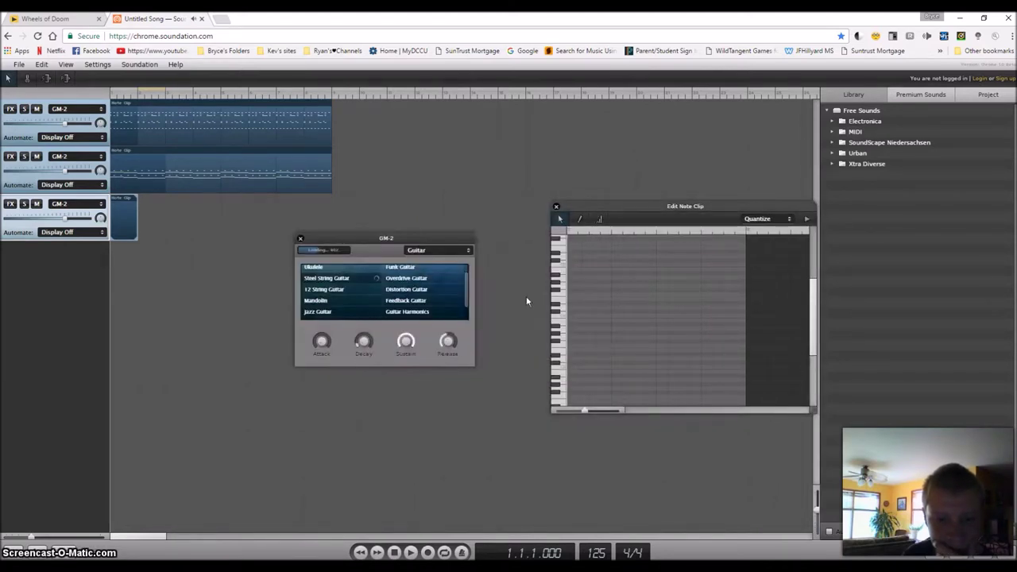
click(563, 319)
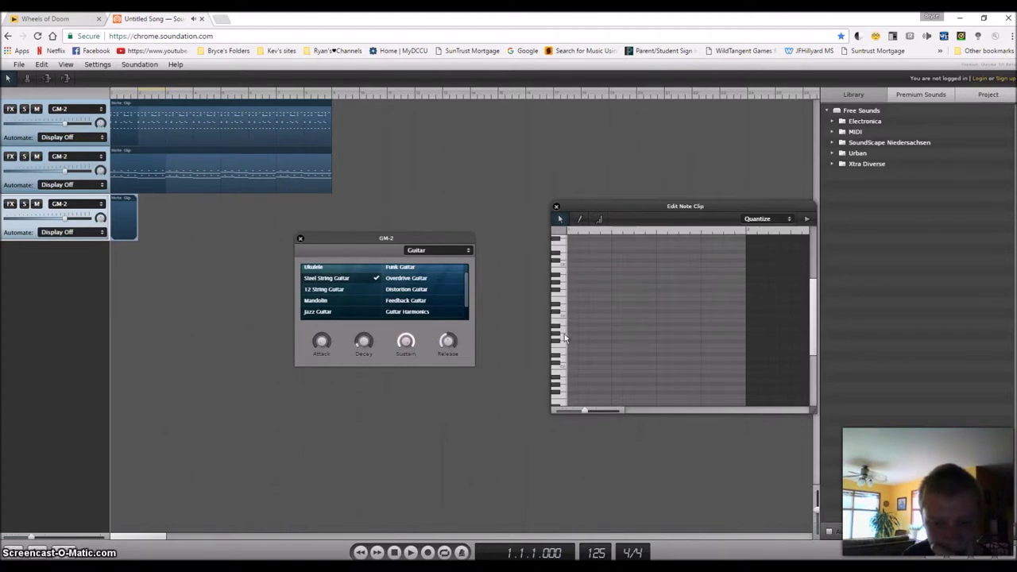
click(69, 64)
click(102, 133)
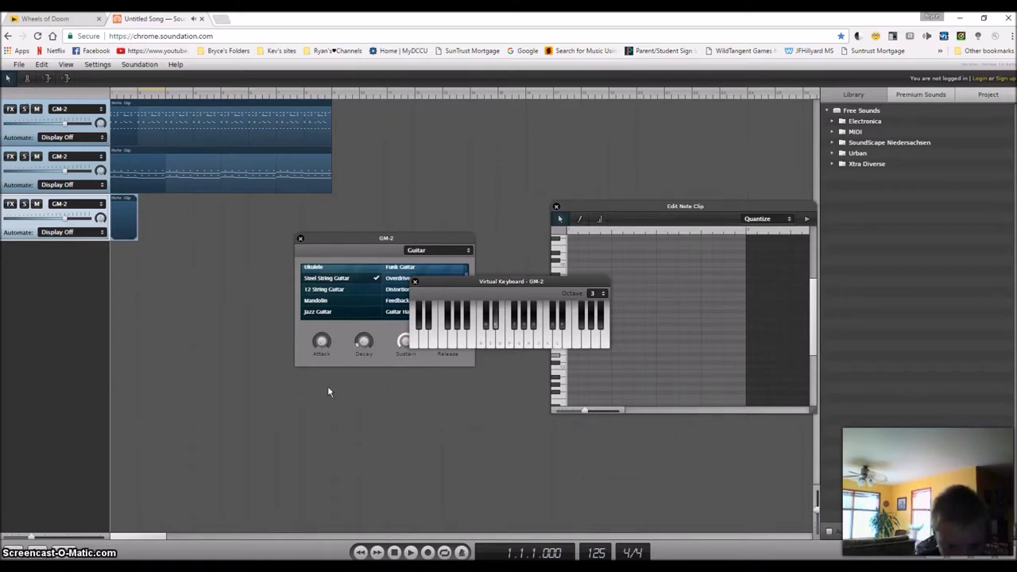
Set the virtual keyboard to octave 4 and replay the song from the start to try out a guitar part over it.
click(410, 554)
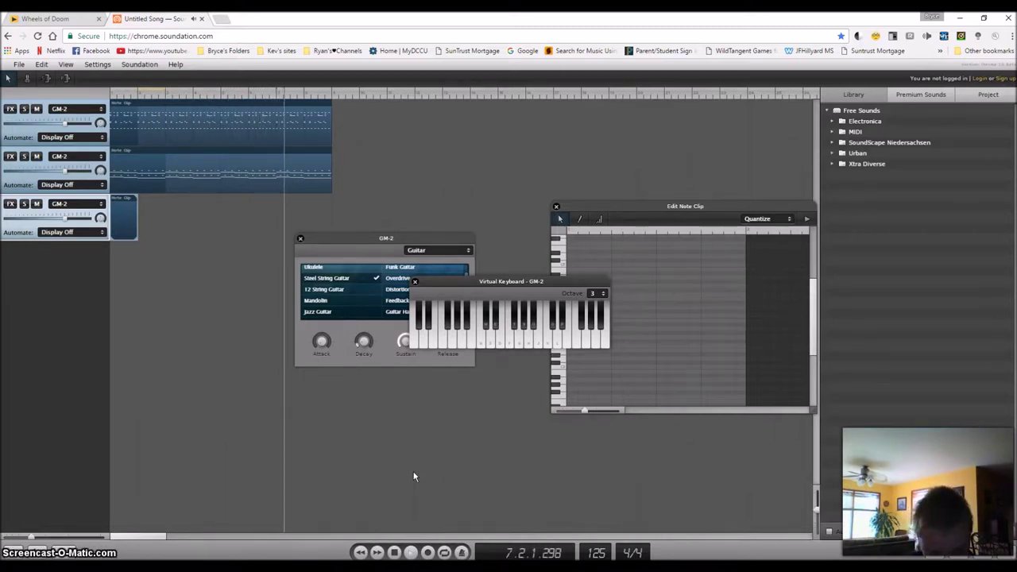
click(601, 293)
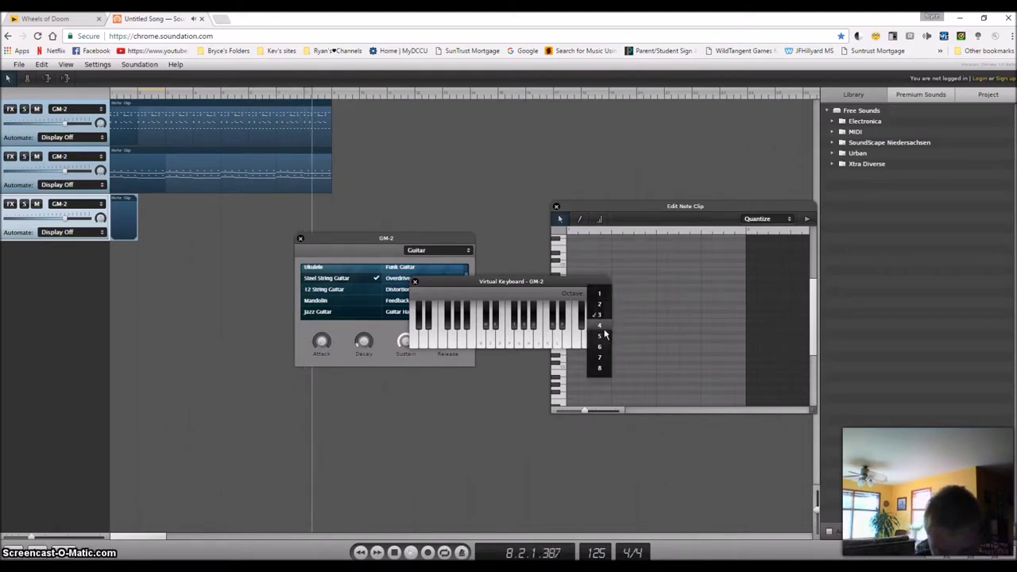
click(603, 326)
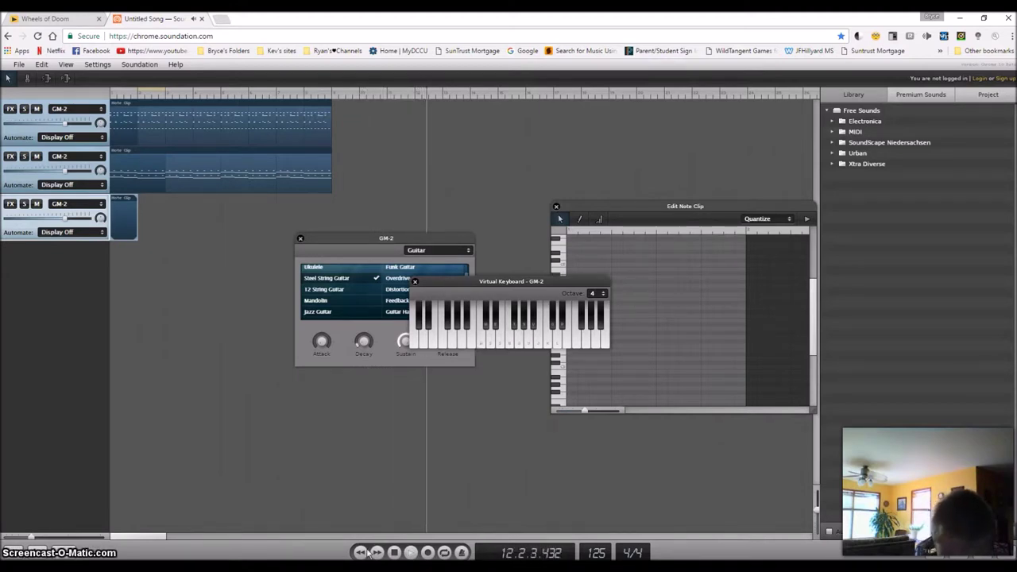
click(399, 554)
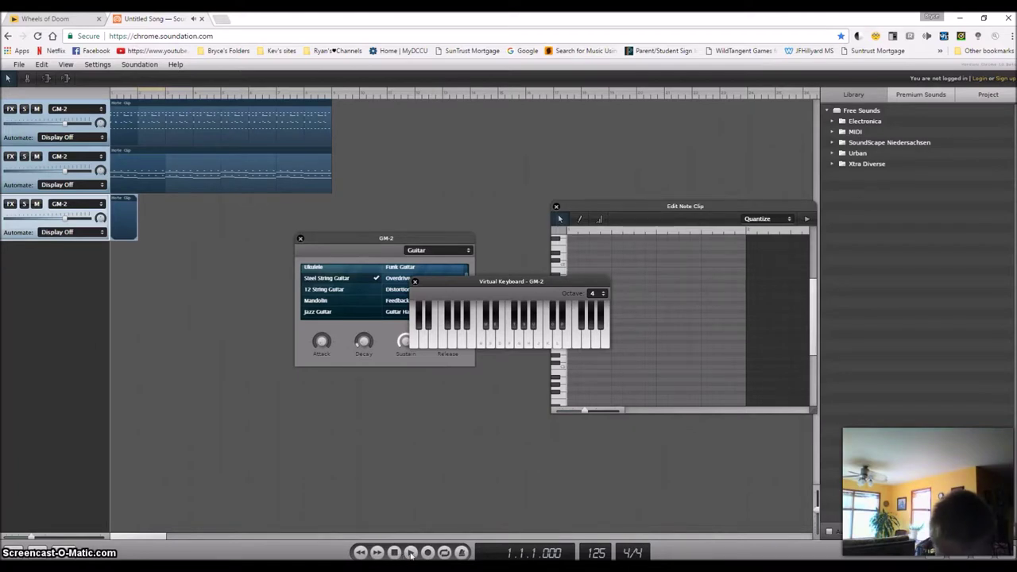
click(411, 554)
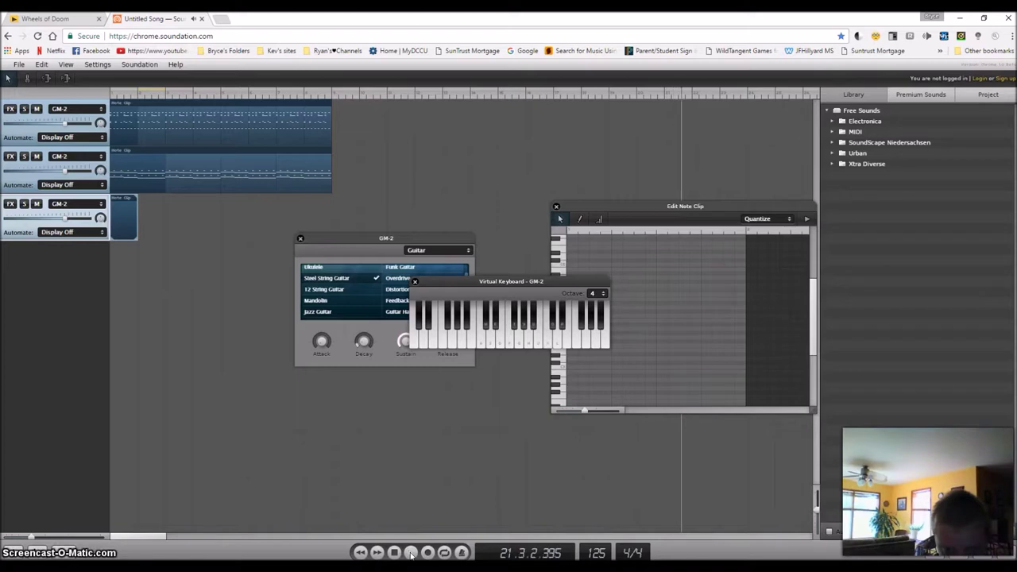
click(395, 553)
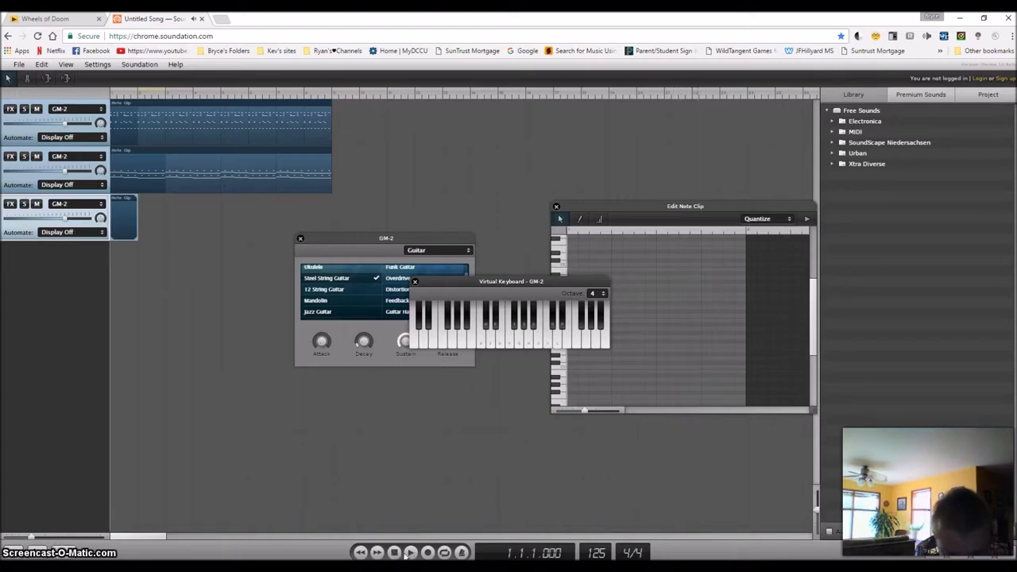
click(411, 553)
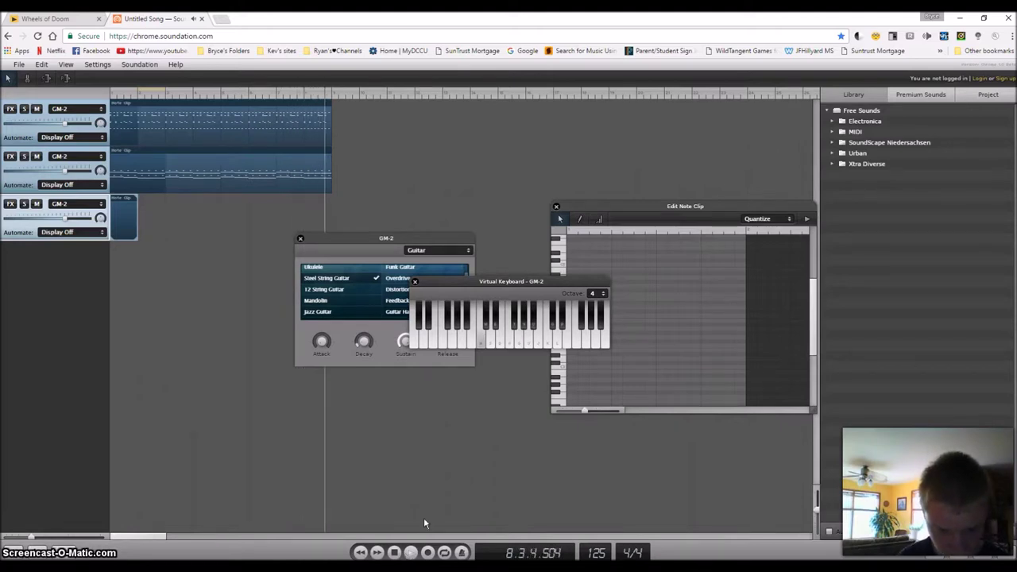
Set the virtual keyboard to octave 3 and play the song from the start again.
click(598, 293)
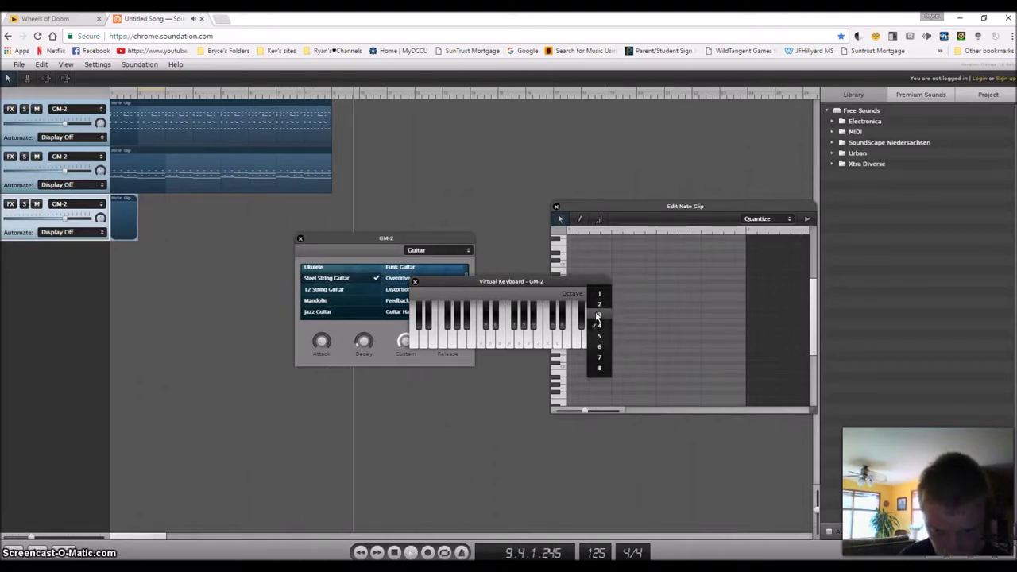
click(599, 315)
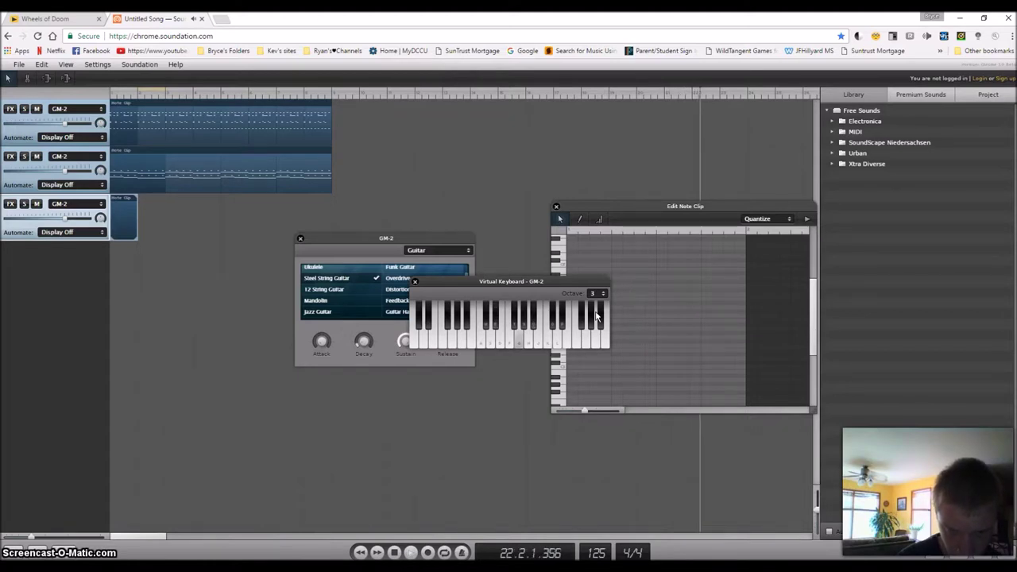
click(395, 552)
click(411, 553)
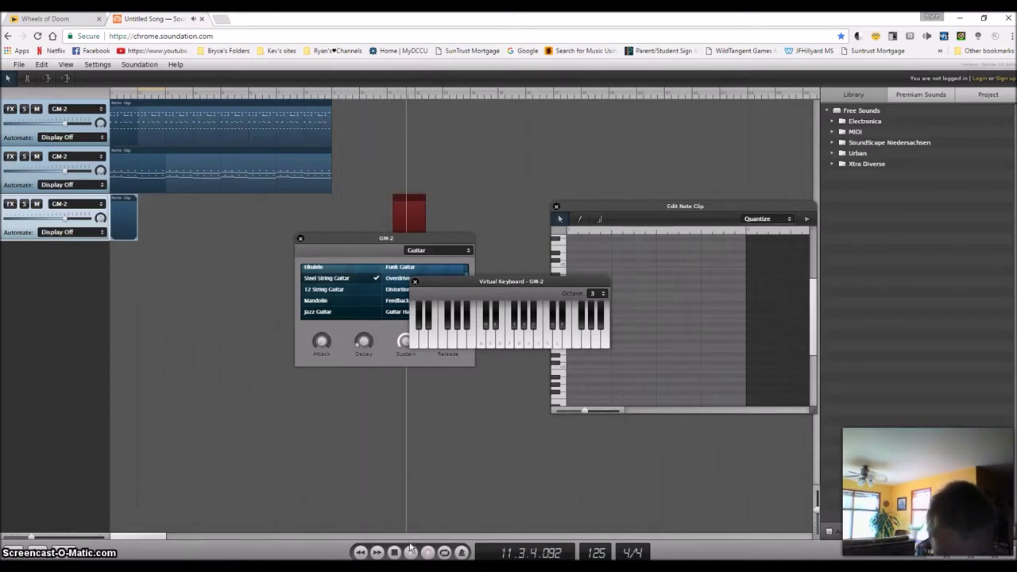
Try out short guitar phrases around G, A and B, with D sharp and A sharp, on the virtual keyboard while playback is stopped.
key(g)
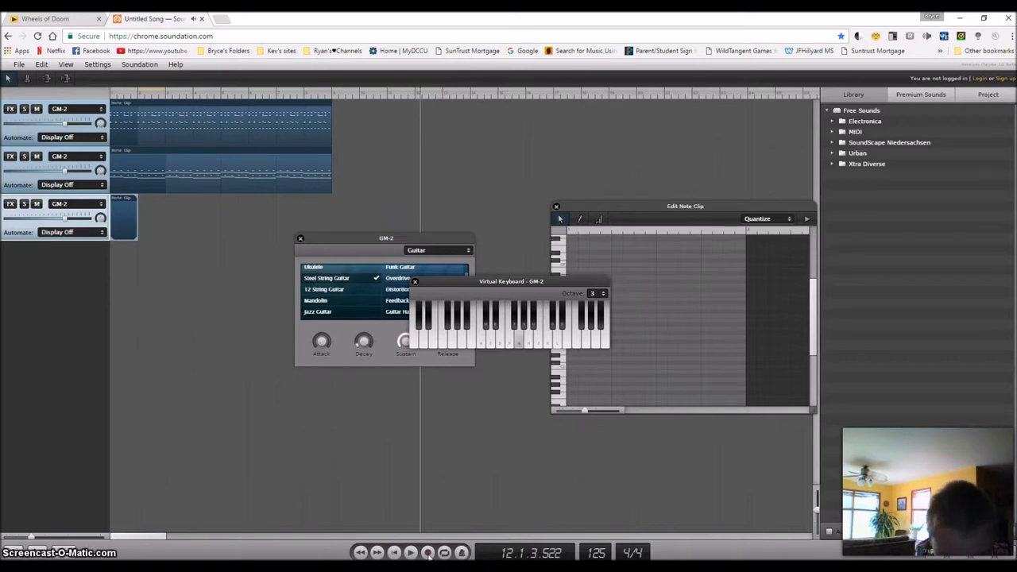
key(j)
key(g)
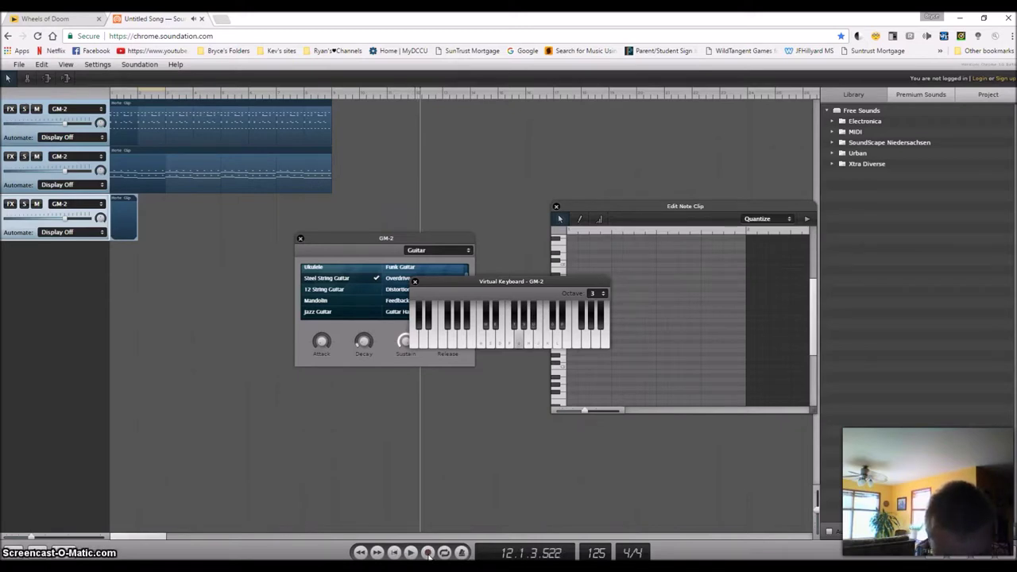
key(h)
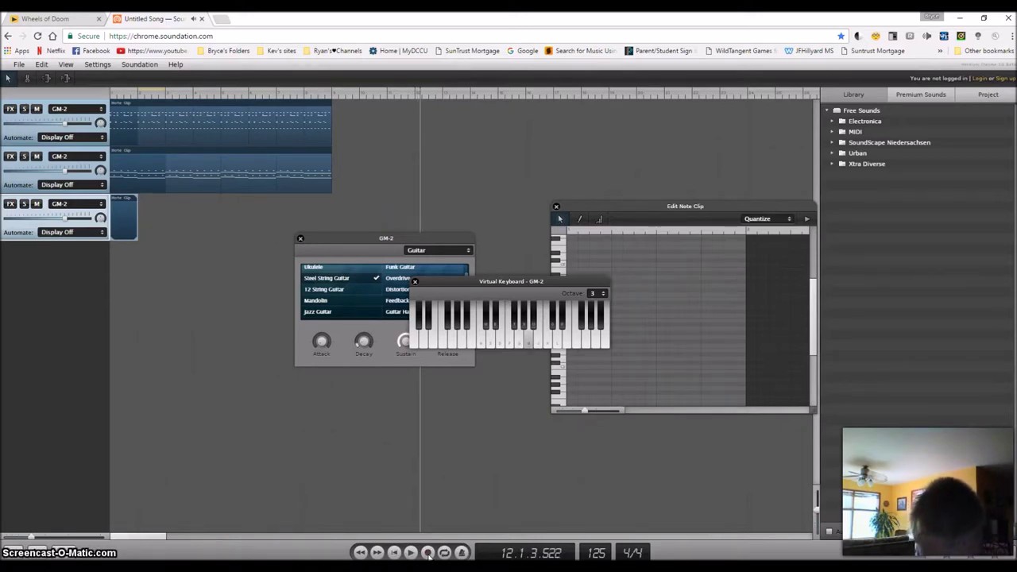
key(g)
key(g)
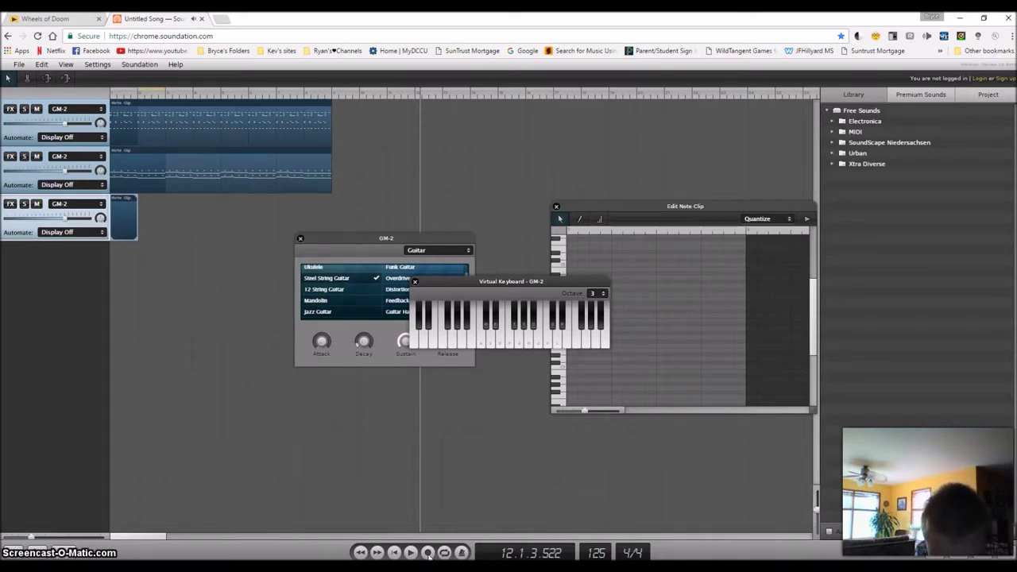
key(e)
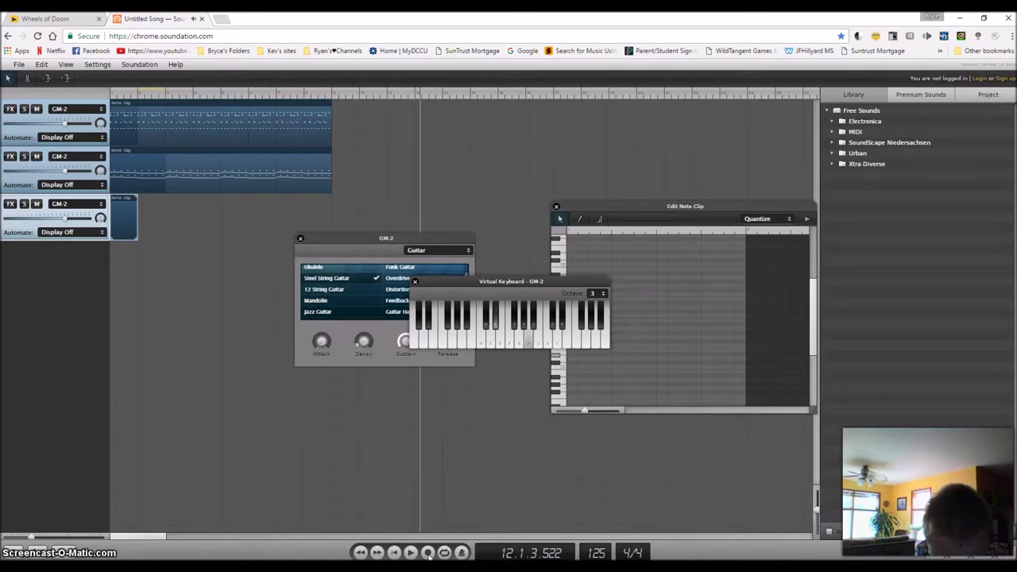
key(g)
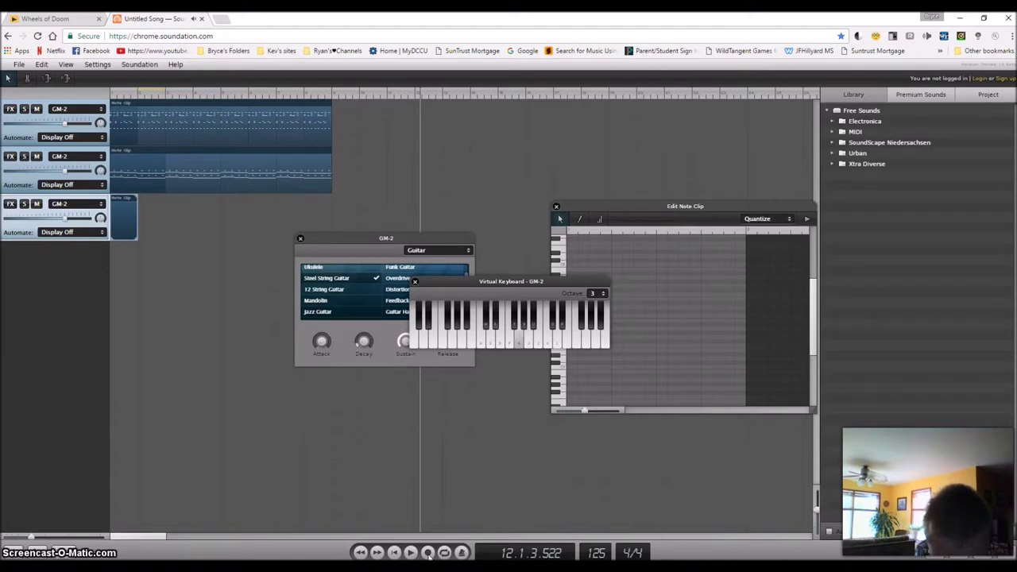
key(g)
key(h)
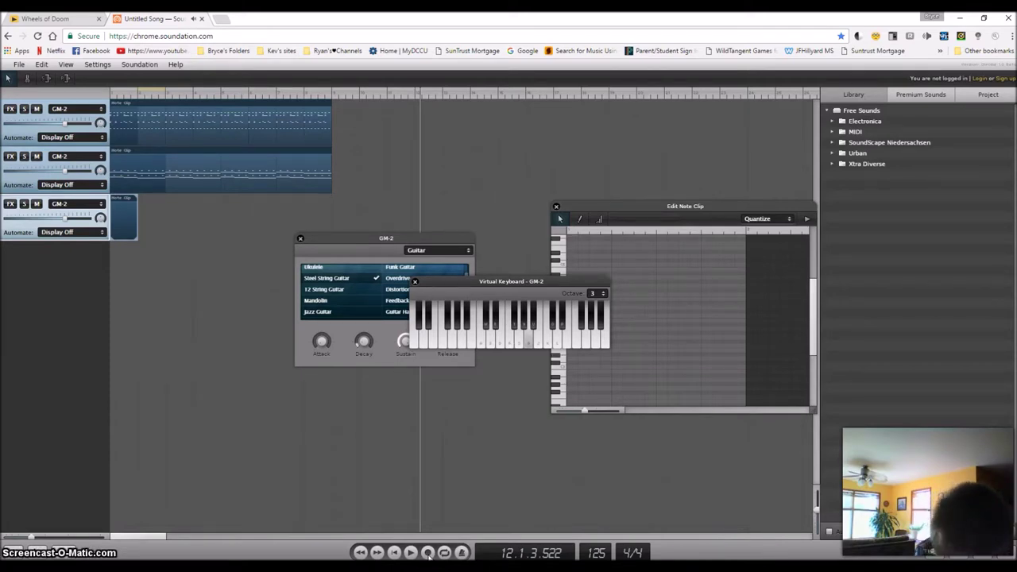
key(g)
key(u)
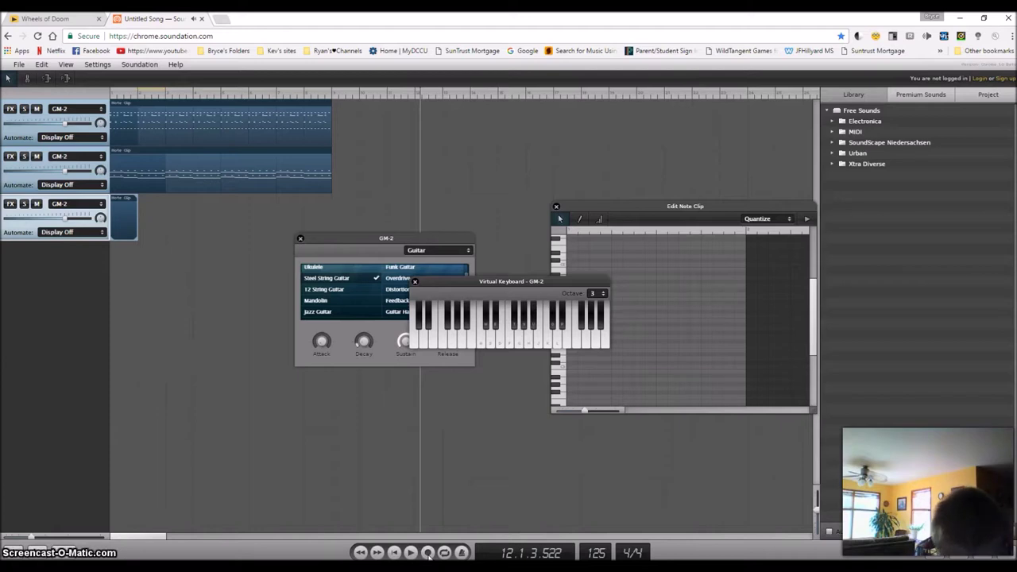
Try out alternating A and G guitar notes on the virtual keyboard, and return the playhead to the song's start.
key(h)
key(g)
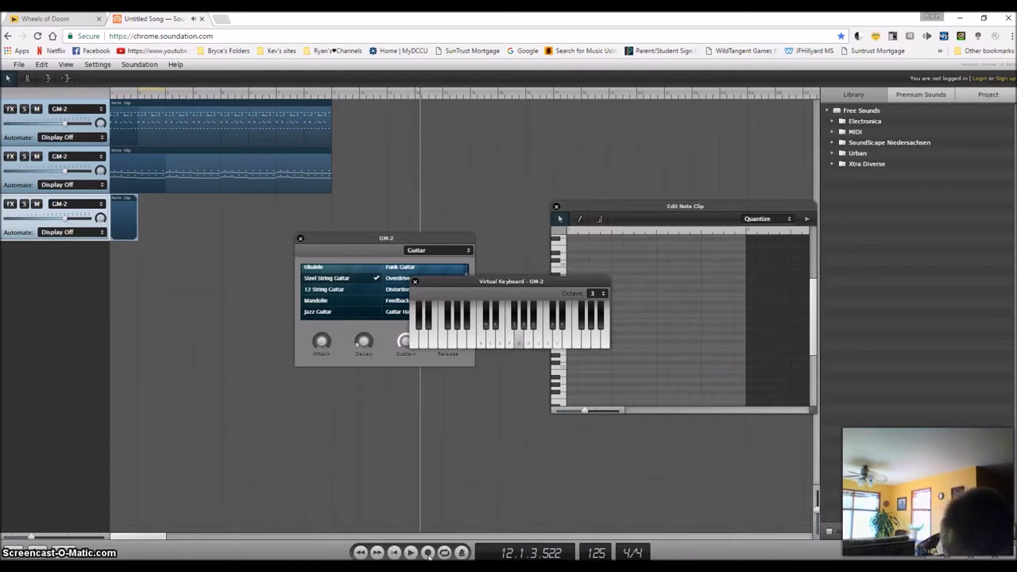
key(h)
key(g)
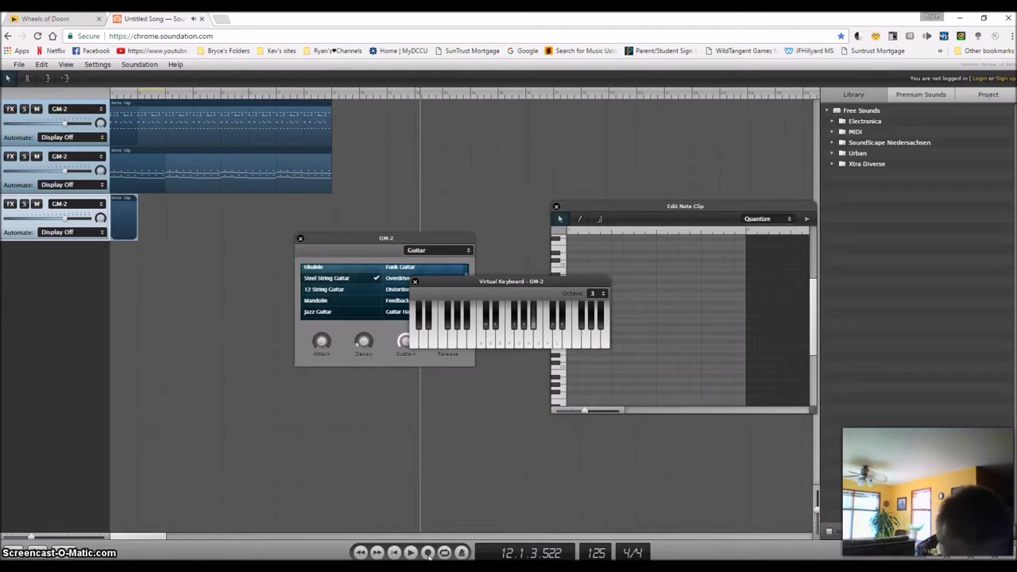
key(g)
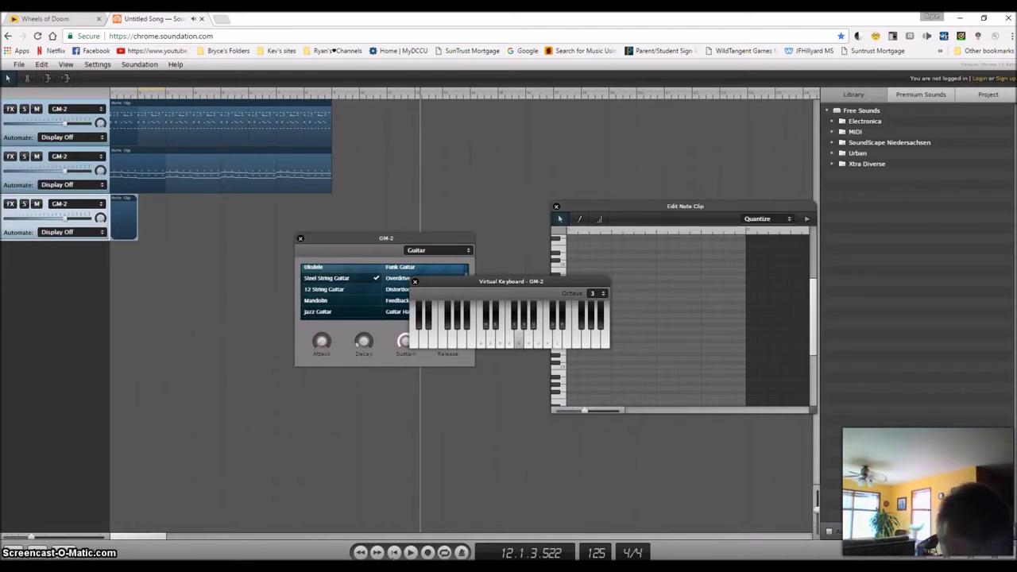
click(394, 554)
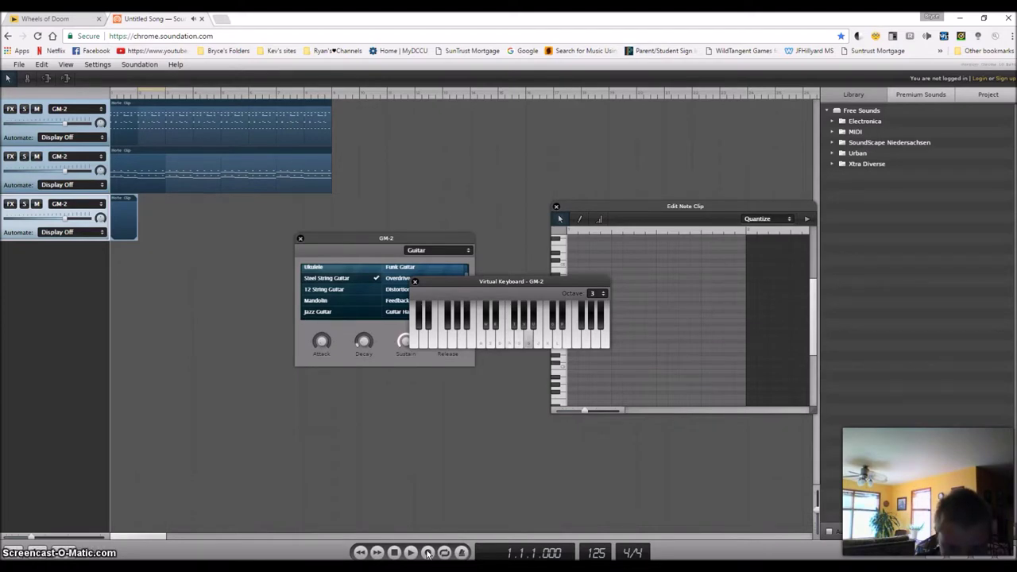
Try out guitar phrases pairing G with the higher D, plus C, E and A sharp, with playback stopped.
key(k)
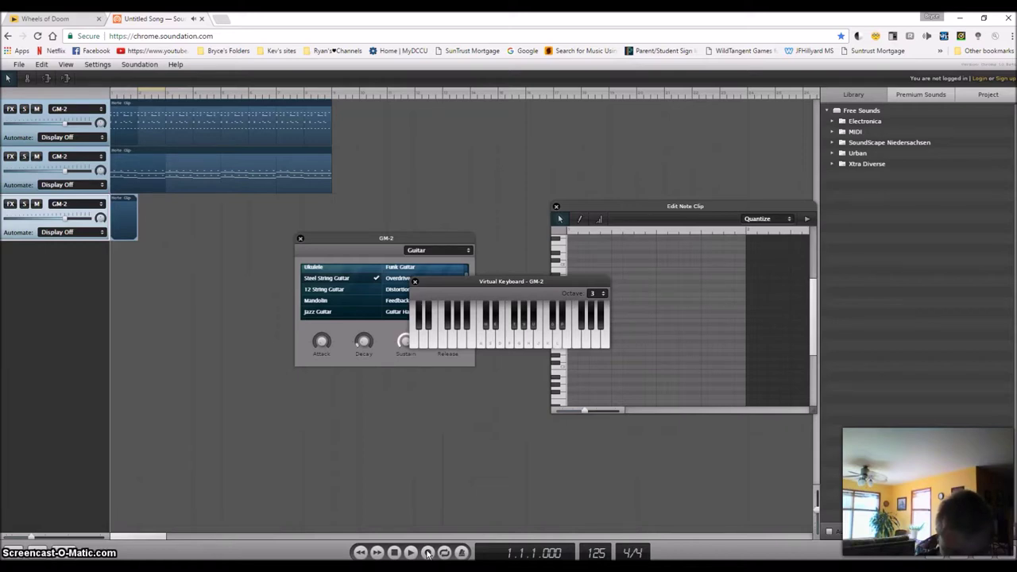
key(d)
key(g)
key(l)
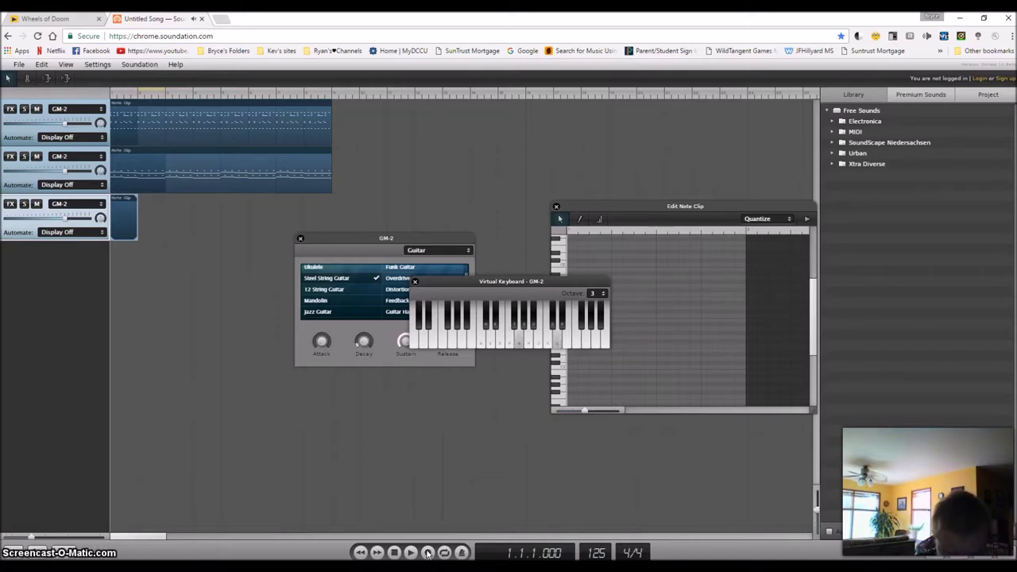
key(g)
key(l)
key(u)
key(g)
key(l)
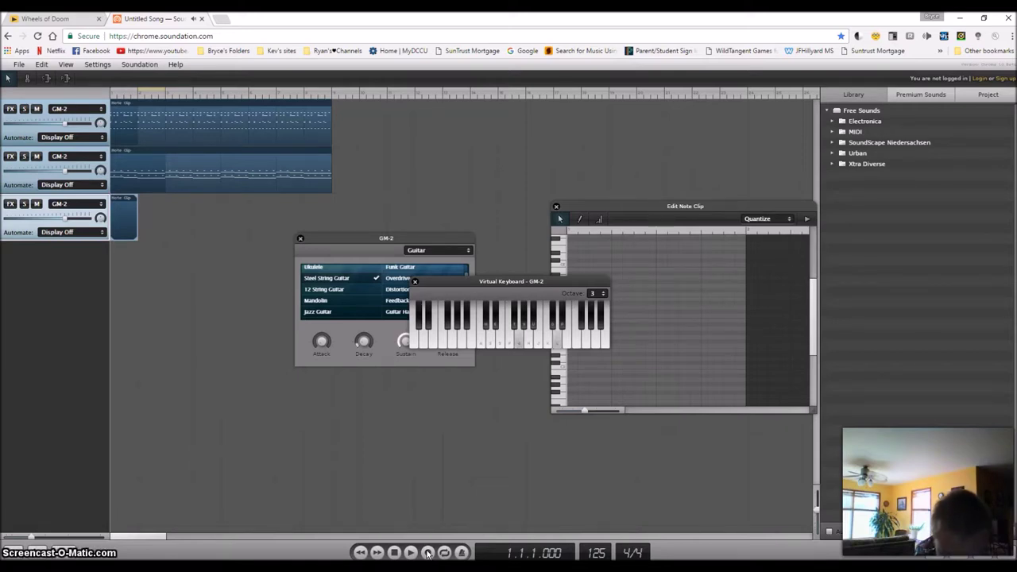
key(g)
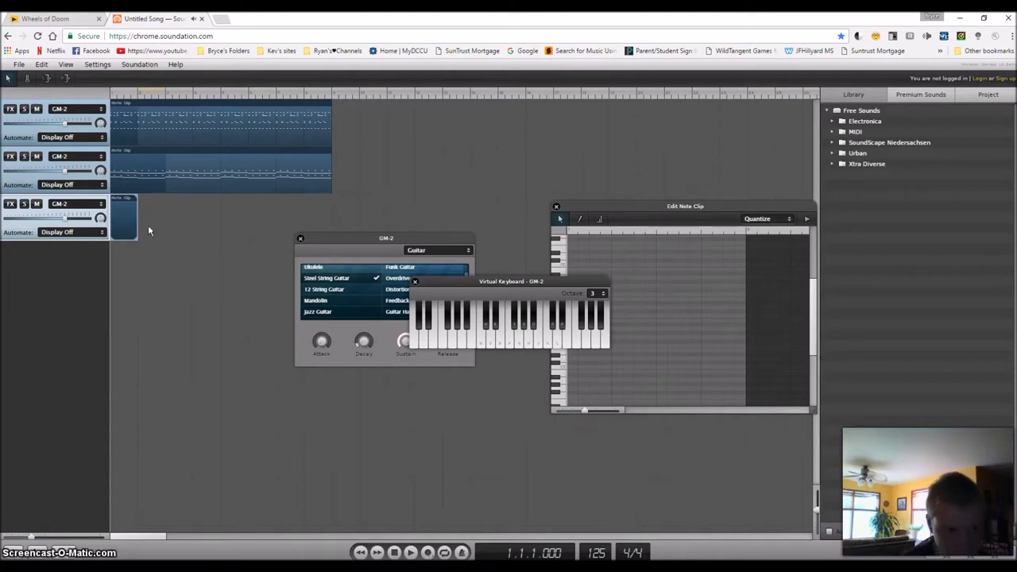
key(g)
key(g)
key(u)
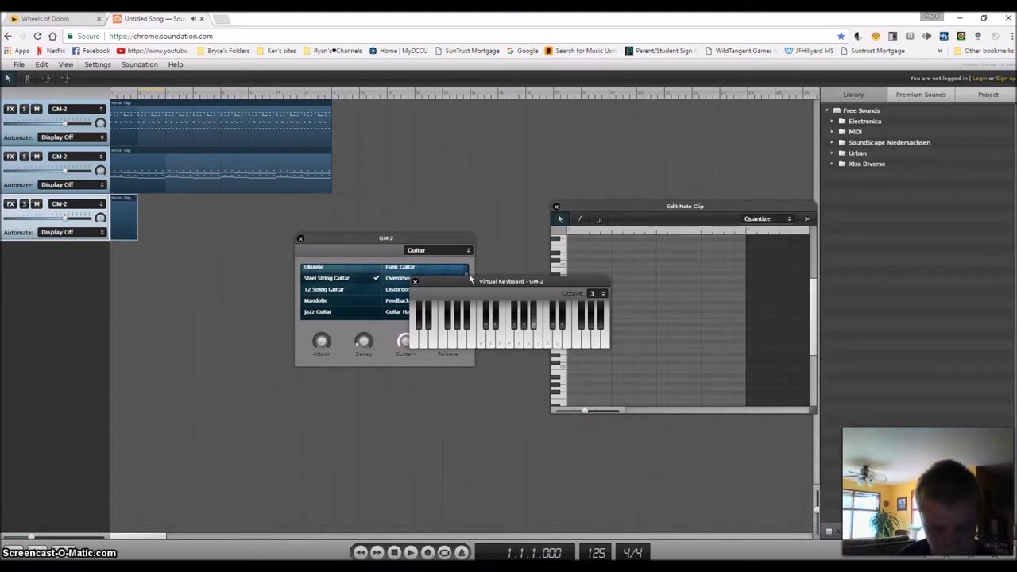
Draw five short notes, G, G, A, A sharp and G, across bar 1 of the third track's note clip, checking them by playback.
drag(469, 285, 343, 309)
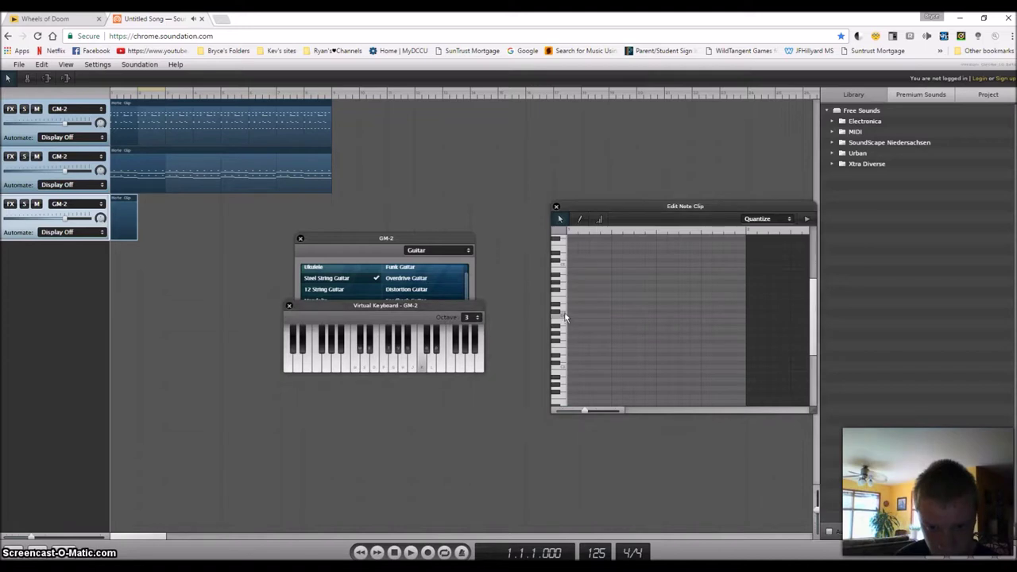
click(562, 360)
click(561, 341)
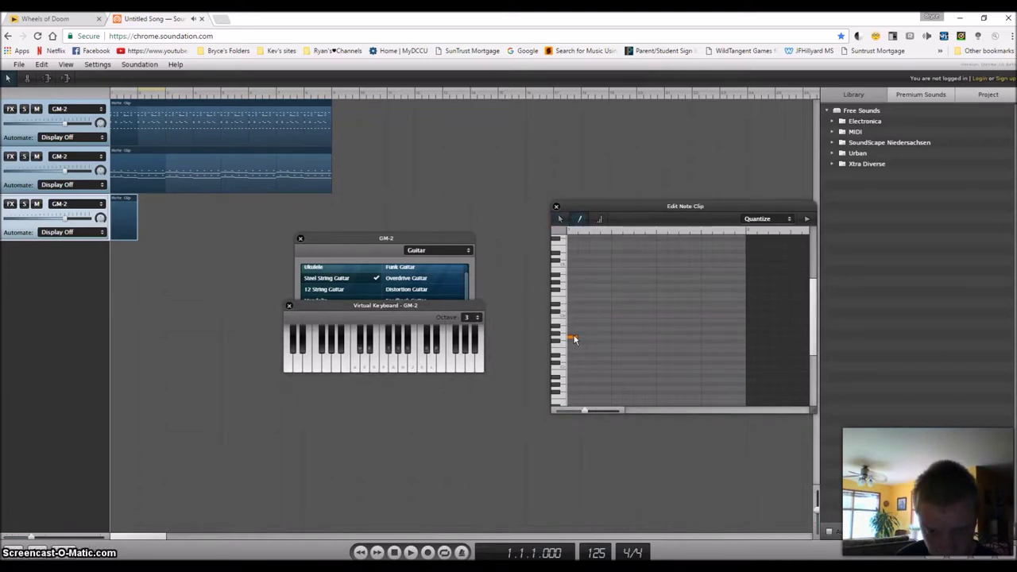
click(411, 552)
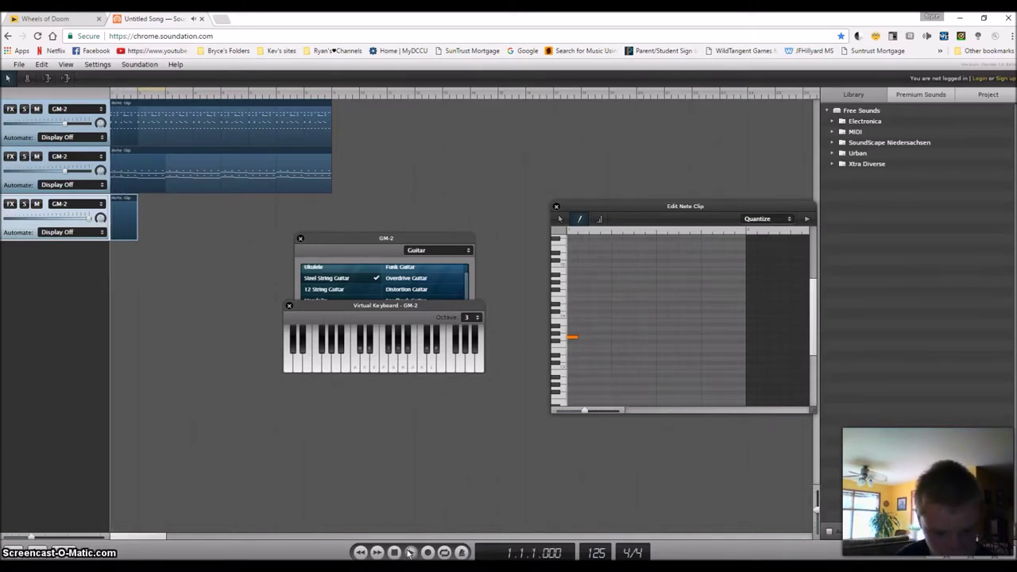
click(617, 337)
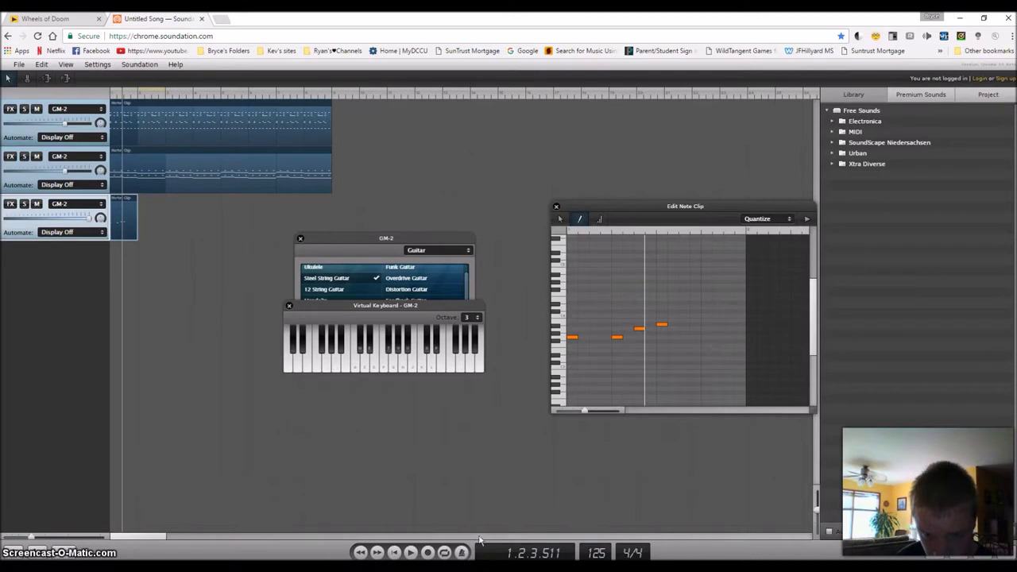
click(411, 553)
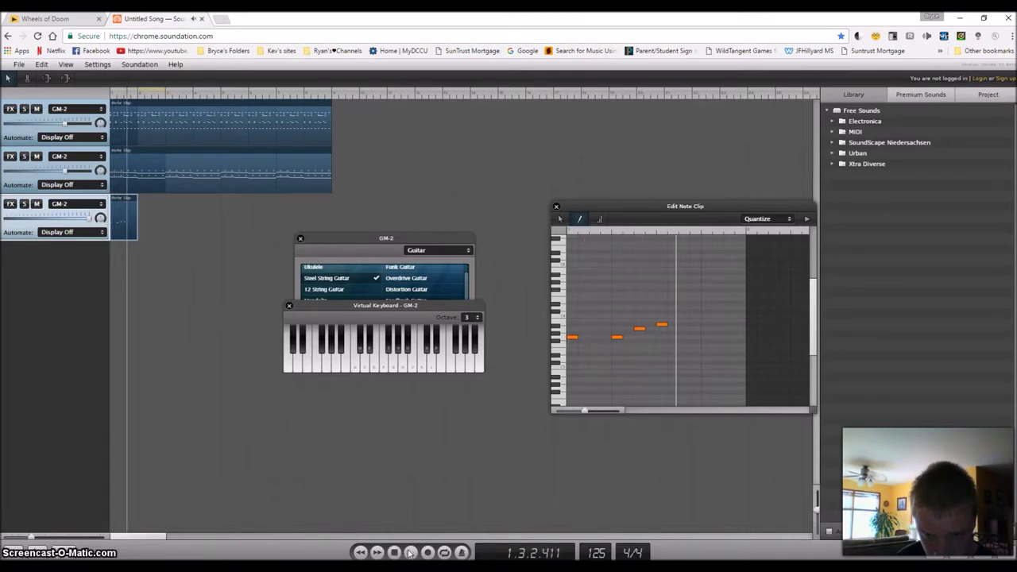
click(708, 338)
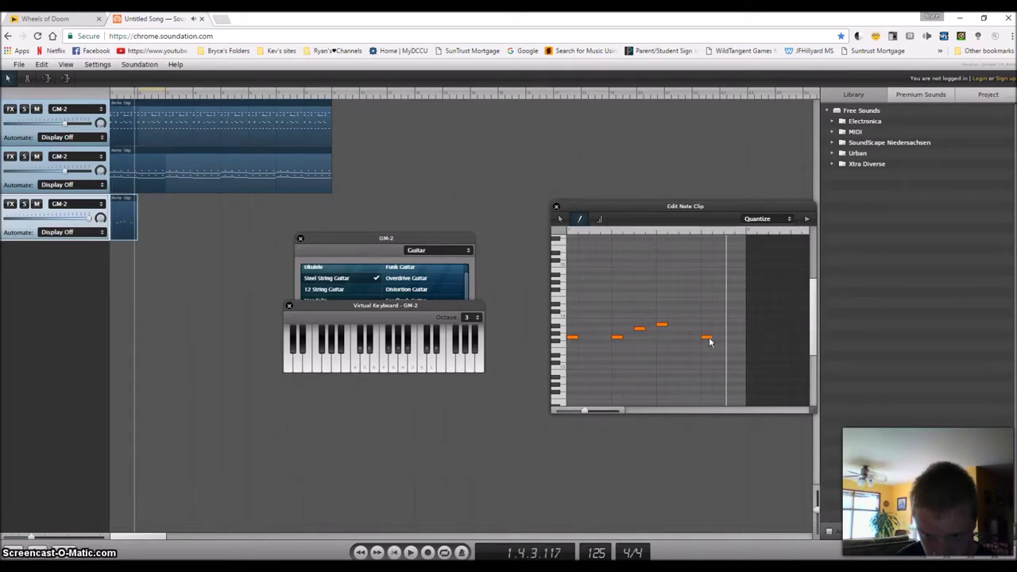
Extend the third track's clip to match the length of the other tracks' clips and transpose its five notes up one octave.
drag(205, 236, 331, 237)
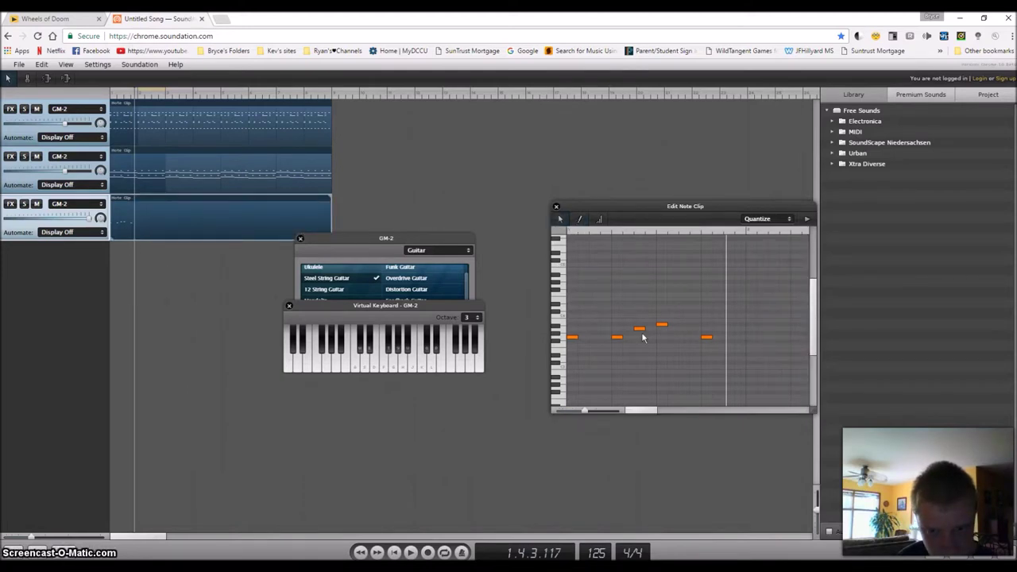
drag(588, 307, 713, 362)
drag(726, 291, 541, 388)
drag(576, 337, 572, 289)
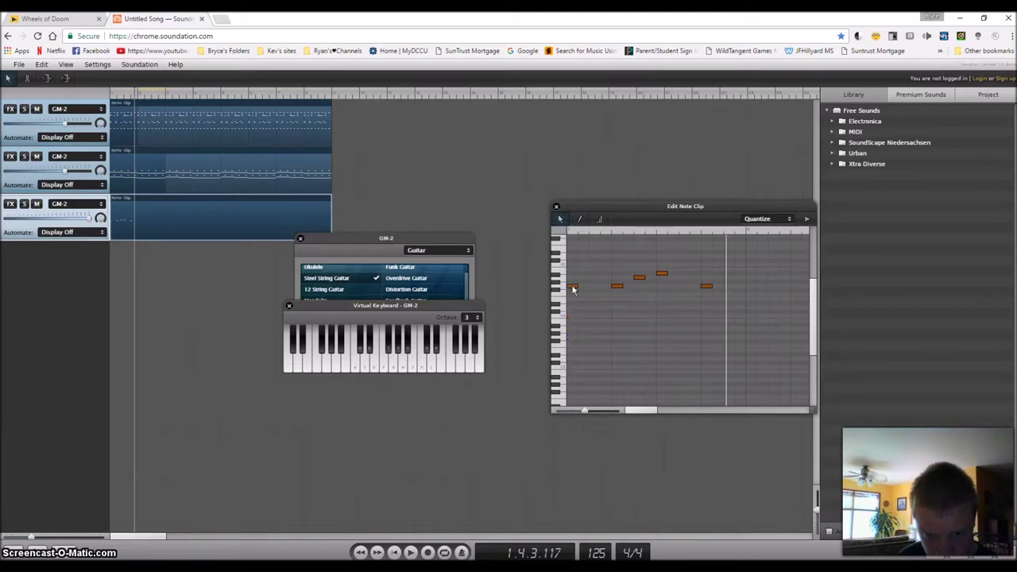
click(409, 552)
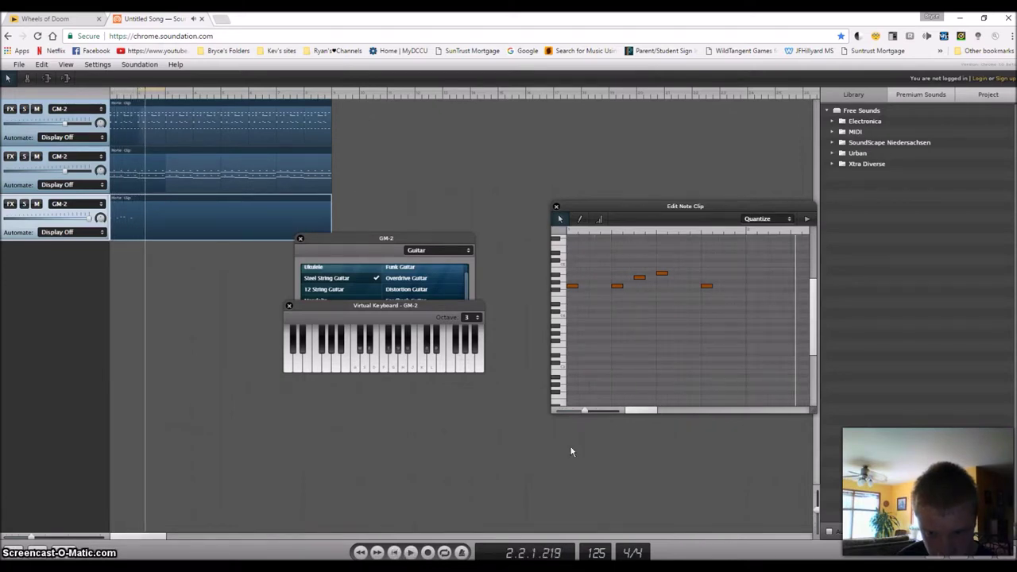
Continue the guitar phrase in bar 2 with an F on the first beat followed by G notes, and play it back.
drag(602, 213, 434, 192)
click(412, 198)
click(581, 274)
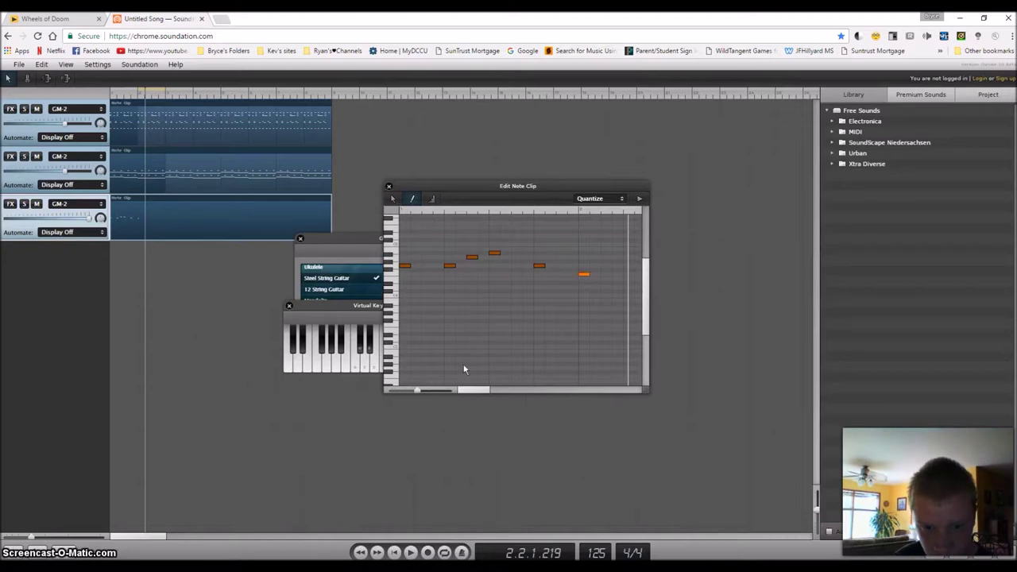
drag(464, 395, 485, 396)
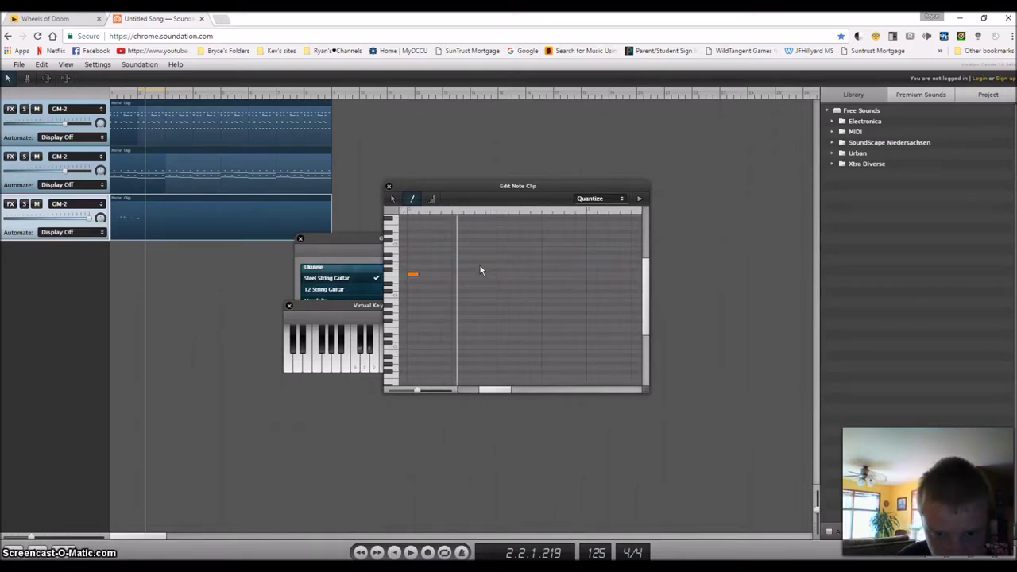
click(548, 266)
click(410, 553)
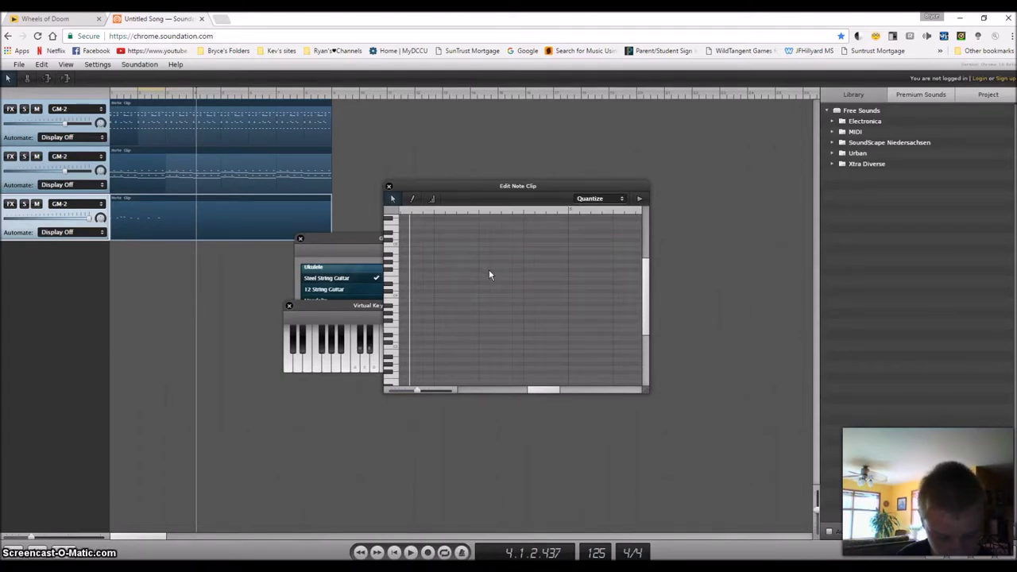
Paste the copied guitar phrase around bar 4 and shift it to begin exactly at the start of bar 4.
key(ctrl+v)
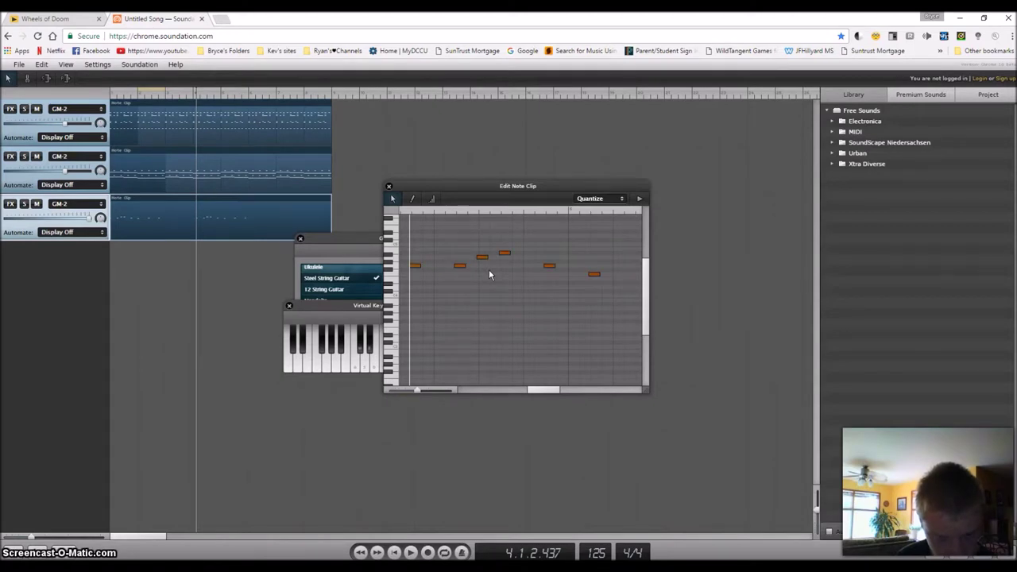
drag(548, 395, 536, 395)
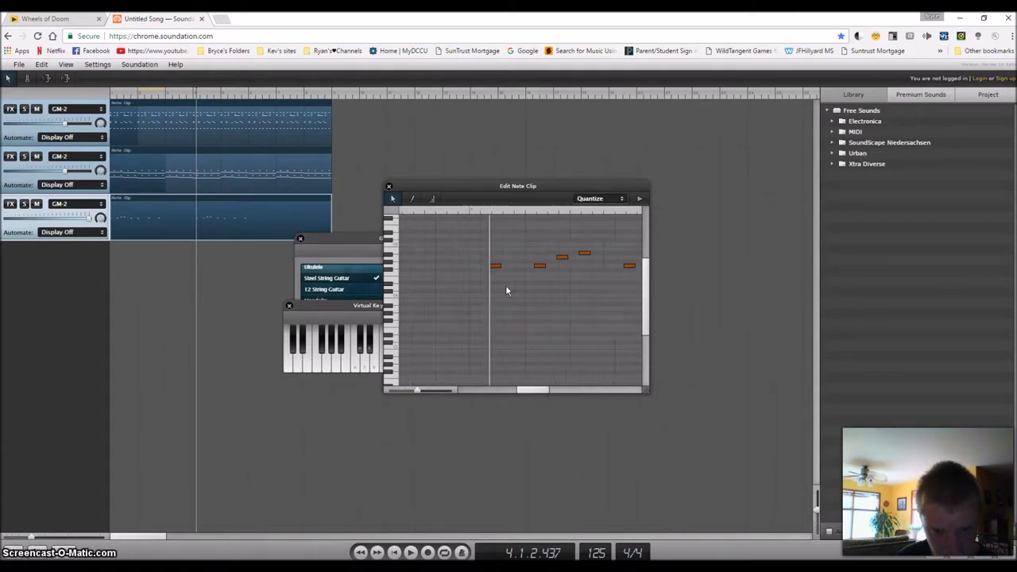
drag(497, 269, 479, 271)
drag(514, 389, 544, 389)
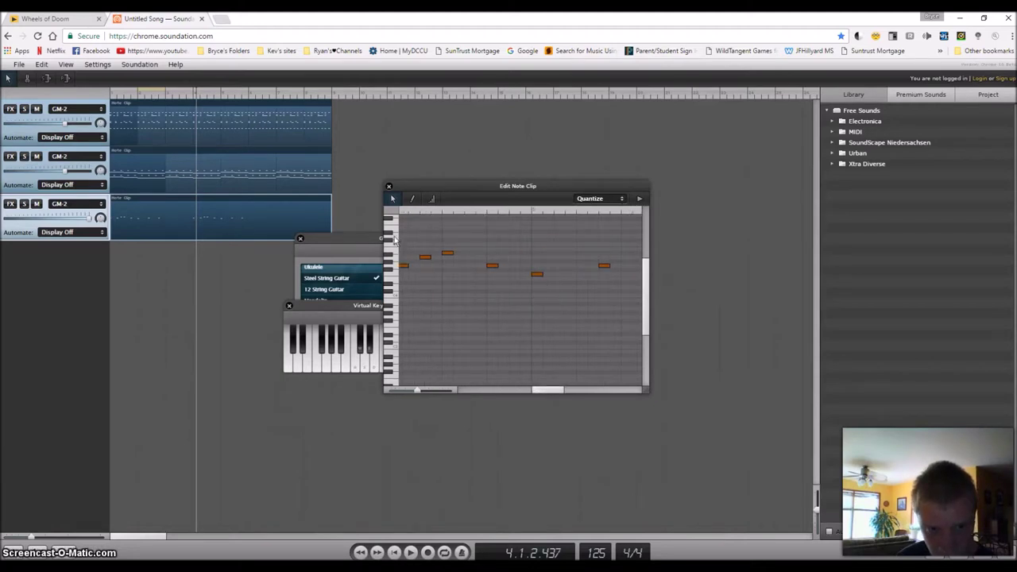
Raise the F on the first beat of bar 5 to the D above and delete the two G notes after it.
click(541, 281)
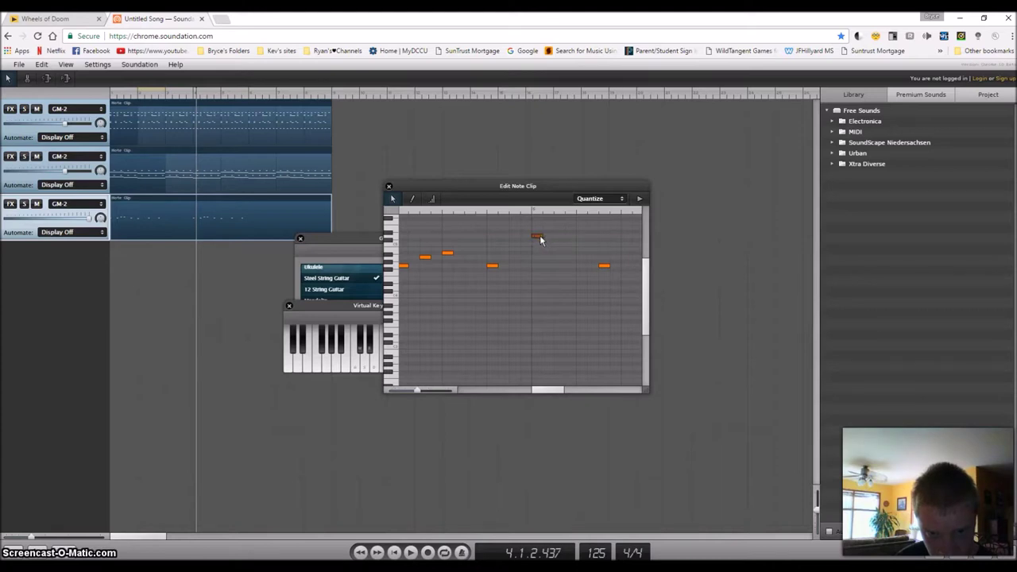
click(569, 391)
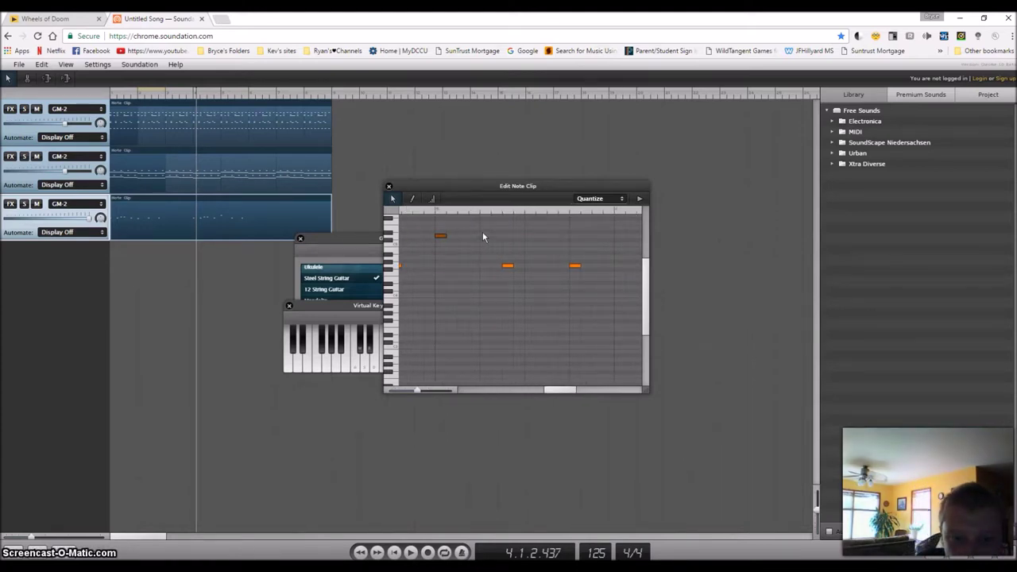
drag(500, 236, 588, 293)
key(Delete)
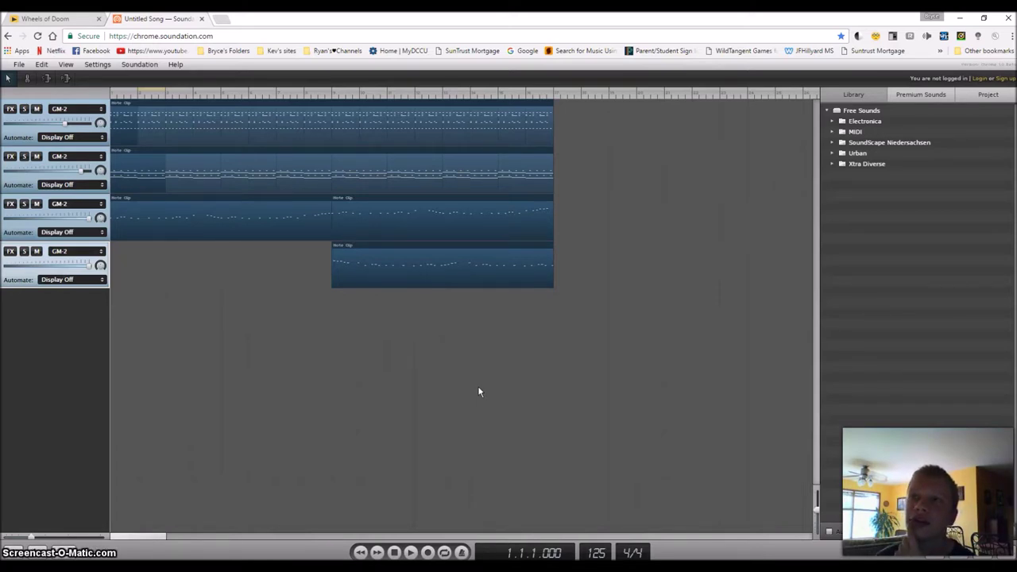
Play the four-track song through and add a Distortion effect to the second track.
click(411, 553)
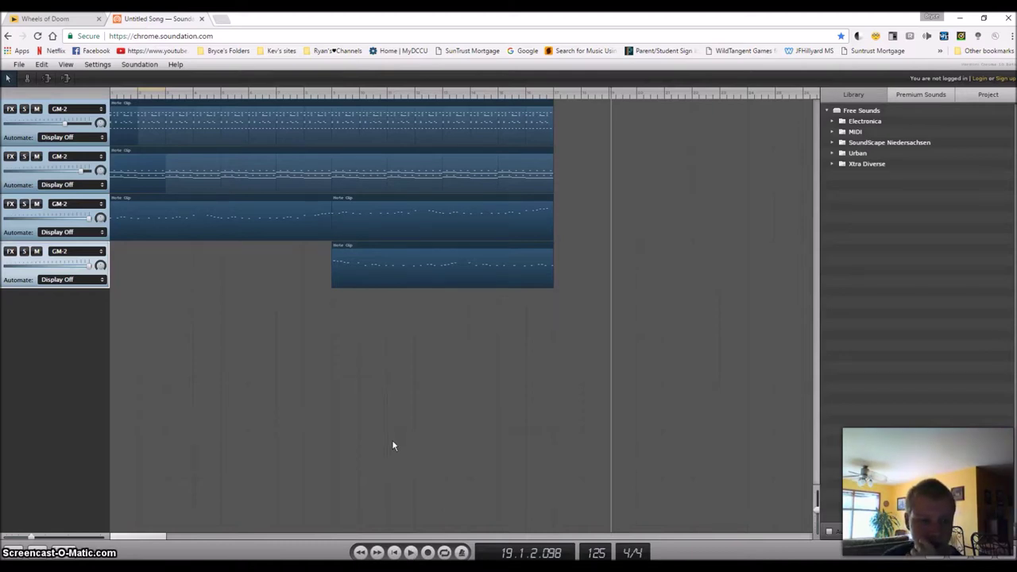
click(10, 156)
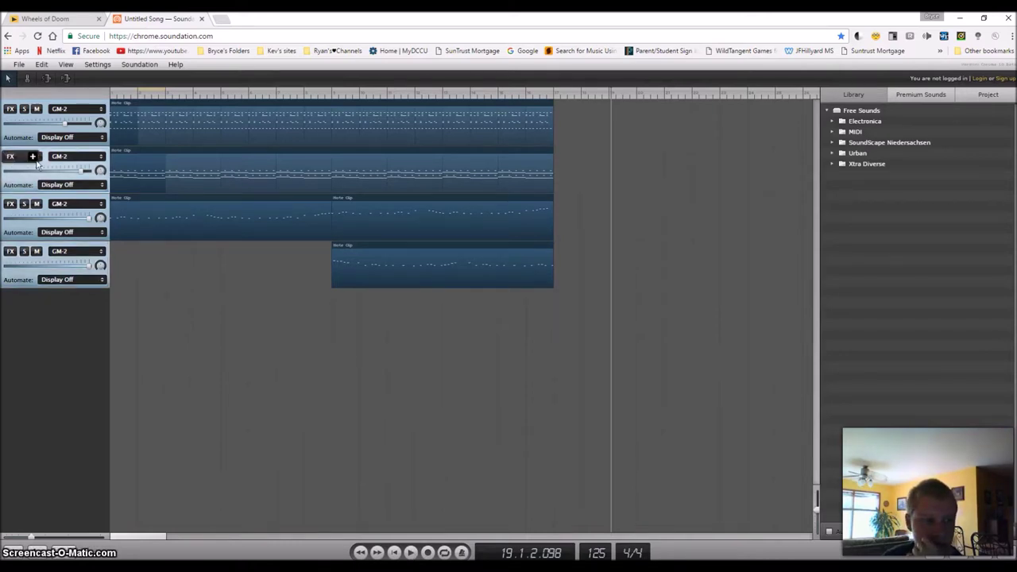
click(62, 243)
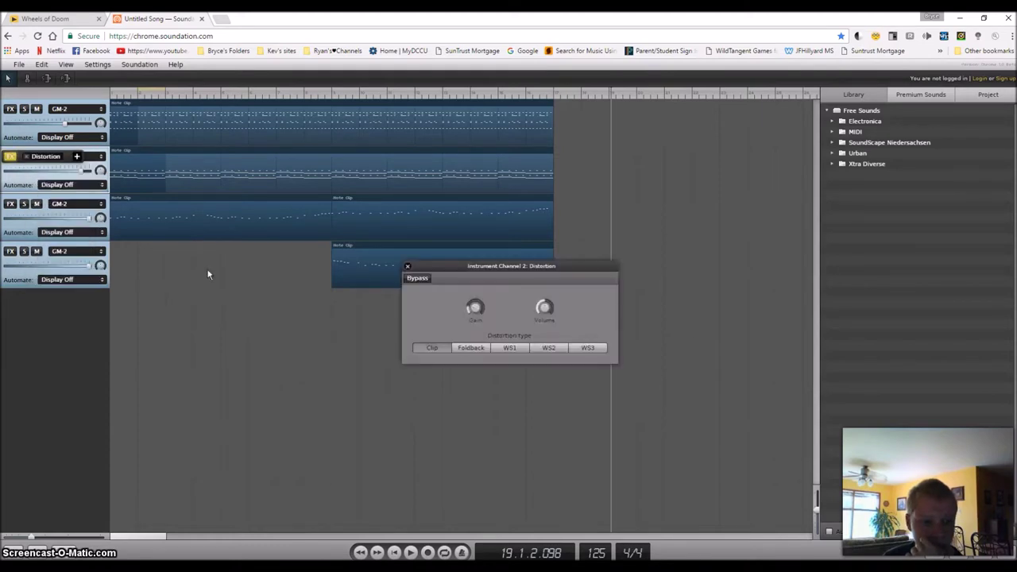
Replay the song with the distortion, lower the second track's volume to a bit above half, and close the effect's settings.
click(408, 555)
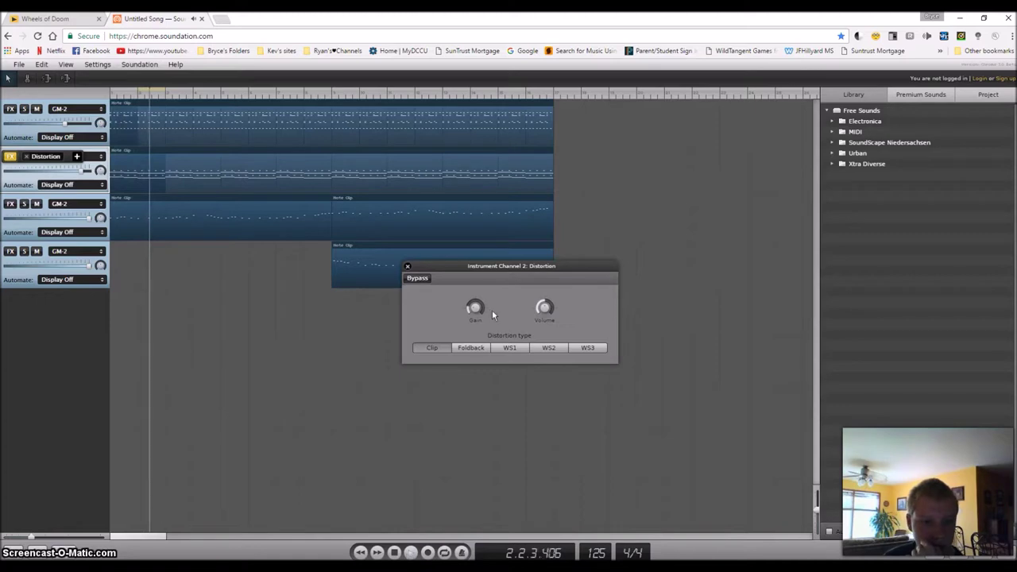
drag(68, 172, 50, 171)
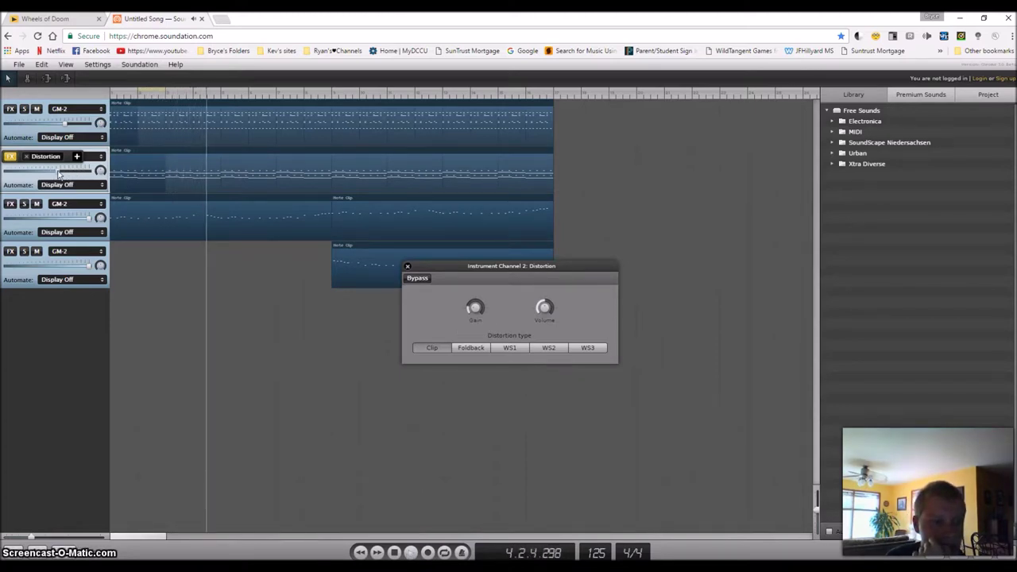
mouse_move(474, 308)
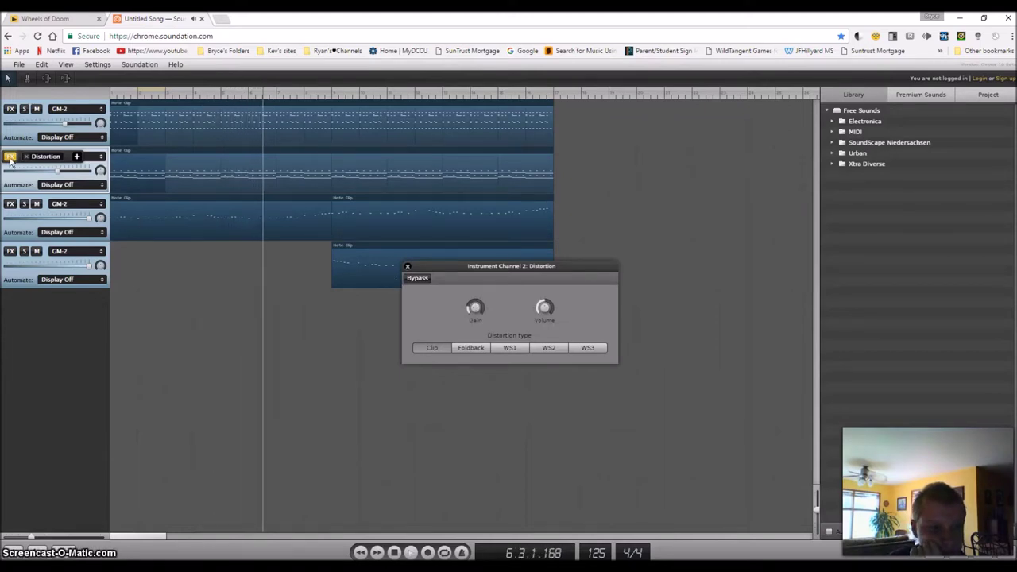
click(406, 266)
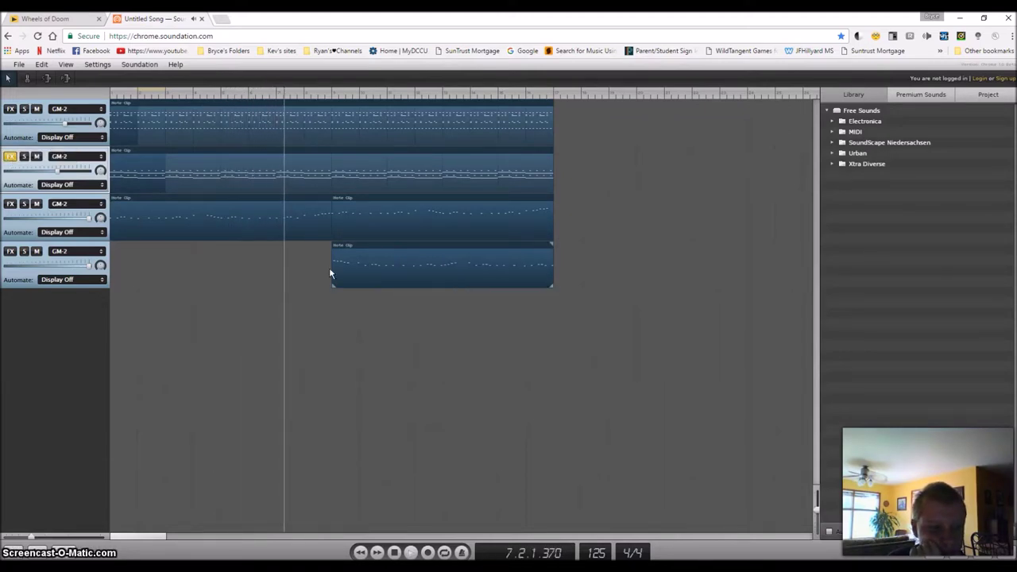
Try a Degrader and a Distortion effect on the fourth track, removing each one.
click(10, 252)
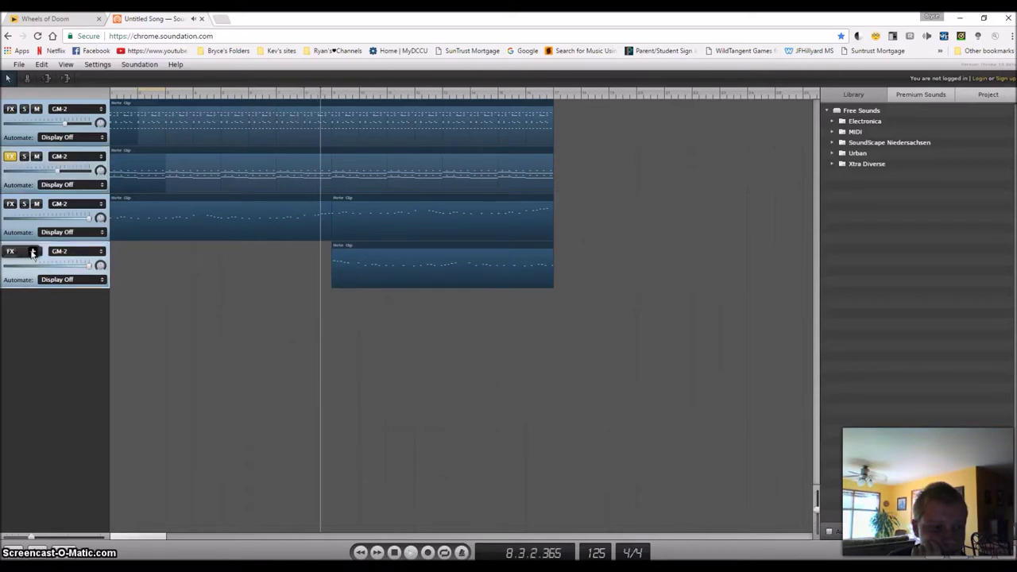
click(59, 252)
click(64, 317)
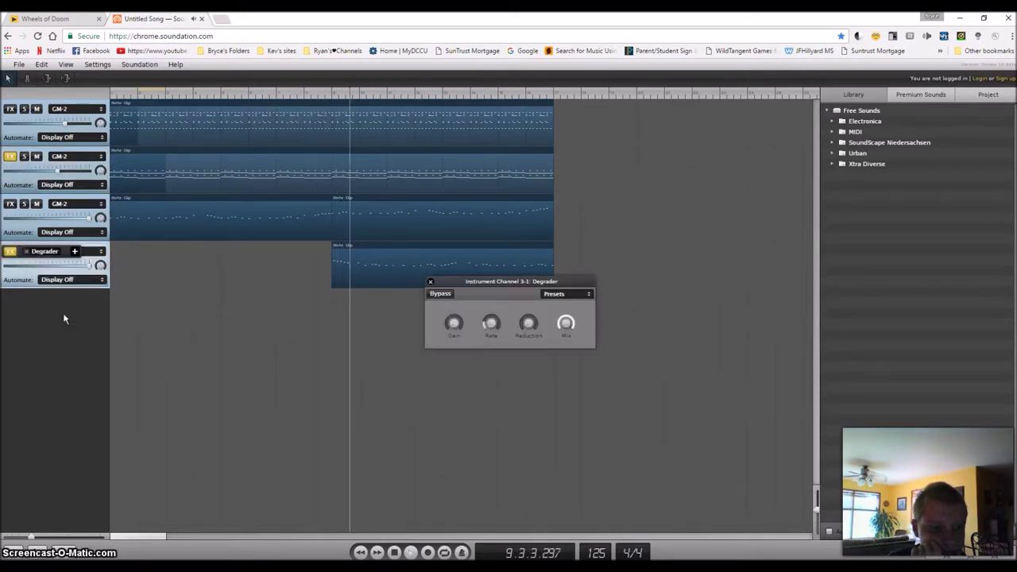
click(26, 251)
click(53, 252)
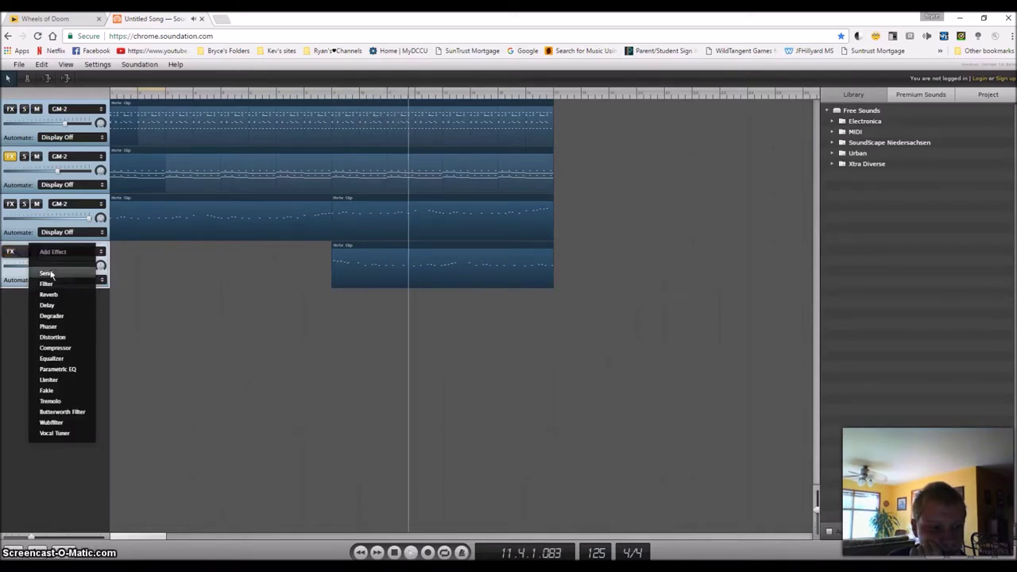
click(53, 336)
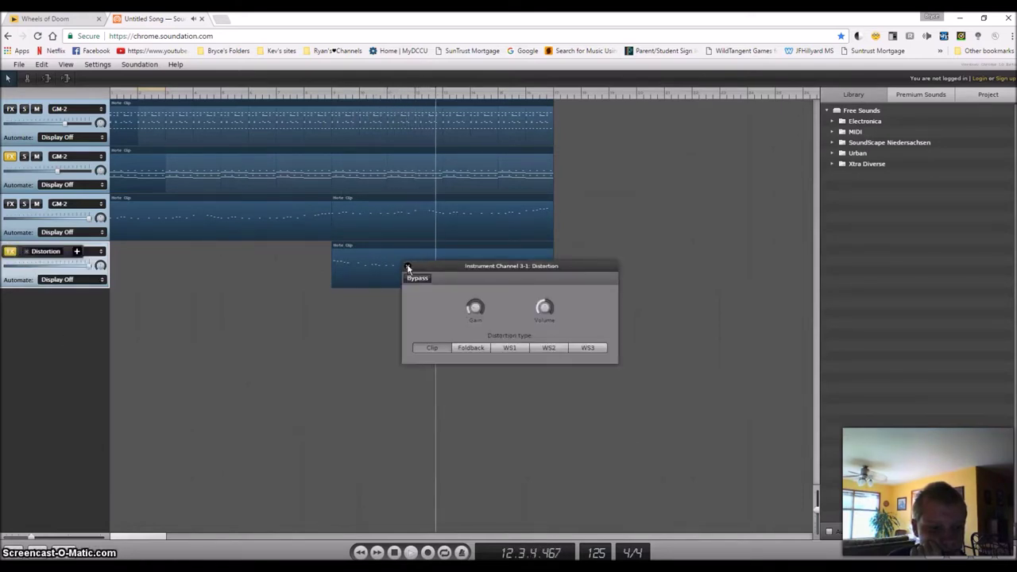
click(407, 267)
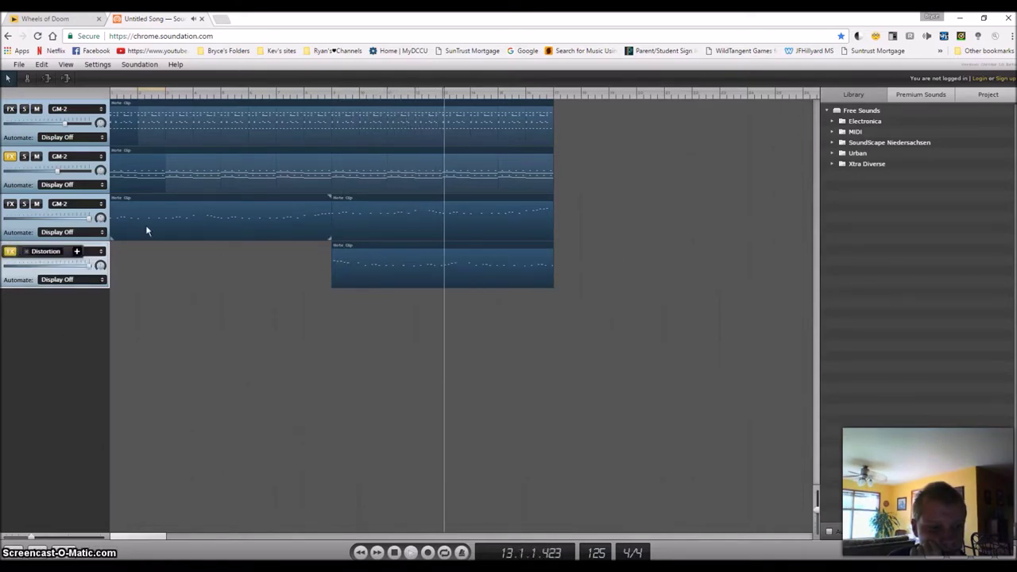
click(27, 252)
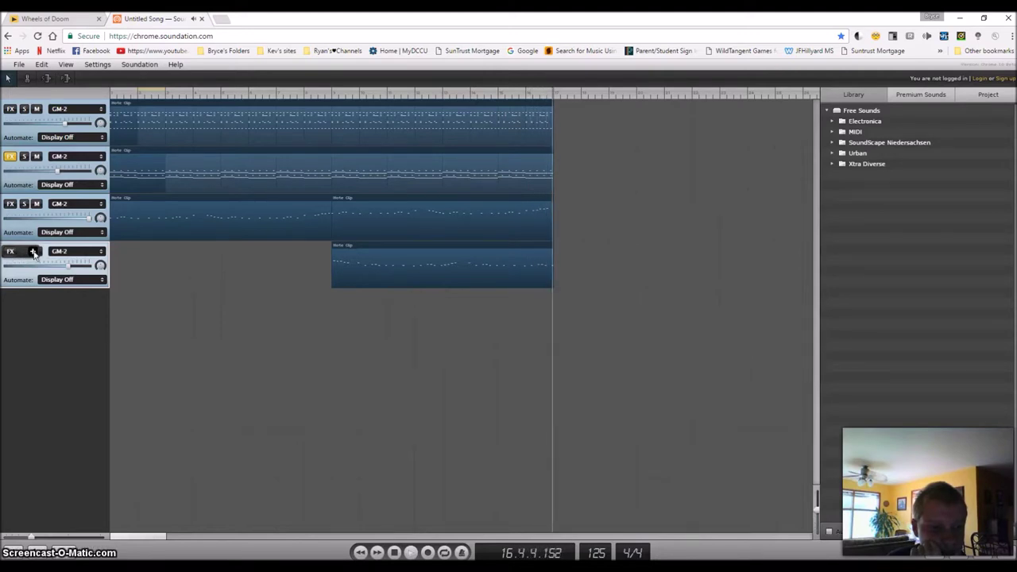
Add a Tremolo effect to the fourth track and stop playback.
click(34, 252)
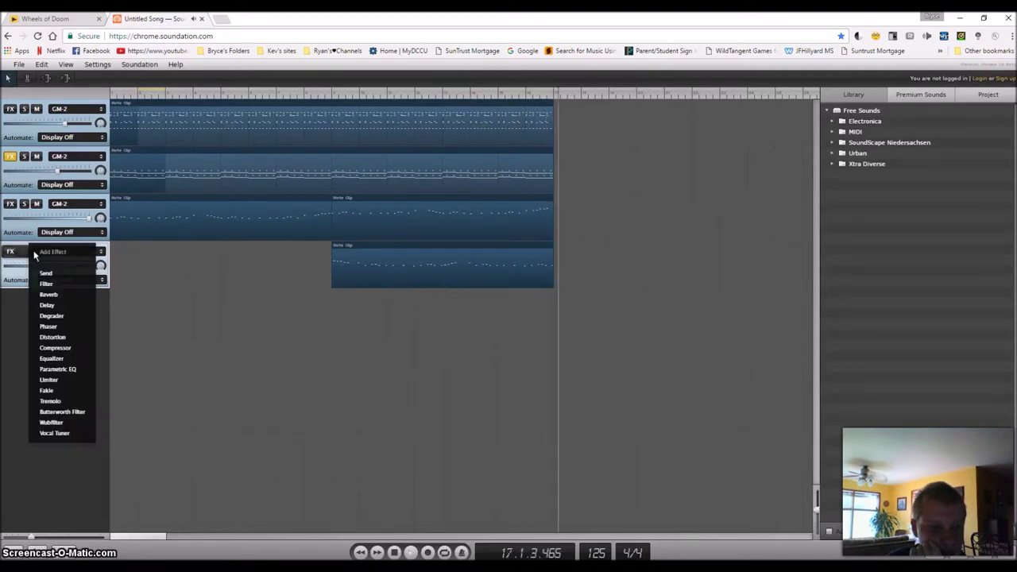
click(50, 400)
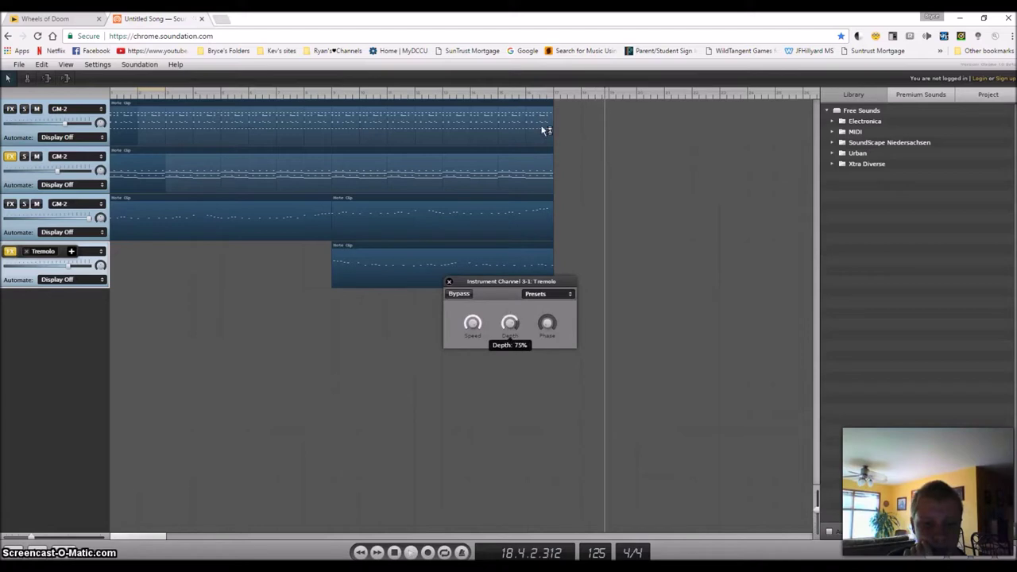
click(395, 552)
Replay the song with the tremolo, lower the second track's volume to about half, and close the effect's settings.
click(411, 552)
drag(57, 180, 48, 175)
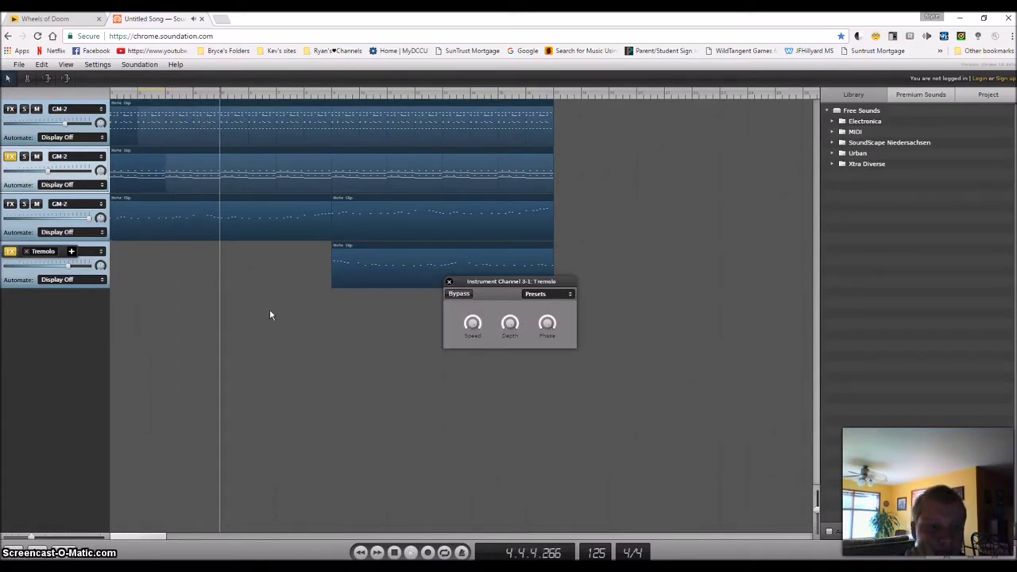
click(449, 283)
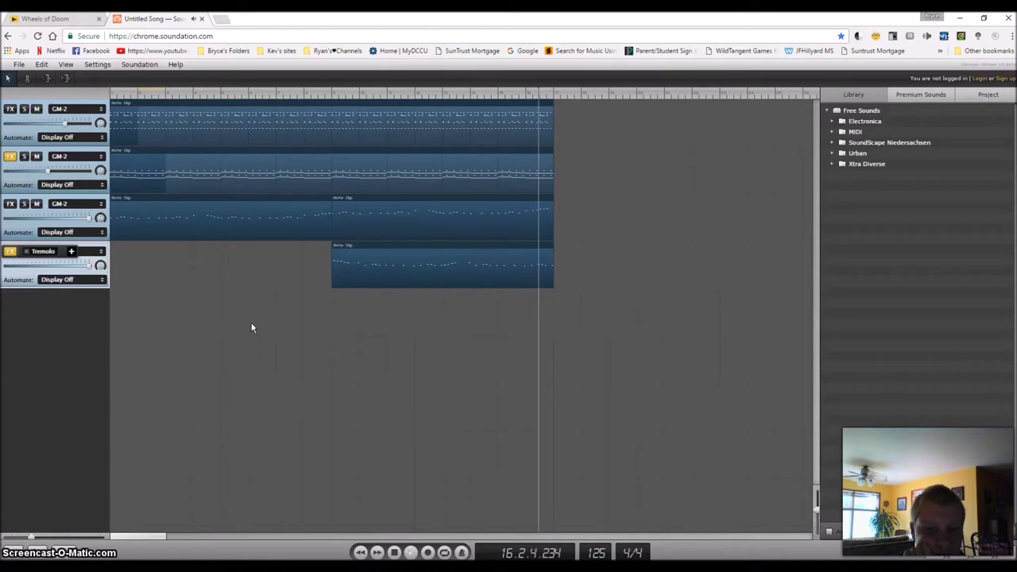
click(397, 554)
click(10, 252)
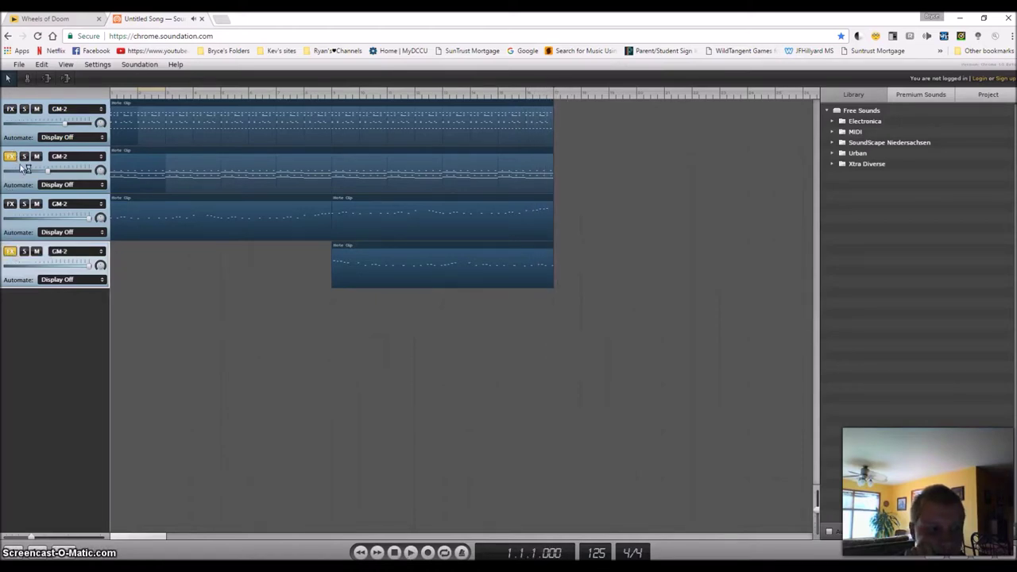
Try a Vocal Tuner effect on the soloed first track with the Major Triad and Minor Triad scales.
click(11, 110)
click(35, 111)
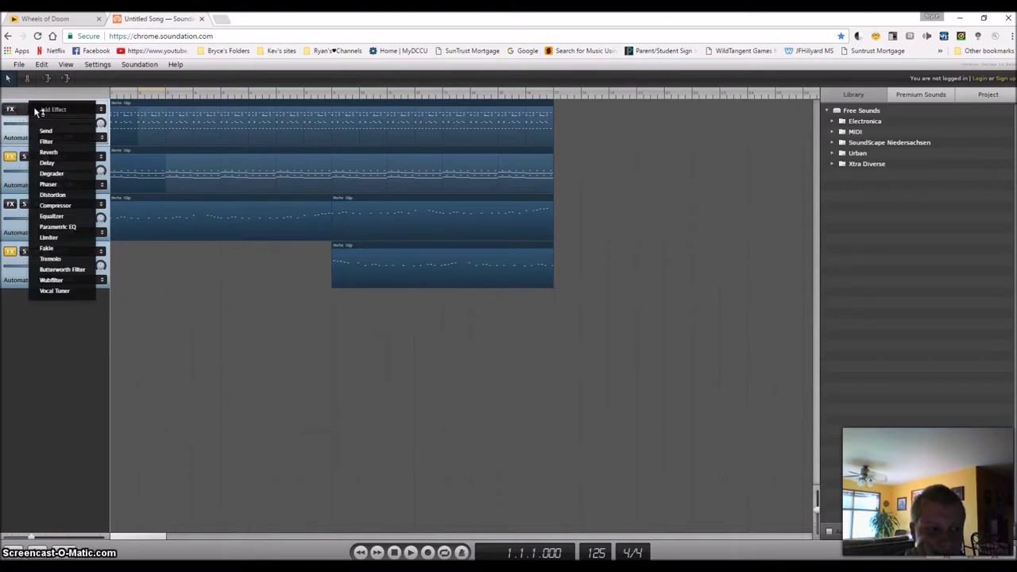
click(54, 290)
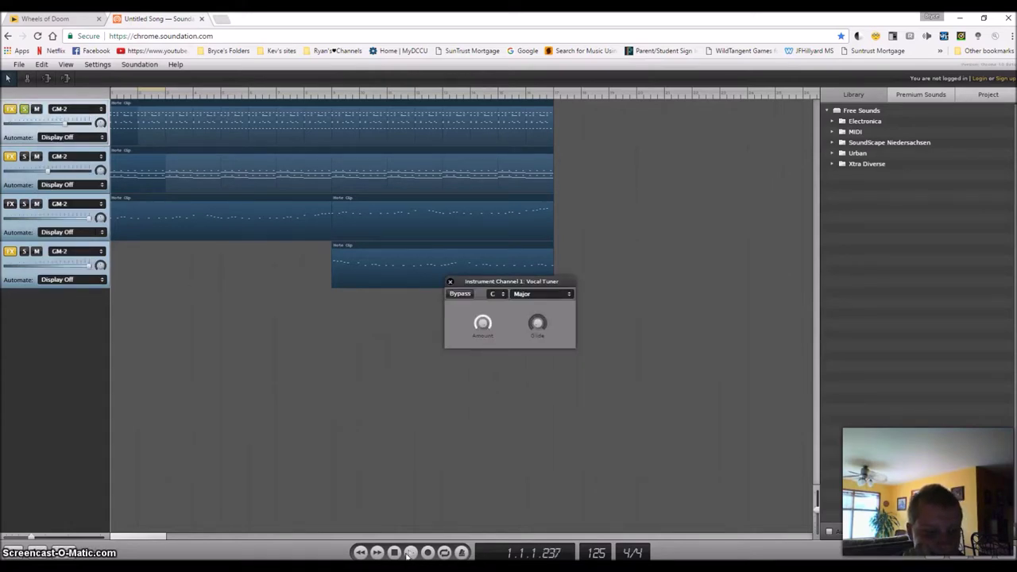
click(517, 294)
click(534, 304)
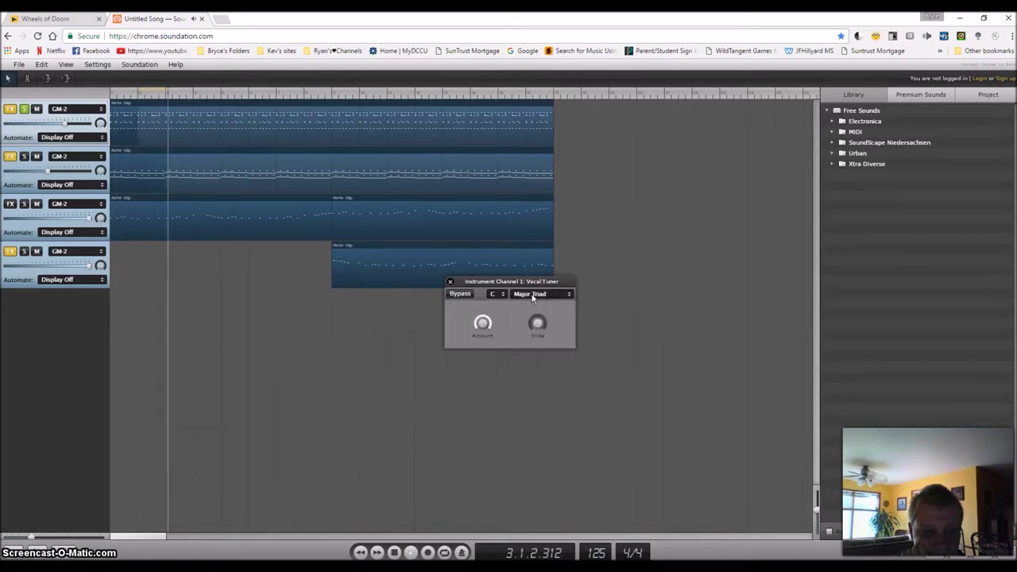
click(532, 296)
click(529, 326)
click(537, 294)
click(545, 359)
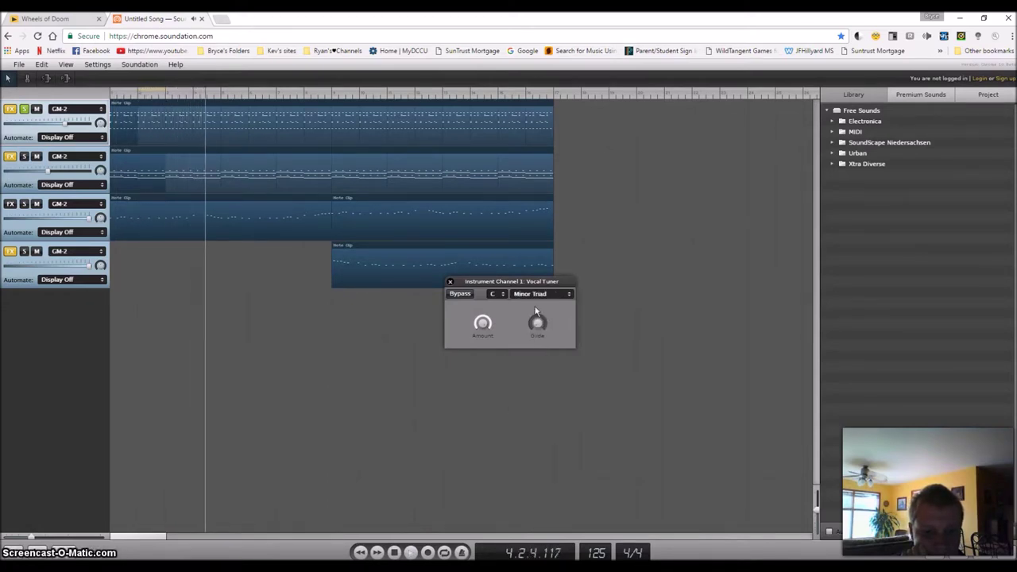
Remove the Vocal Tuner from the first track and stop playback.
click(450, 282)
click(16, 110)
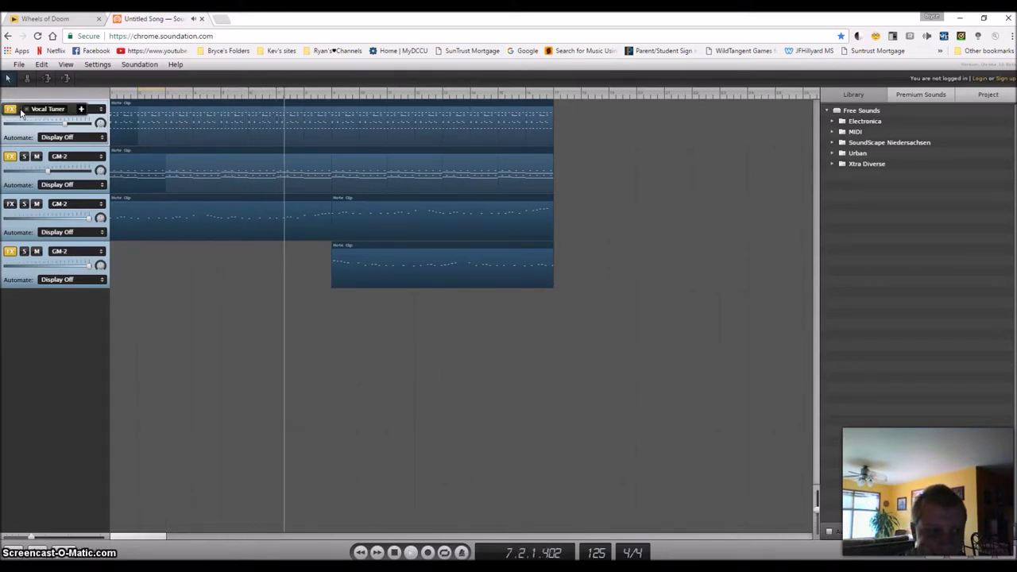
click(24, 109)
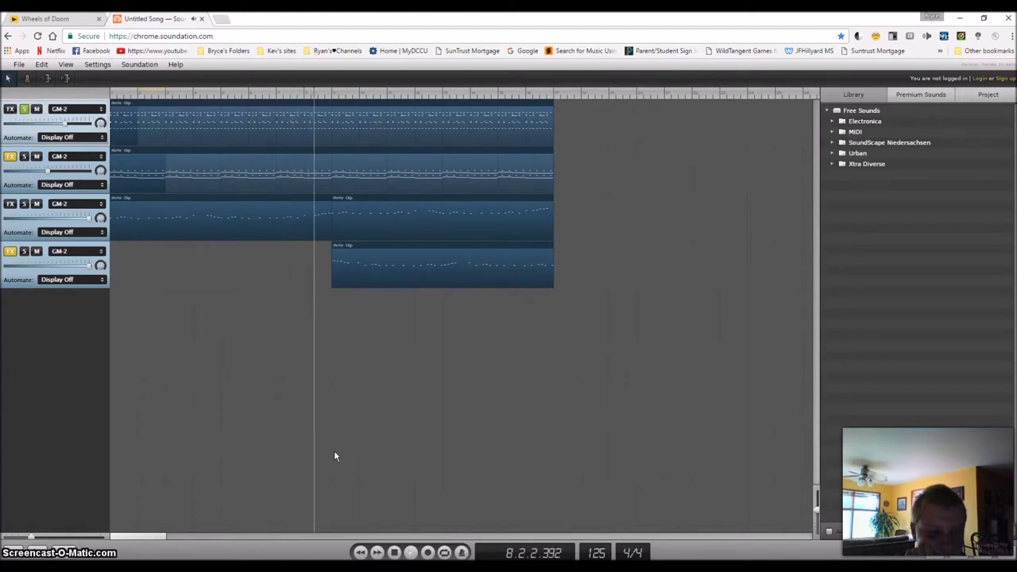
click(394, 553)
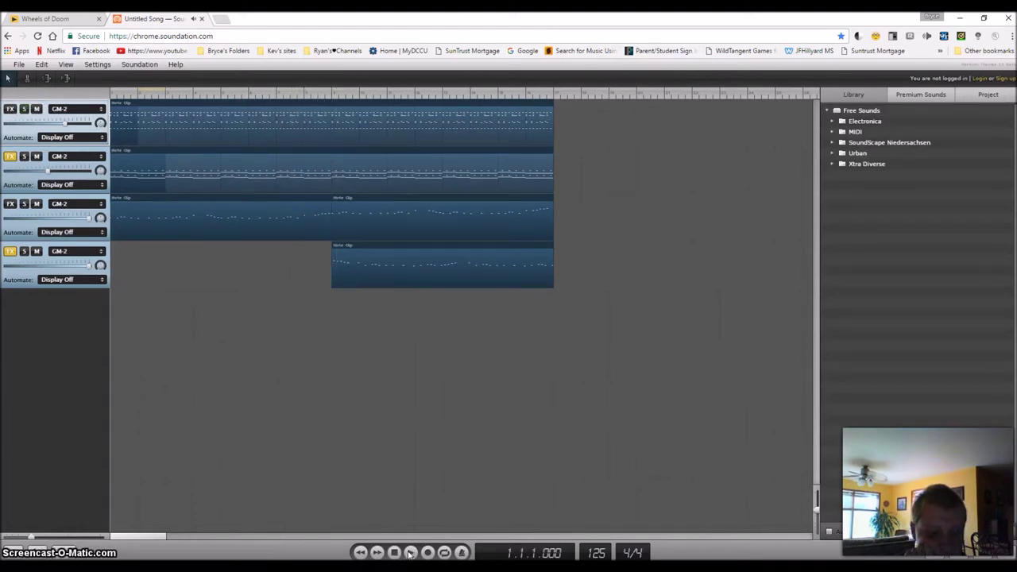
Play the song from the start and extend the second track's looped clip by two bars.
click(410, 553)
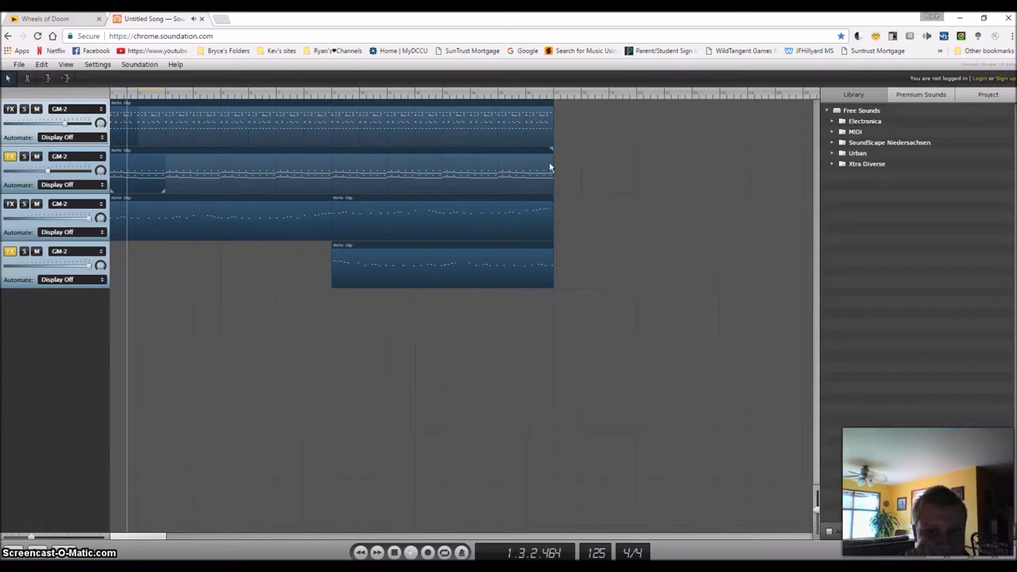
drag(552, 150, 616, 151)
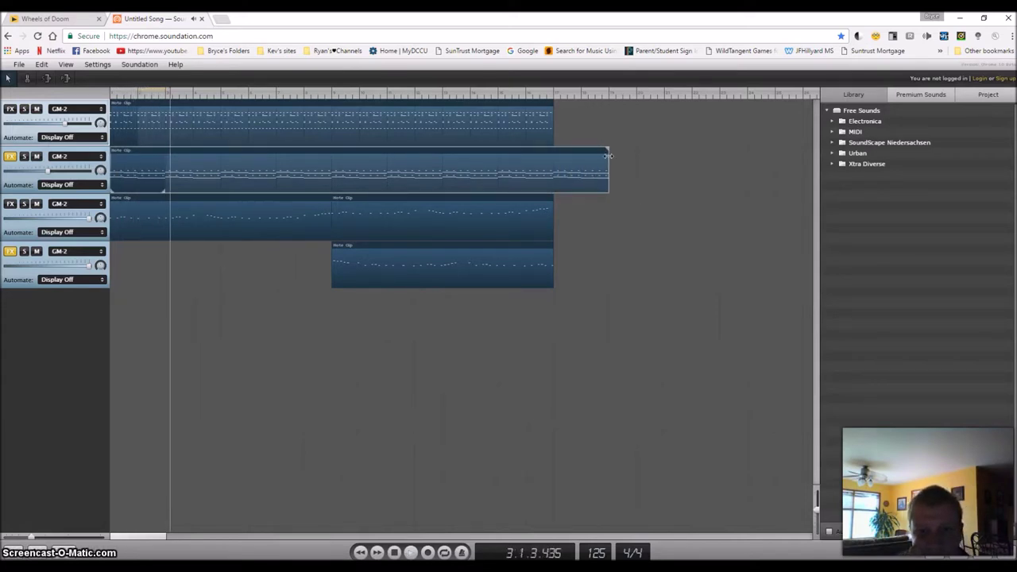
click(631, 230)
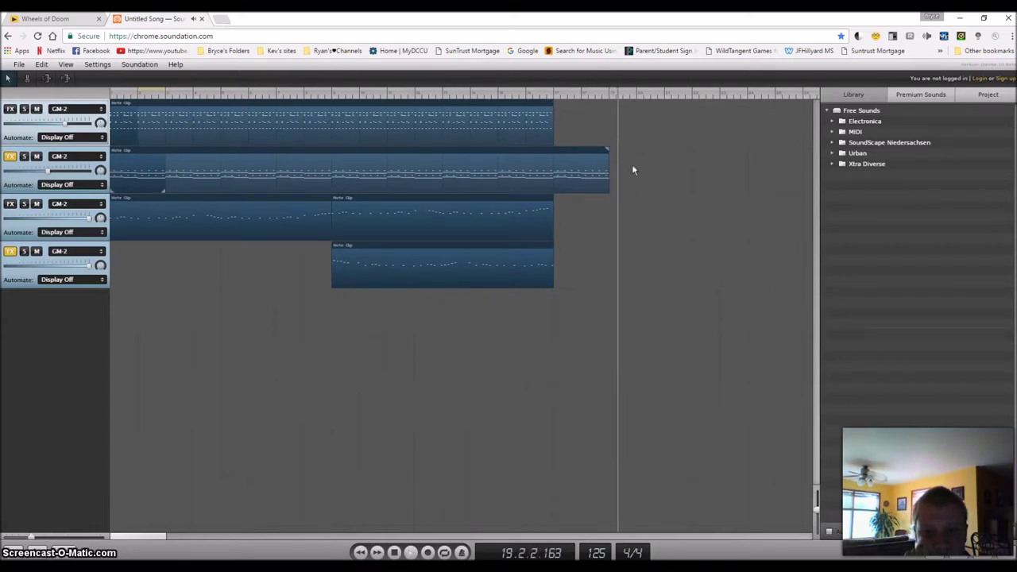
Extend the second track's clip to the end of bar 24 and the first track's clip to the end of bar 20.
drag(610, 159, 720, 157)
drag(555, 107, 662, 118)
drag(720, 169, 769, 167)
click(401, 552)
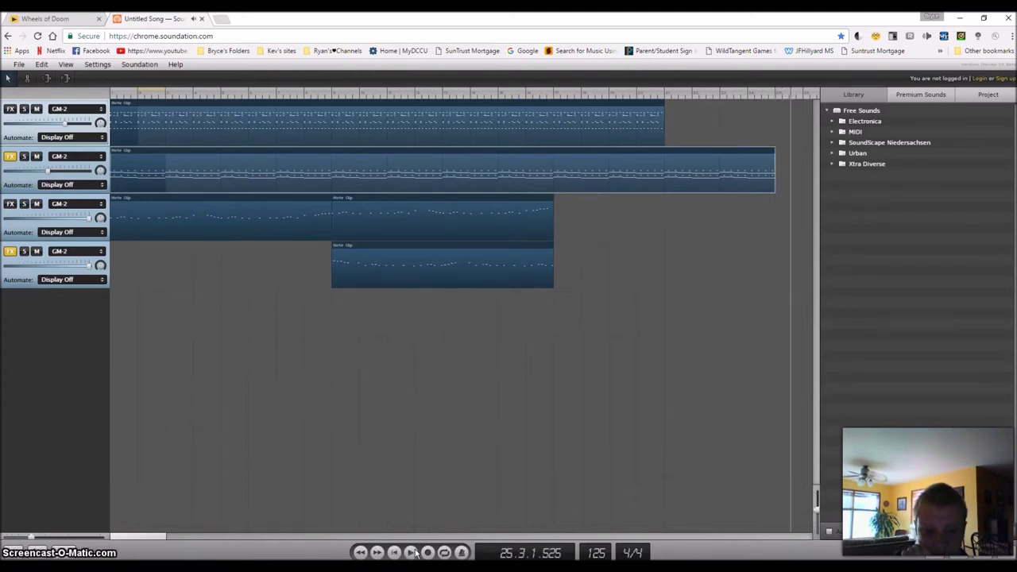
Export the finished song as a .wav file.
drag(145, 538, 168, 536)
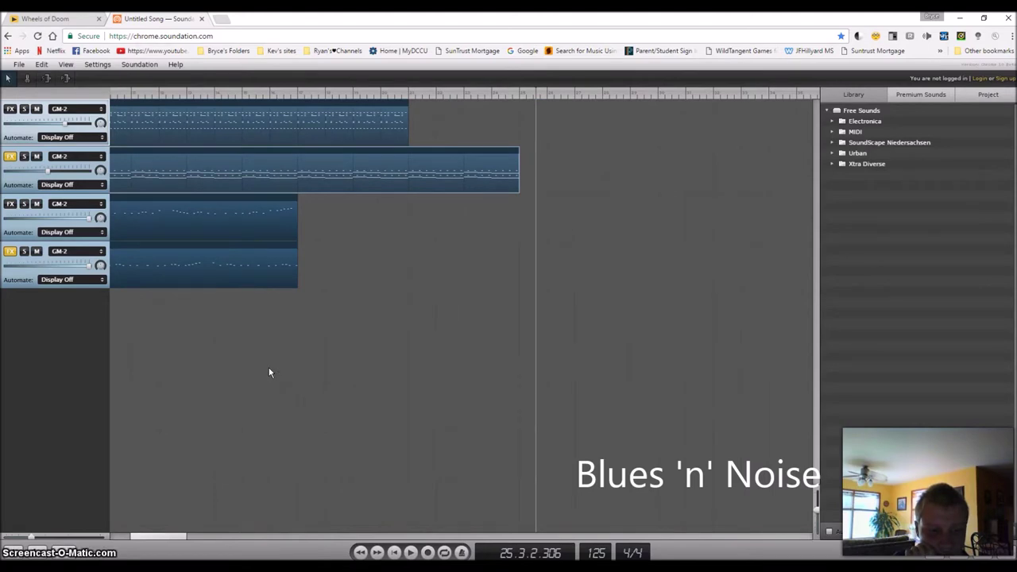
click(18, 65)
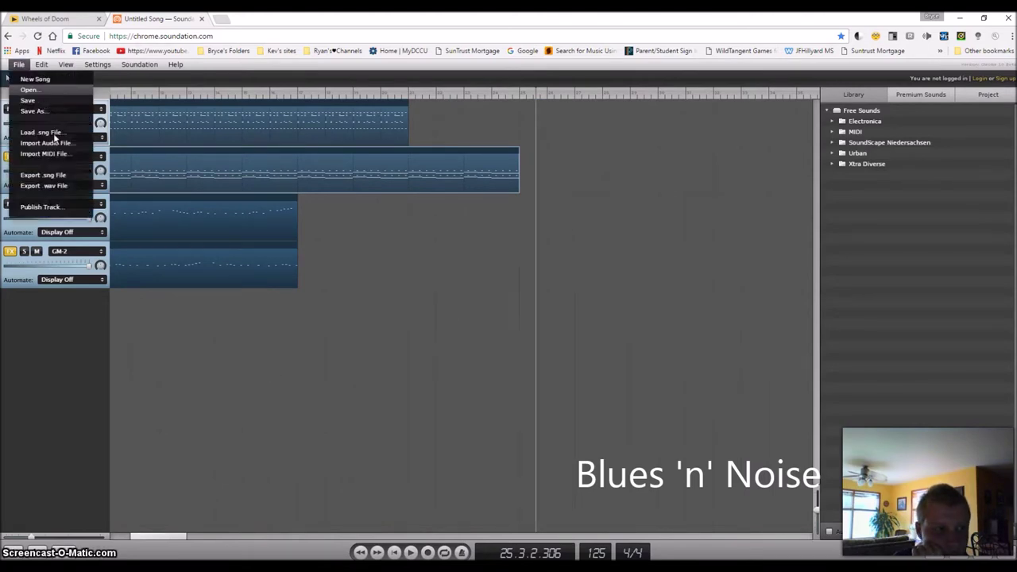
click(50, 186)
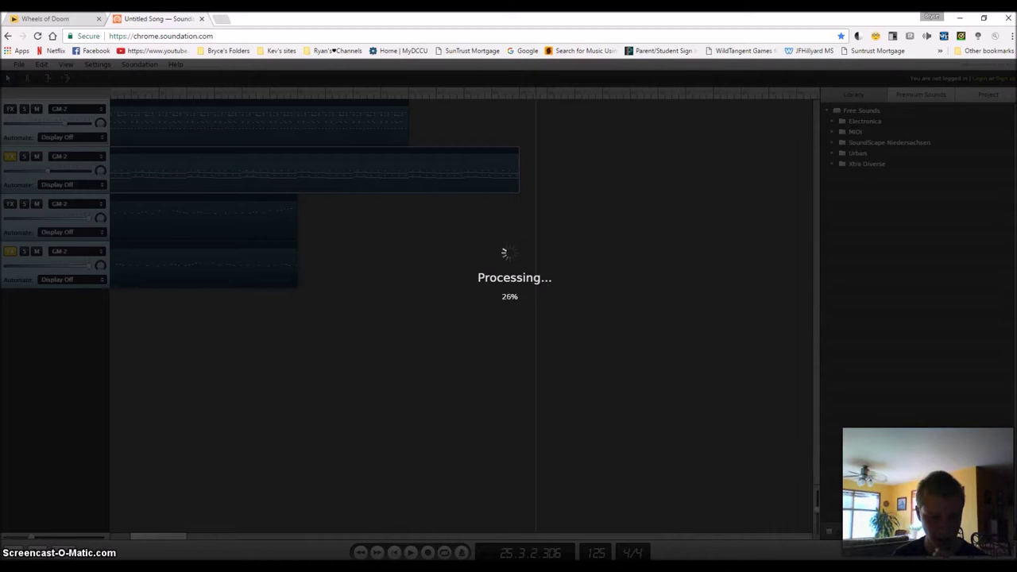
Switch to the Wheels of Doom page and spin the wheels for a new set of song prompts.
key(ctrl+1)
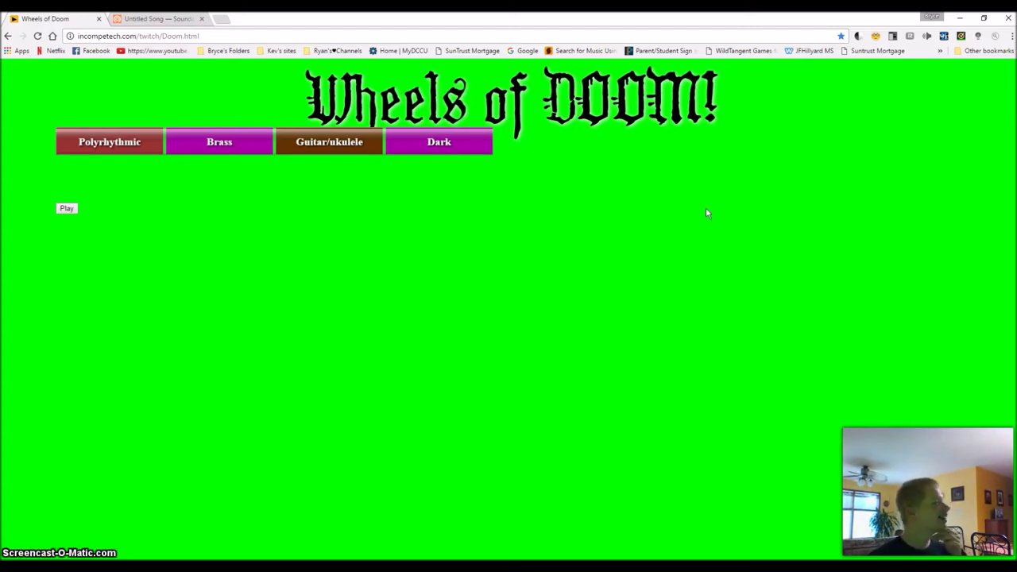
key(ctrl+Tab)
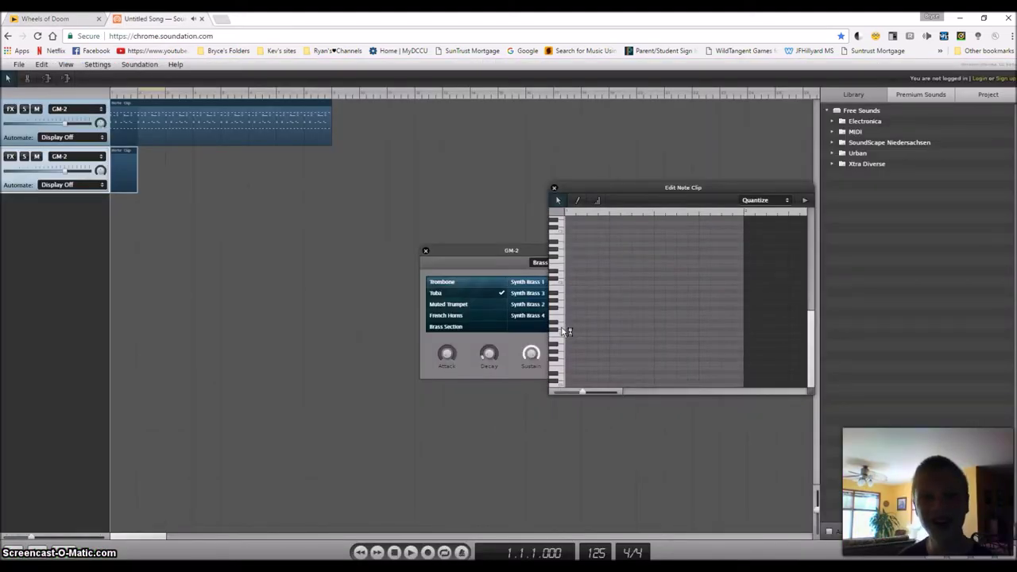
key(ctrl+Tab)
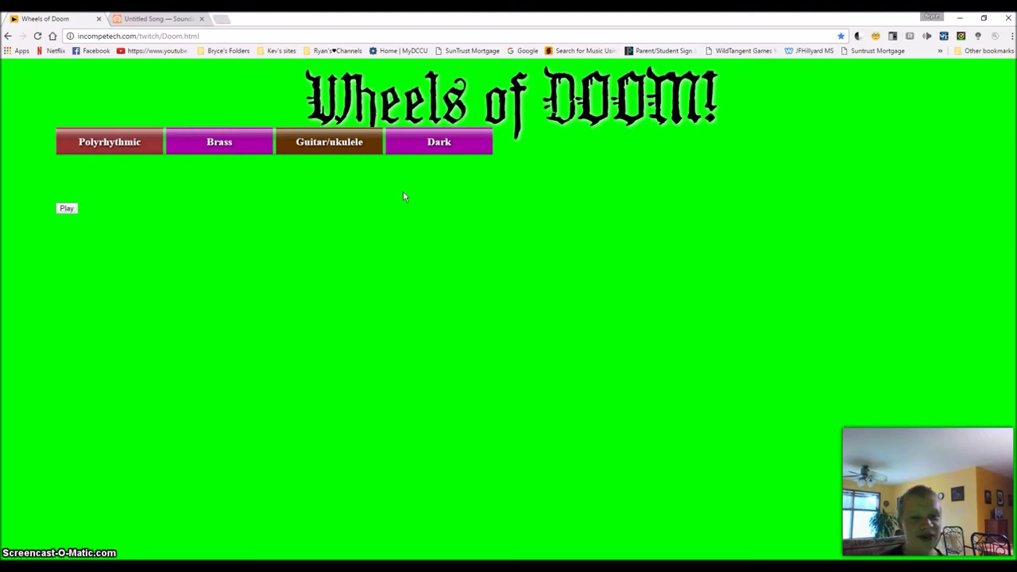
click(68, 209)
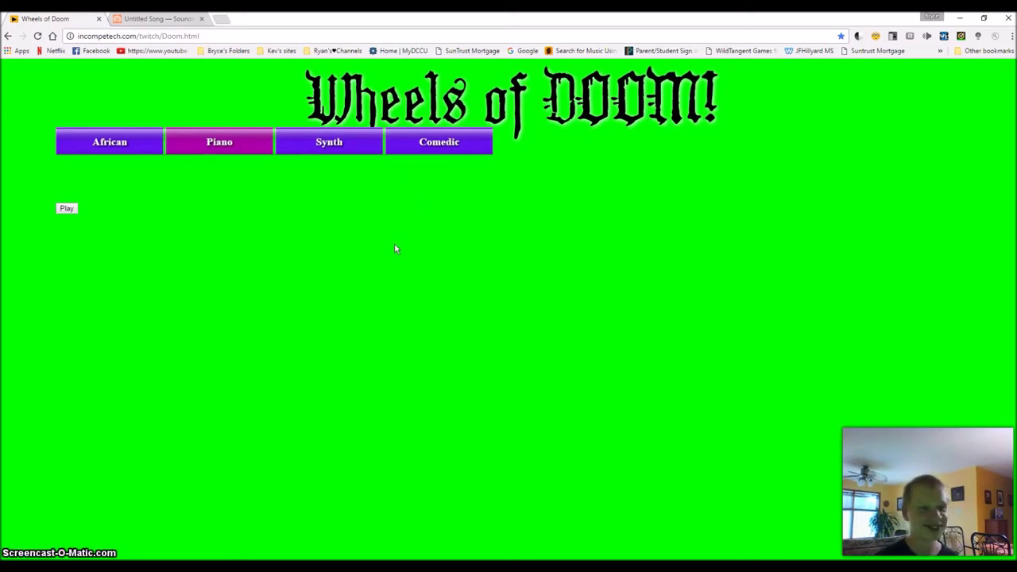
Switch back to Soundation and delete the new song's four audio channels, Simple Synth, Reverb and Delay channels.
click(155, 18)
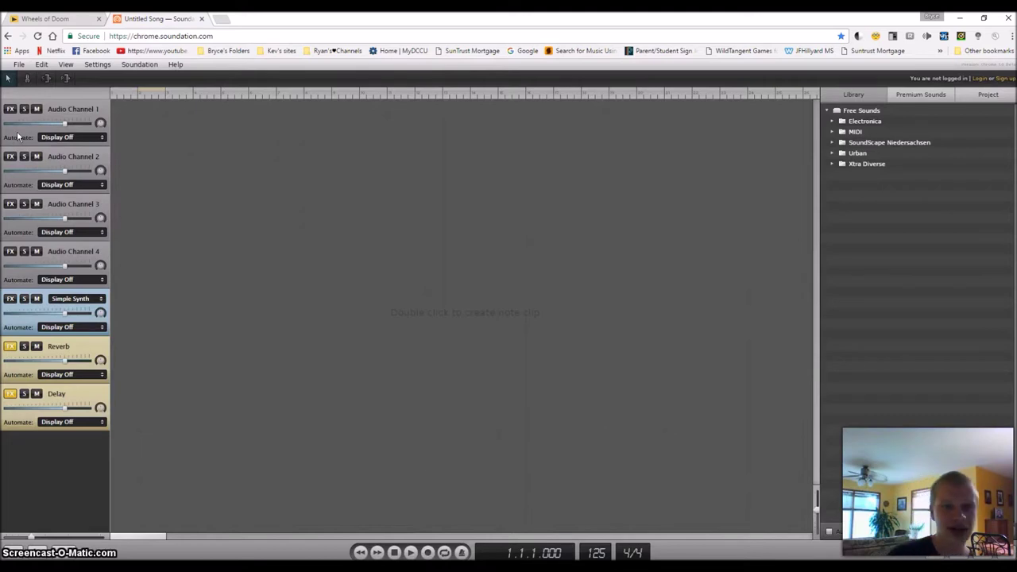
key(Delete)
key(Delete)
key(Delete)
key(Delete)
key(Delete)
key(Delete)
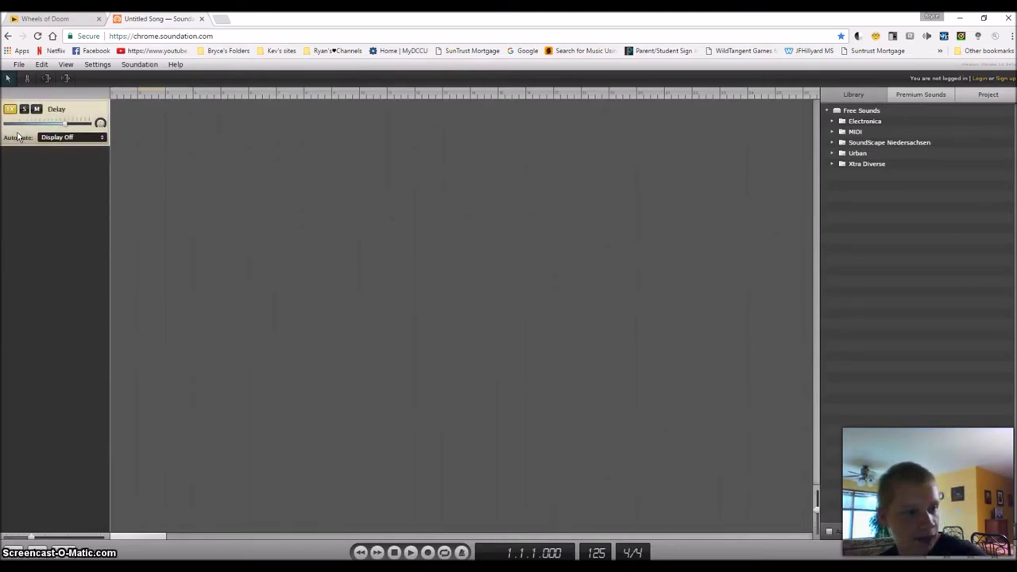
key(Delete)
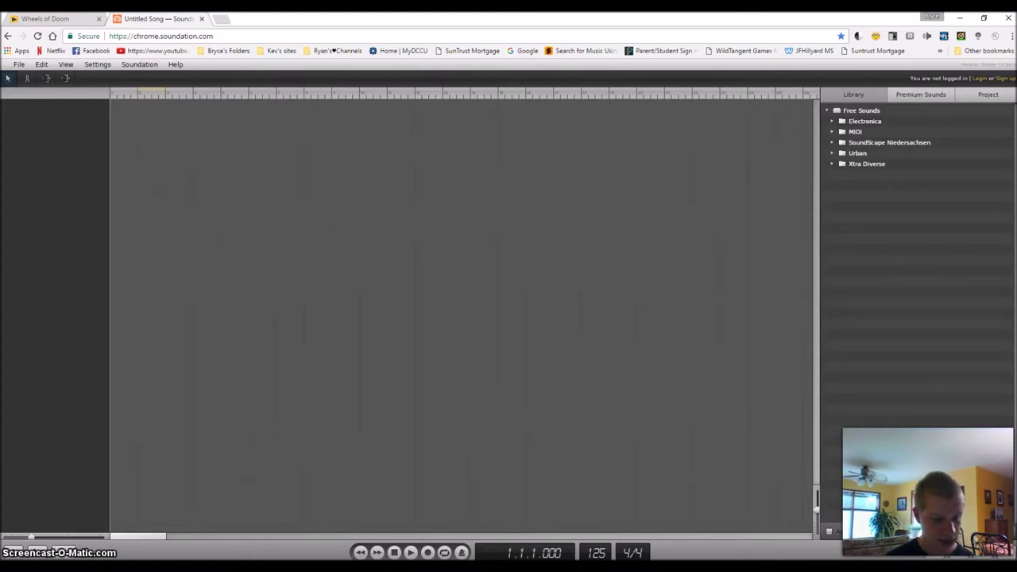
Recheck the Wheels of Doom prompts and add a Simple Synth instrument channel to the empty song.
key(ctrl+shift+Tab)
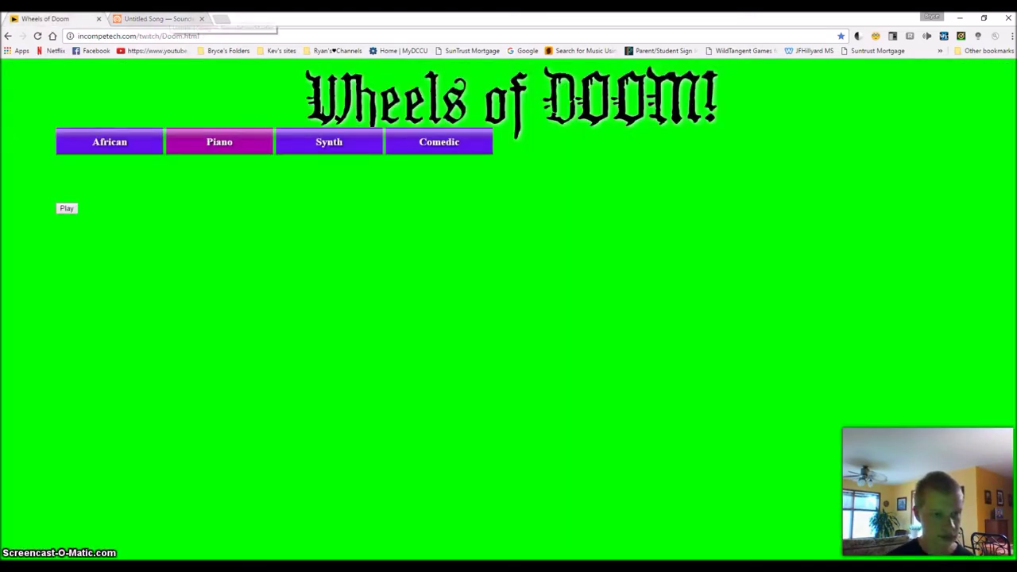
key(ctrl+Tab)
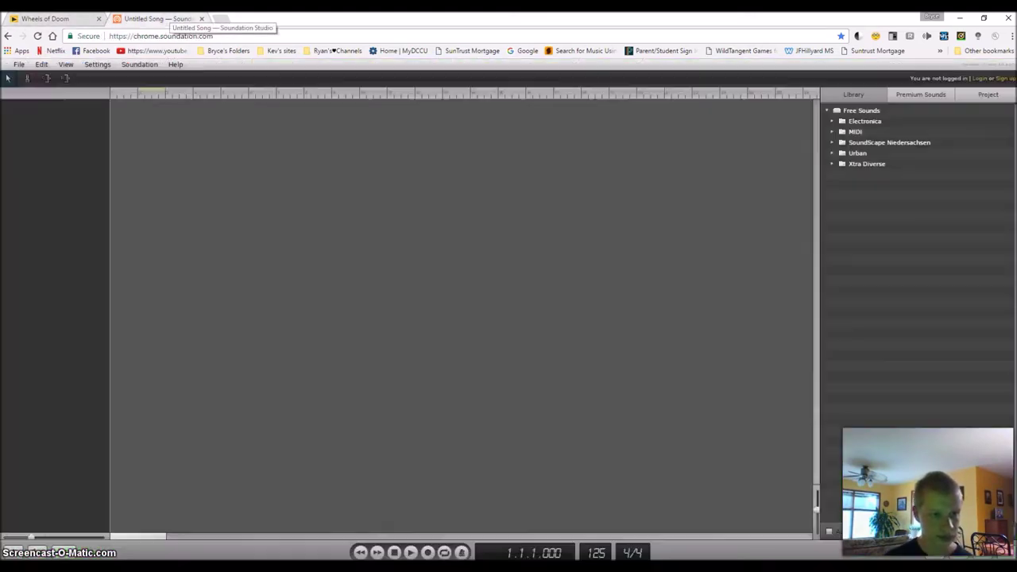
click(34, 550)
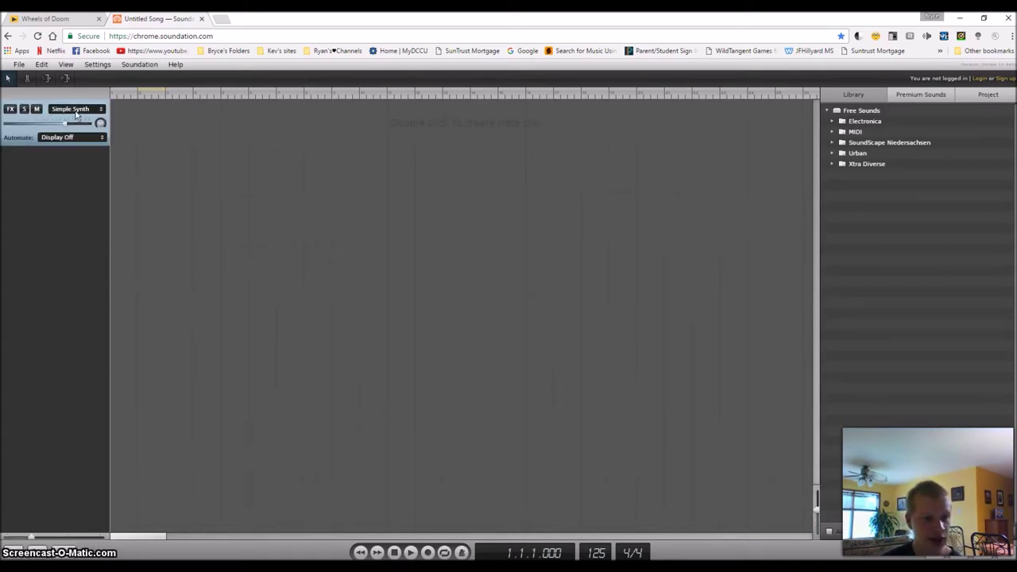
Change the channel's instrument to GM-2 and load the Standard kit from the Drums category.
click(76, 109)
click(74, 196)
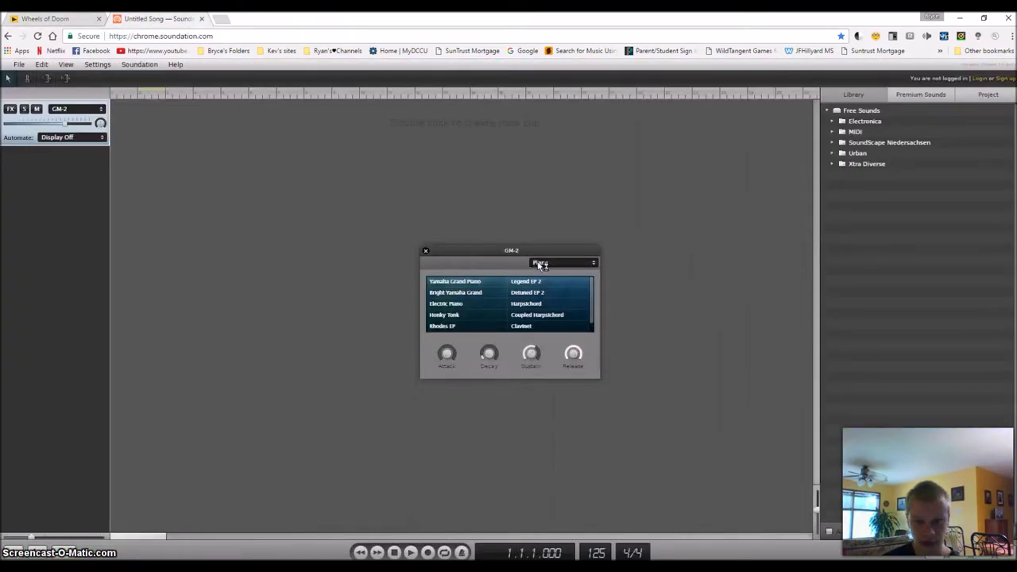
click(557, 263)
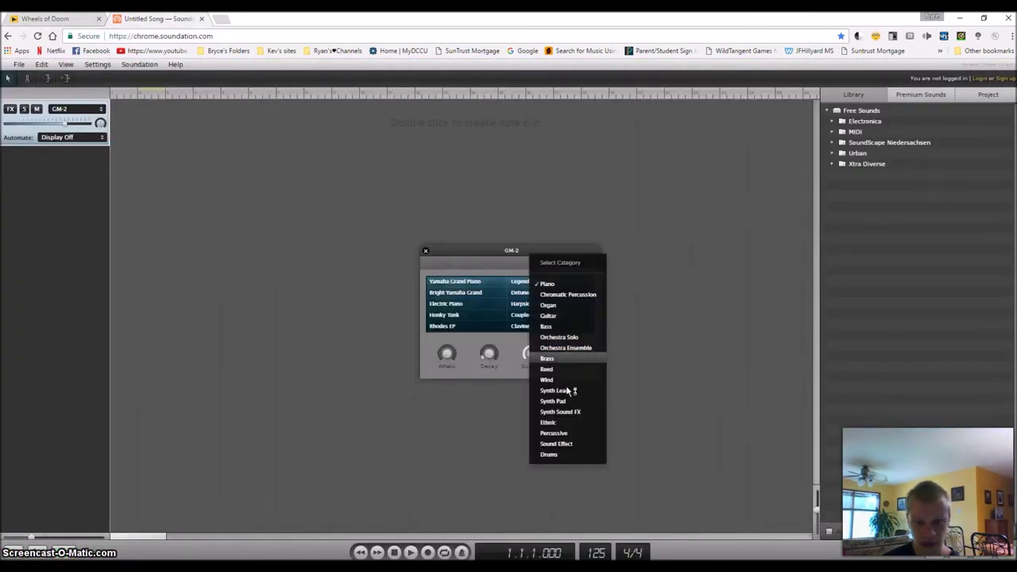
click(566, 455)
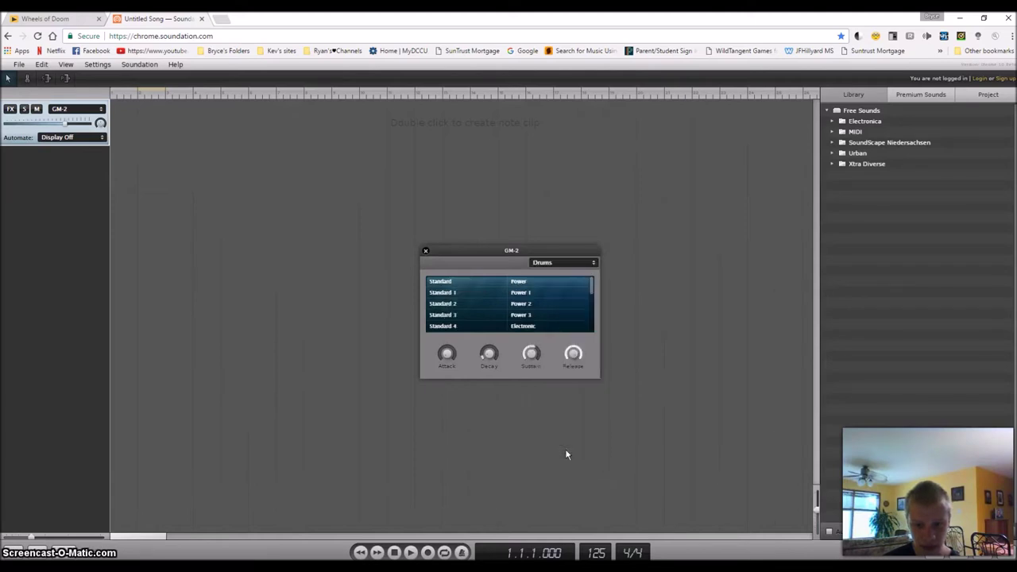
click(464, 281)
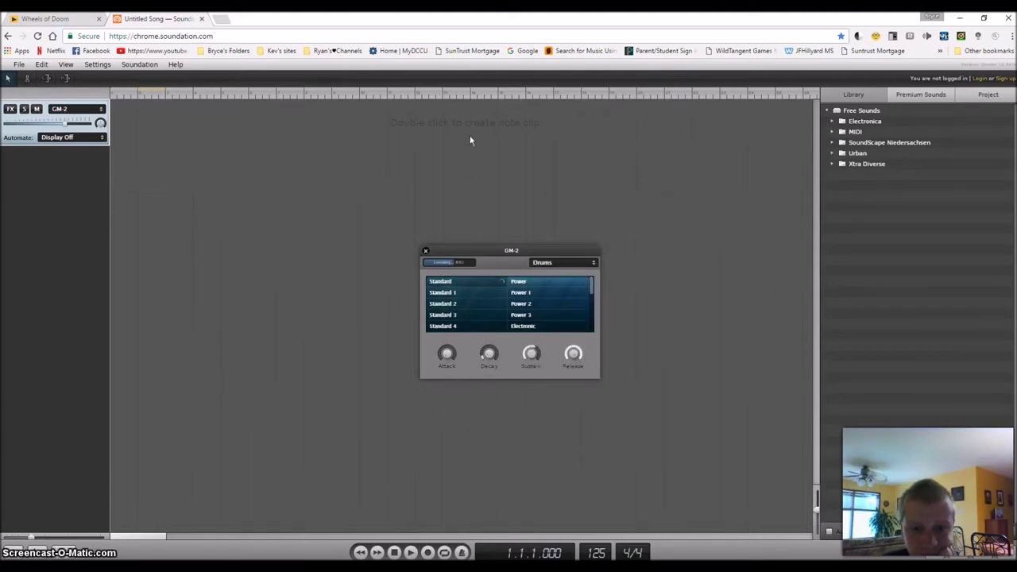
Create a note clip at the start of the GM-2 channel and place a first drum note in it.
double_click(470, 141)
drag(469, 141, 120, 120)
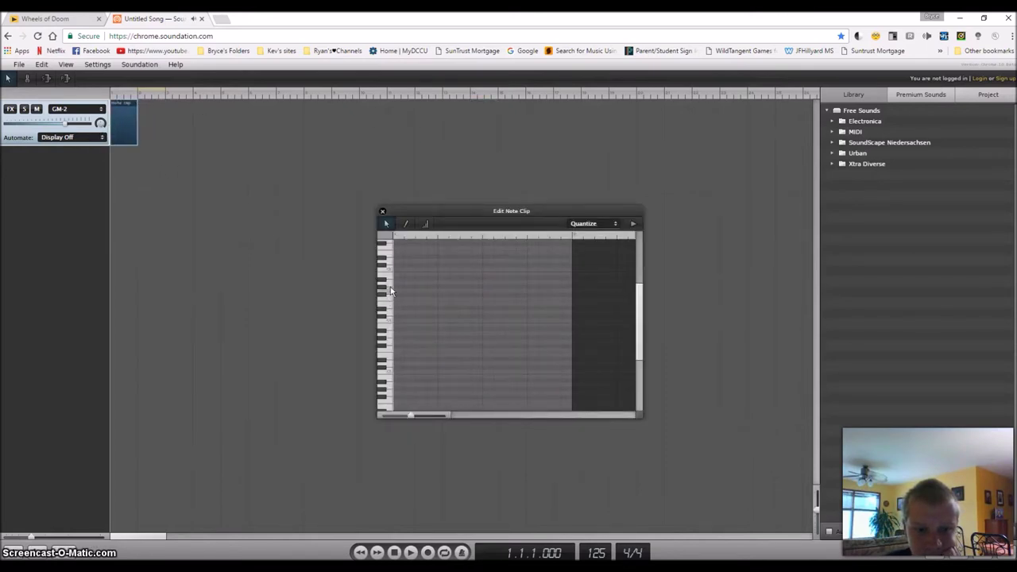
scroll(389, 278, up, 3)
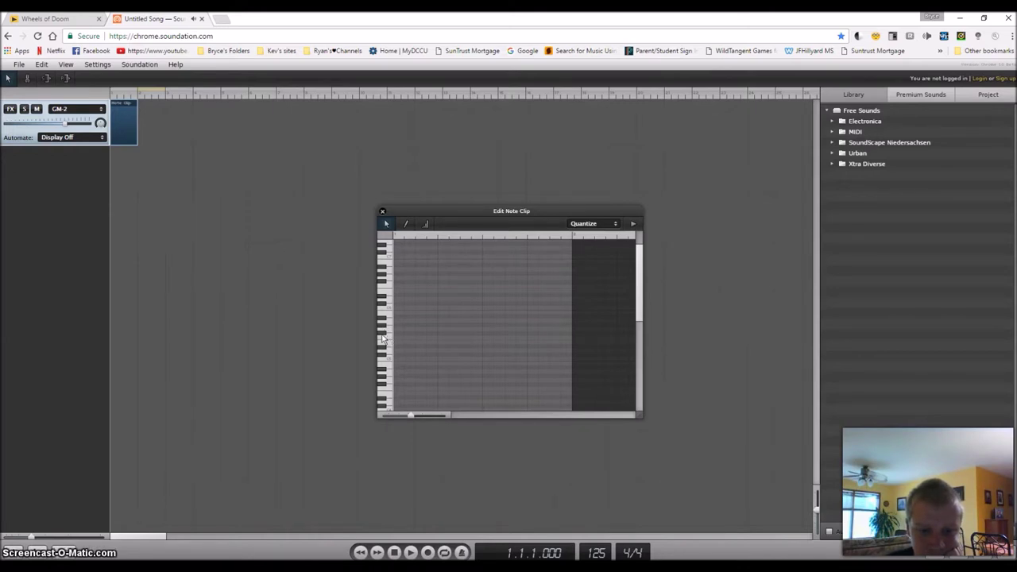
drag(538, 210, 715, 211)
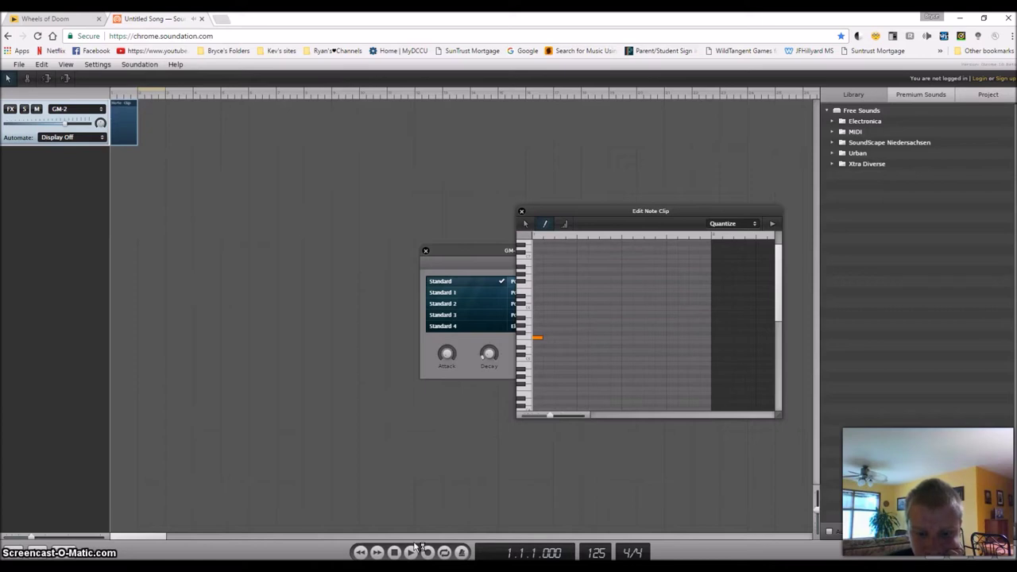
Set the song tempo to 150 and add three more spaced drum notes on the same row, checking them in playback.
click(608, 555)
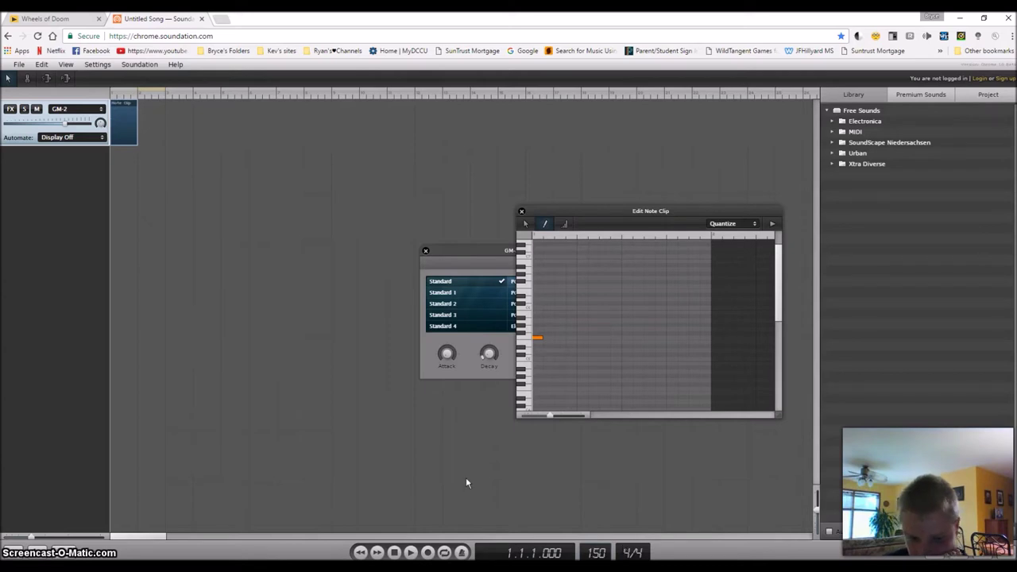
click(410, 553)
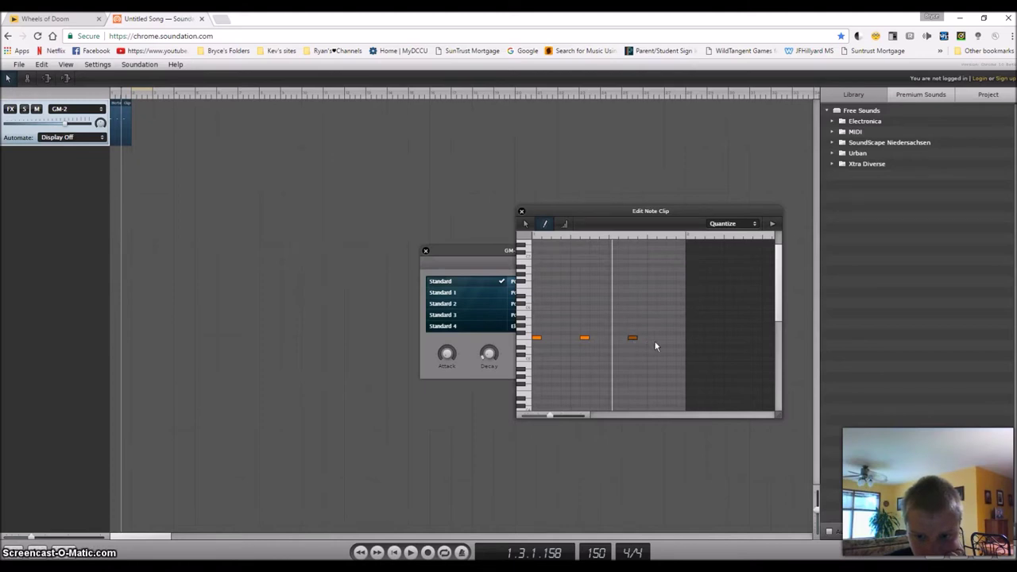
click(679, 338)
click(410, 554)
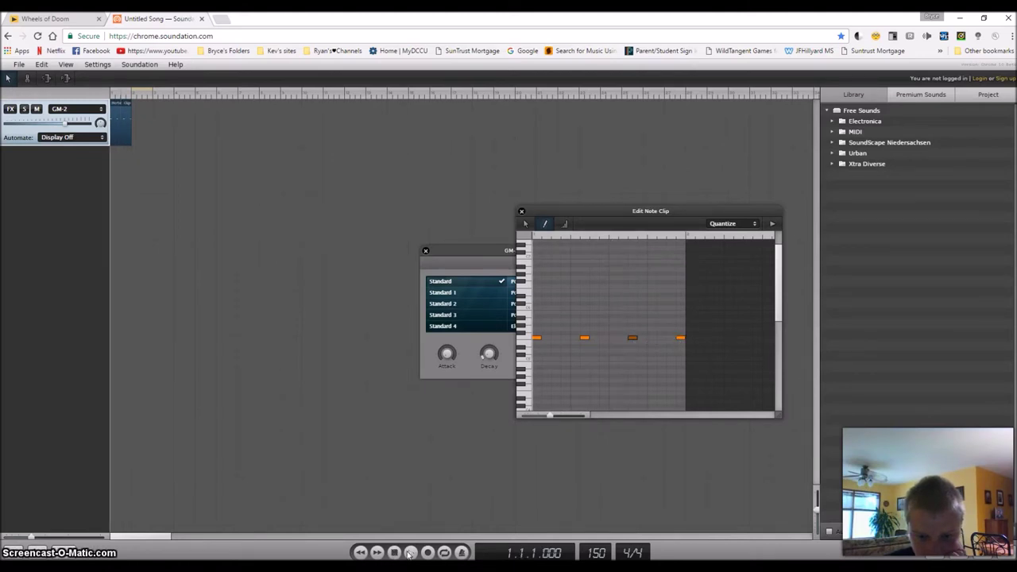
Move the third and fourth drum notes slightly earlier in the bar while listening to playback.
click(410, 553)
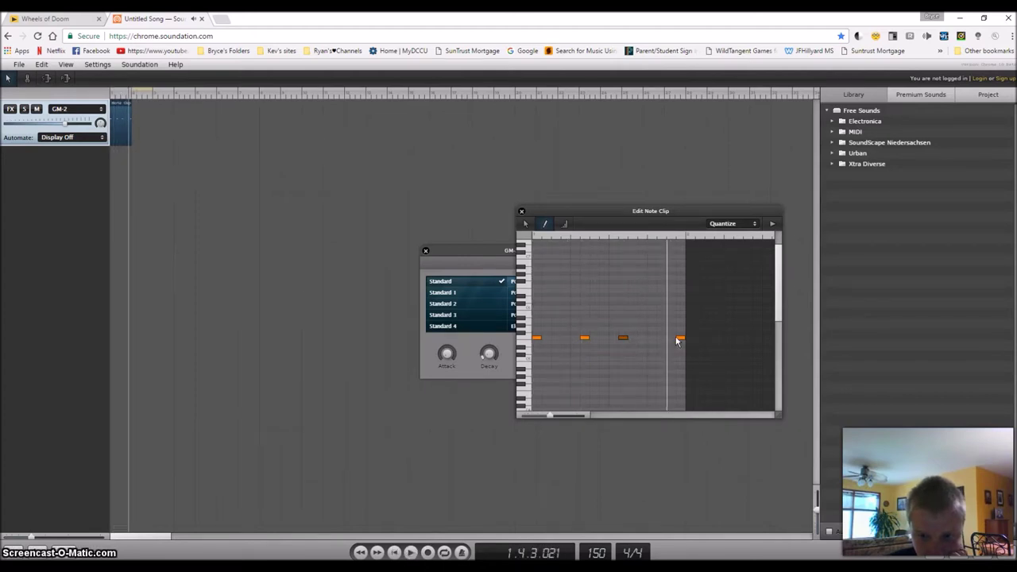
click(409, 554)
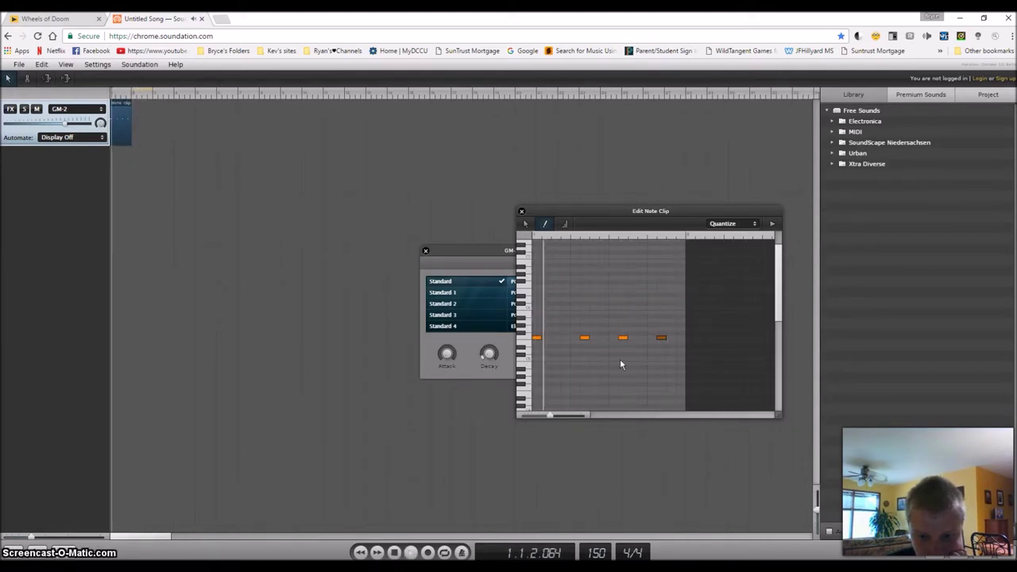
drag(660, 341, 652, 343)
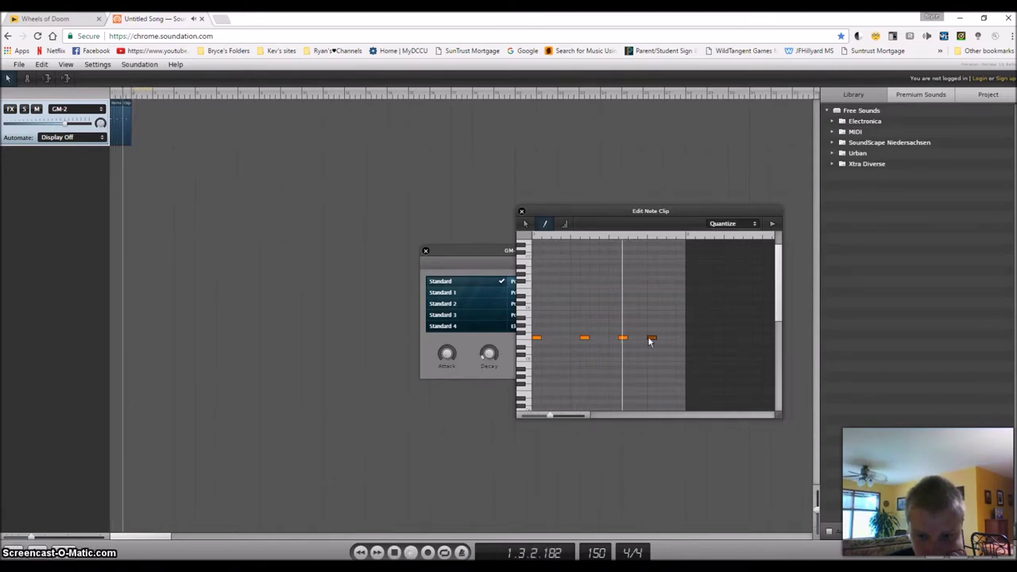
drag(650, 342, 659, 341)
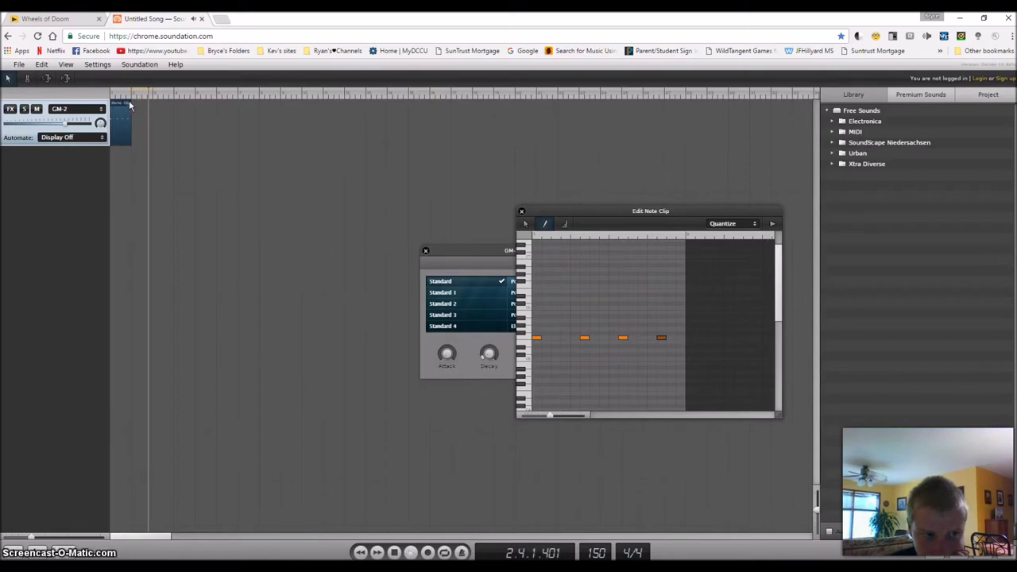
Loop the one-bar drum clip out to about 16 bars and play it from the start.
drag(133, 111, 451, 127)
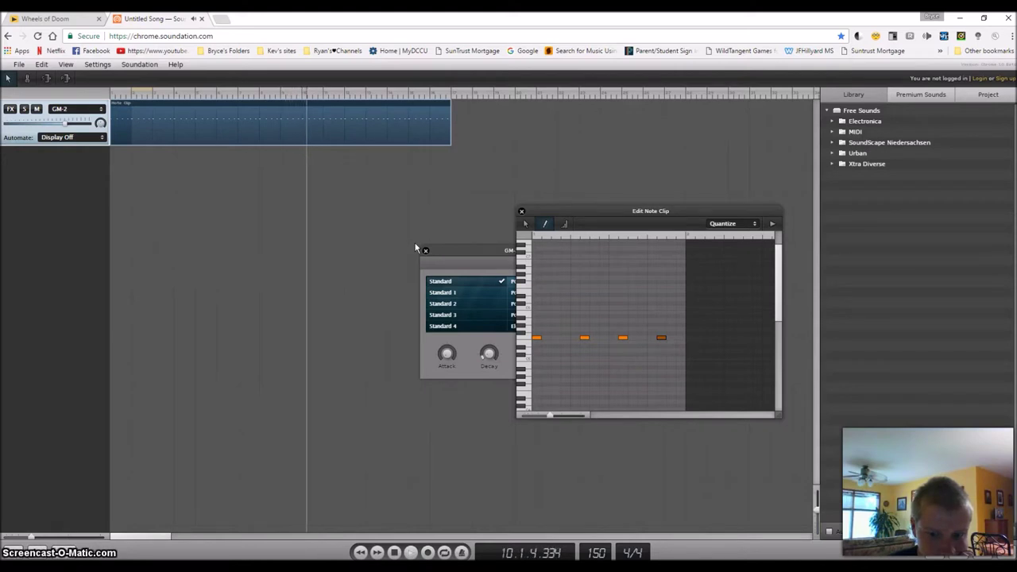
click(394, 552)
click(411, 552)
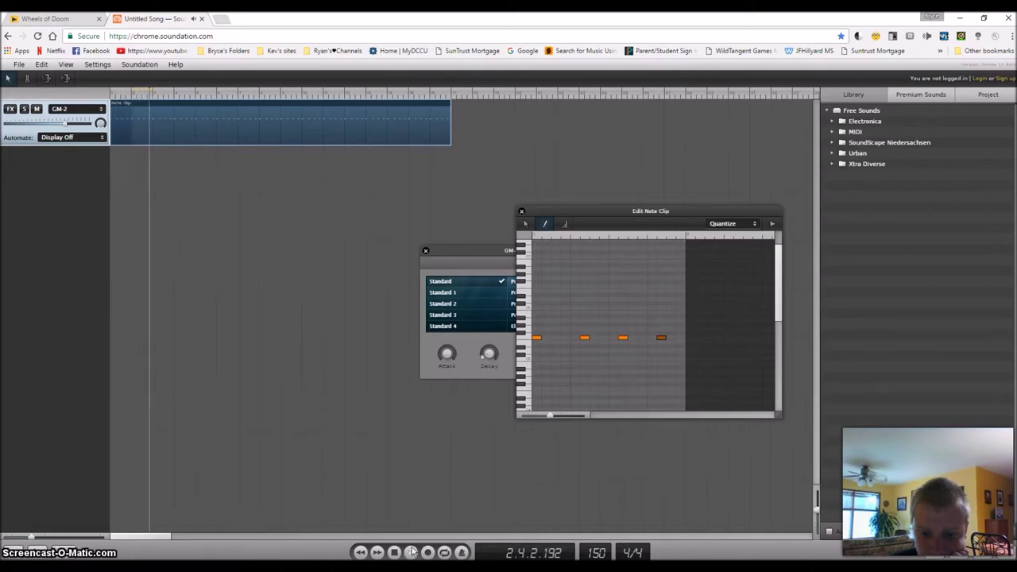
key(space)
Try lengthening the drum clip's repeating section to two bars, play it, and return the section to one bar.
click(158, 141)
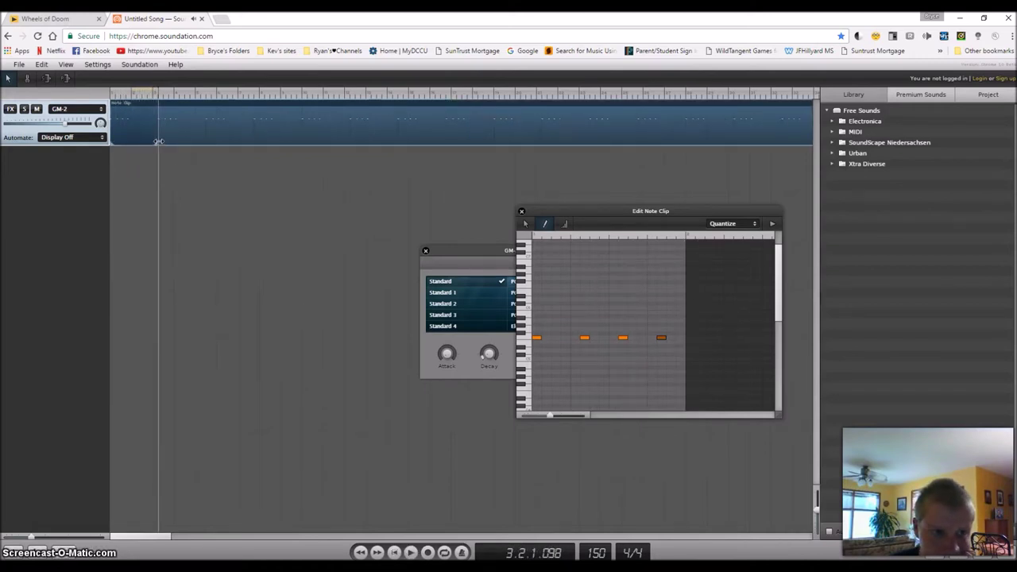
mouse_move(154, 143)
mouse_down()
mouse_move(134, 148)
mouse_move(149, 144)
mouse_up()
click(394, 553)
click(411, 554)
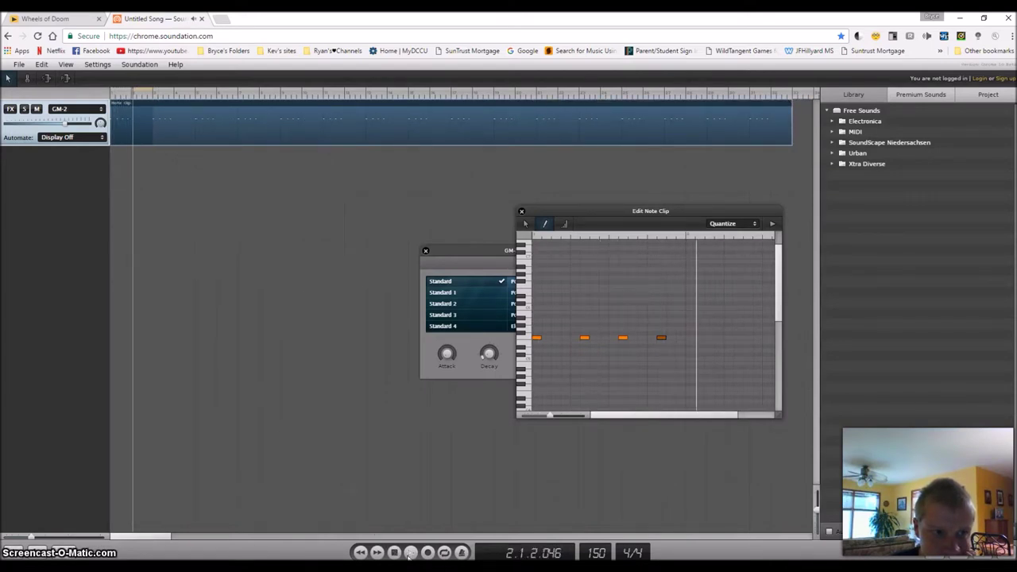
click(394, 553)
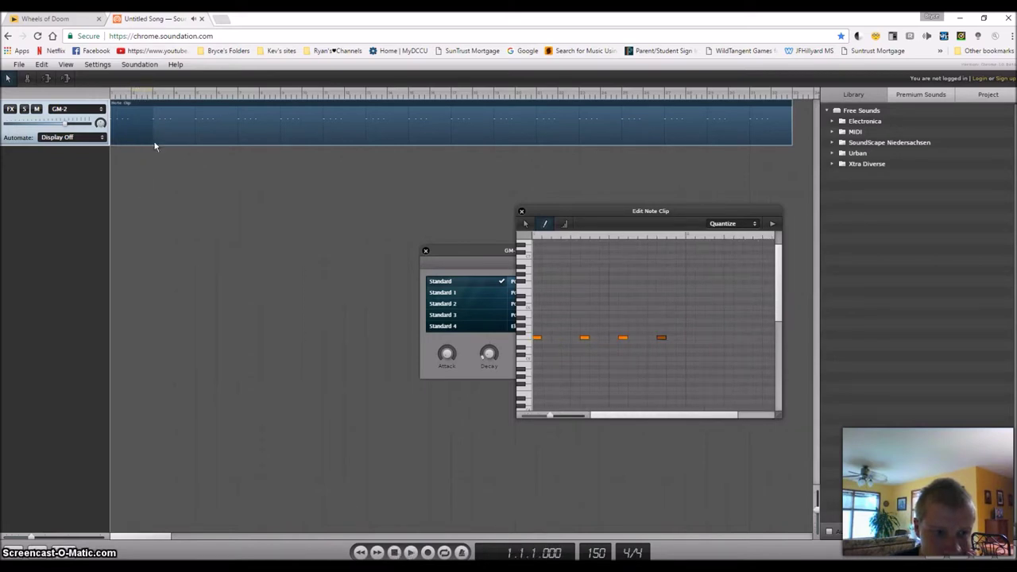
drag(151, 143, 131, 142)
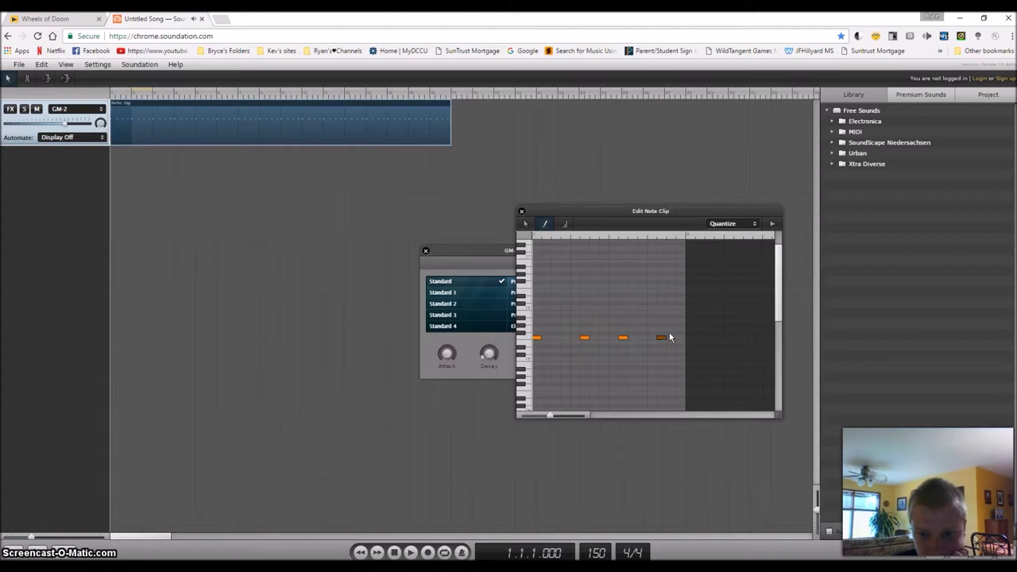
Try extra drum notes one row higher at the end of the bar while replaying the loop.
click(412, 553)
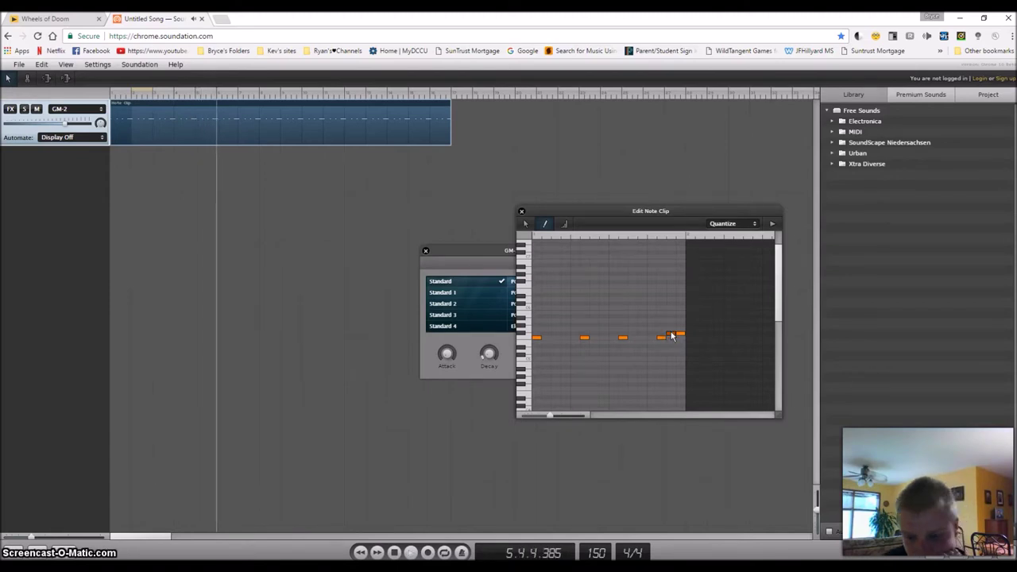
click(396, 552)
click(411, 552)
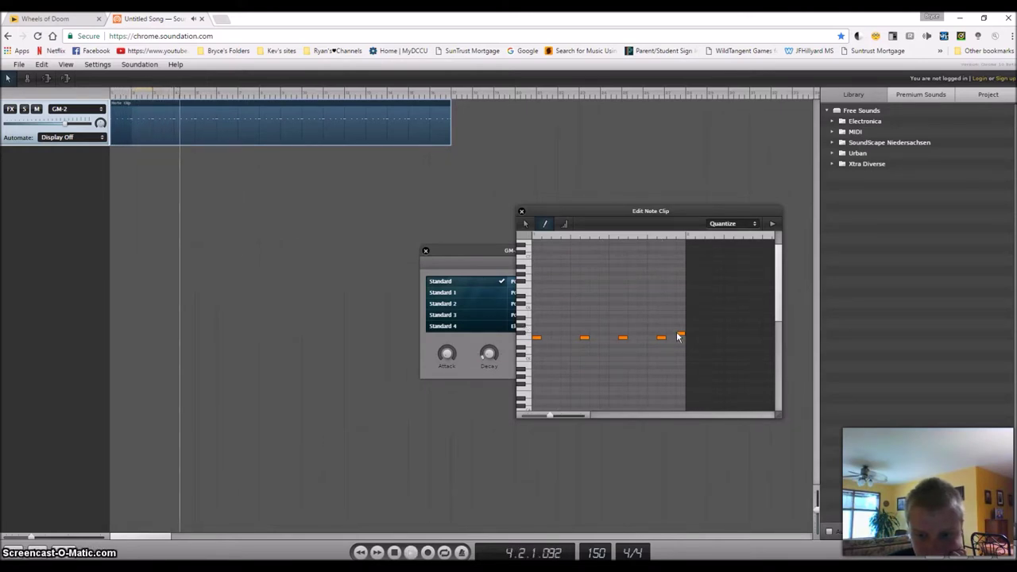
Remove the higher end note and adjust the third and fourth drum notes' timing, replaying the beat after each move.
click(525, 223)
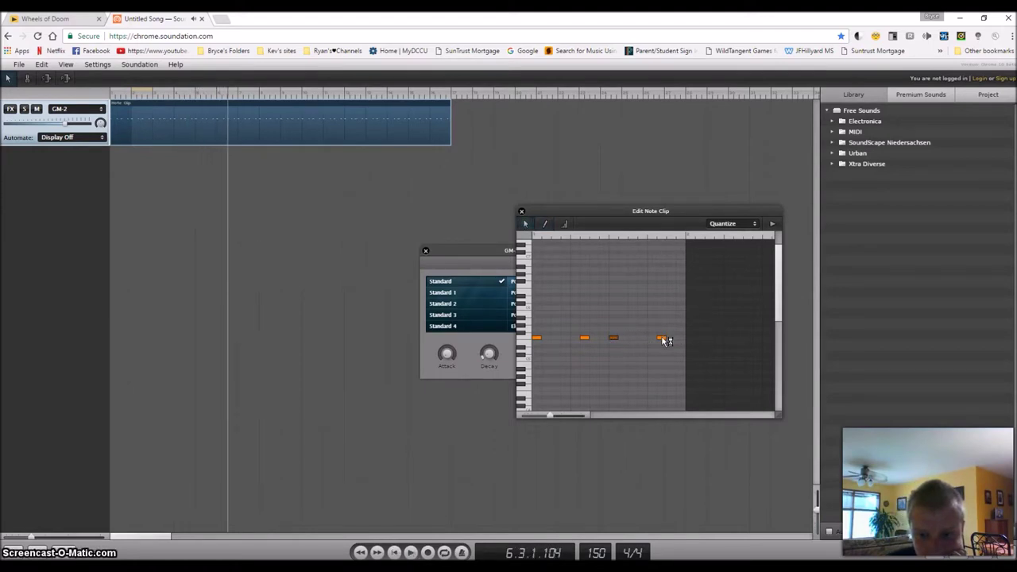
click(409, 553)
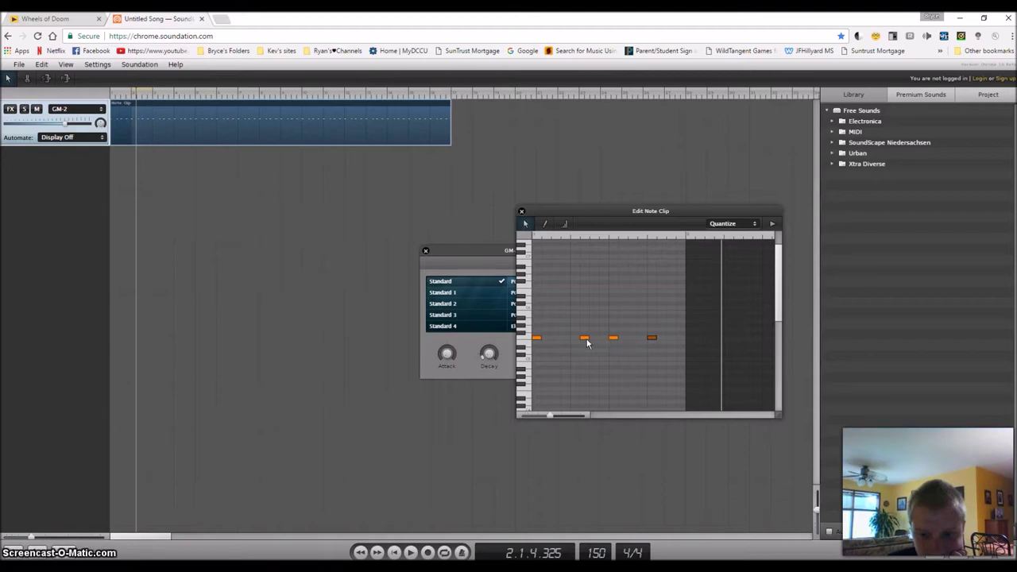
click(392, 554)
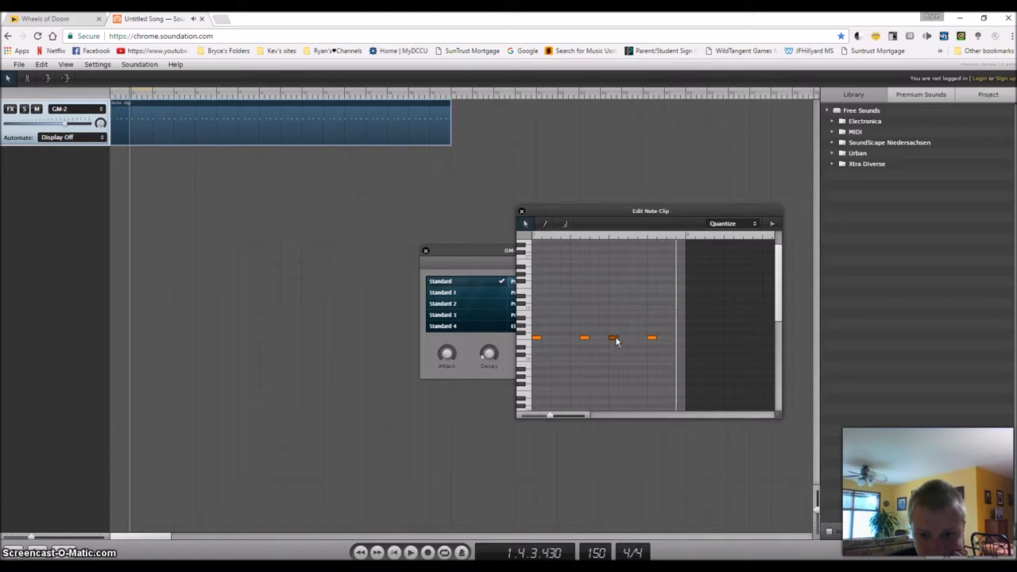
click(394, 552)
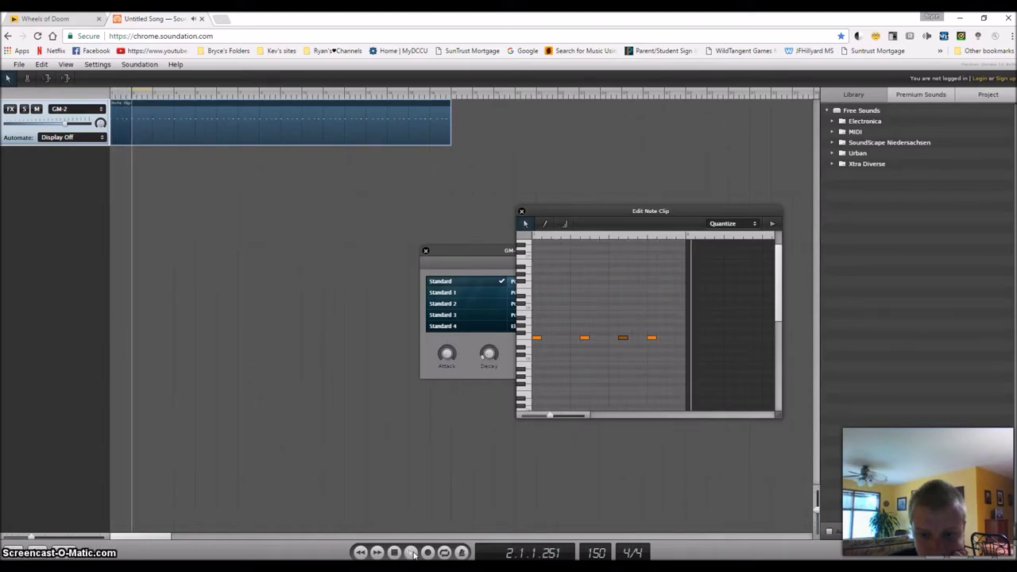
Shift the last three drum notes earlier together and move the third and fourth closer in, checking the rhythm in playback.
click(400, 554)
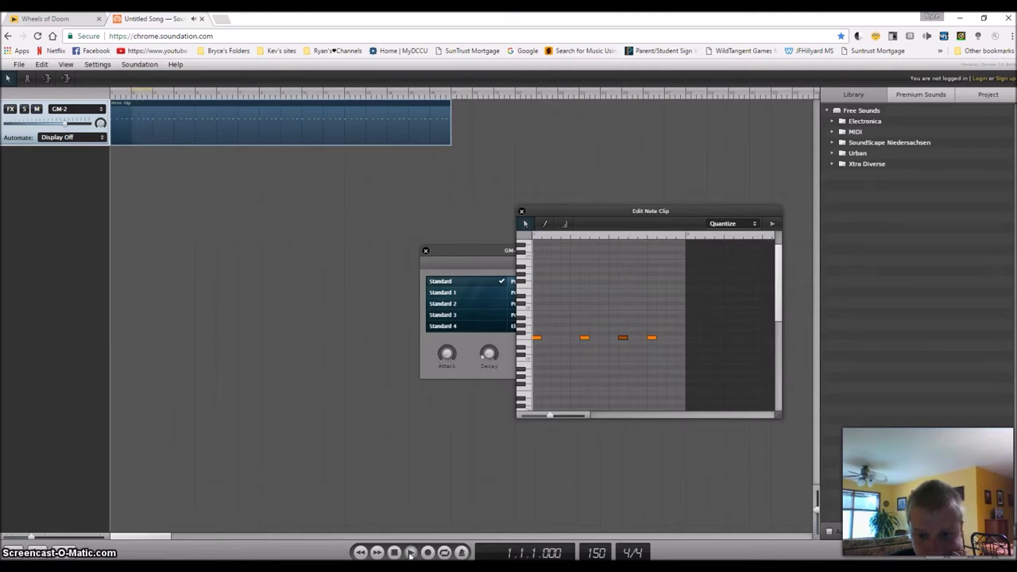
key(space)
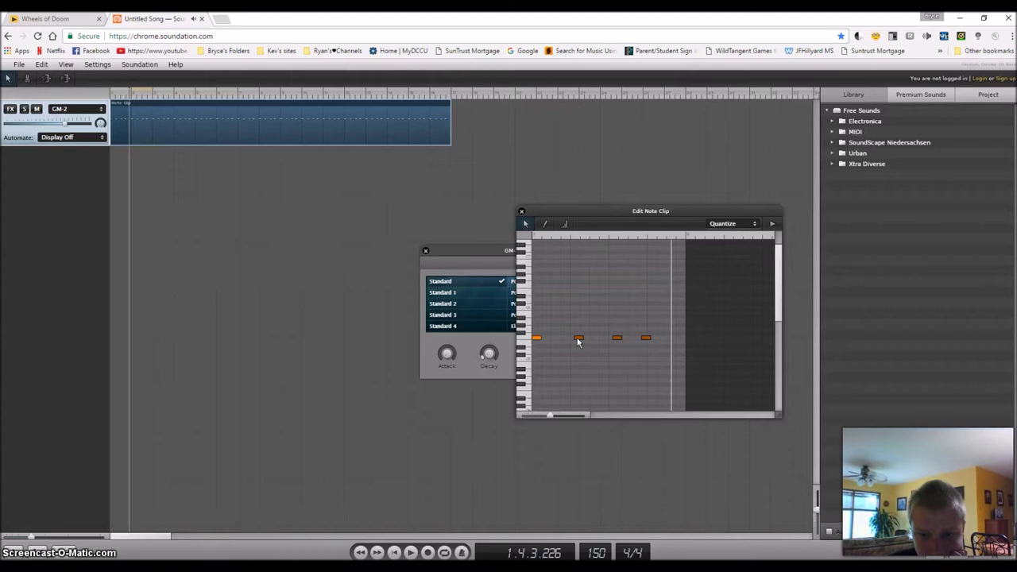
click(408, 554)
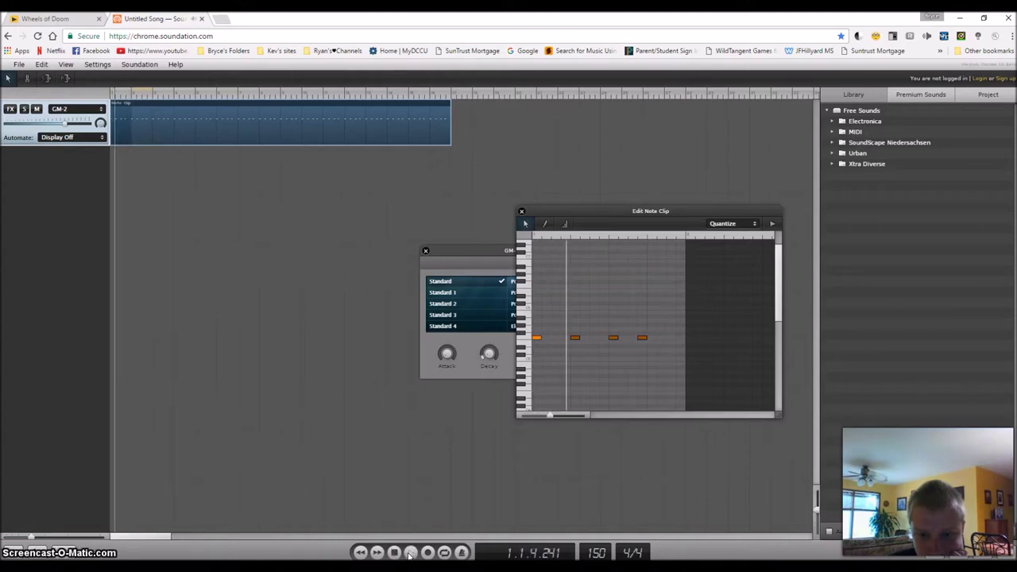
key(space)
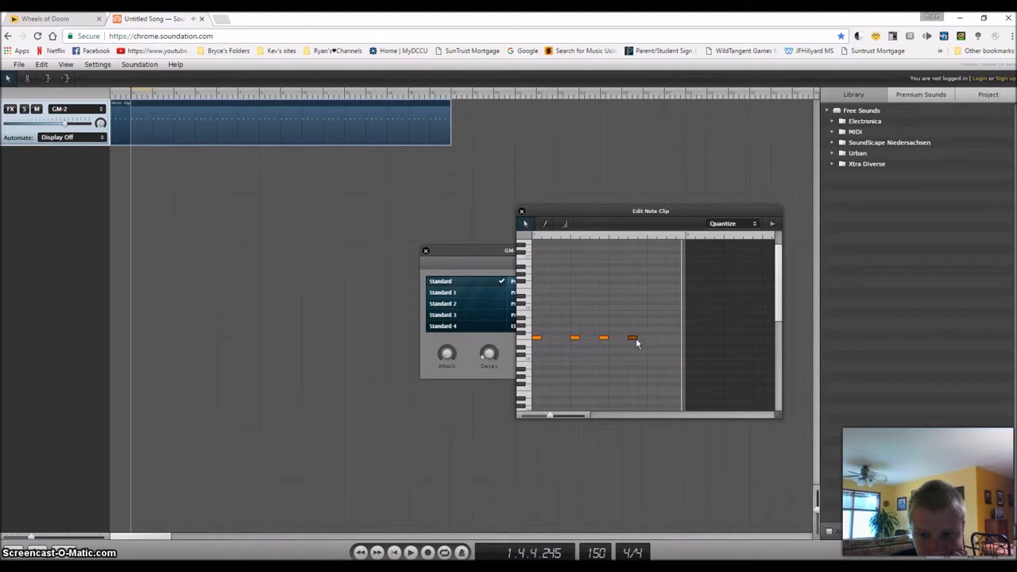
Add four drum notes one row above the existing four and align each with the note below, replaying the beat.
click(411, 553)
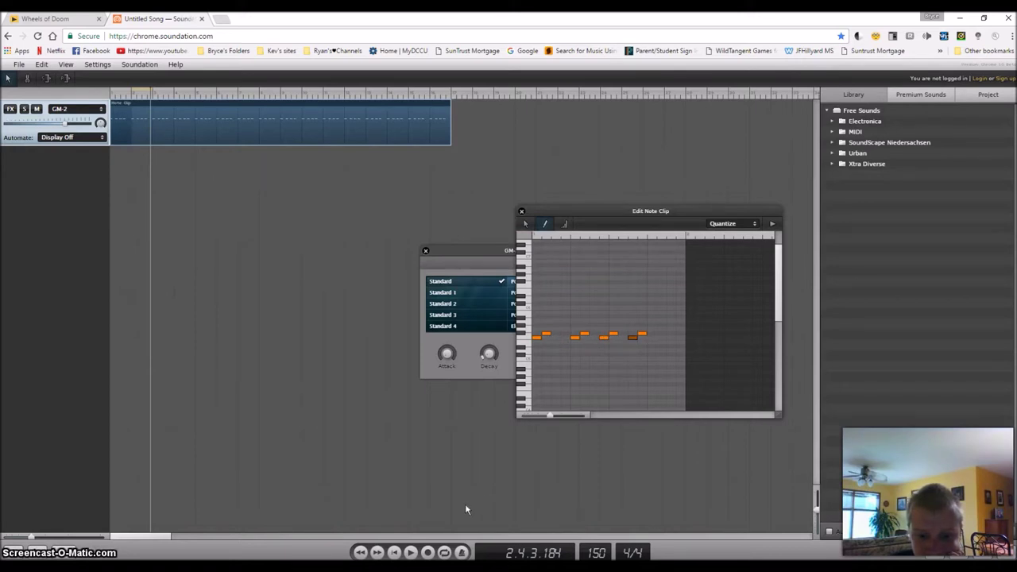
click(411, 552)
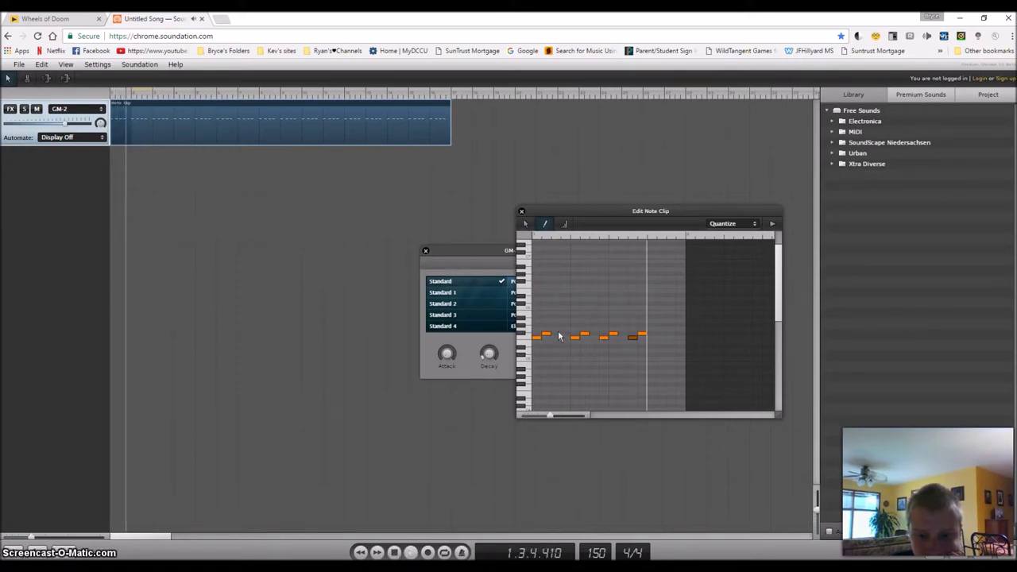
click(584, 334)
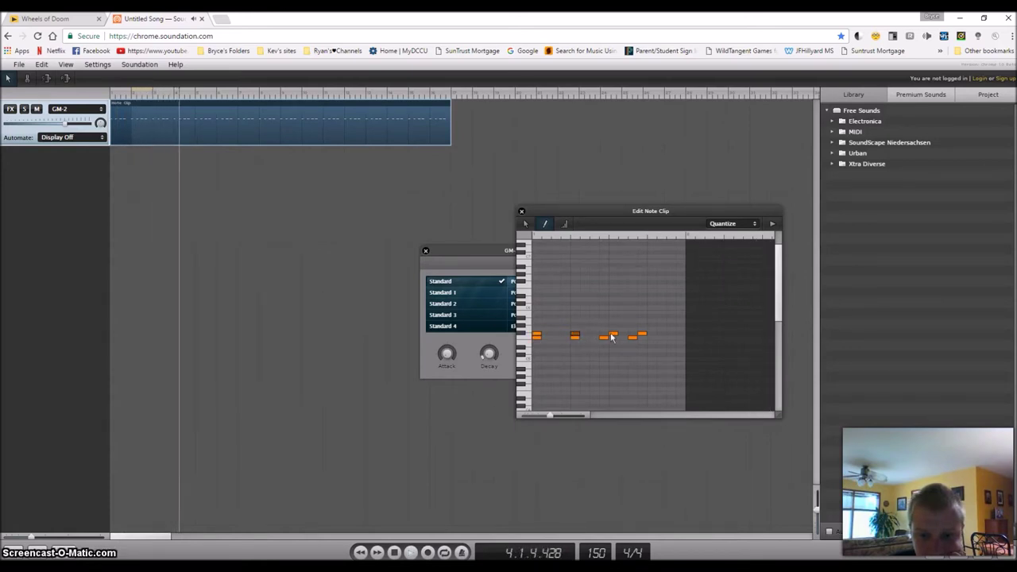
click(640, 335)
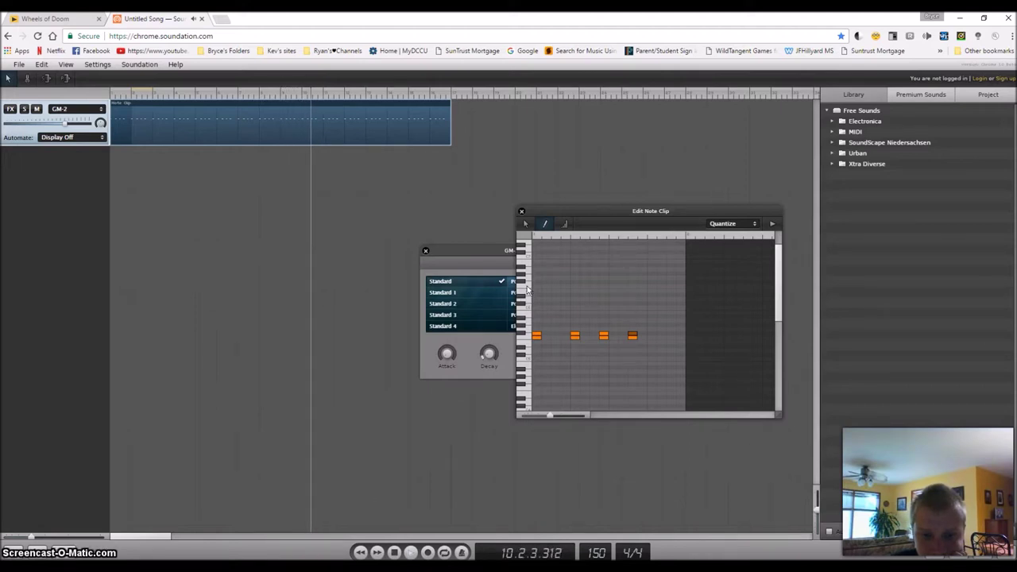
Add a higher row of drum notes and thin it to four evenly spaced notes in the bar, checking the beat in playback.
click(406, 554)
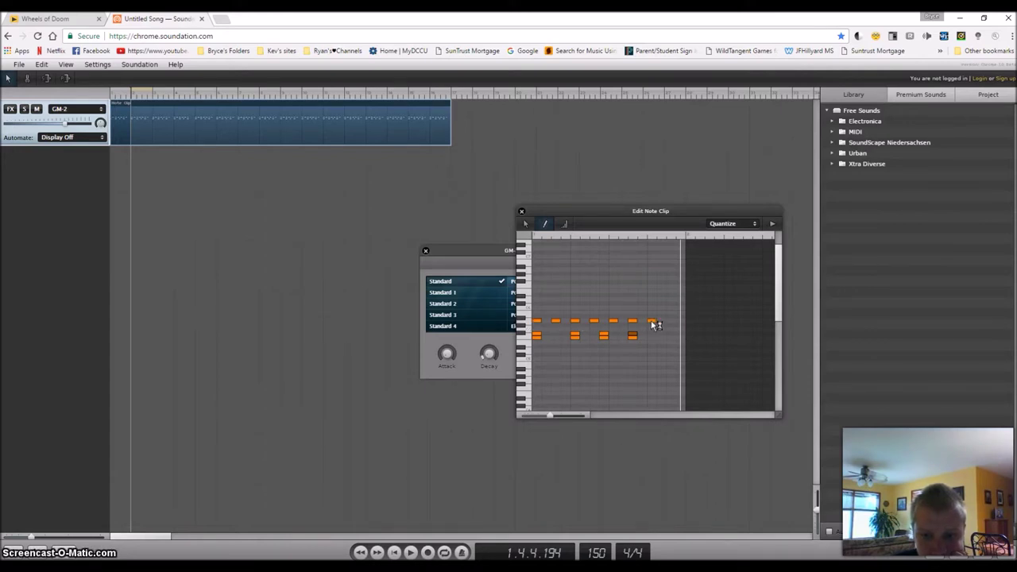
click(411, 552)
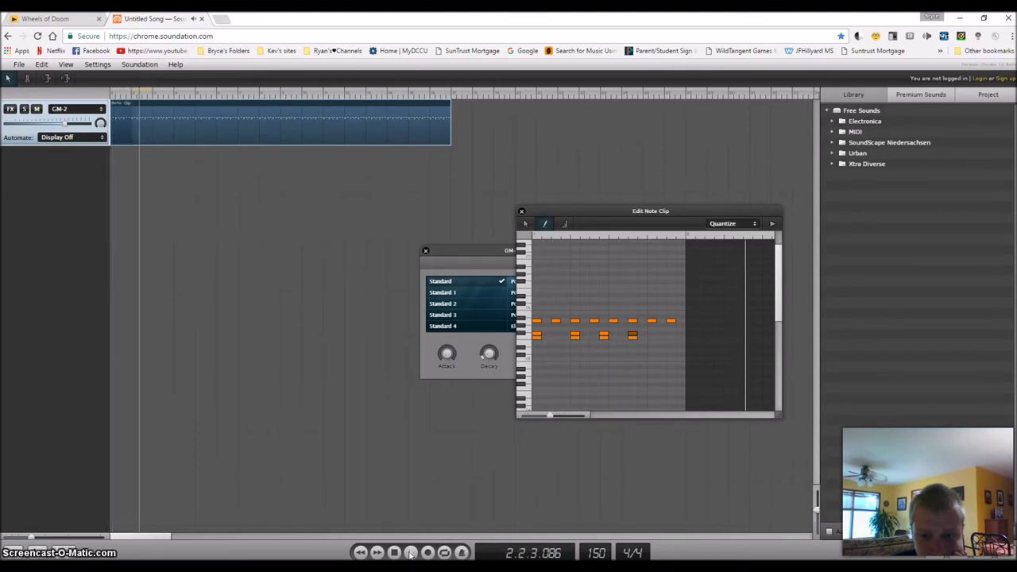
click(593, 321)
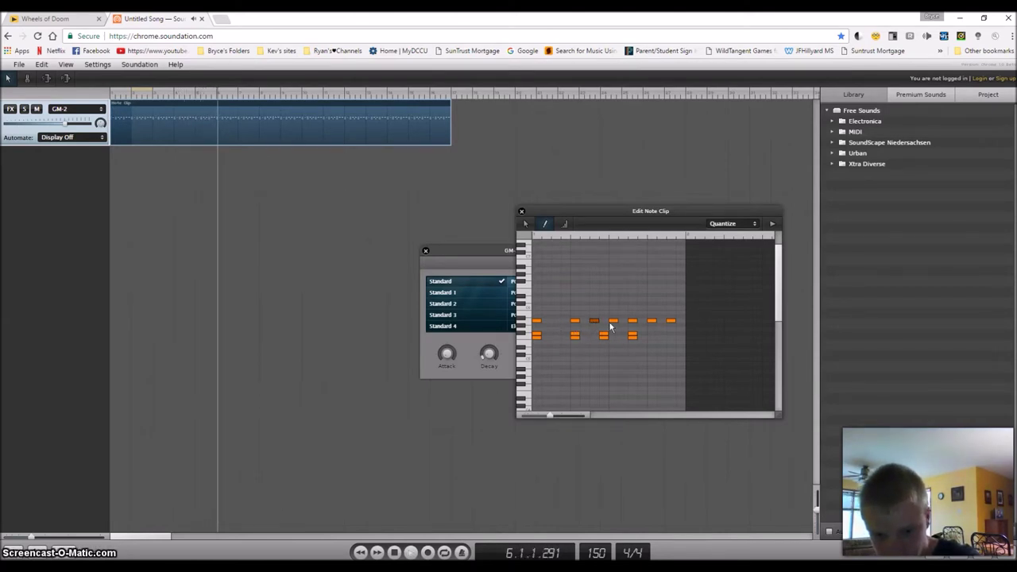
click(633, 321)
click(670, 321)
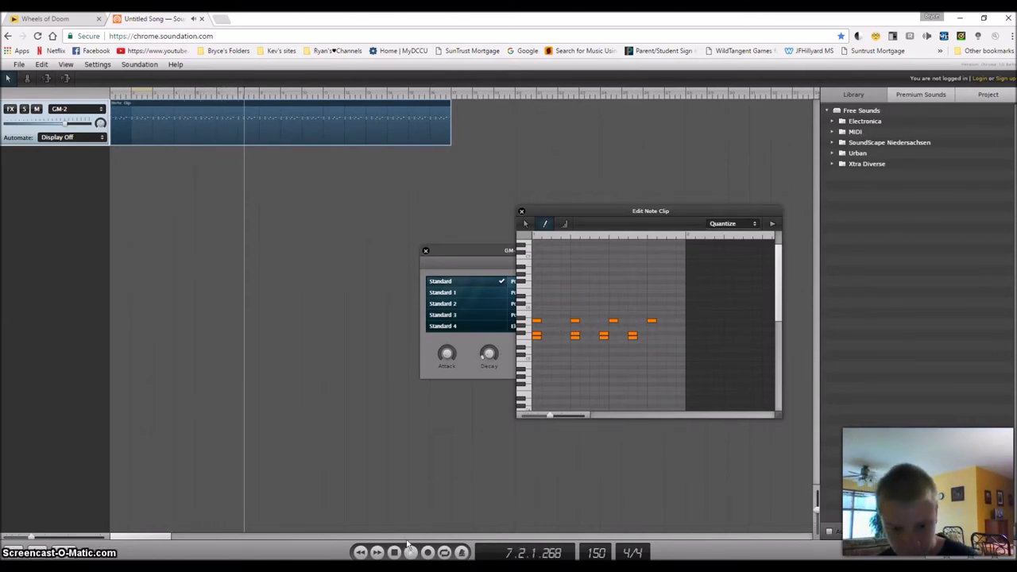
click(409, 554)
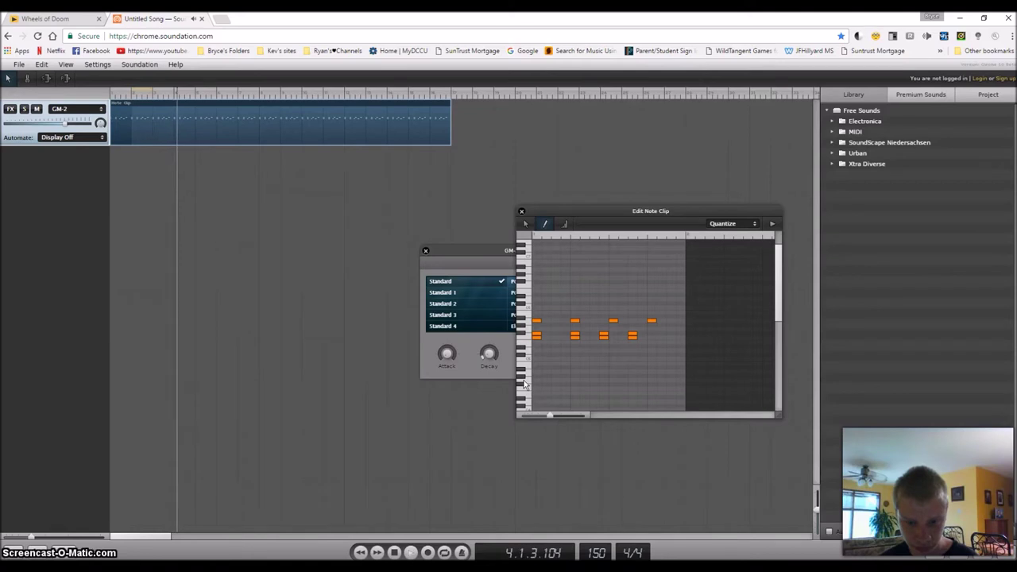
Lengthen the drum clip's repeating section to two bars and continue the evenly spaced upper notes through the second bar.
click(401, 554)
click(396, 553)
click(151, 141)
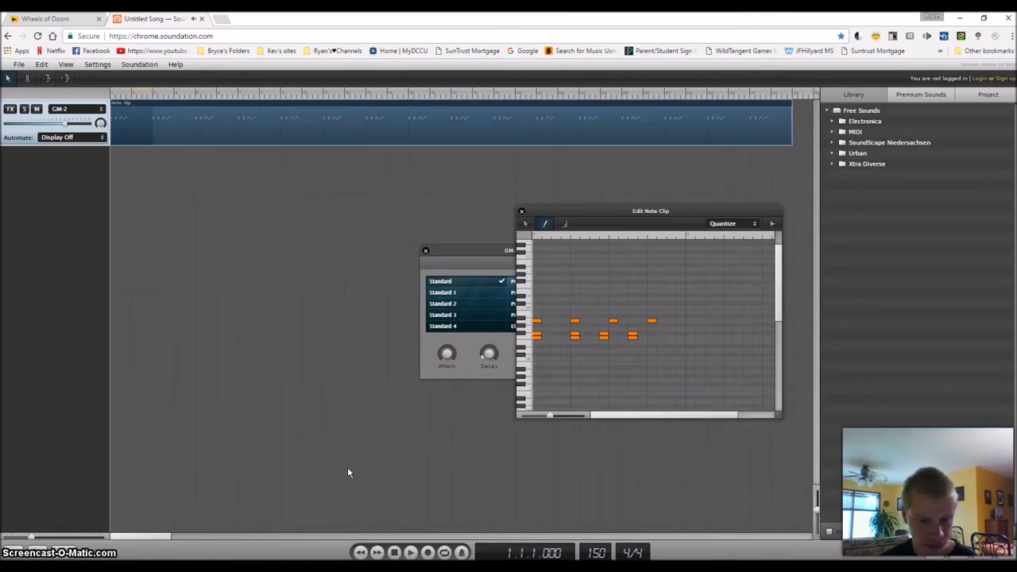
click(412, 553)
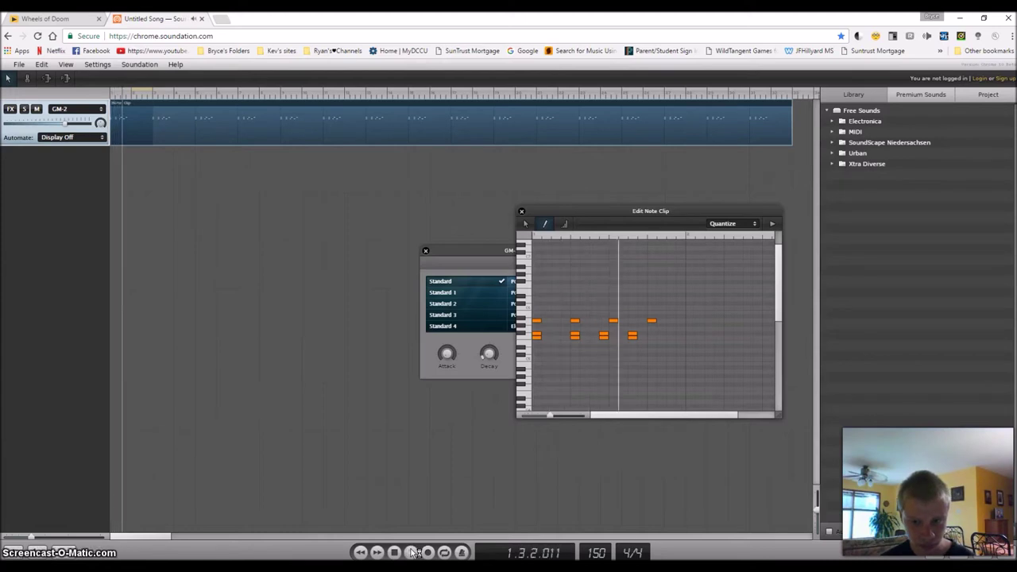
click(688, 321)
drag(698, 421, 731, 419)
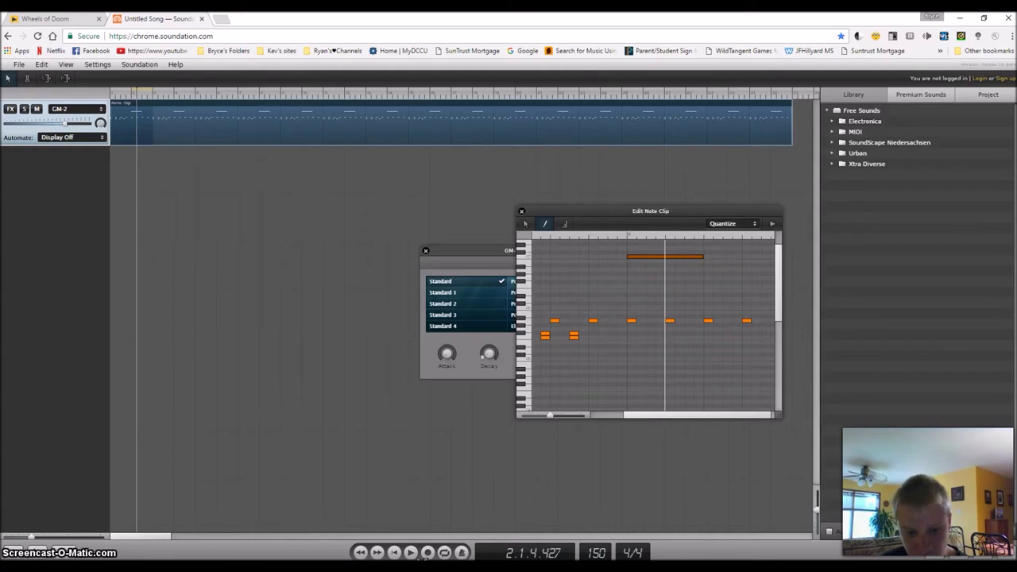
Try a long high drum note around the start of the second bar, extending it during playback before deleting it.
click(394, 552)
click(410, 553)
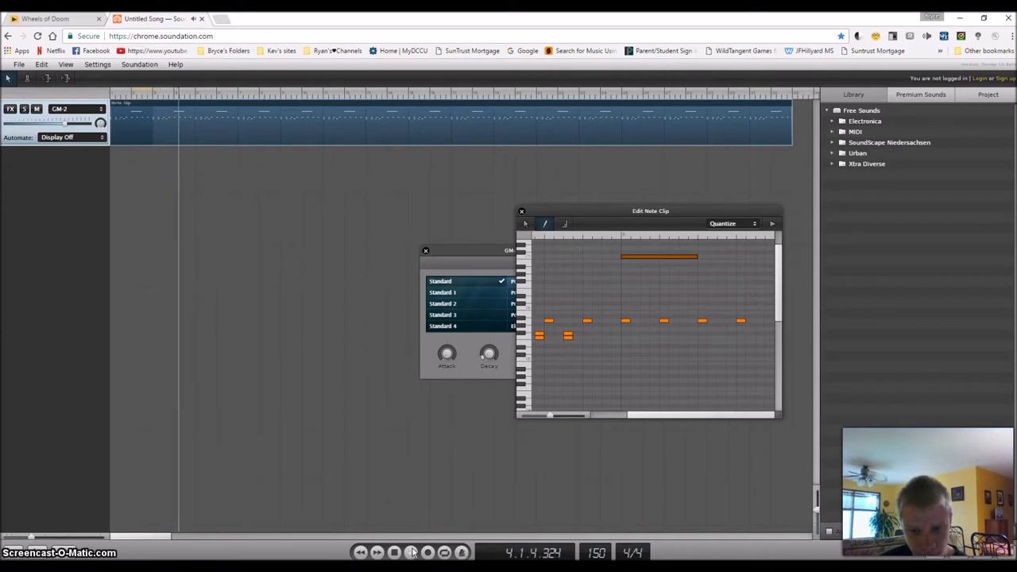
drag(583, 257, 776, 269)
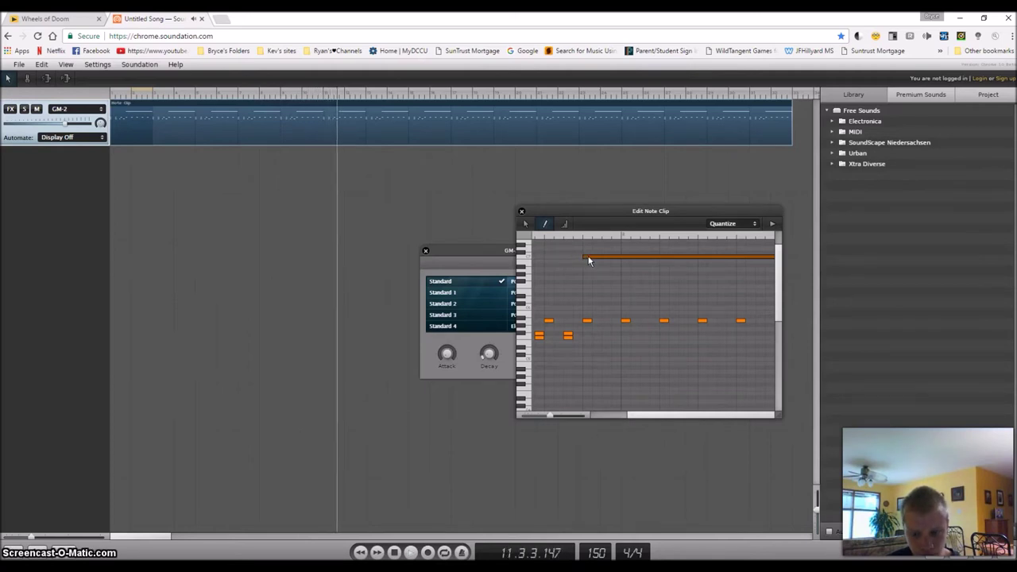
click(590, 260)
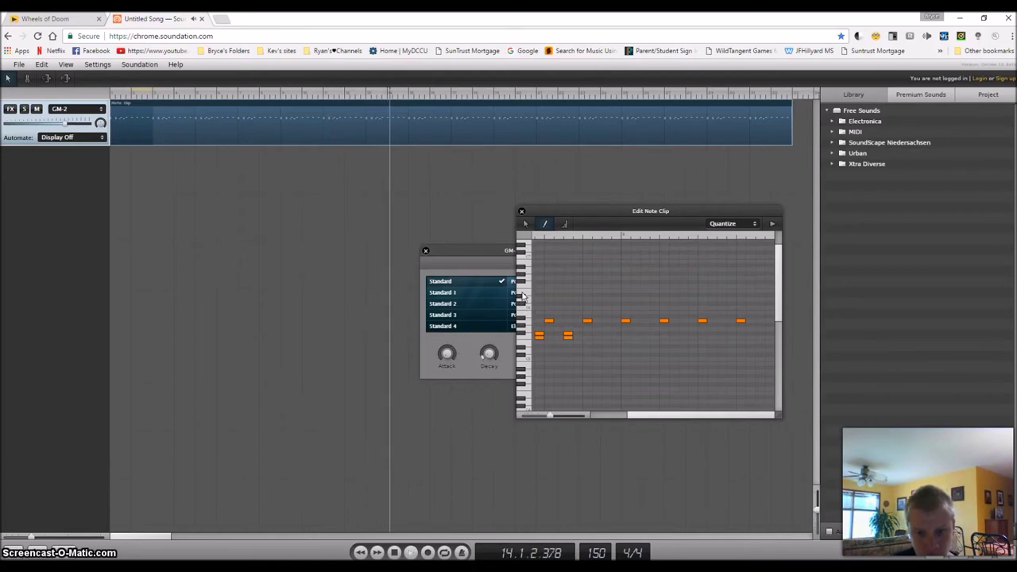
Fill the second bar with extra lower drum notes, including two close pairs each followed by a higher note, and replay the loop.
scroll(524, 286, up, 2)
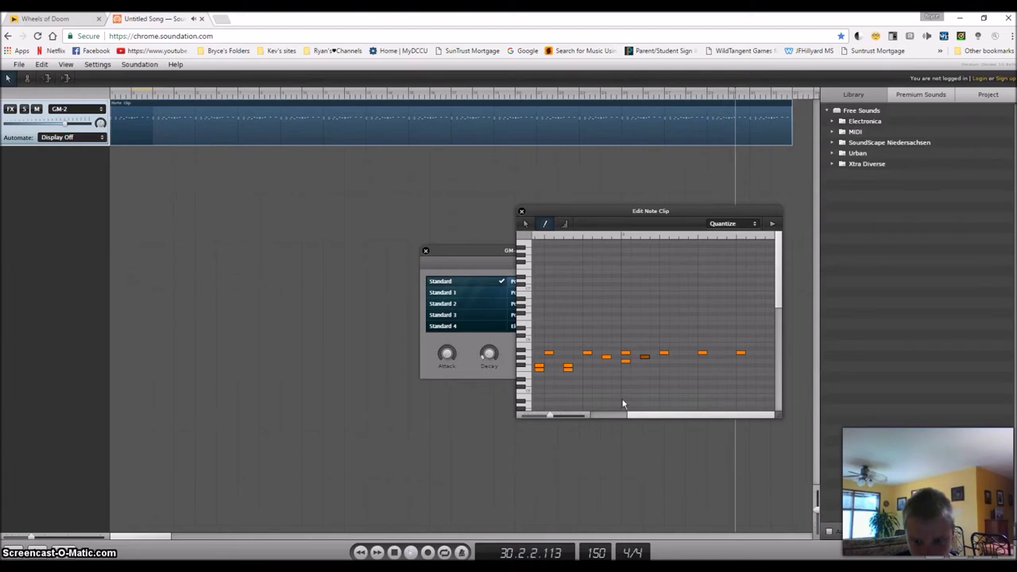
click(683, 365)
click(693, 365)
click(703, 356)
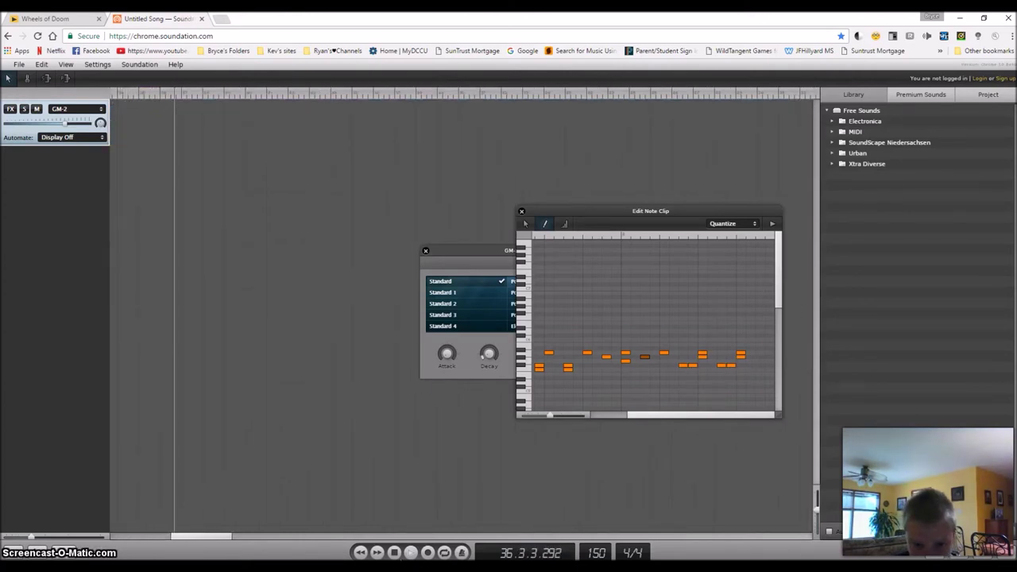
click(395, 553)
click(410, 553)
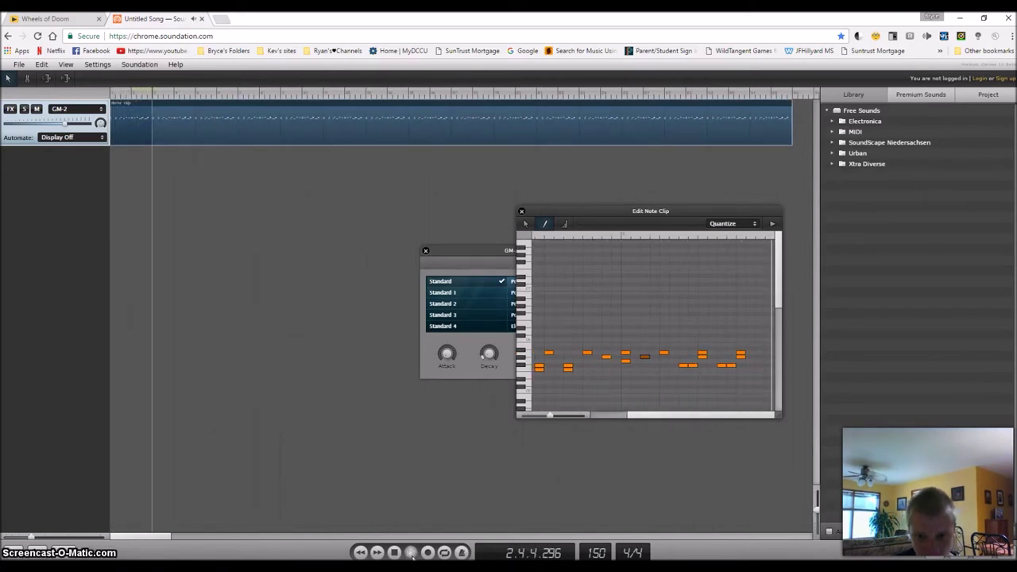
Move the two pairs of low drum notes in the second bar up one row and listen to the result.
click(525, 224)
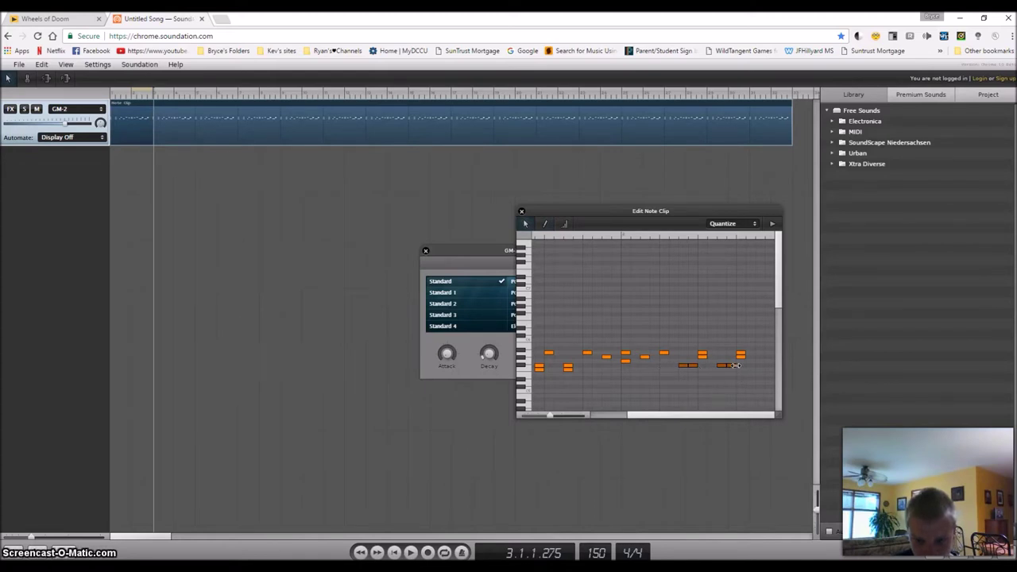
click(393, 554)
click(410, 554)
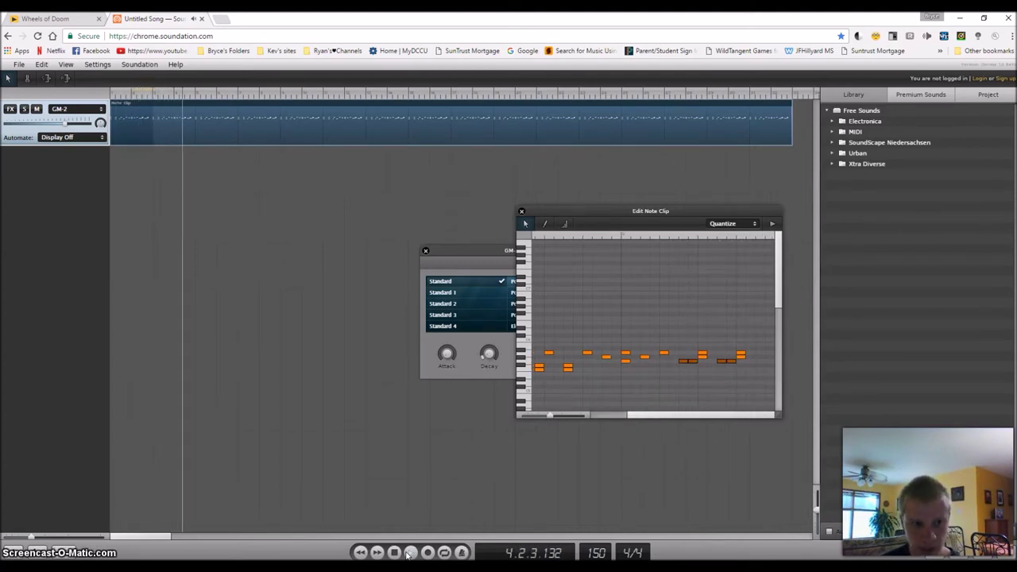
click(409, 552)
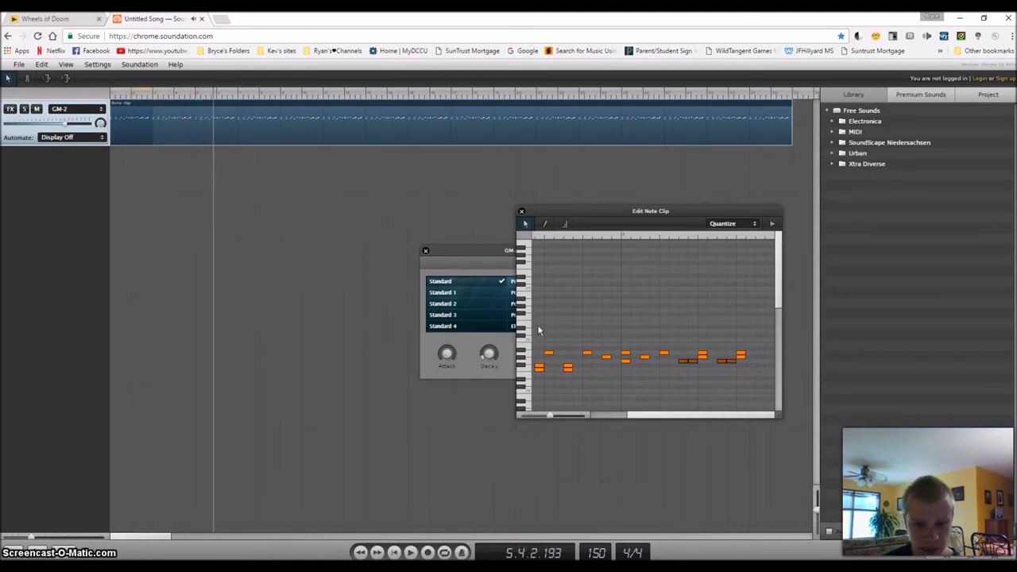
Close the note editor and drum instrument settings, and shorten the looping drum clip to about 16 bars.
click(522, 213)
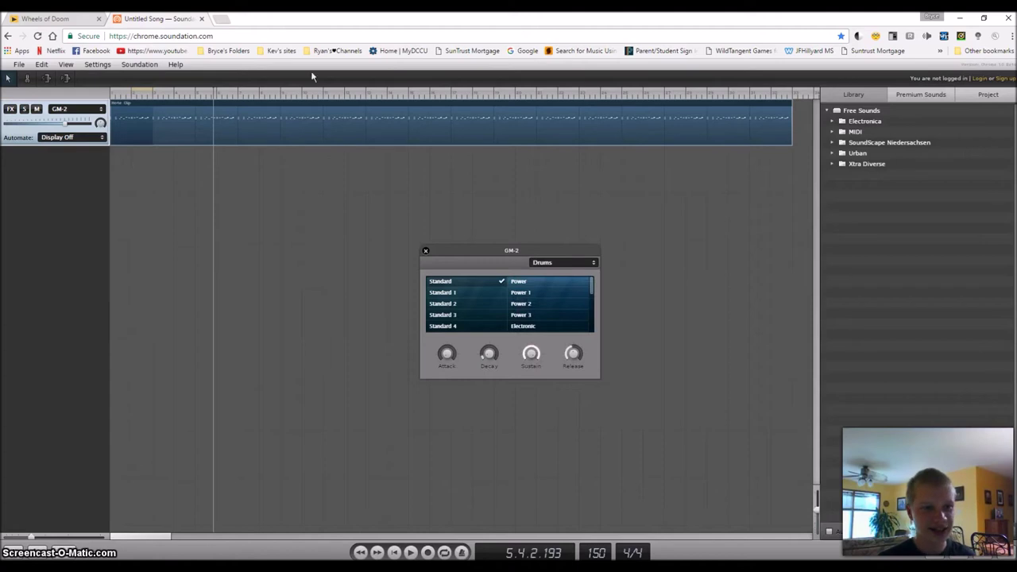
click(425, 251)
click(395, 553)
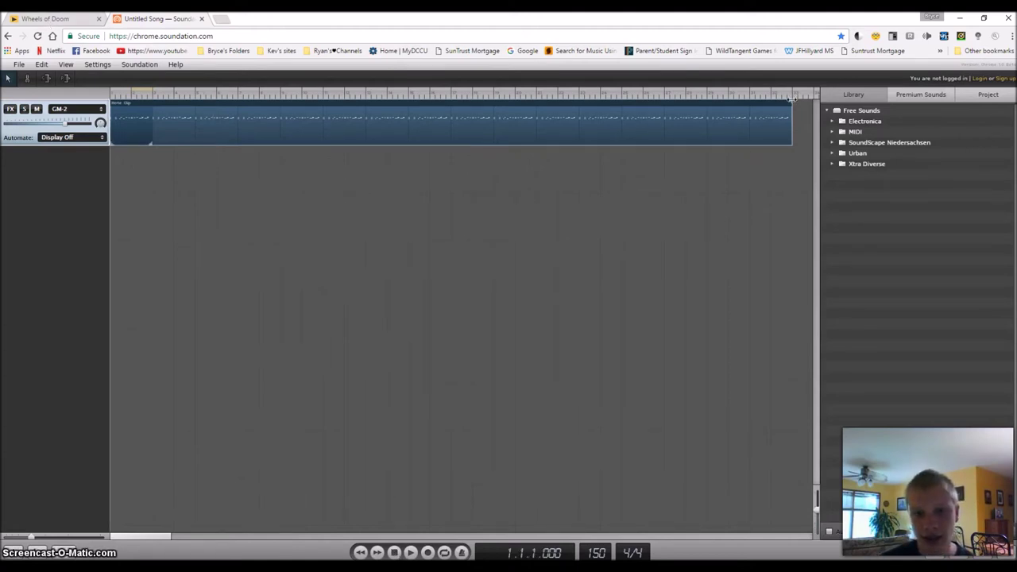
drag(792, 99, 444, 136)
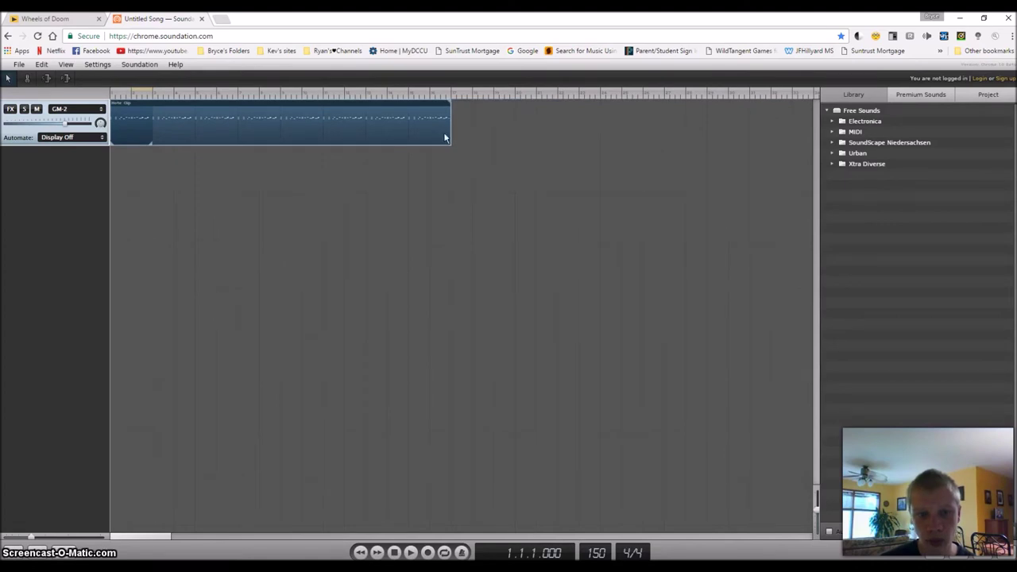
key(ctrl+Tab)
key(ctrl+Tab)
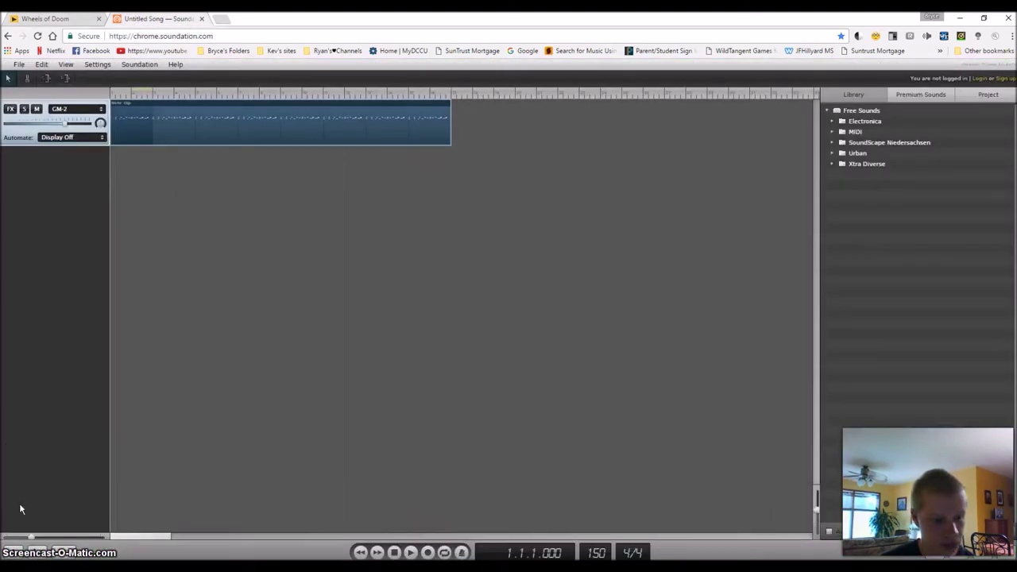
Add a second instrument channel using GM-2 with the Yamaha Grand Piano sound, and show the virtual keyboard.
click(36, 555)
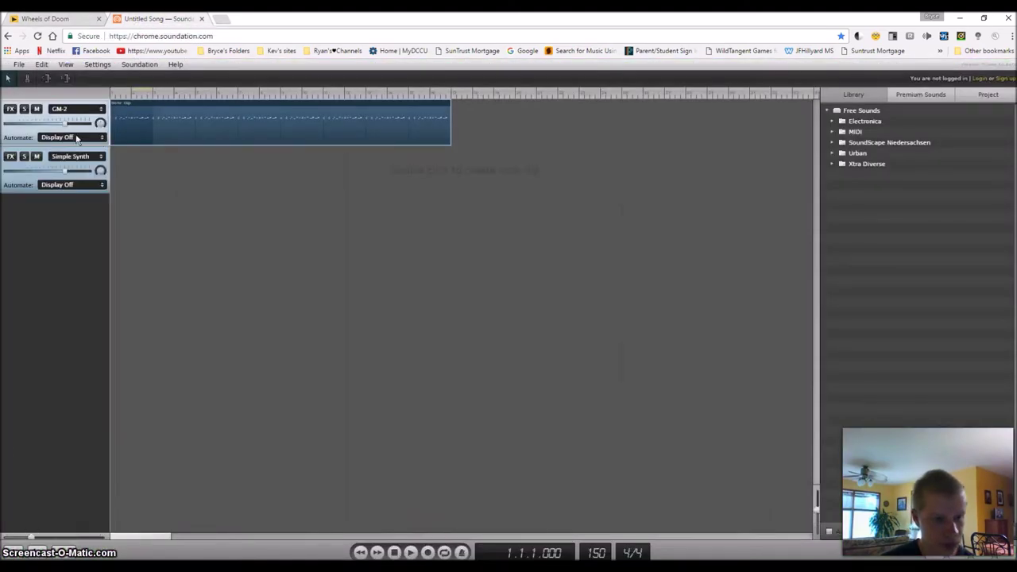
click(64, 65)
click(72, 132)
click(71, 157)
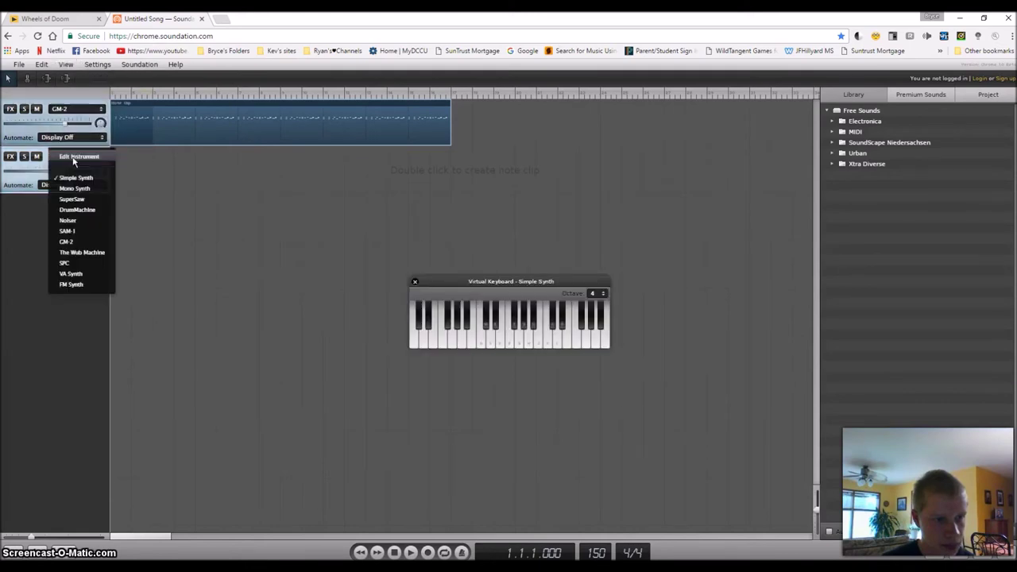
click(91, 240)
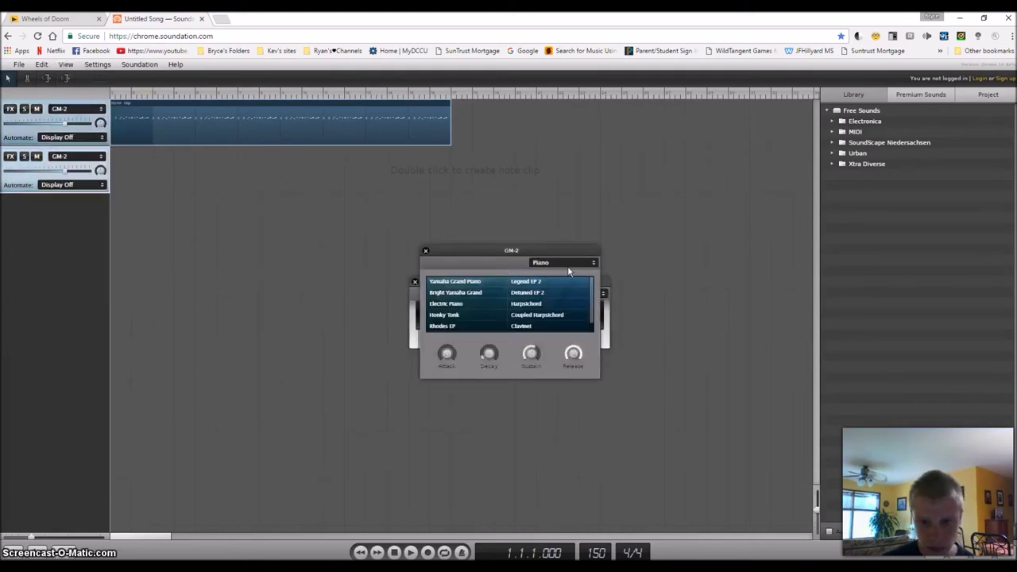
scroll(510, 292, down, 1)
scroll(509, 293, up, 1)
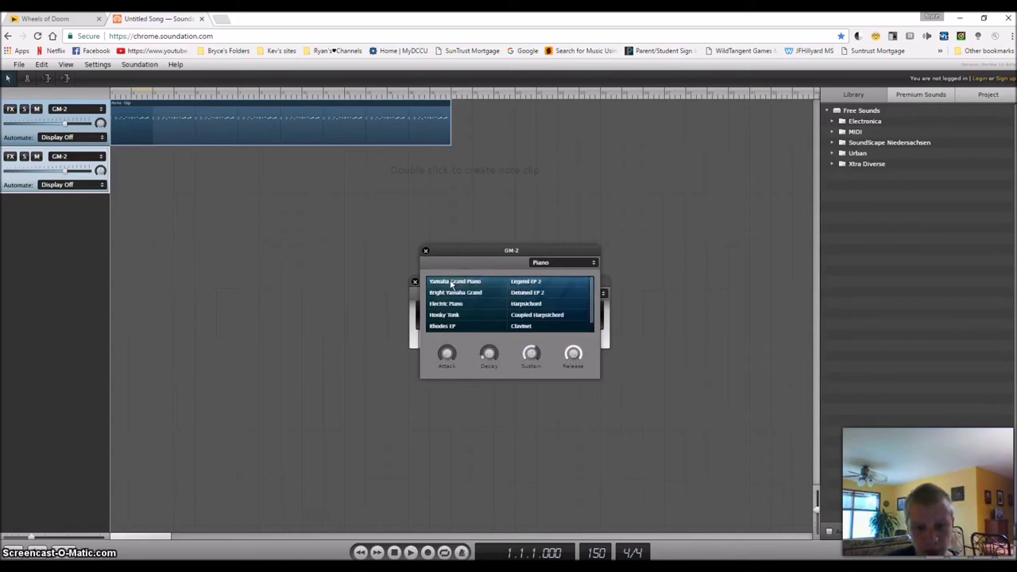
Create a note clip at the start of the piano track, set its editor aside, and play the drum loop.
double_click(470, 169)
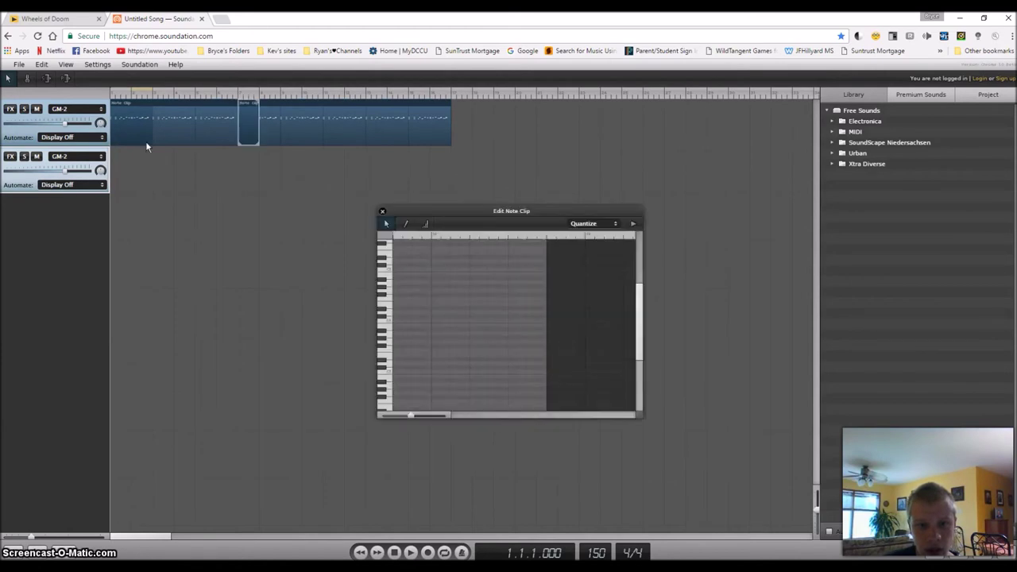
drag(146, 147, 113, 162)
drag(405, 211, 608, 240)
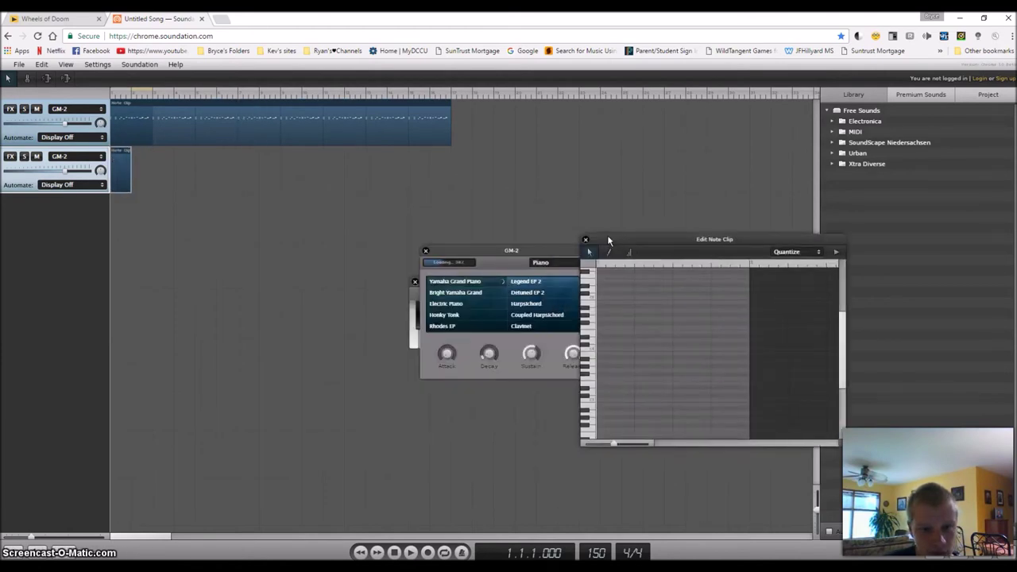
click(413, 552)
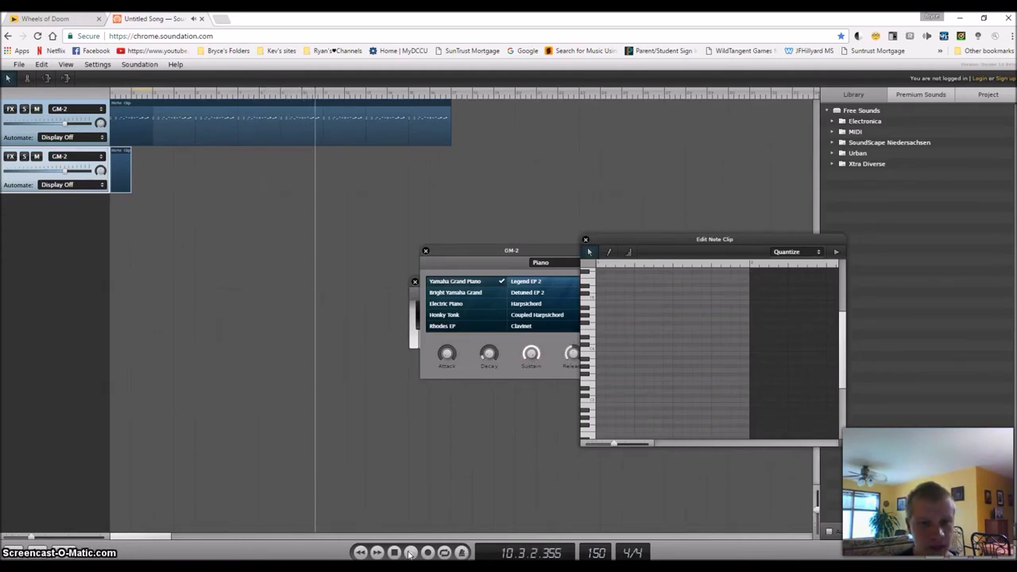
click(394, 553)
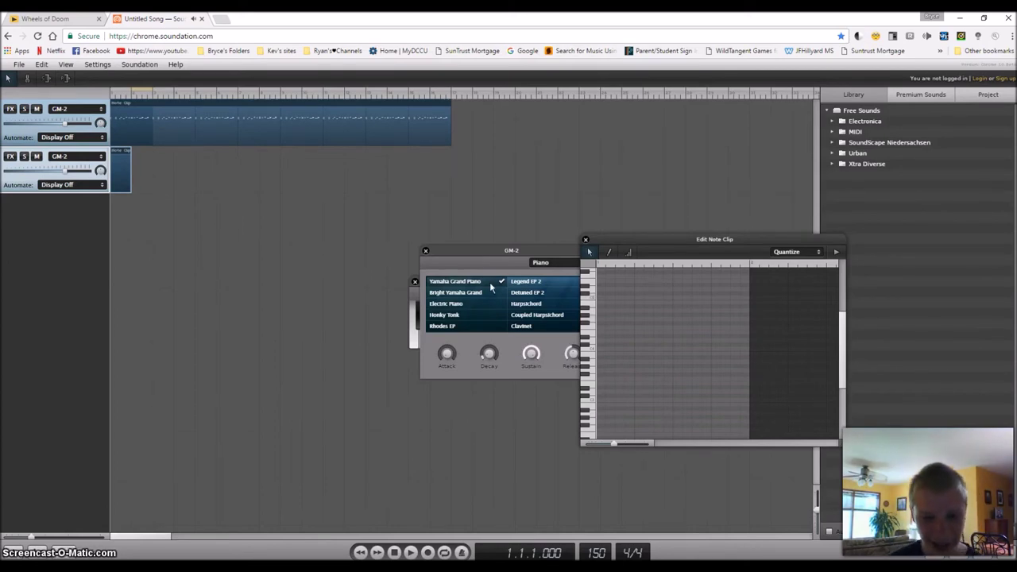
Close the piano sound settings, move the virtual keyboard clear of the note editor, and set its octave to 3.
click(425, 251)
drag(466, 278, 325, 280)
click(461, 322)
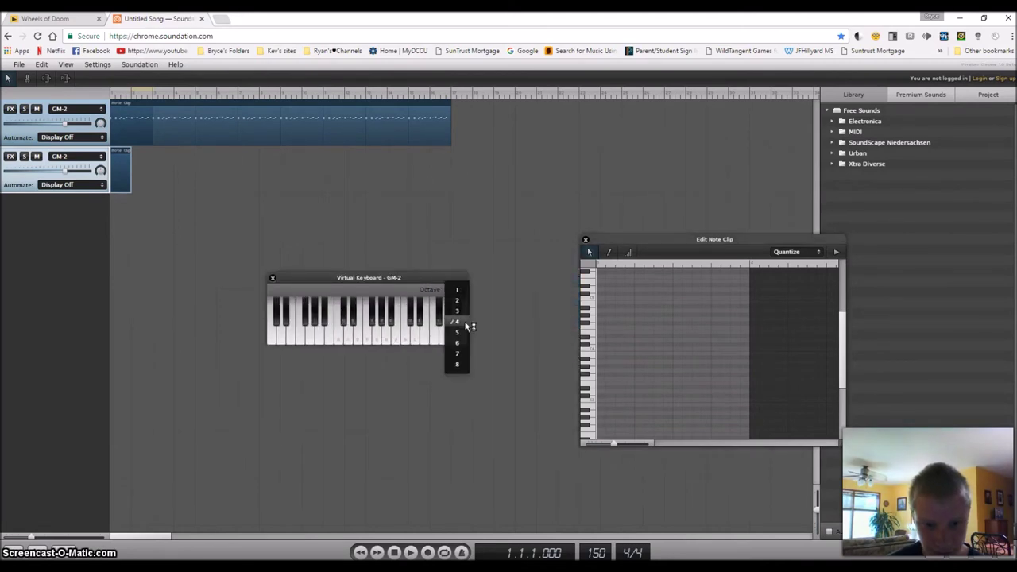
click(456, 332)
click(456, 290)
click(457, 311)
Try out a short repeating piano melody on the virtual keyboard to find notes for the new clip.
key(h)
key(j)
key(g)
key(k)
key(g)
key(h)
key(j)
key(k)
key(g)
key(k)
key(g)
key(k)
key(g)
key(k)
key(g)
key(h)
key(j)
key(k)
key(k)
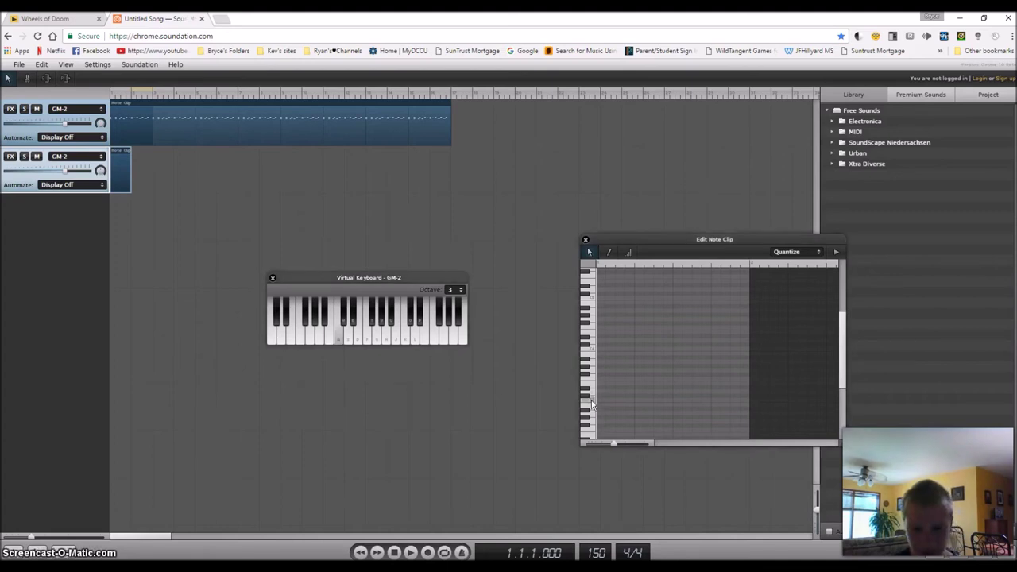
Draw four notes alternating between a higher and a lower pitch, one per beat, in the piano clip's first bar.
click(590, 350)
click(592, 351)
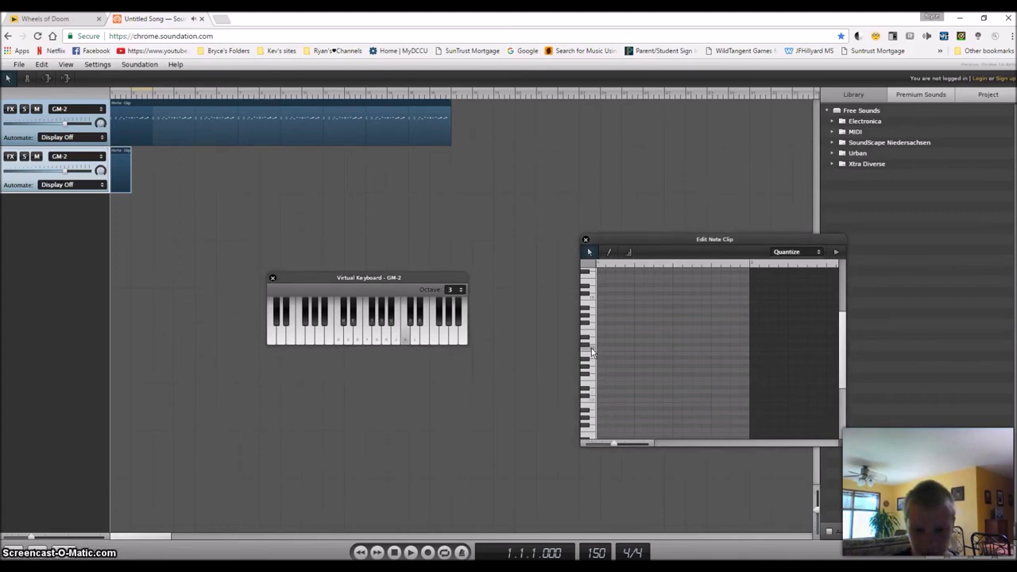
key(space)
click(602, 349)
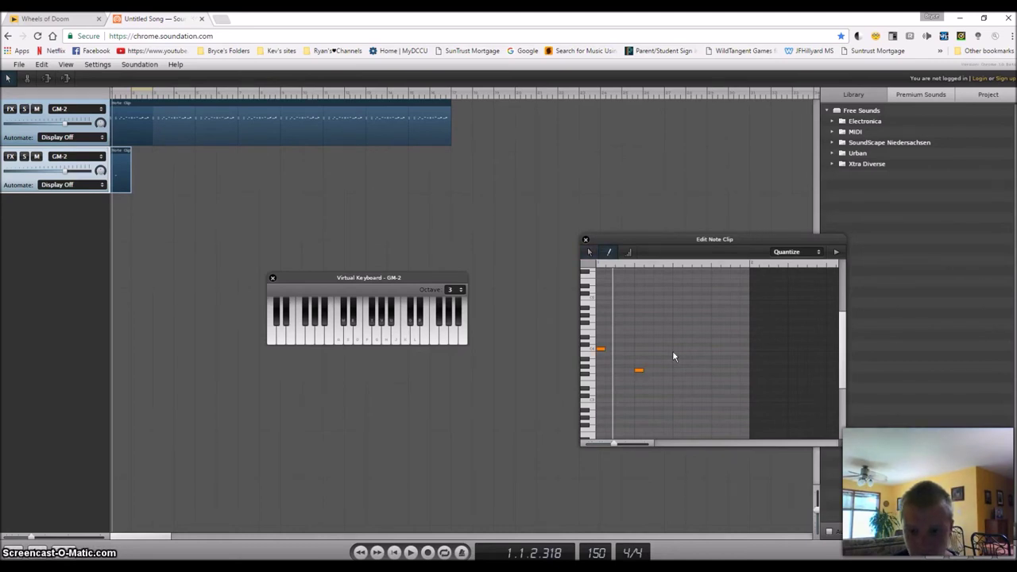
click(718, 367)
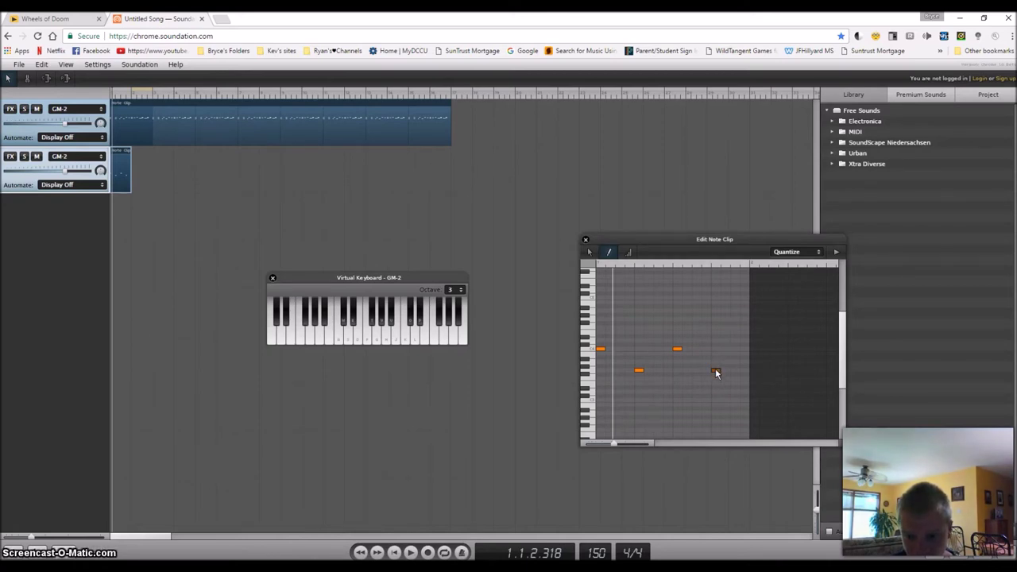
Play the four piano notes together with the drum loop from the start of the song.
click(394, 552)
click(411, 552)
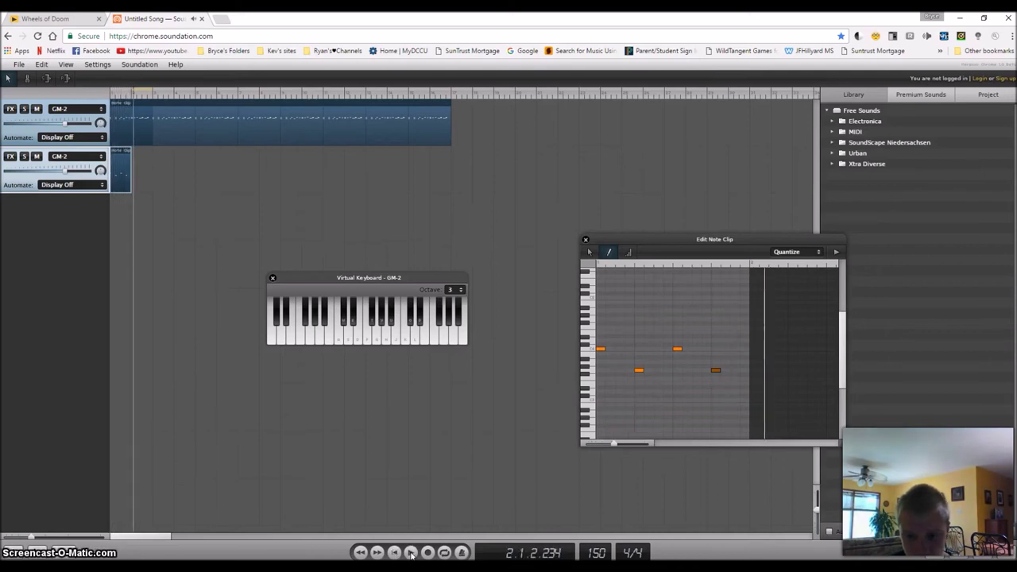
click(409, 554)
click(411, 552)
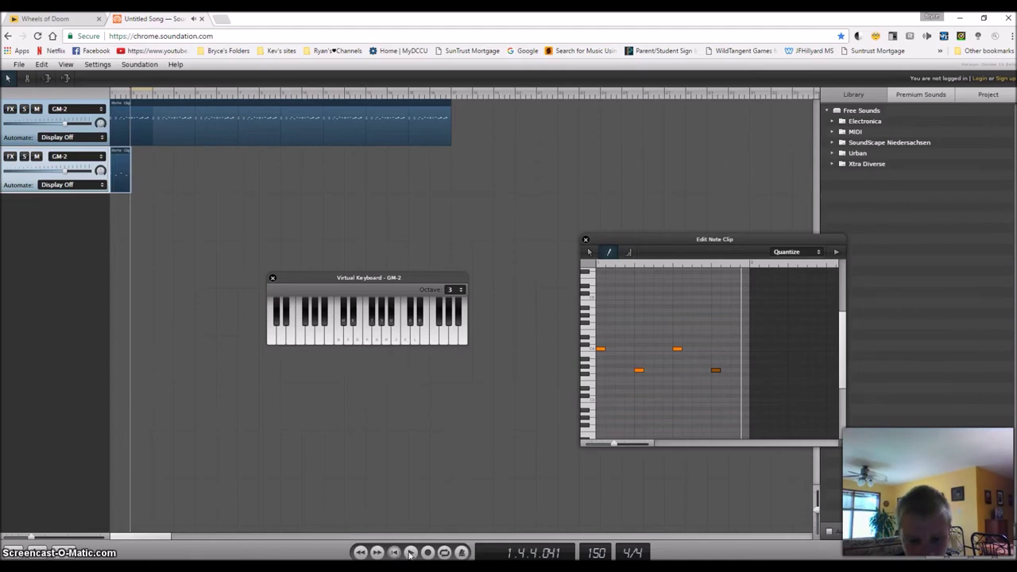
click(411, 553)
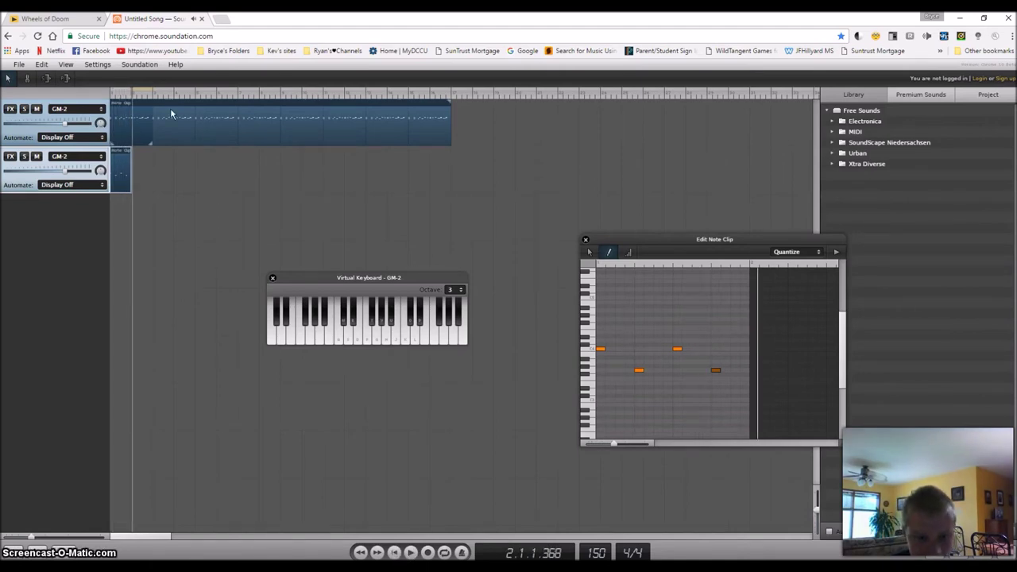
Lengthen the piano clip to two bars, set the piano sound's release to about 735 ms, and play the result.
drag(127, 191, 152, 191)
drag(666, 240, 472, 227)
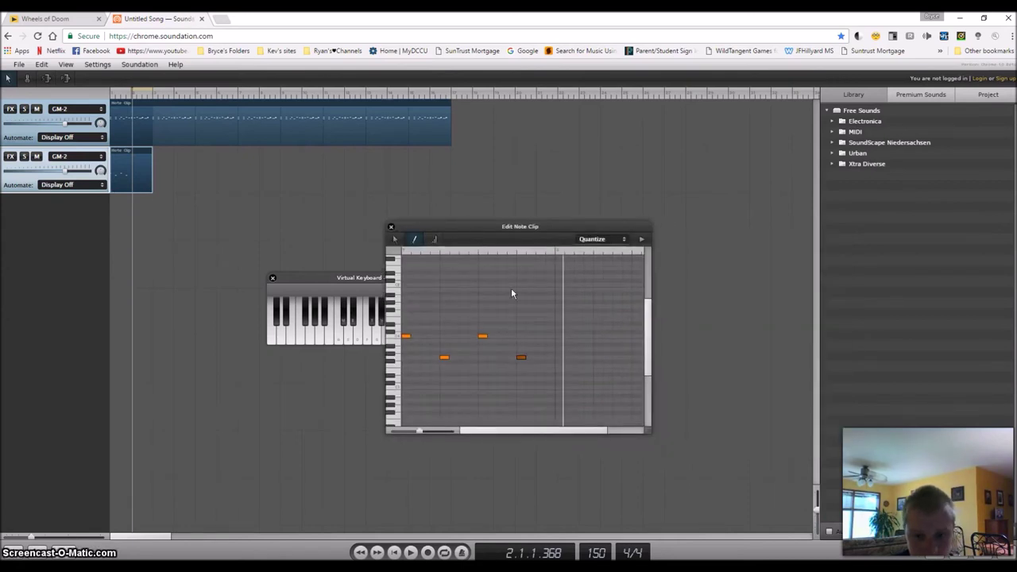
click(70, 159)
click(71, 157)
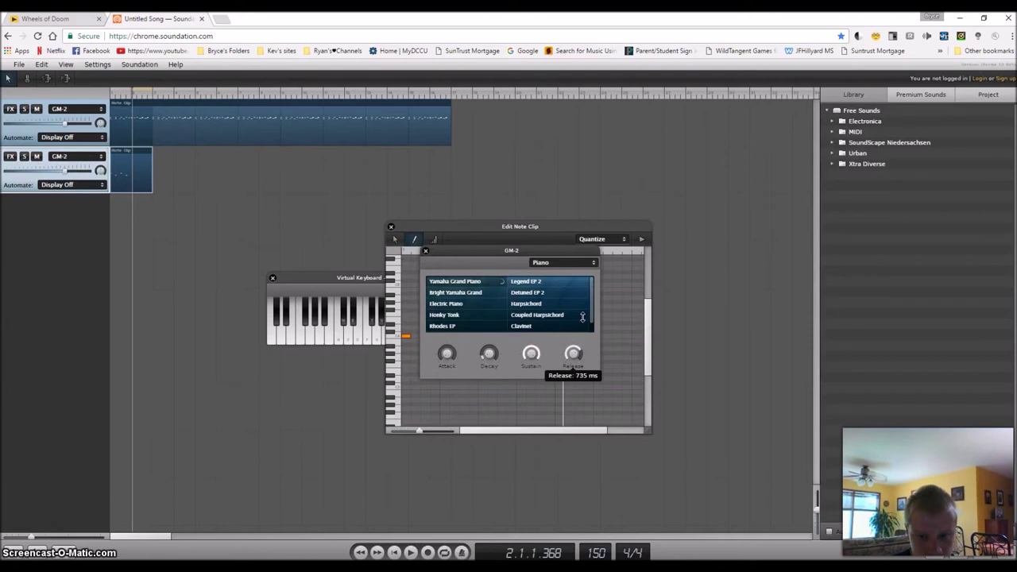
click(426, 251)
click(394, 552)
click(411, 552)
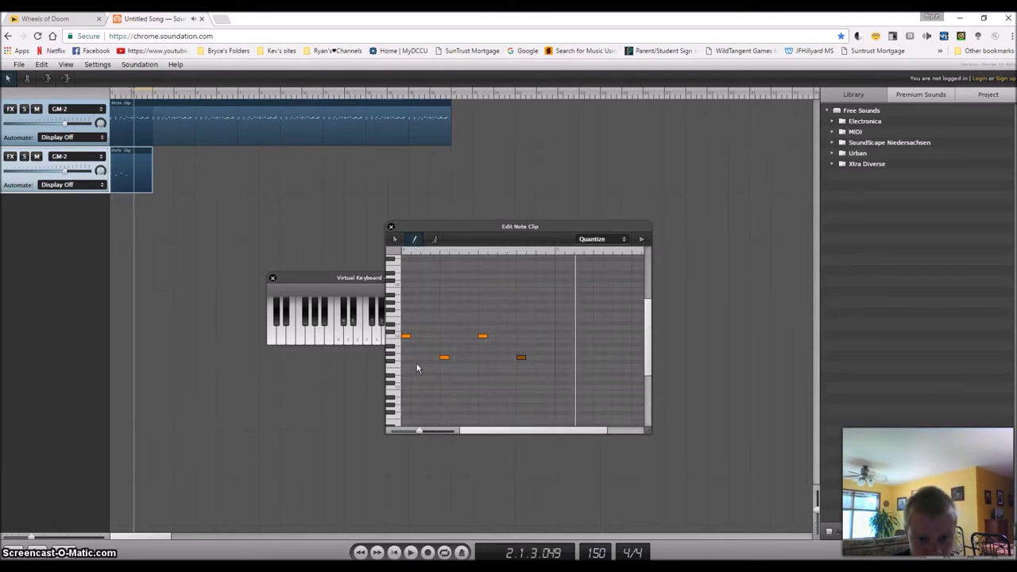
Continue the alternating notes through the clip's second bar and finish it with a rising run from the lower note.
click(559, 332)
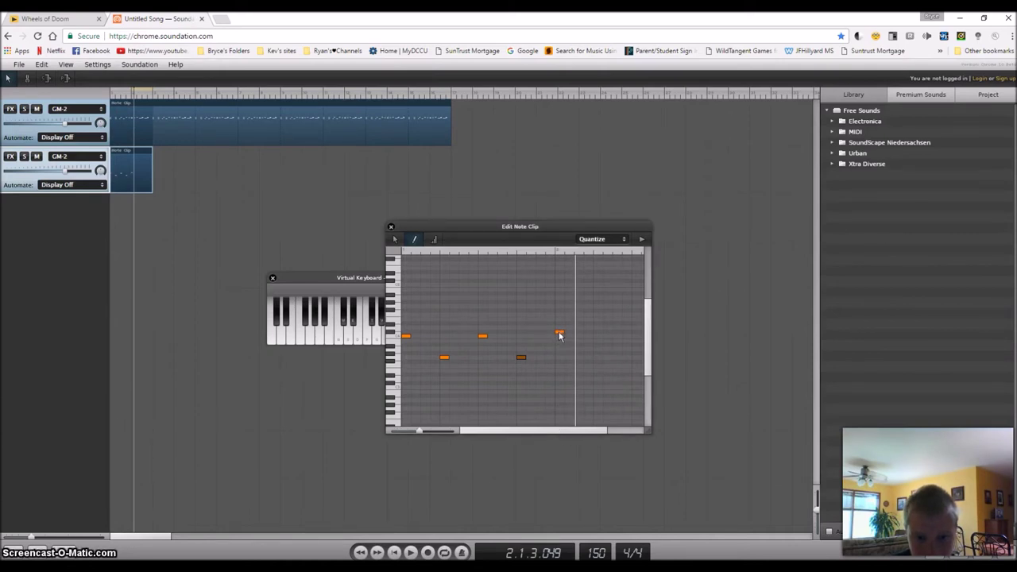
drag(551, 429, 565, 430)
click(568, 356)
click(606, 336)
drag(596, 430, 617, 429)
click(589, 358)
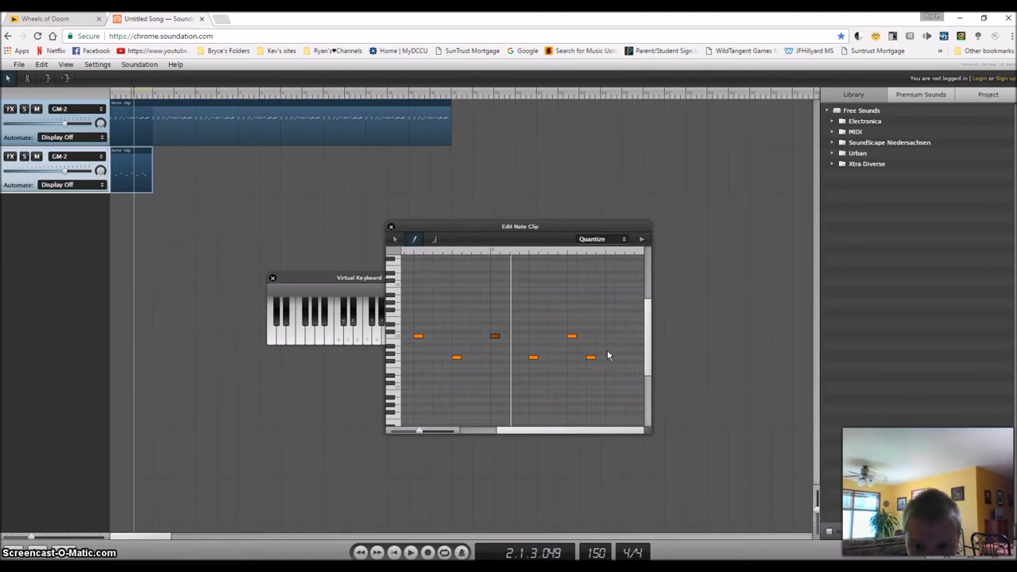
click(609, 348)
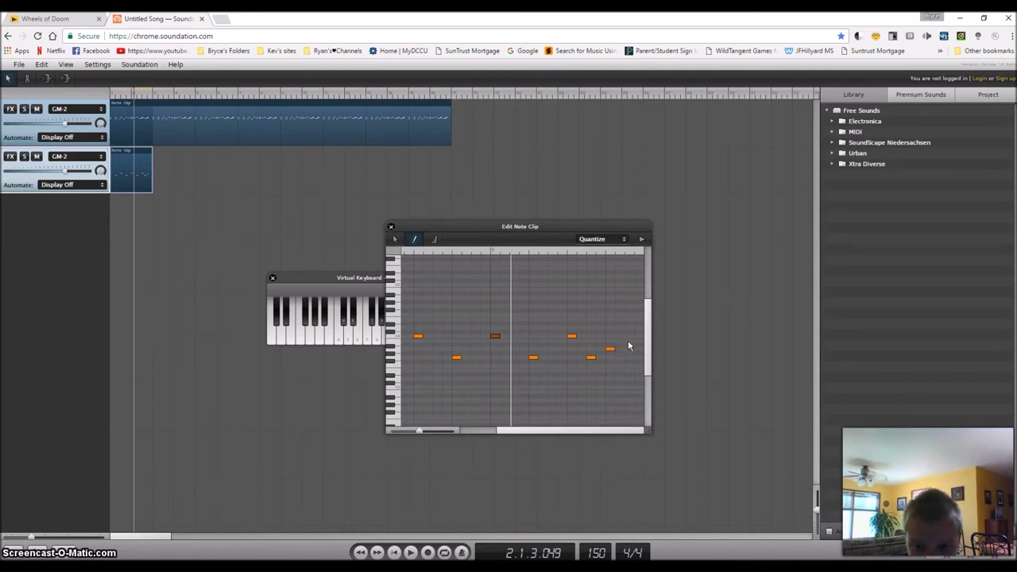
Loop the two-bar piano clip out to the end of the drum clip and play both tracks.
click(398, 552)
drag(151, 167, 447, 162)
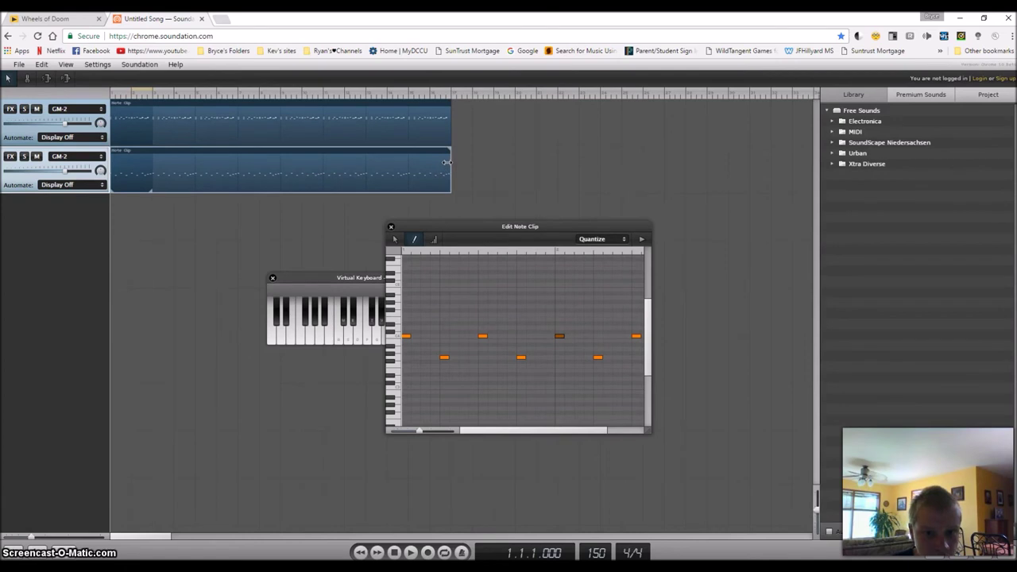
click(411, 552)
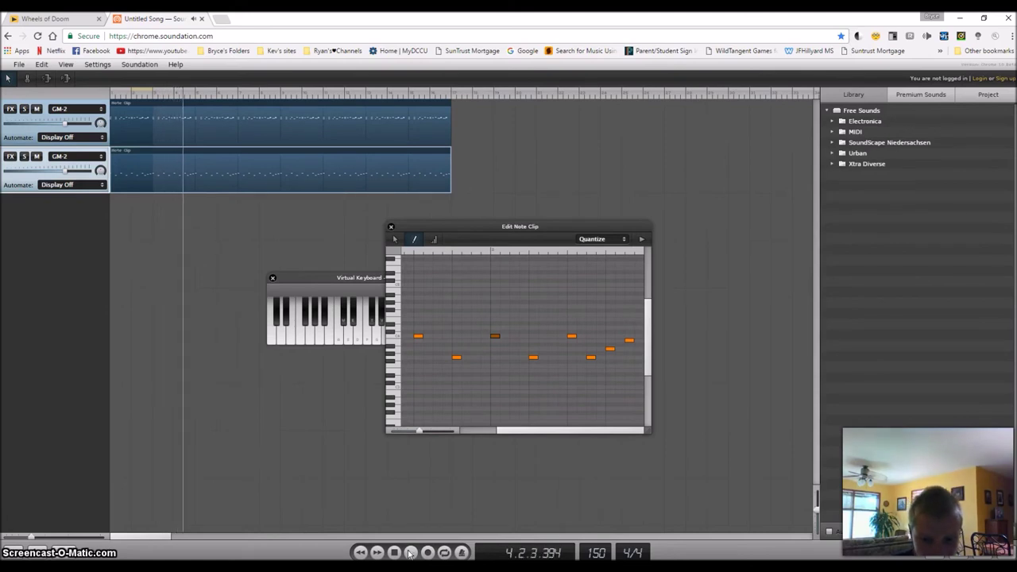
Add two-note chords above the melody on the four offbeats of the piano clip's first bar.
scroll(406, 348, up, 1)
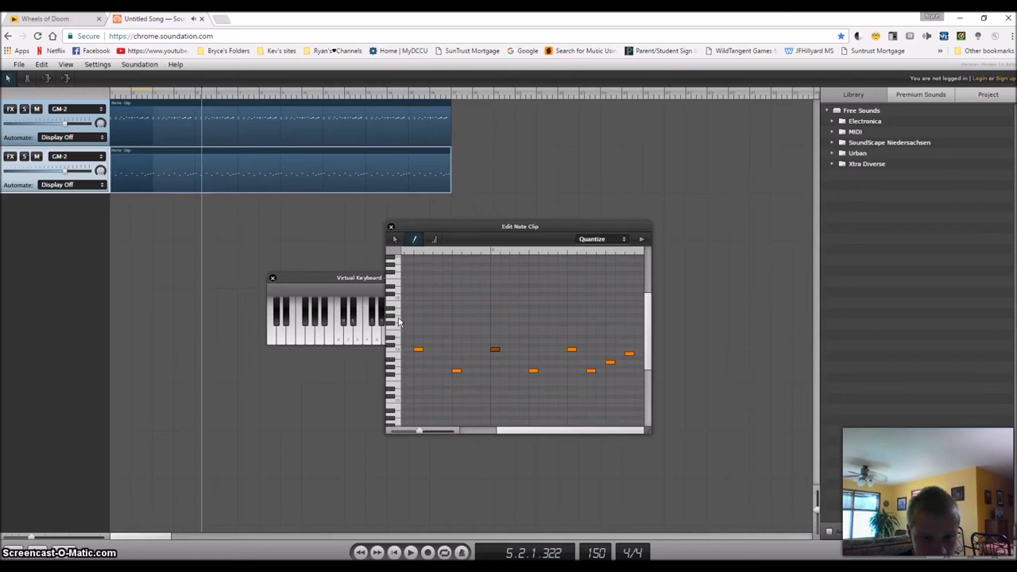
drag(515, 431, 478, 430)
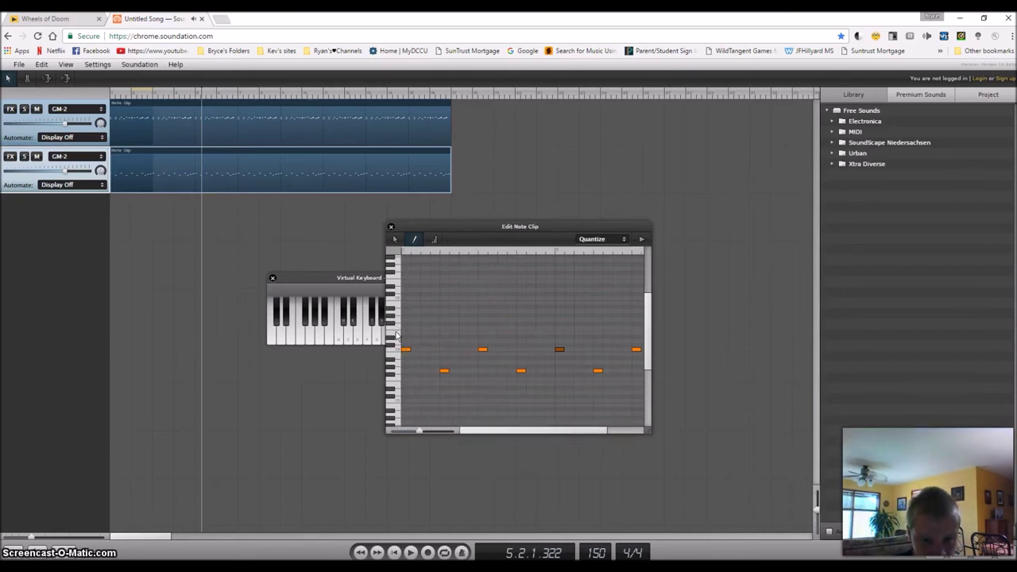
click(425, 332)
click(425, 319)
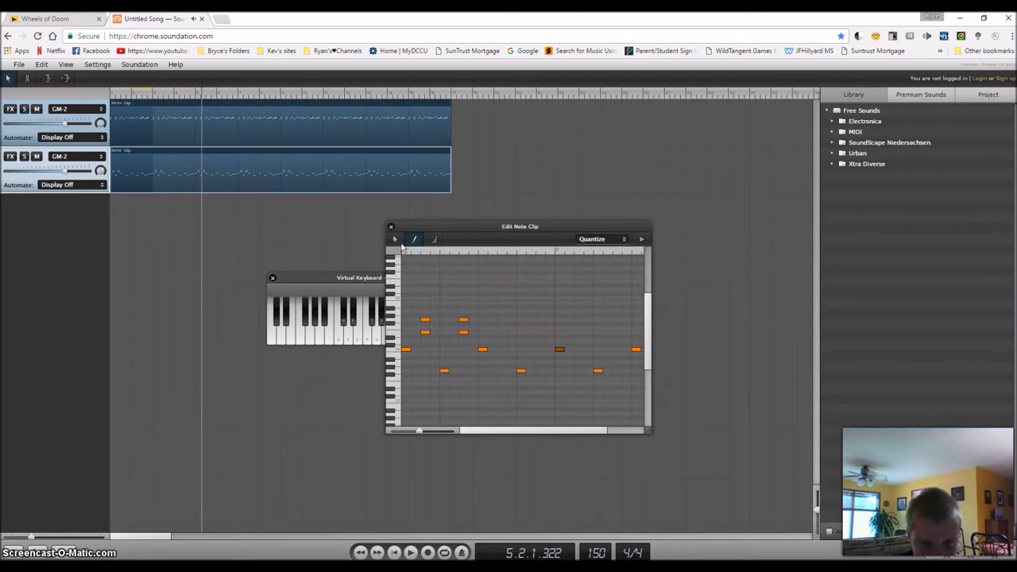
click(501, 320)
click(540, 319)
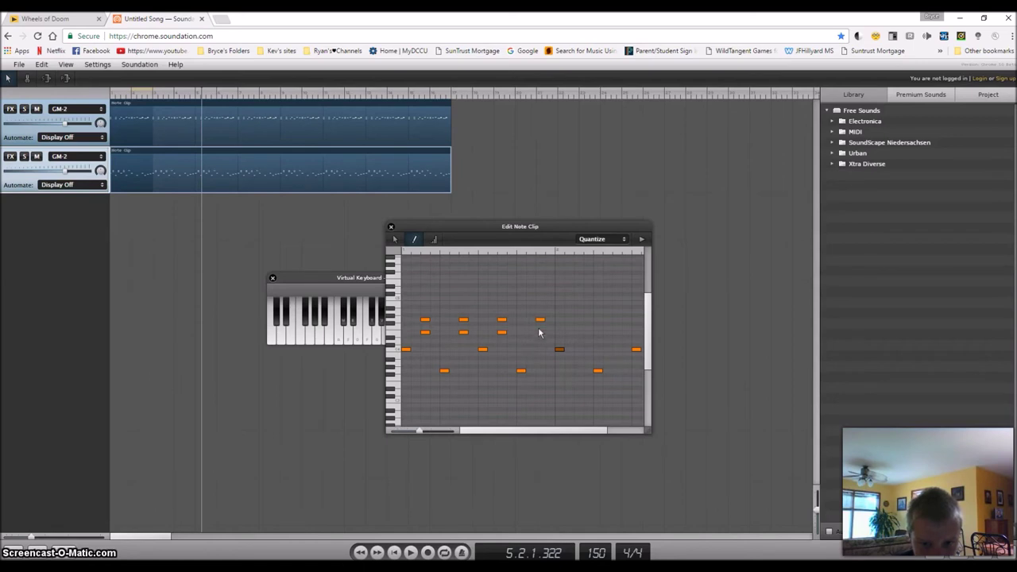
click(540, 332)
Duplicate the four offbeat chords and move the copies onto the offbeats of the piano clip's second bar.
click(395, 240)
drag(562, 294, 407, 350)
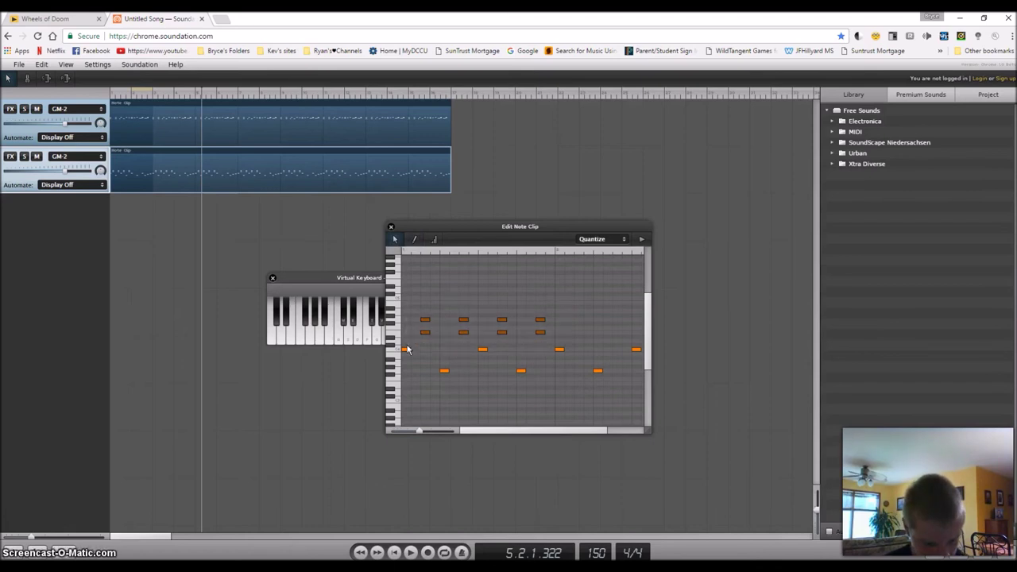
key(ctrl+d)
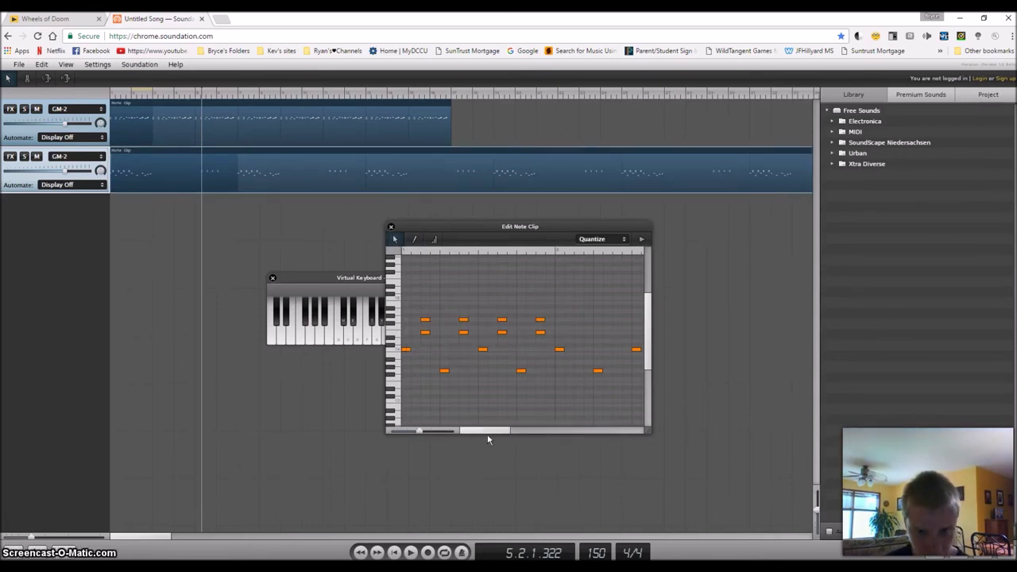
drag(488, 436, 609, 428)
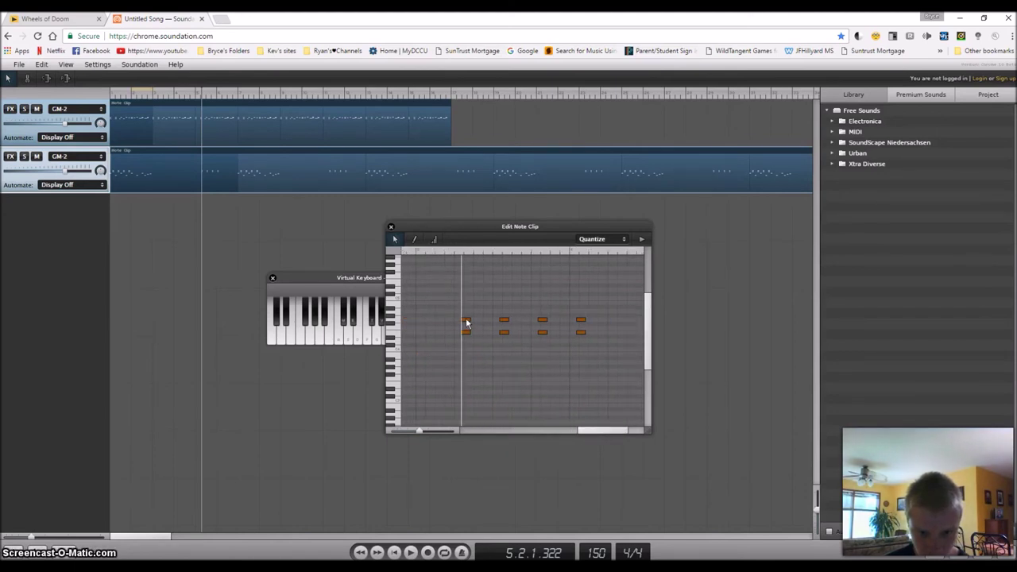
drag(467, 324, 354, 320)
drag(538, 347, 577, 323)
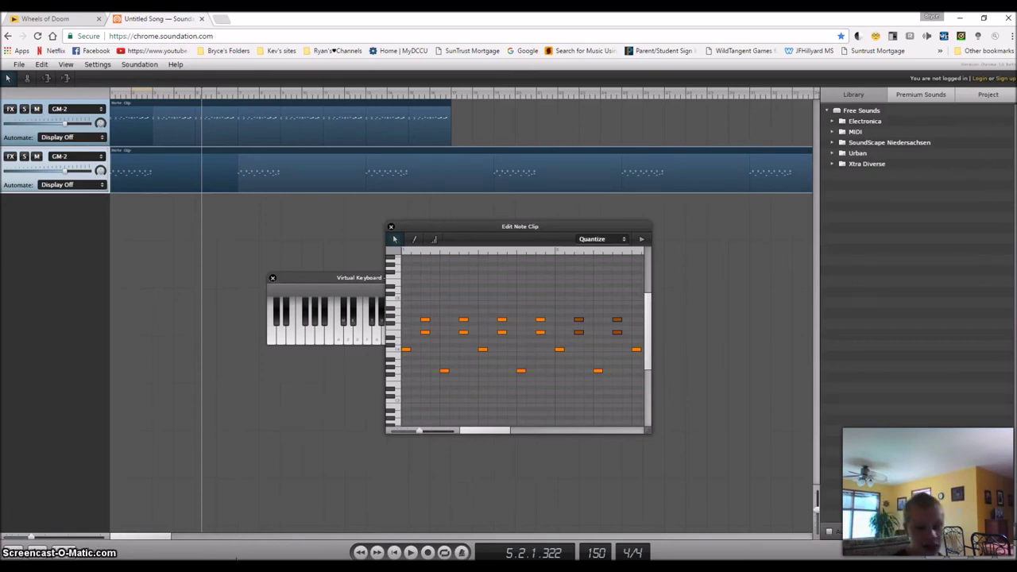
Listen to the chords and delete the last two chord pairs above the rising run in the second bar.
click(401, 556)
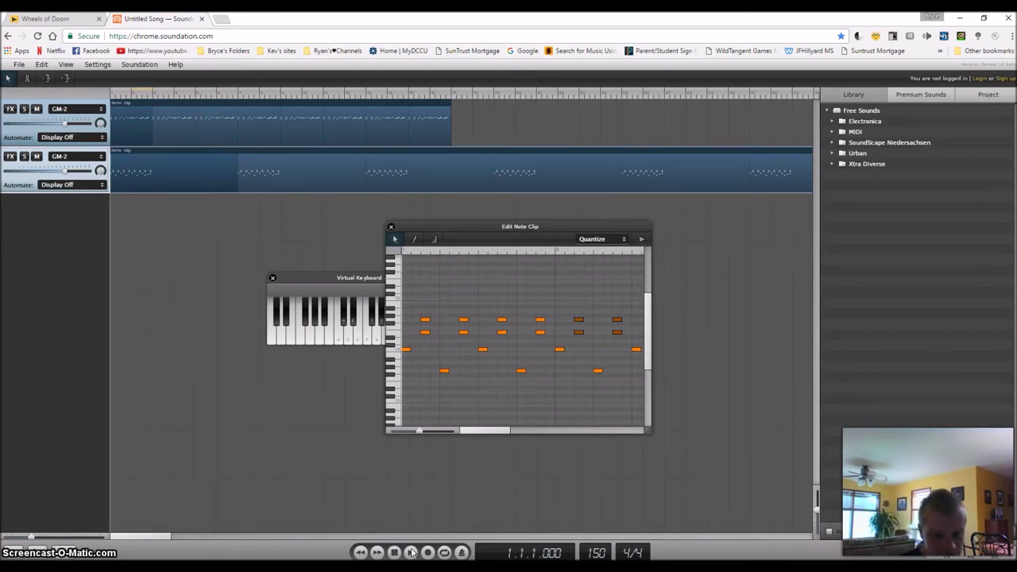
click(411, 554)
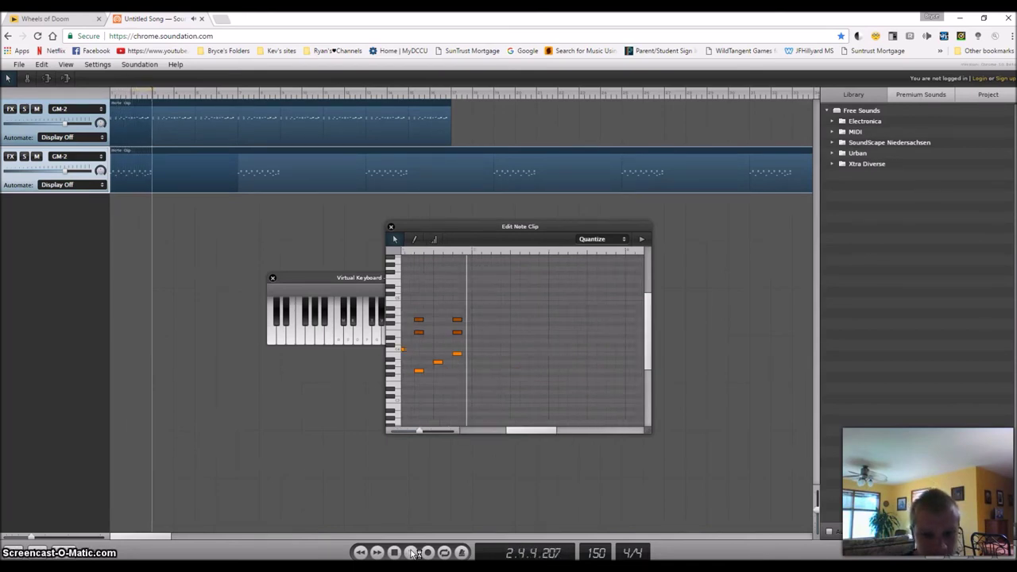
click(412, 554)
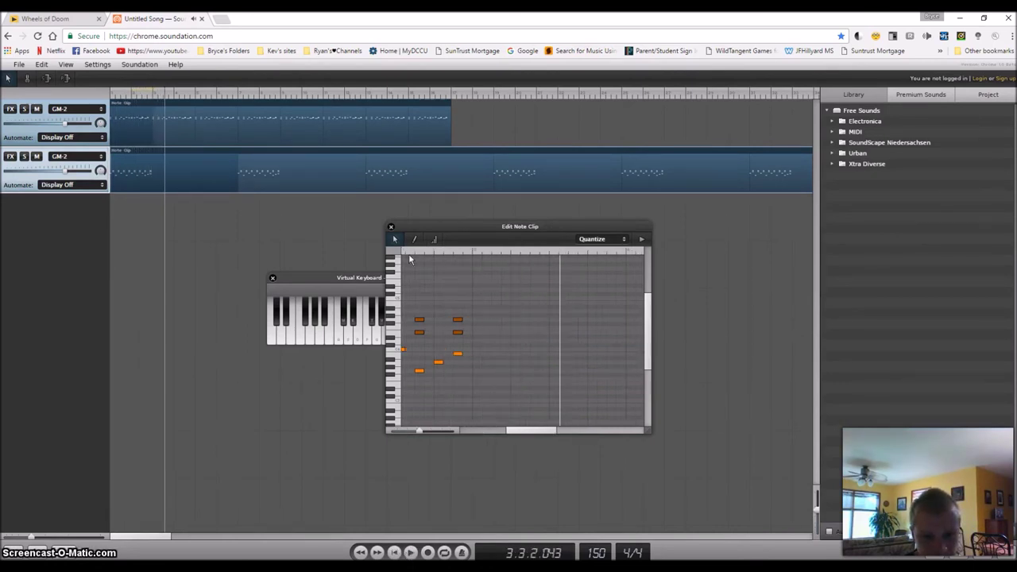
drag(476, 311, 415, 348)
key(Delete)
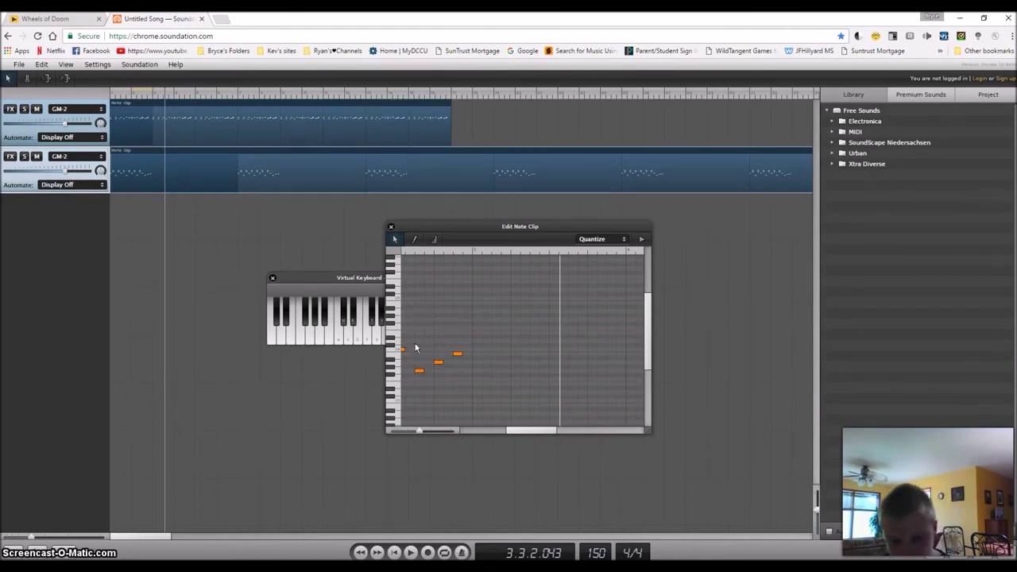
Raise the drum track's volume to maximum, lower the piano track's volume slightly, and replay the song from the start.
click(395, 553)
click(410, 553)
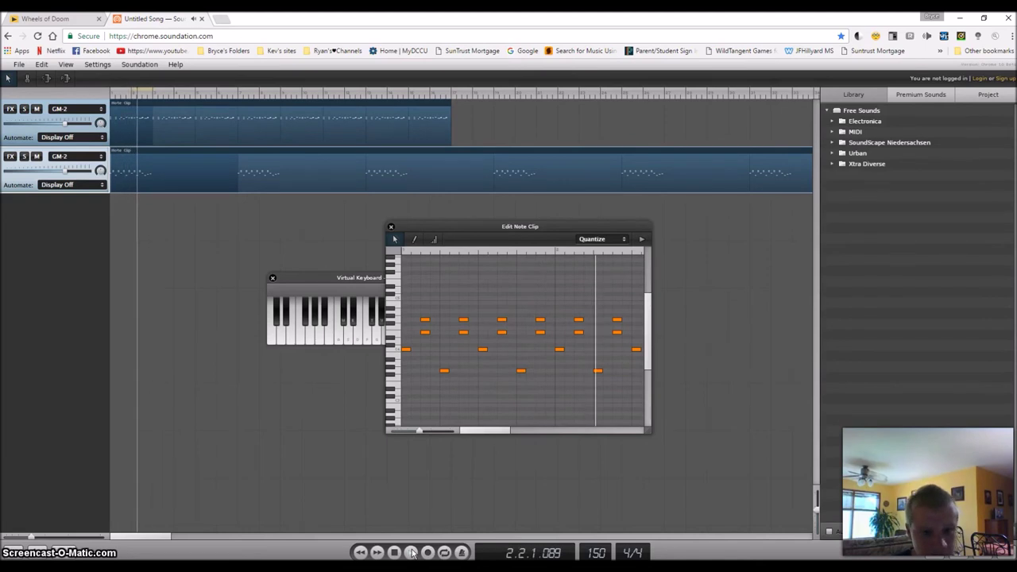
drag(60, 171, 61, 170)
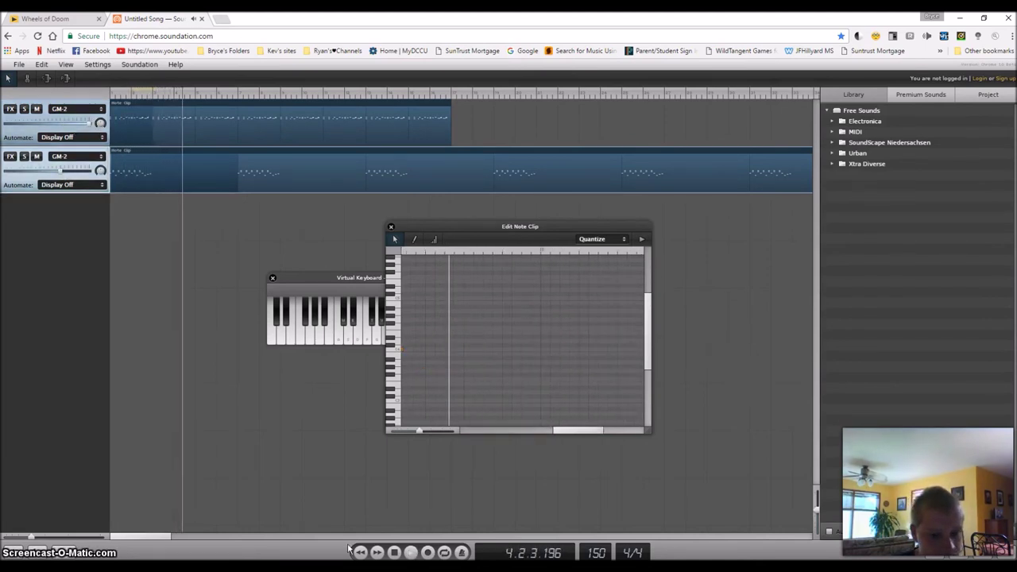
click(395, 553)
click(410, 553)
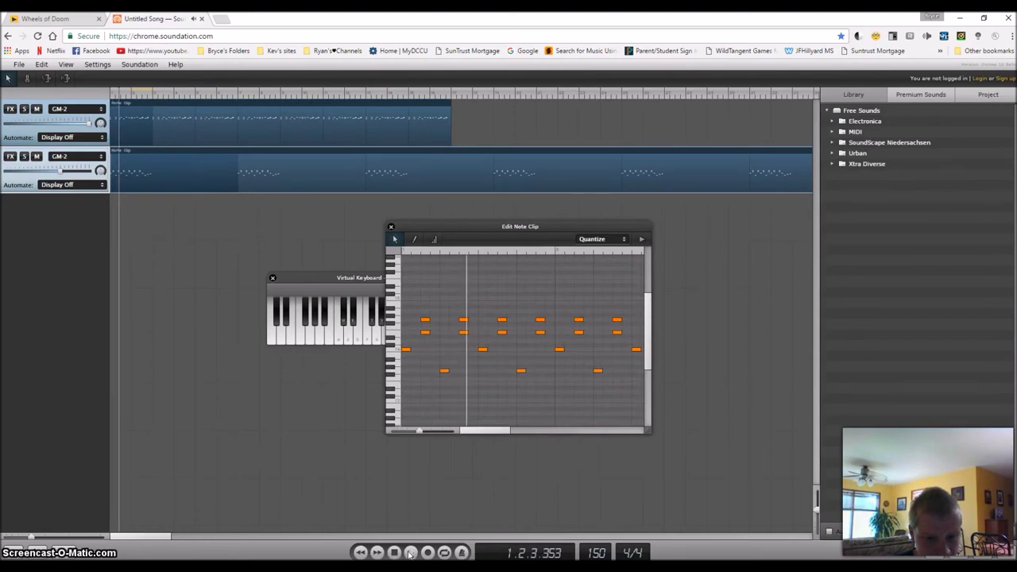
click(404, 552)
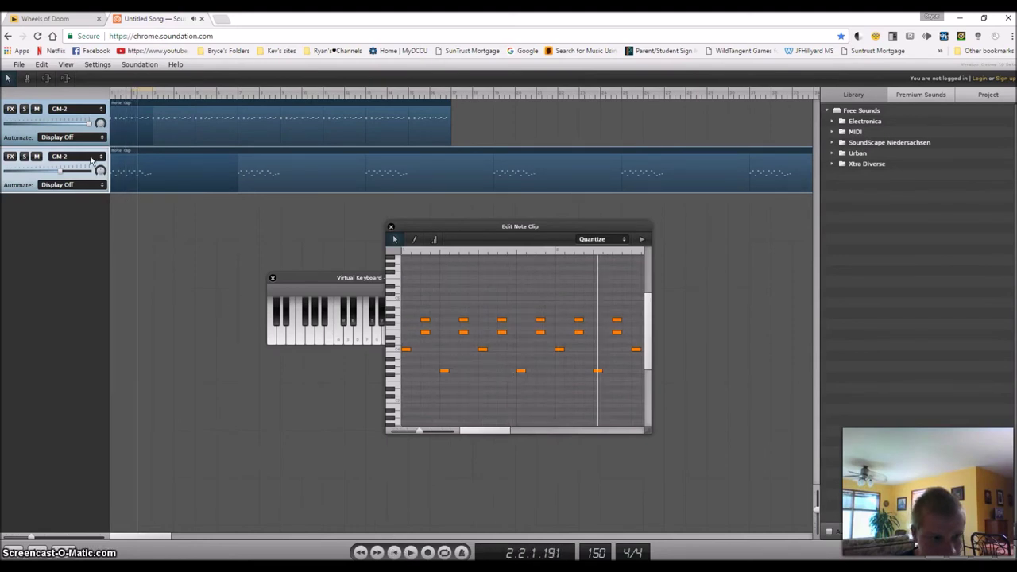
Reduce the release of the Yamaha Grand Piano sound, replay the song, and close the sound settings.
click(59, 155)
mouse_move(573, 356)
click(394, 553)
click(410, 553)
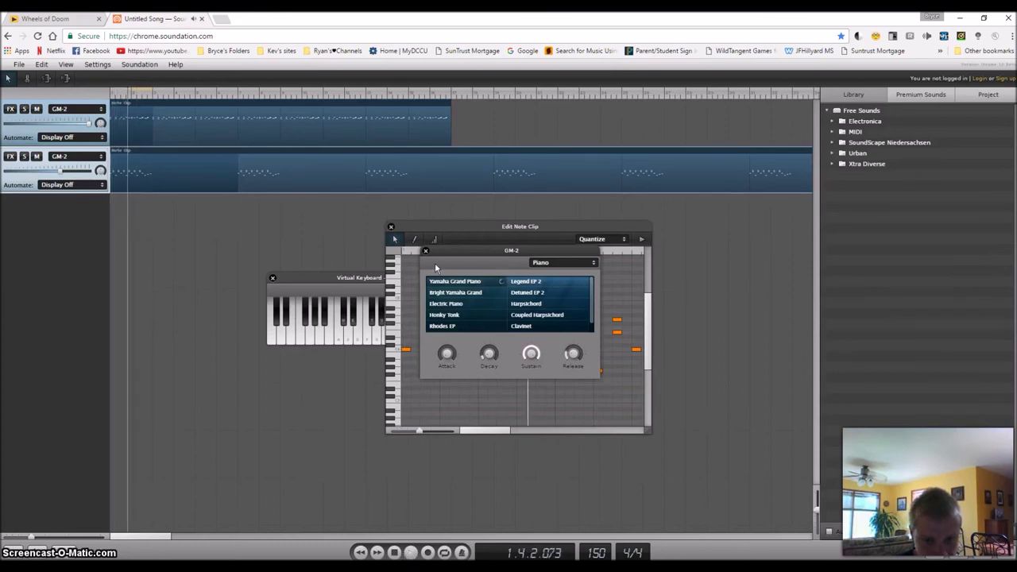
click(425, 251)
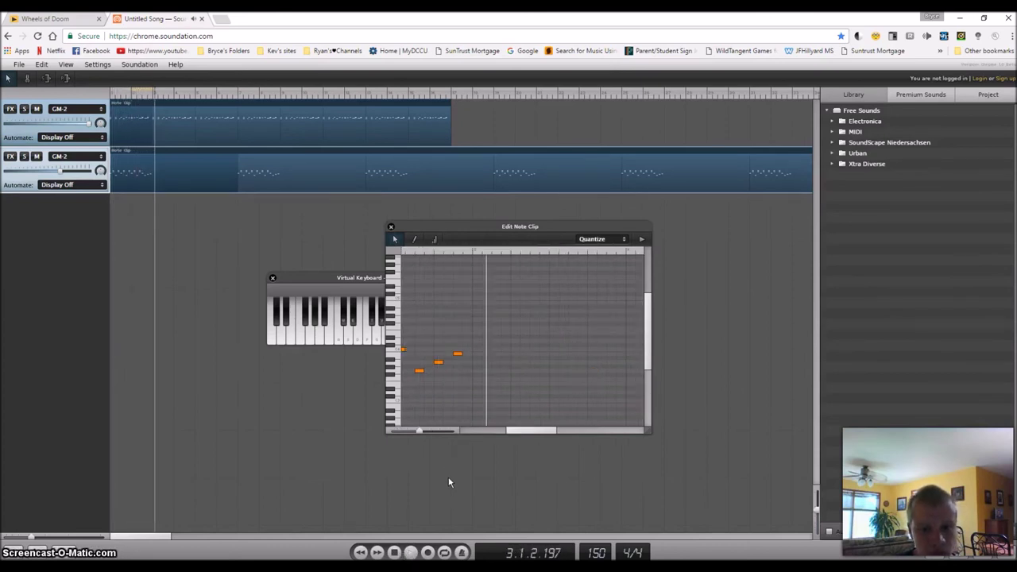
Shorten the piano clip's repeating section back to two bars and play the song from the start.
drag(235, 189, 150, 191)
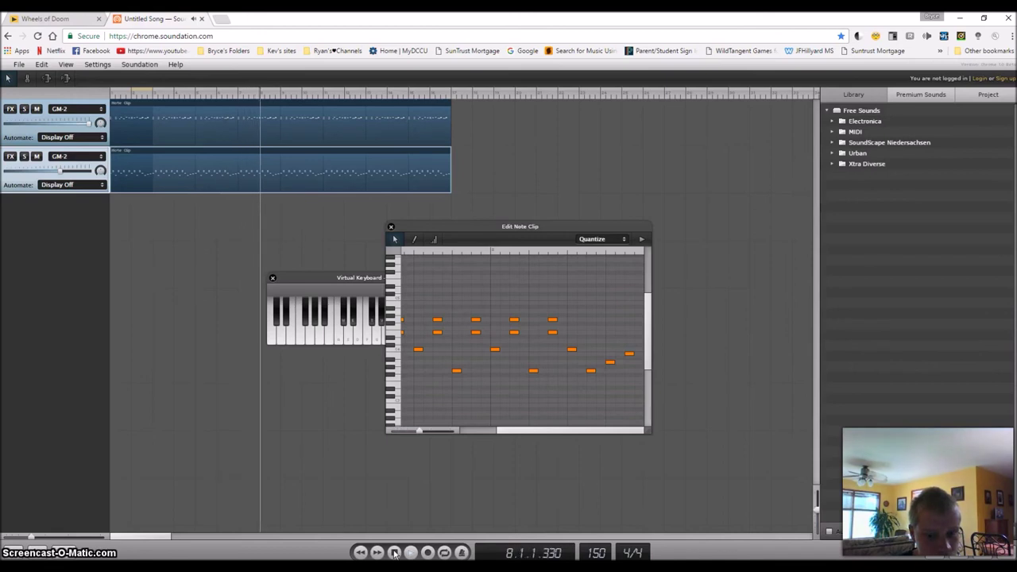
click(411, 554)
click(411, 554)
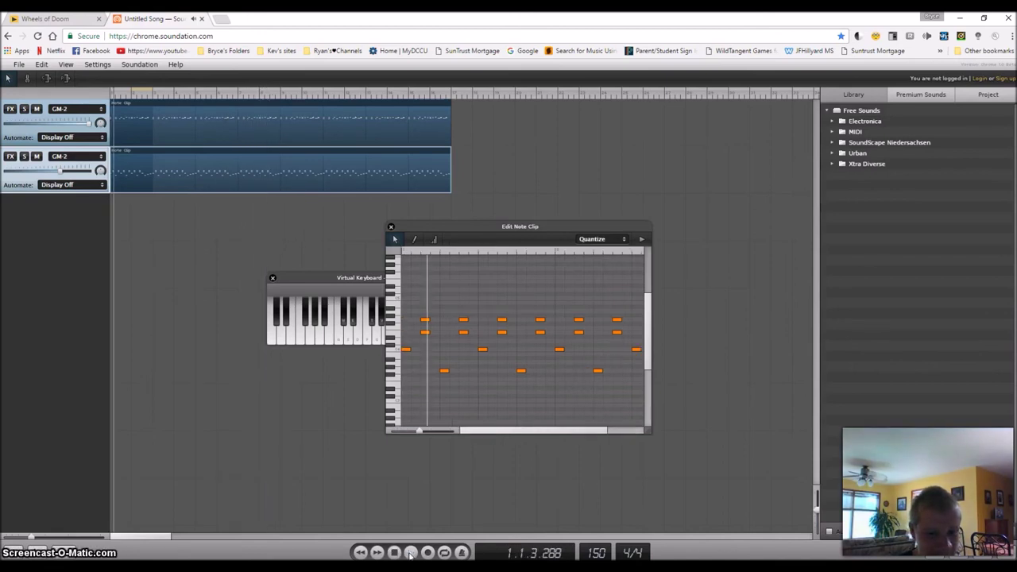
click(395, 554)
click(411, 553)
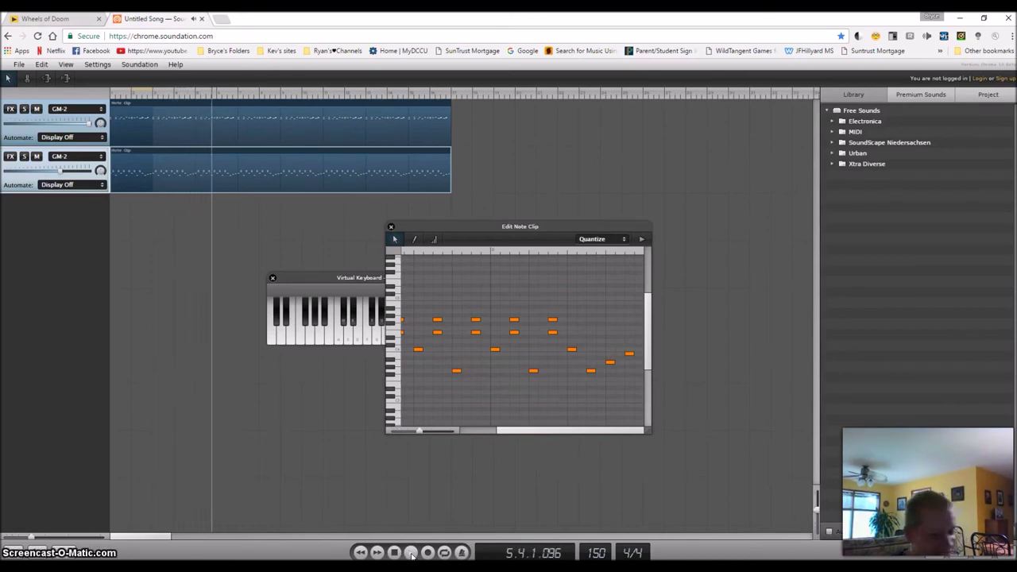
Stop playback, review the prompts on the Wheels of Doom page, and return to the song to close the note clip editor.
click(394, 552)
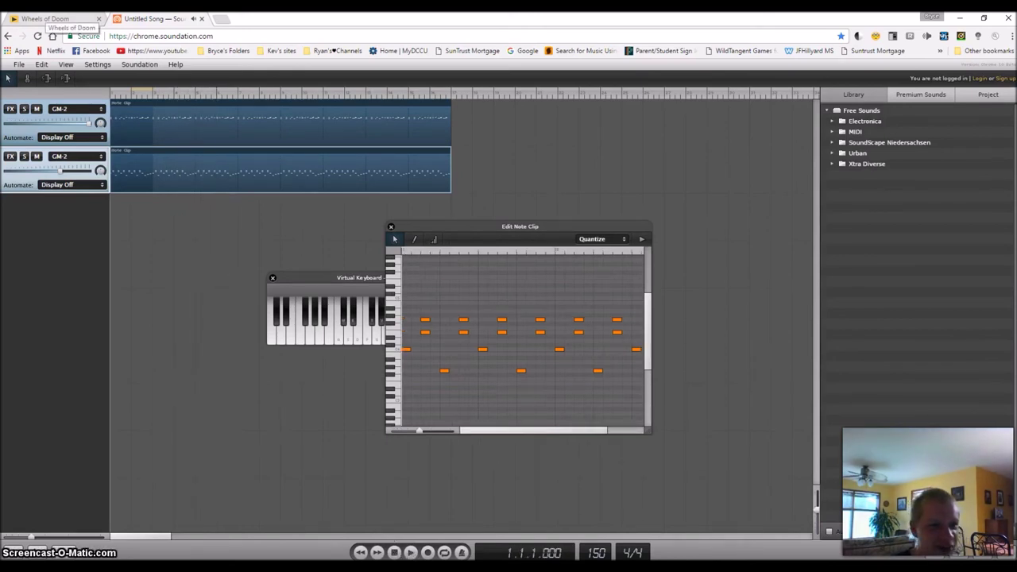
click(47, 18)
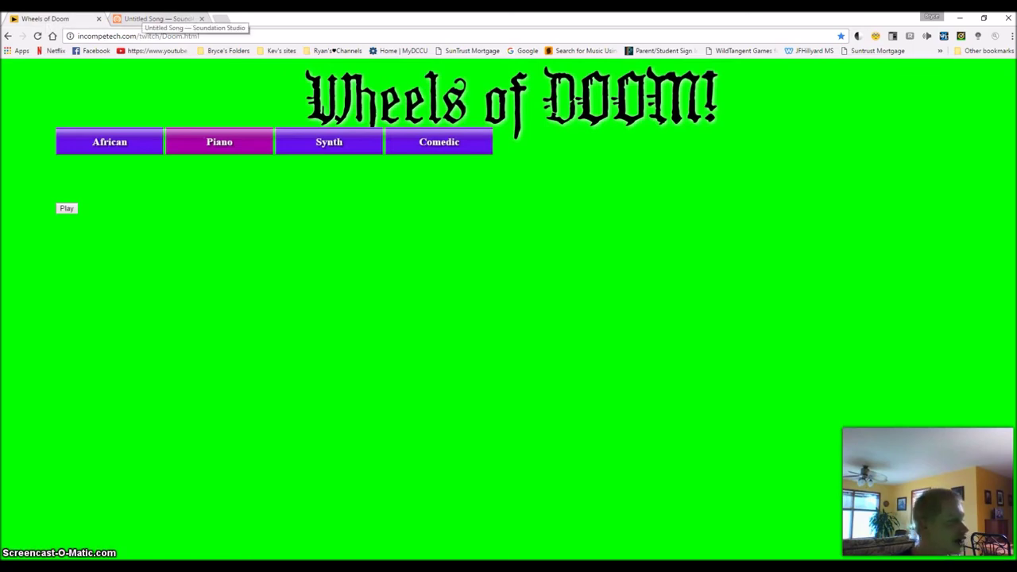
click(157, 18)
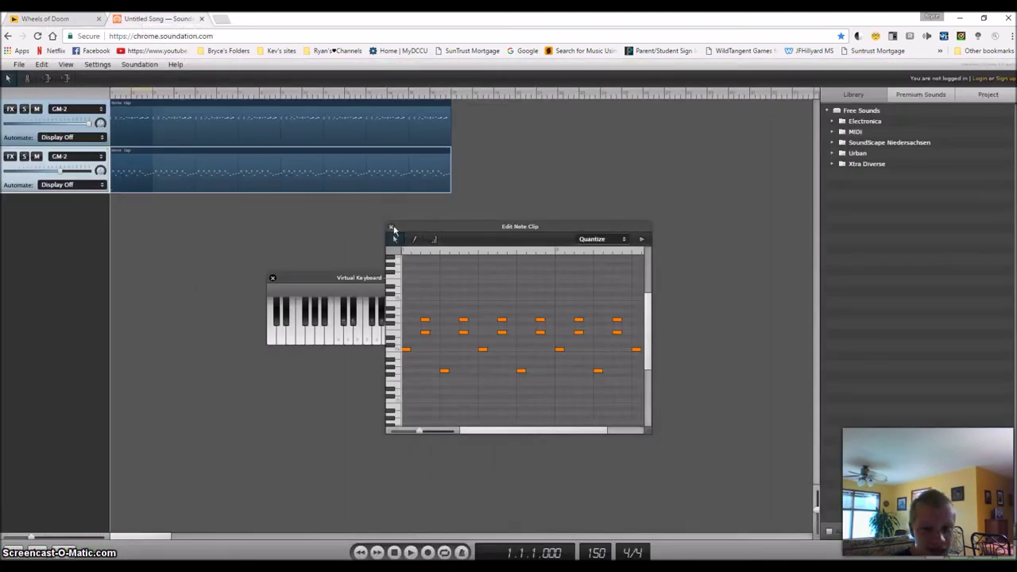
click(390, 232)
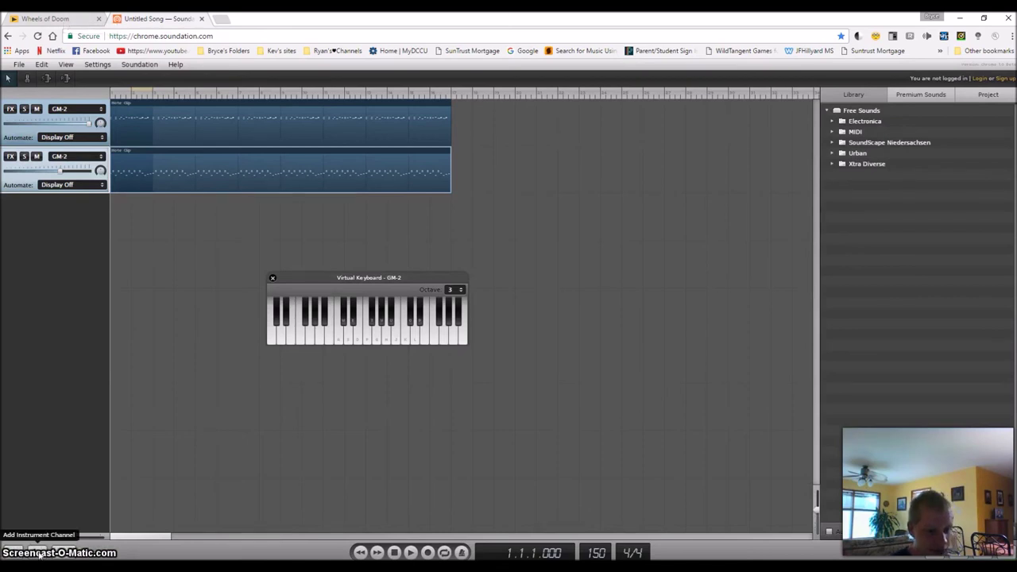
Add a third instrument channel, test its Simple Synth sound, and set the virtual keyboard to octave 5.
click(39, 554)
click(73, 203)
click(292, 331)
click(338, 334)
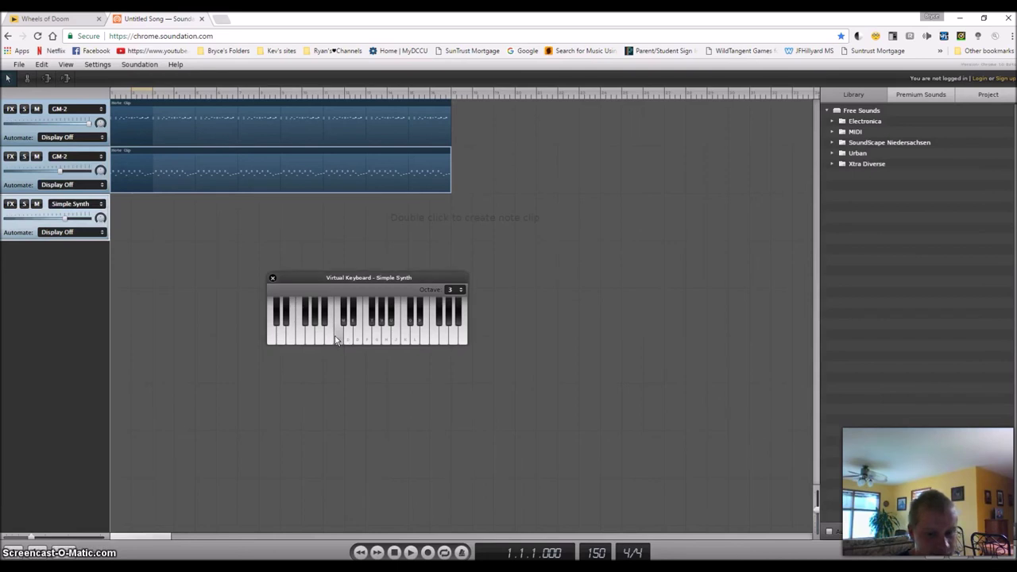
click(447, 290)
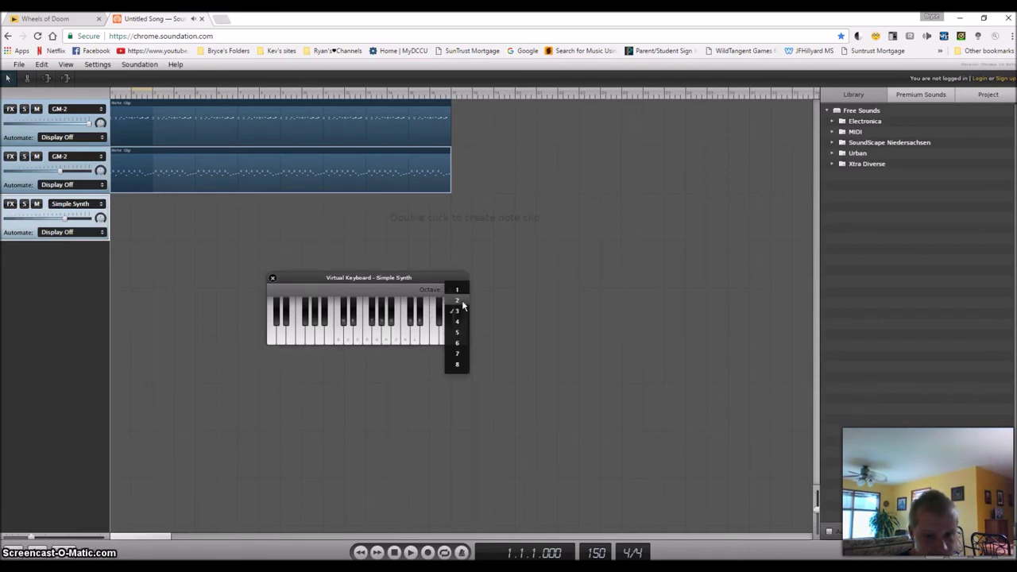
click(465, 332)
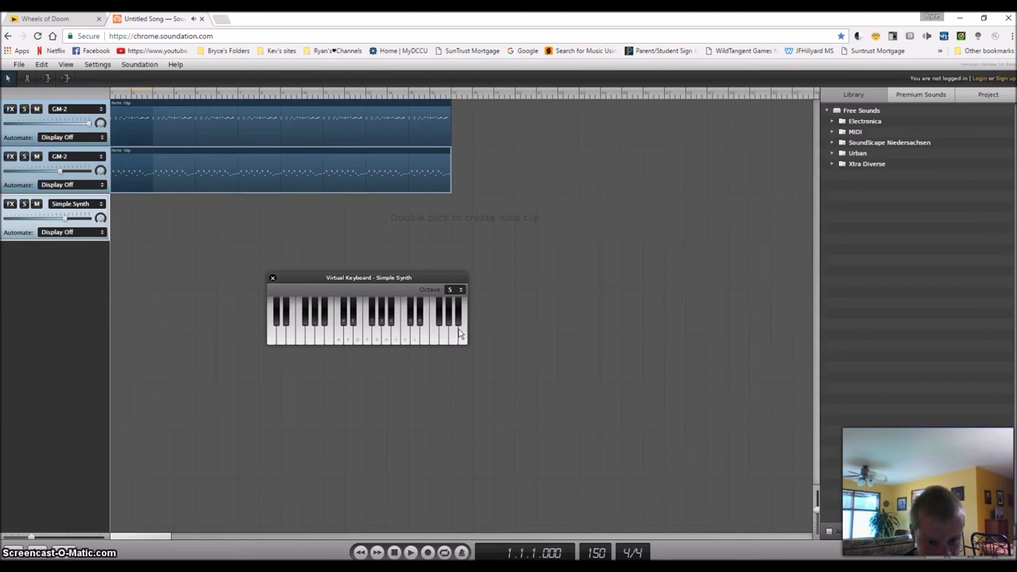
Try out melody ideas with the Simple Synth sound on the virtual keyboard at octave 5.
key(f)
key(d)
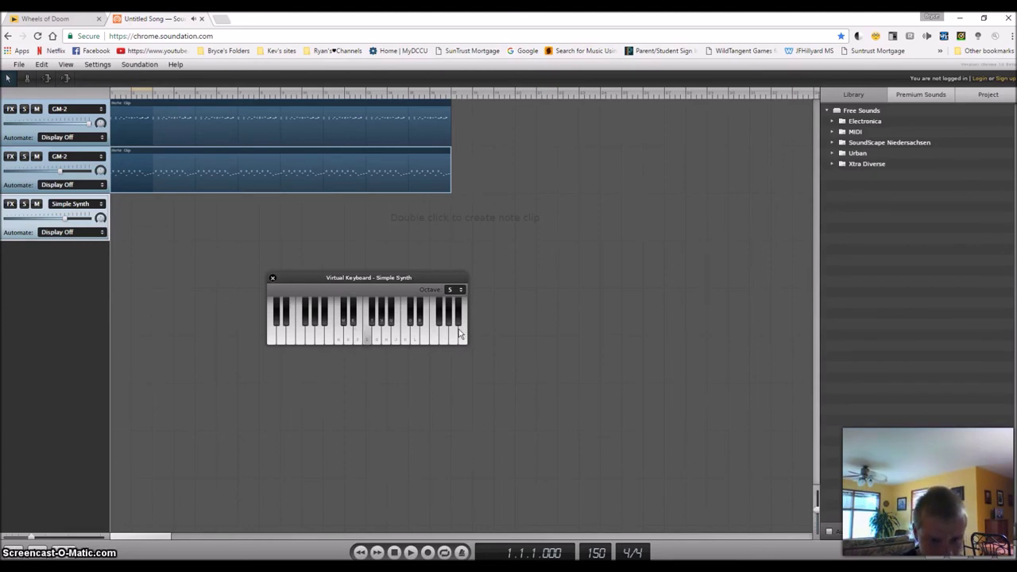
key(d)
key(f)
key(g)
key(f)
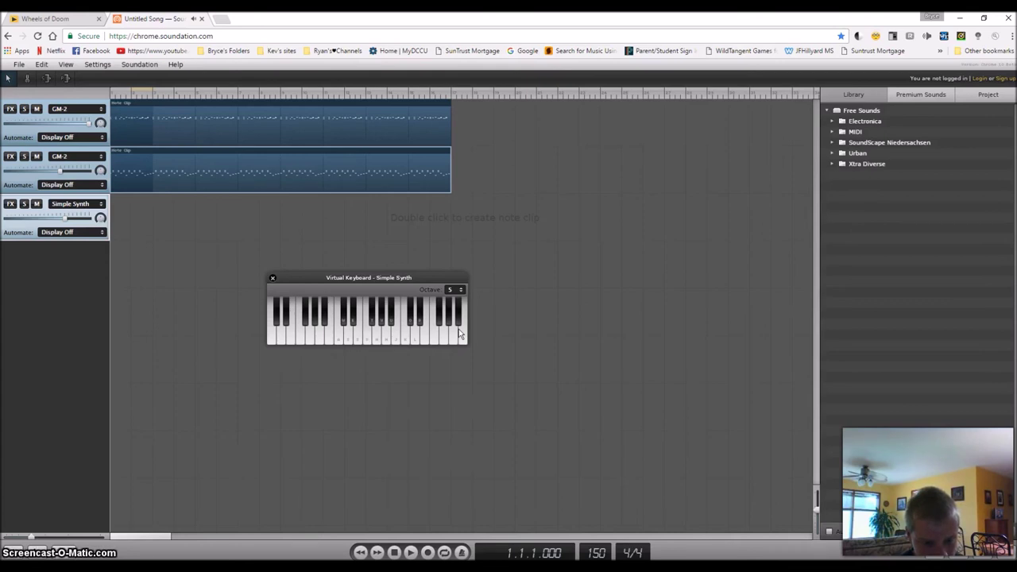
key(f)
key(d)
key(e)
key(d)
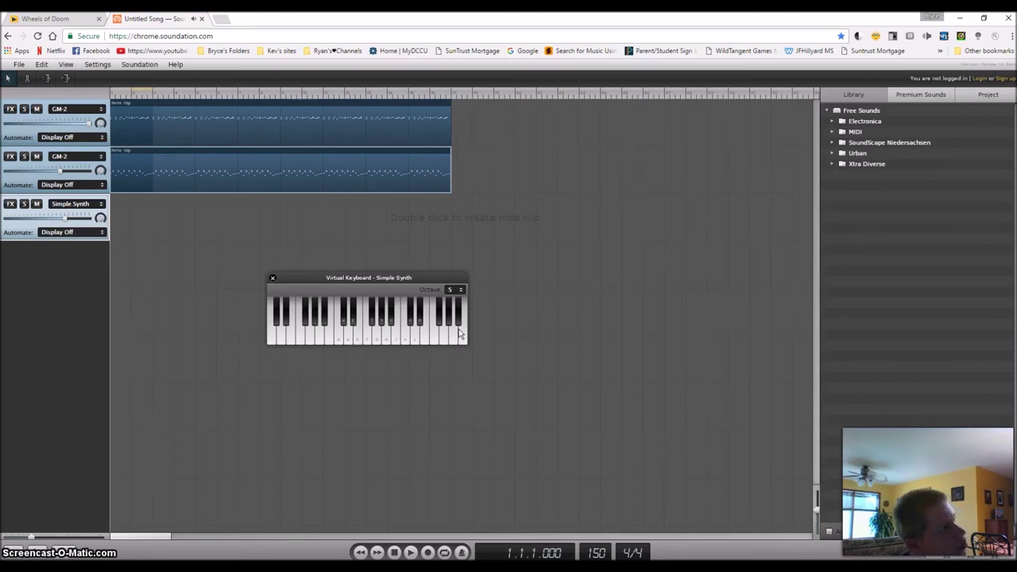
key(a)
key(a)
key(g)
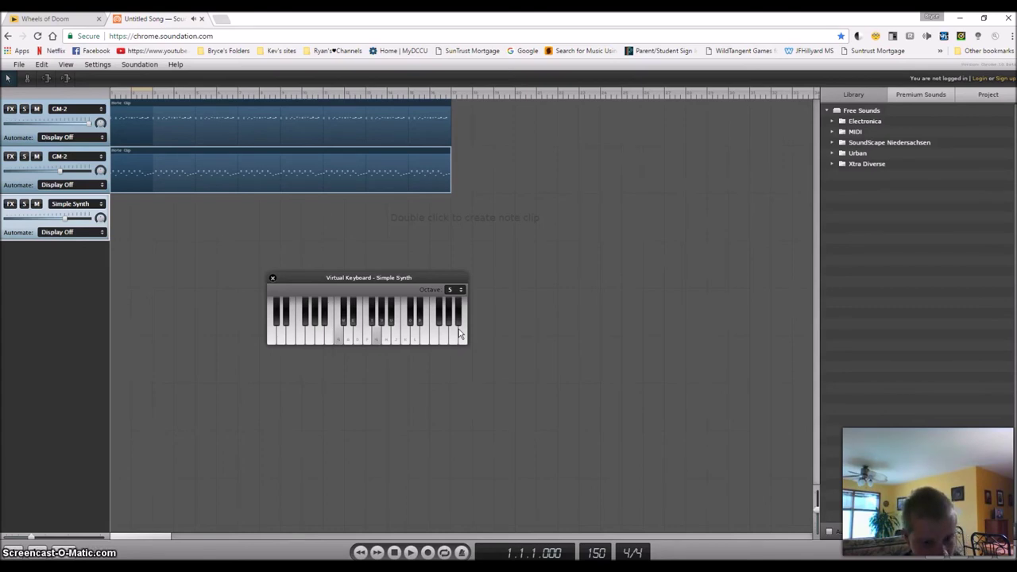
key(g)
key(f)
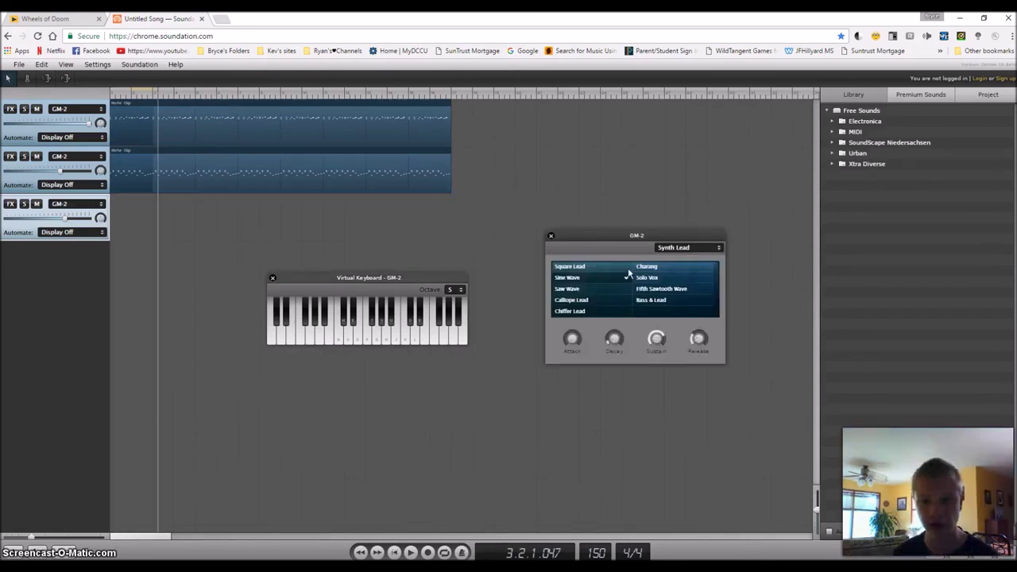
Look through the GM-2 sound categories and test melody notes with the Sine Wave synth lead.
click(688, 249)
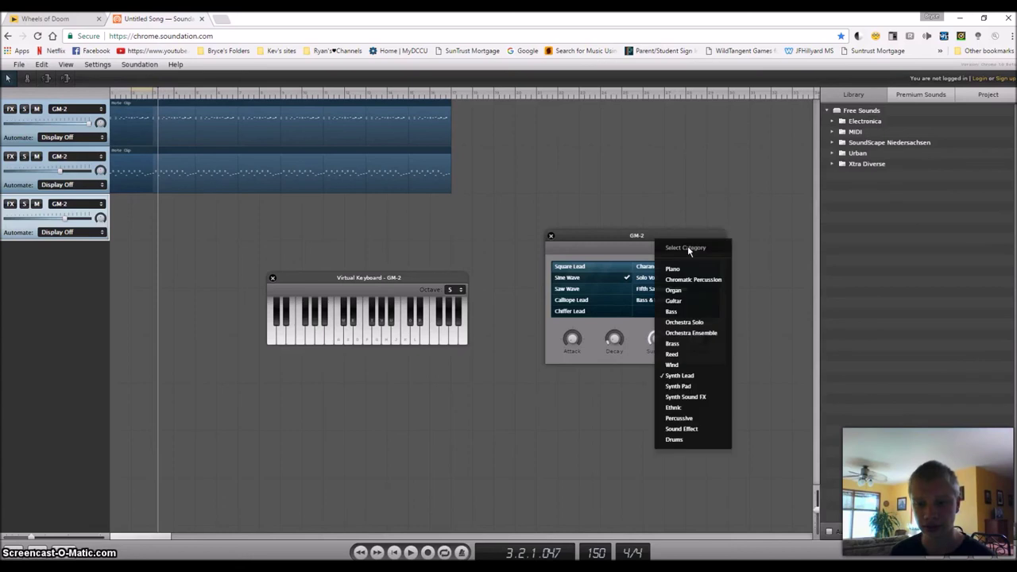
click(623, 247)
key(j)
key(l)
key(j)
key(l)
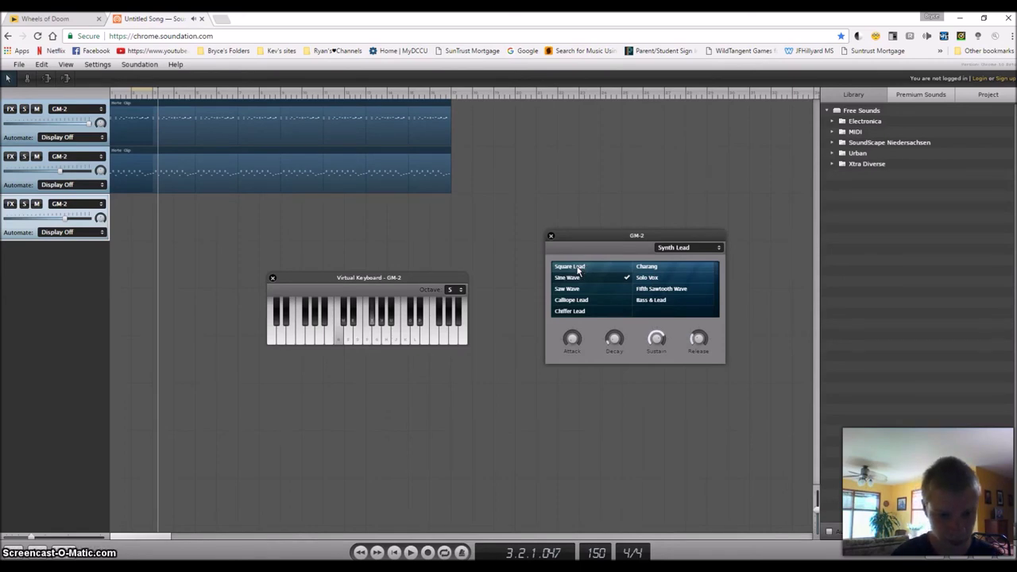
key(l)
key(j)
key(u)
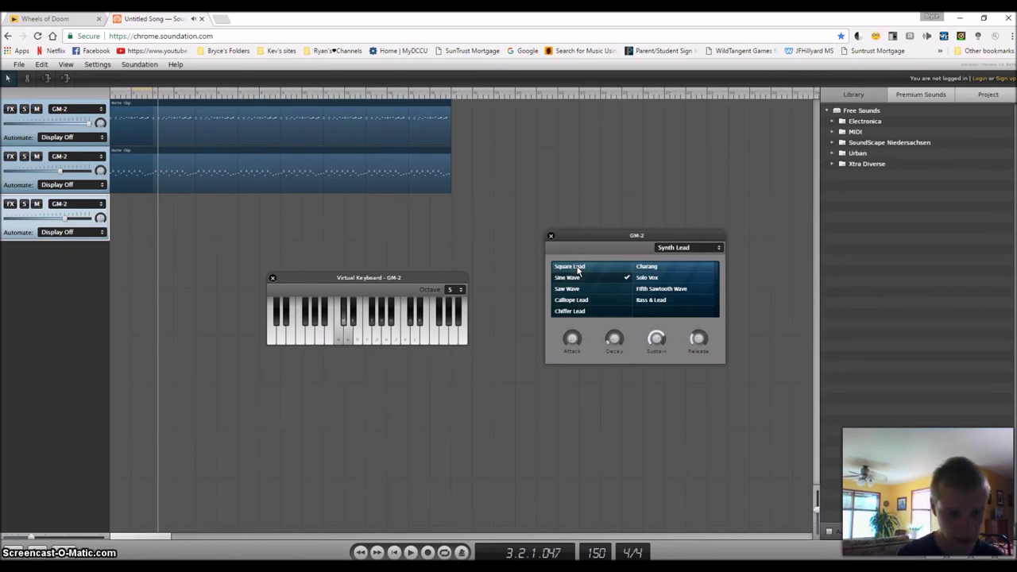
key(h)
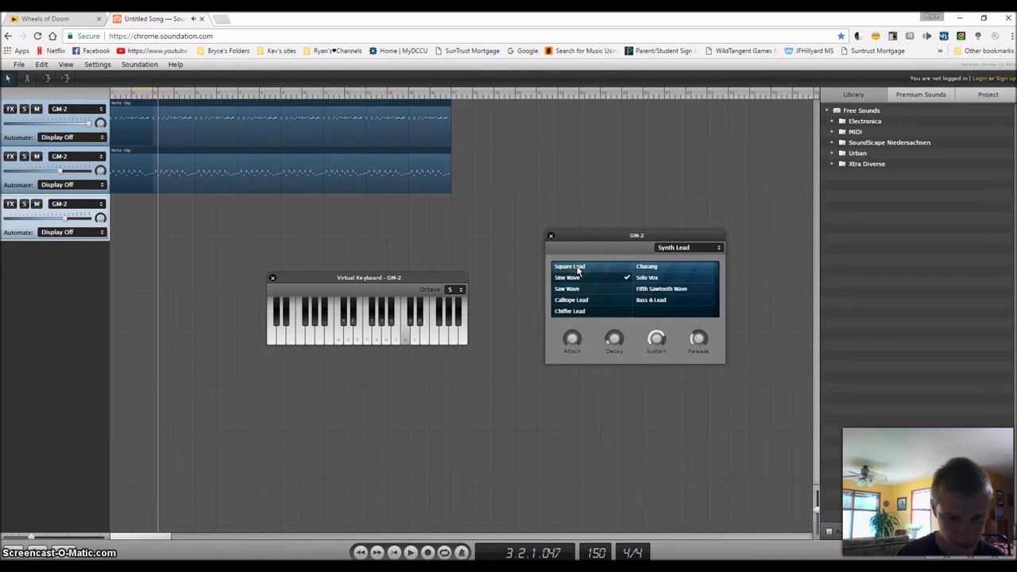
click(348, 327)
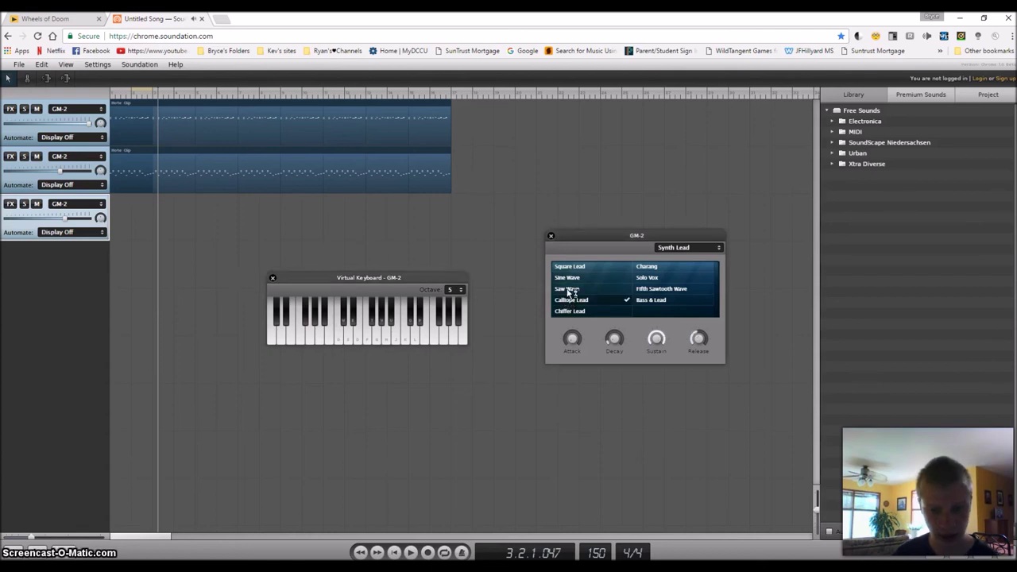
Audition the Saw Wave and Chiffer Lead sounds, and settle on Calliope Lead for the third track.
click(568, 290)
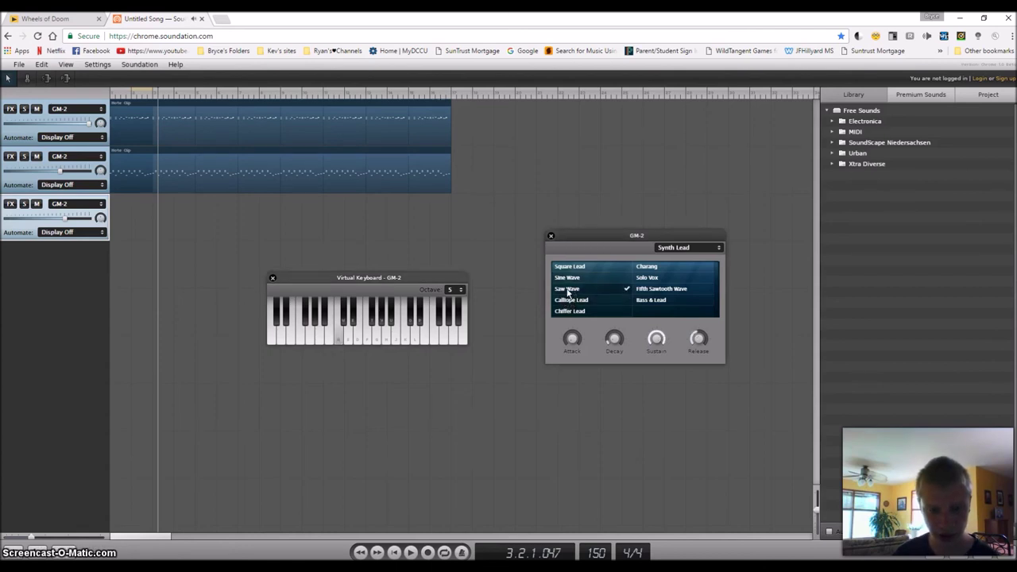
click(568, 313)
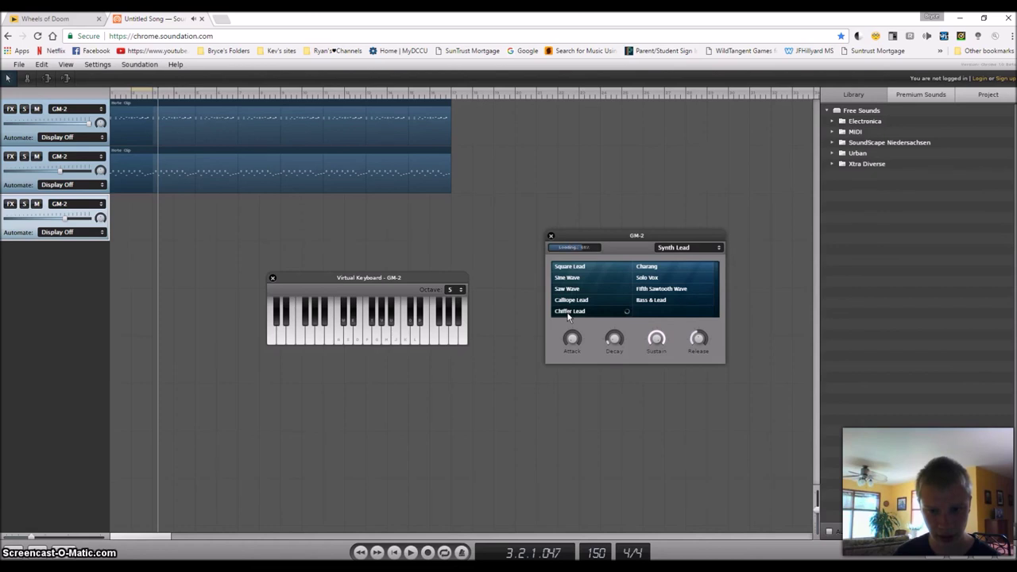
click(568, 302)
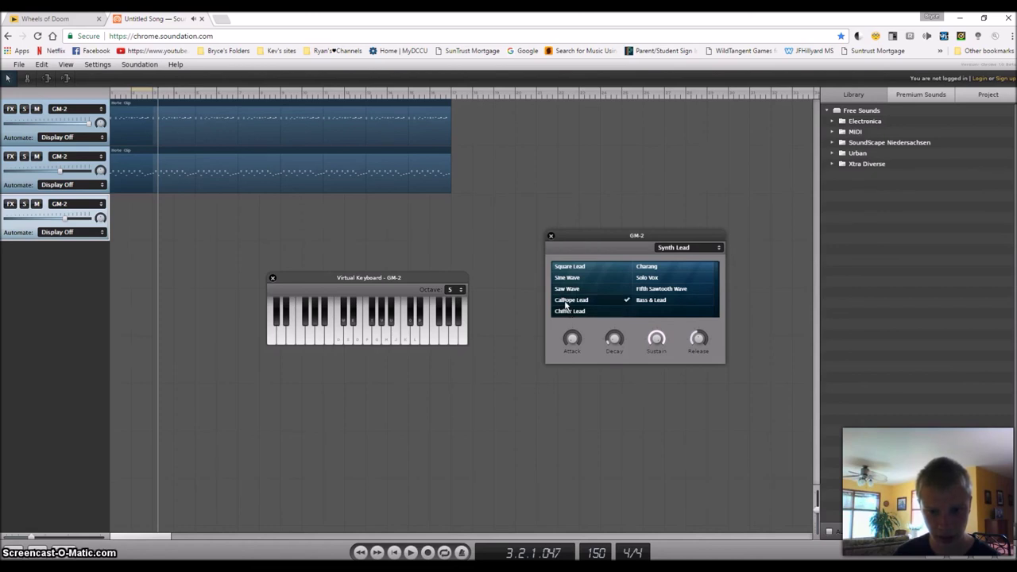
Improvise high and low melody phrases with the Calliope Lead sound on the virtual keyboard.
key(h)
key(l)
key(l)
key(h)
key(h)
key(j)
key(k)
key(h)
key(k)
key(j)
key(h)
key(k)
key(k)
key(a)
key(g)
key(a)
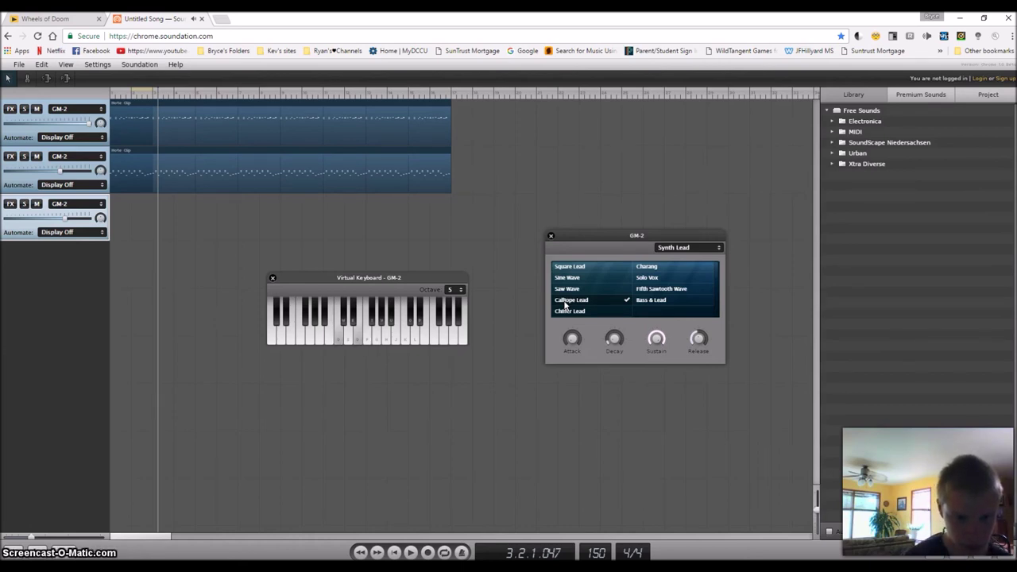
key(g)
key(a)
key(g)
key(a)
key(a)
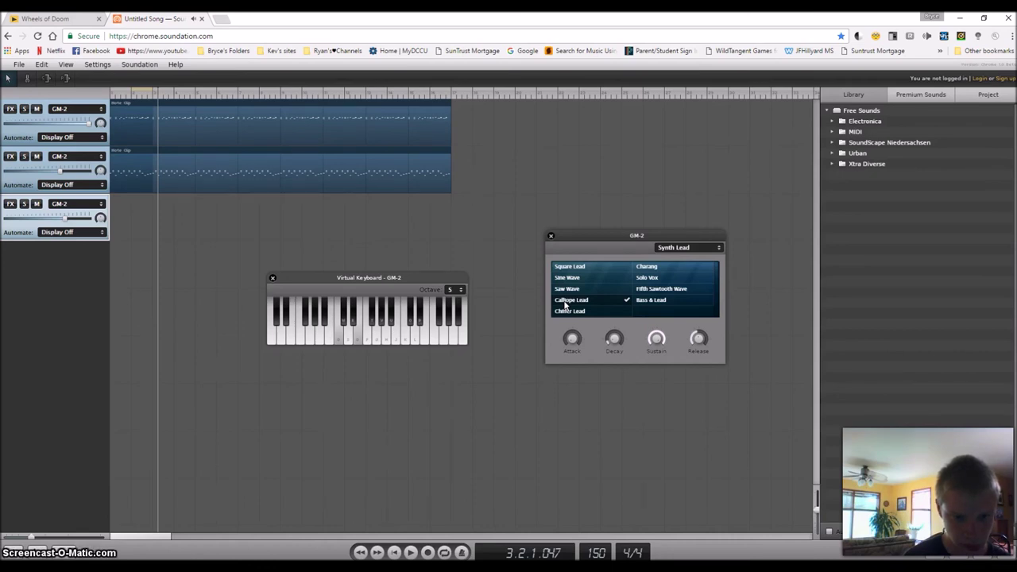
key(e)
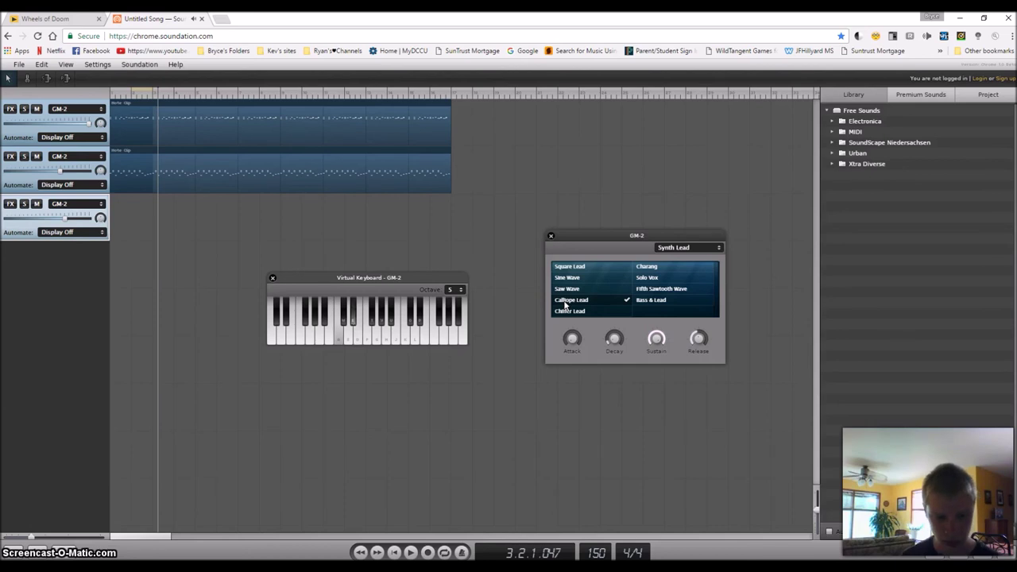
key(e)
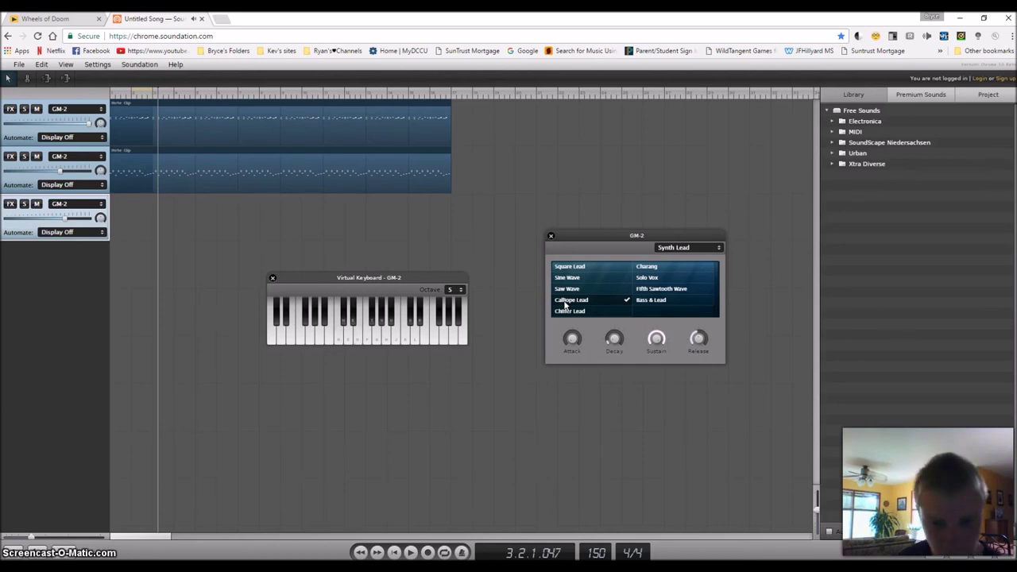
Play synth notes over the song, raising the synth track's volume to maximum and lowering the piano track's slightly, and stop playback.
click(411, 552)
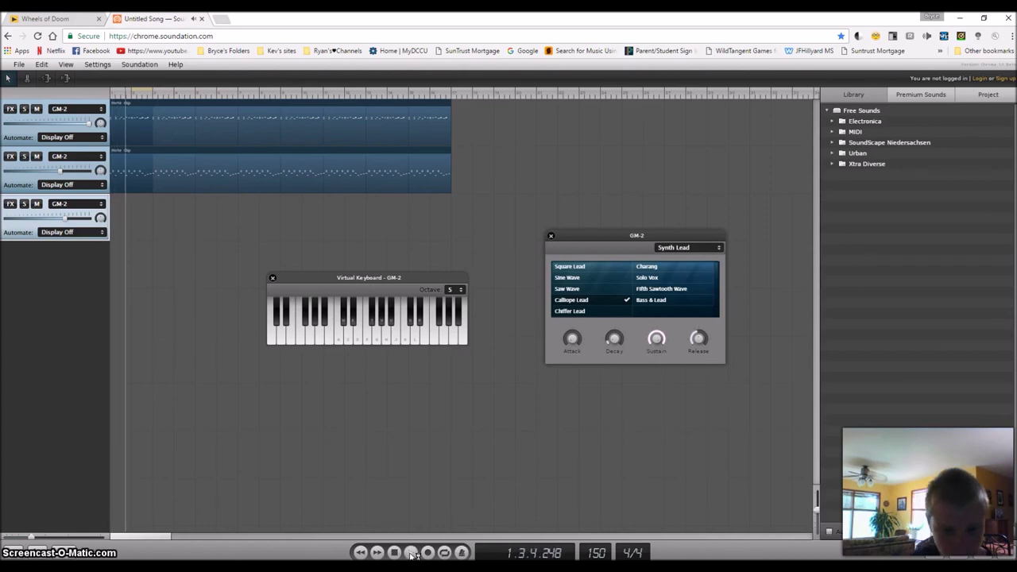
key(g)
key(f)
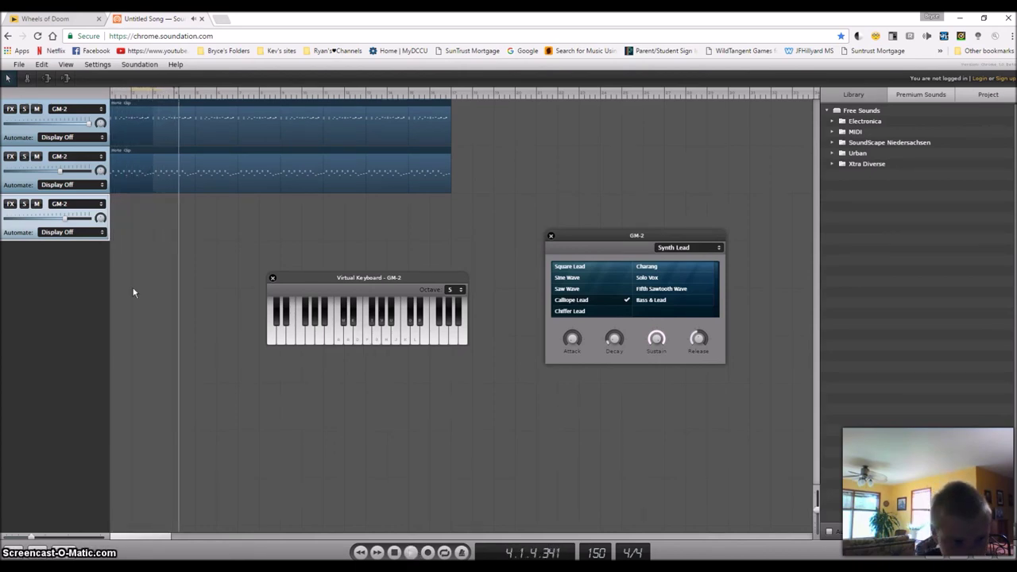
key(d)
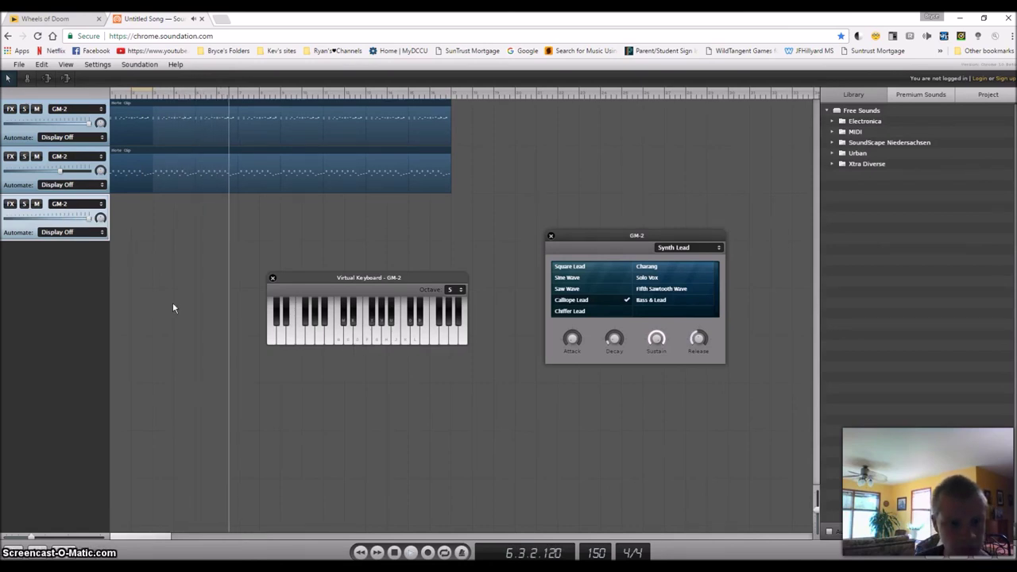
key(d)
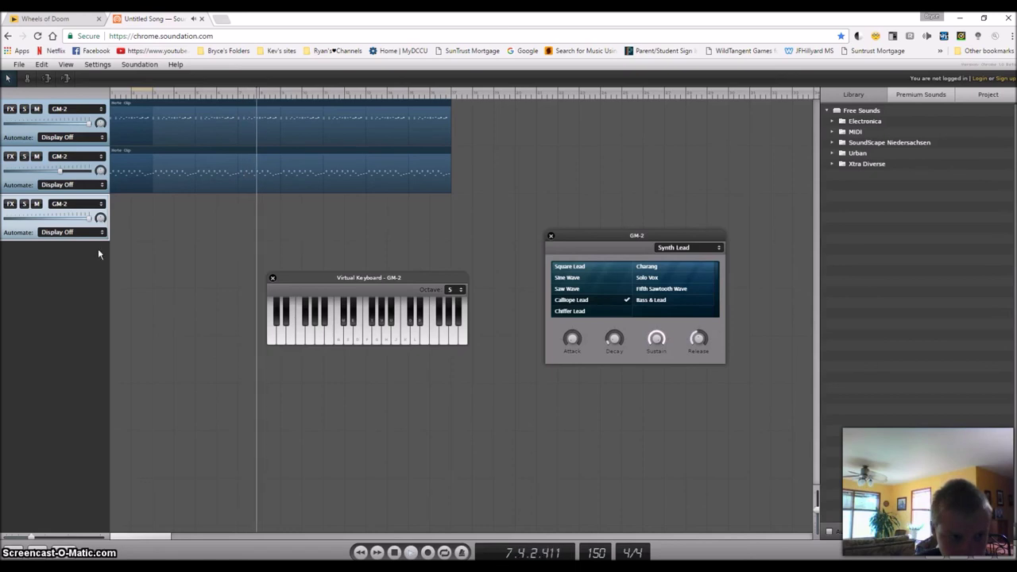
key(d)
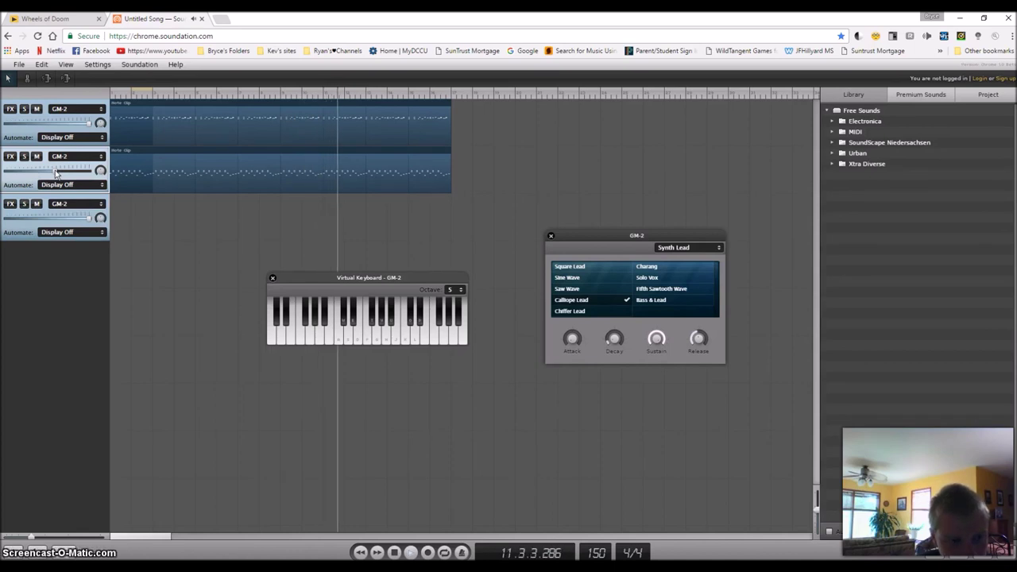
click(30, 243)
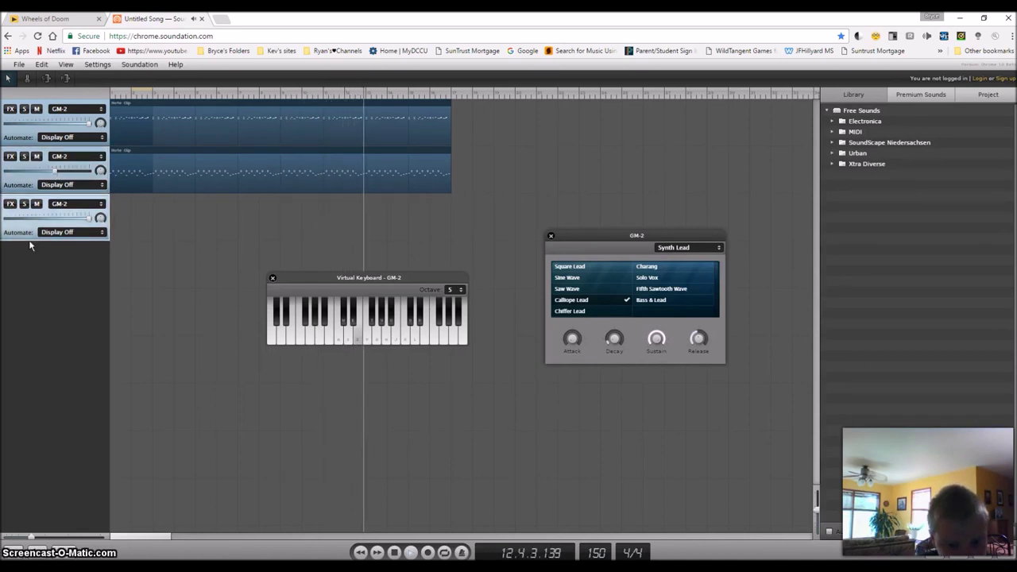
click(395, 553)
Work out a Calliope Lead melody around the lower notes of the virtual keyboard with the song stopped.
key(s)
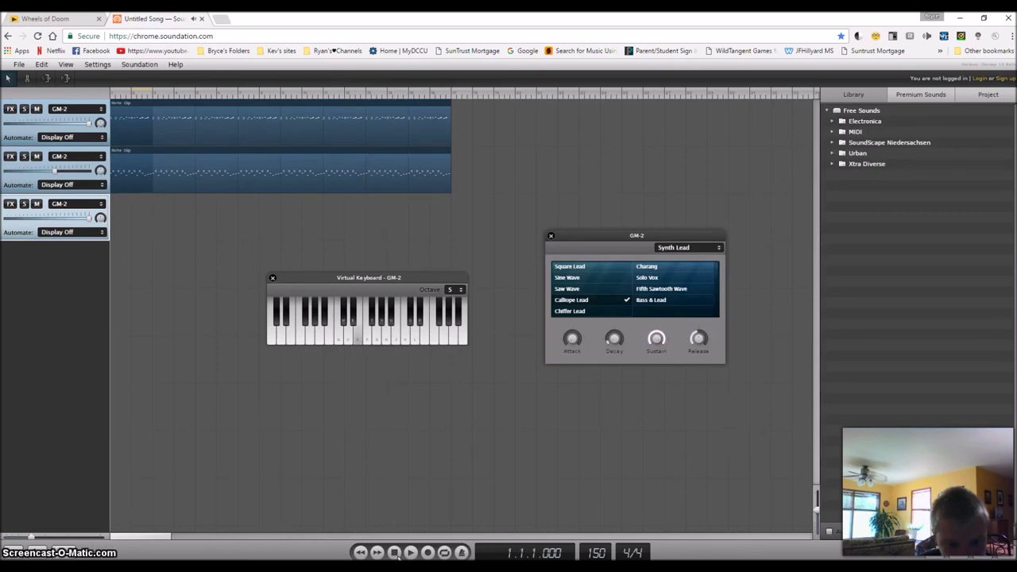
key(a)
key(s)
key(d)
key(s)
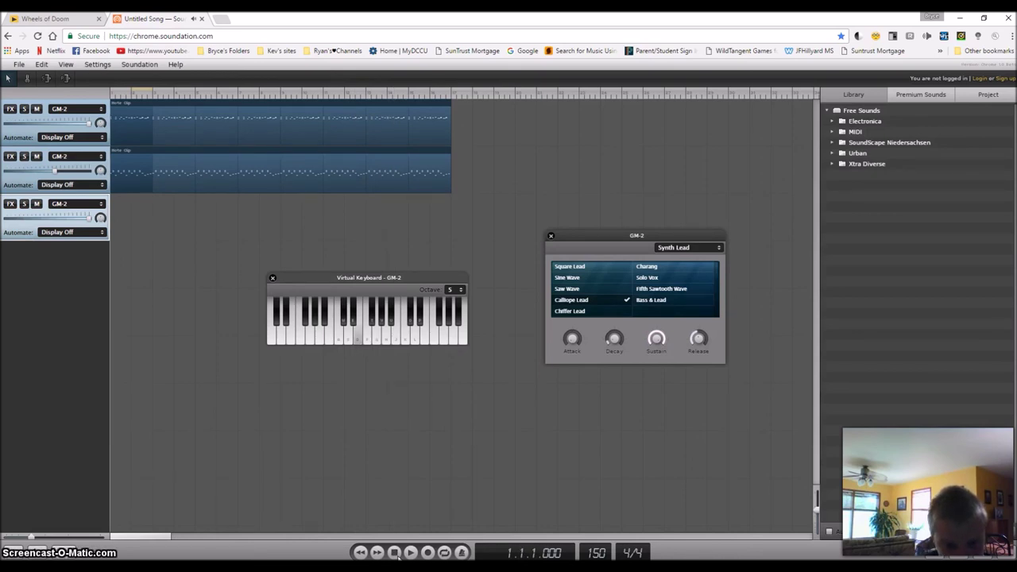
key(a)
key(s)
key(s)
key(d)
key(d)
key(d)
key(s)
key(a)
key(a)
click(329, 340)
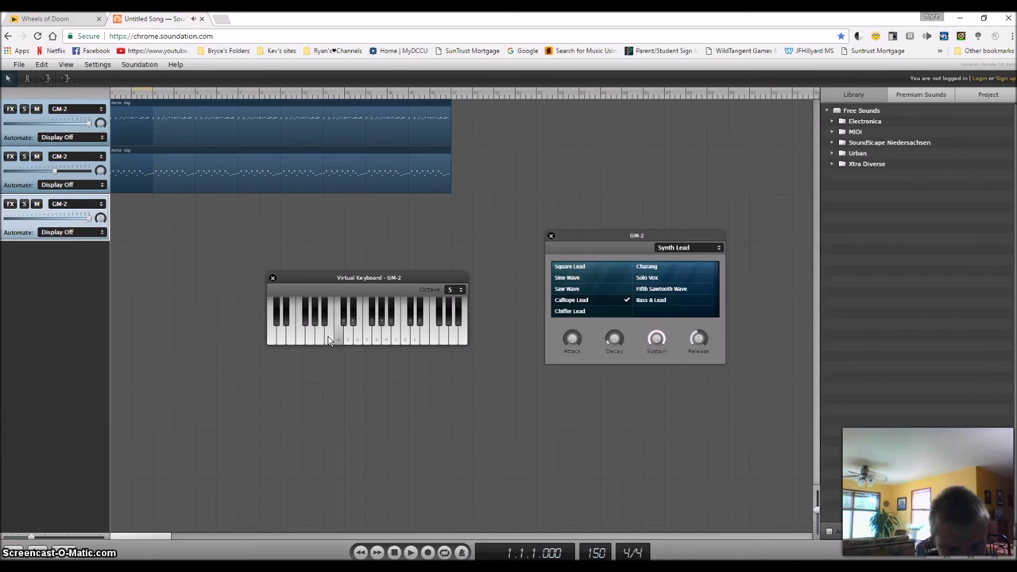
key(d)
key(a)
key(d)
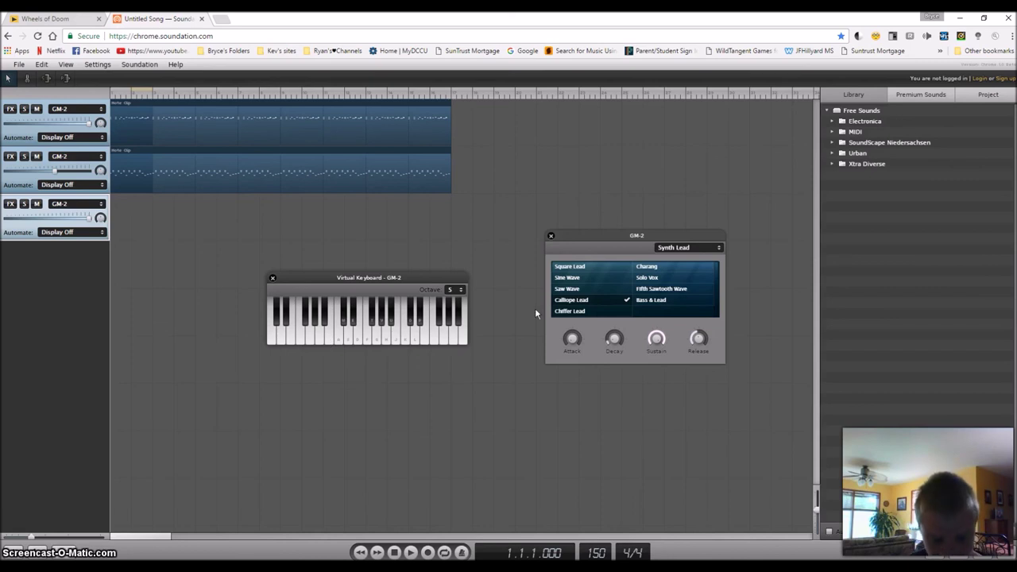
key(a)
key(h)
key(g)
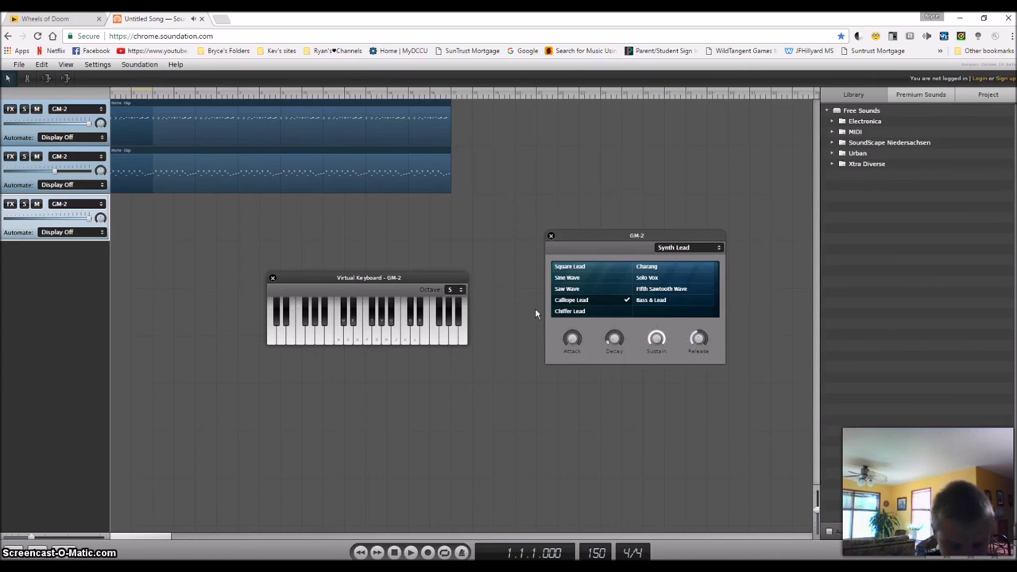
Set the virtual keyboard to octave 6 and try out a Calliope Lead melody in the higher register.
click(463, 289)
click(469, 346)
key(g)
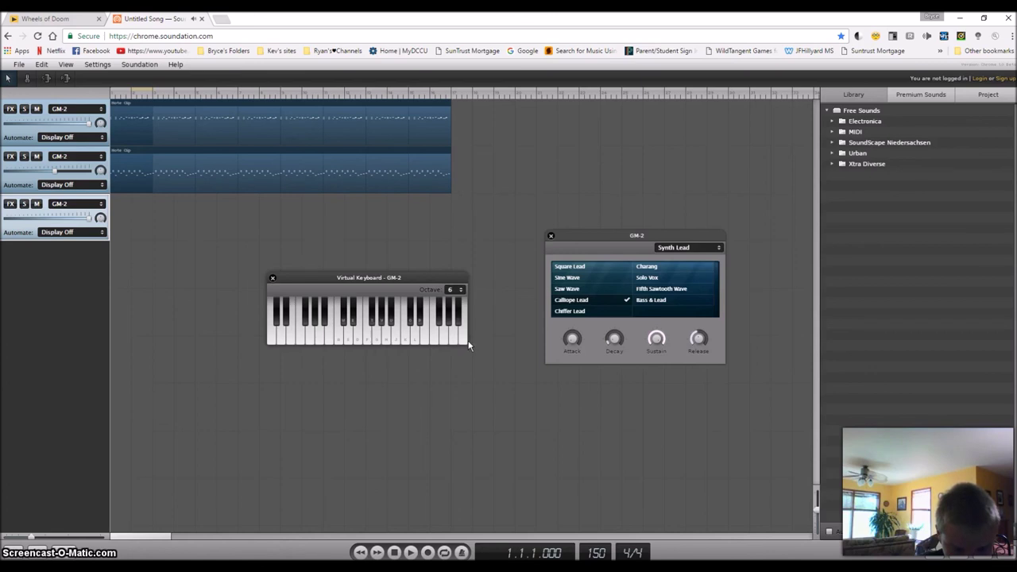
key(d)
key(d)
key(d)
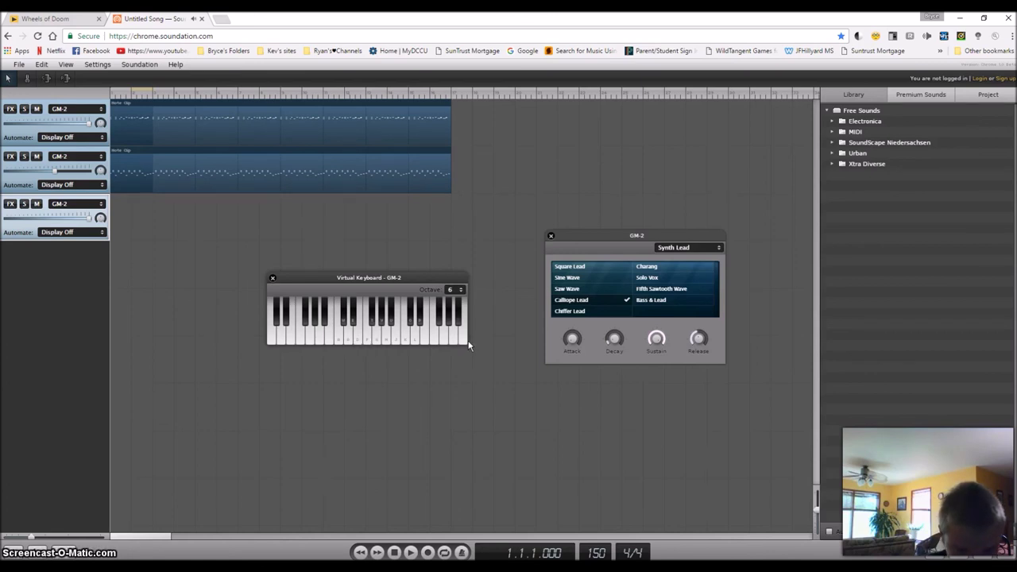
key(s)
key(d)
key(g)
key(t)
key(t)
key(g)
key(t)
key(f)
key(d)
key(s)
key(s)
key(s)
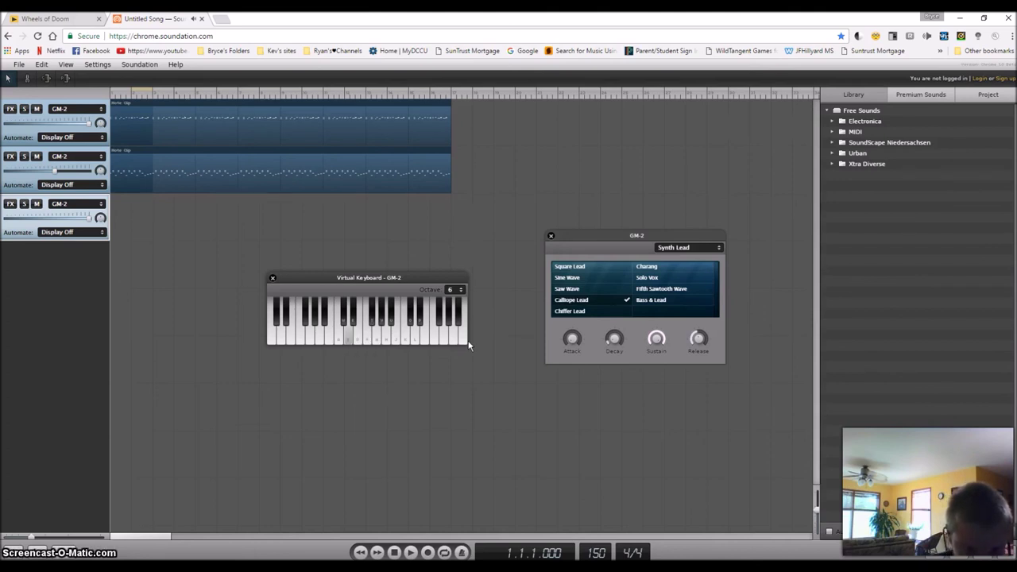
key(a)
key(s)
key(s)
key(g)
key(h)
key(g)
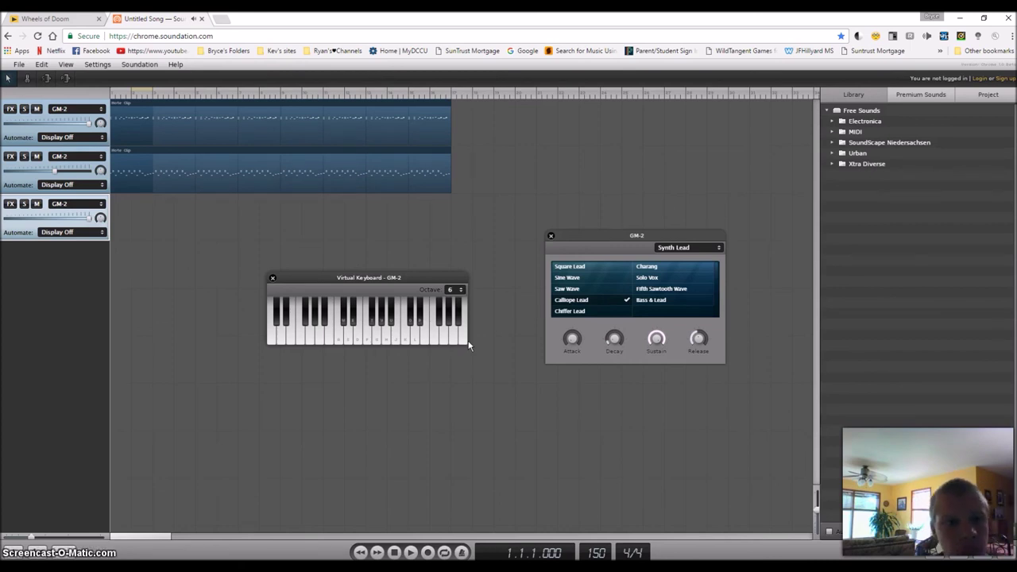
Practise a short Calliope Lead phrase on the D, E, F and G notes of octave 6 with the song stopped.
key(d)
key(d)
key(s)
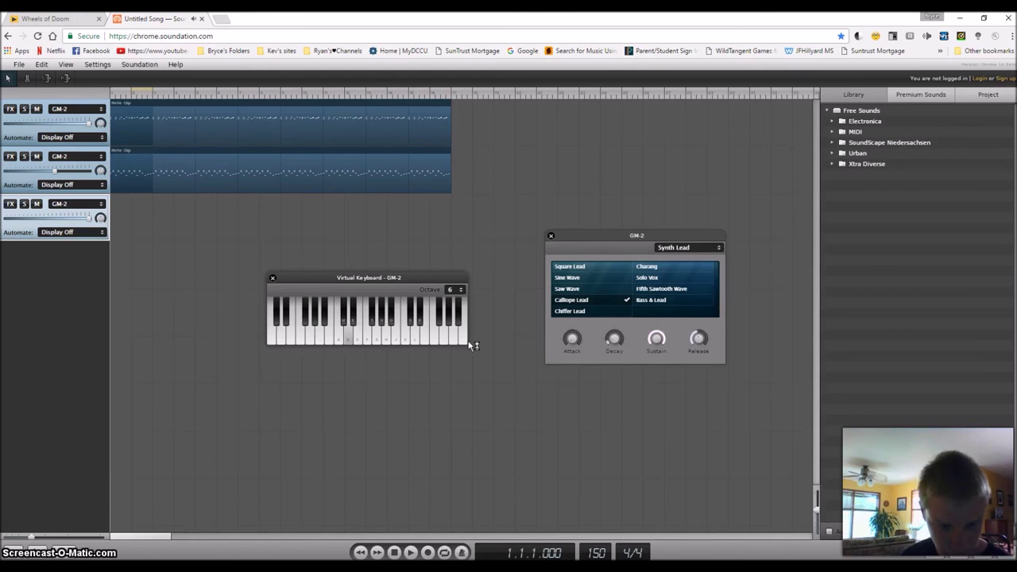
key(s)
key(d)
key(g)
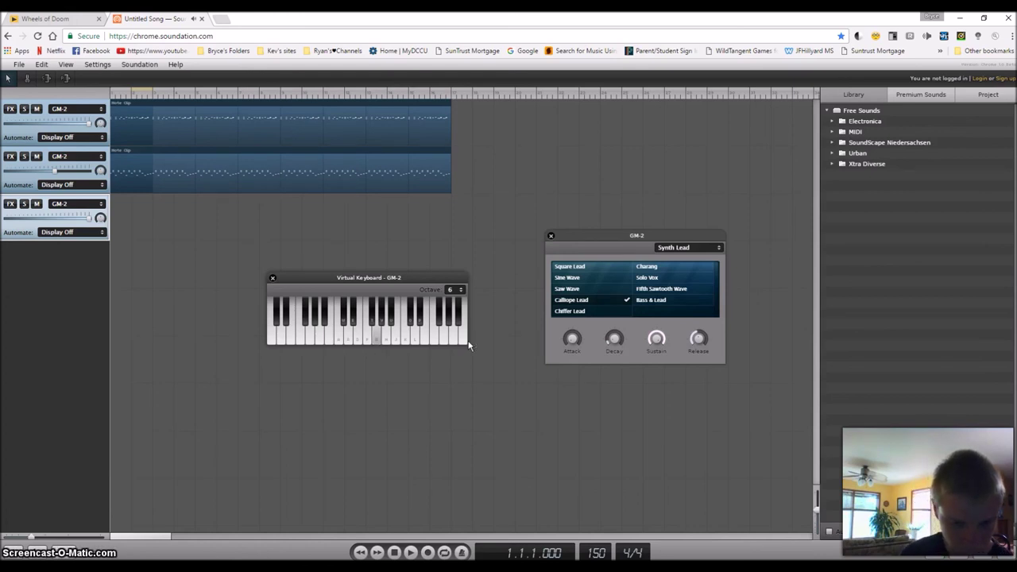
key(d)
key(d)
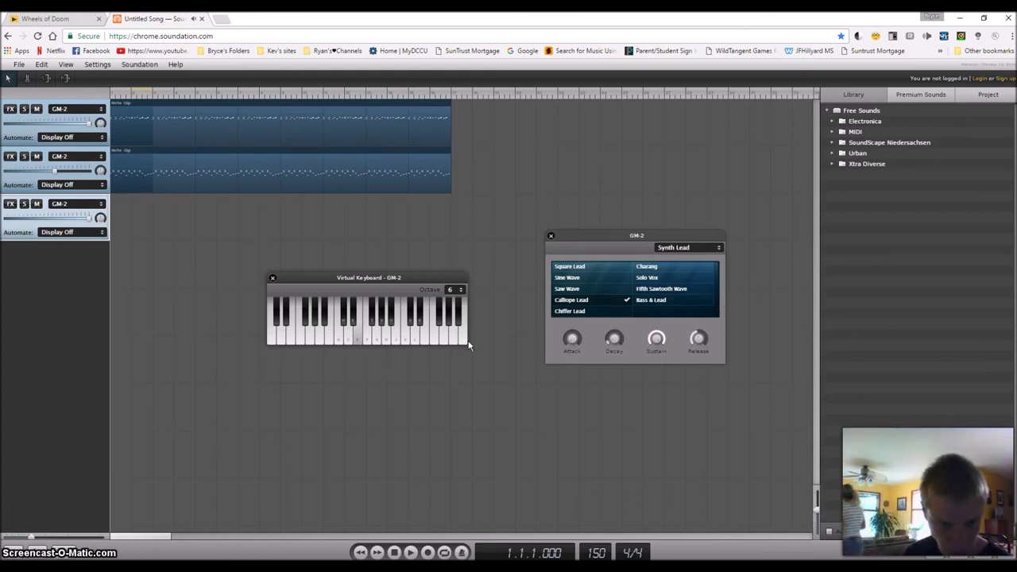
key(d)
key(d)
key(f)
key(g)
key(g)
key(f)
key(g)
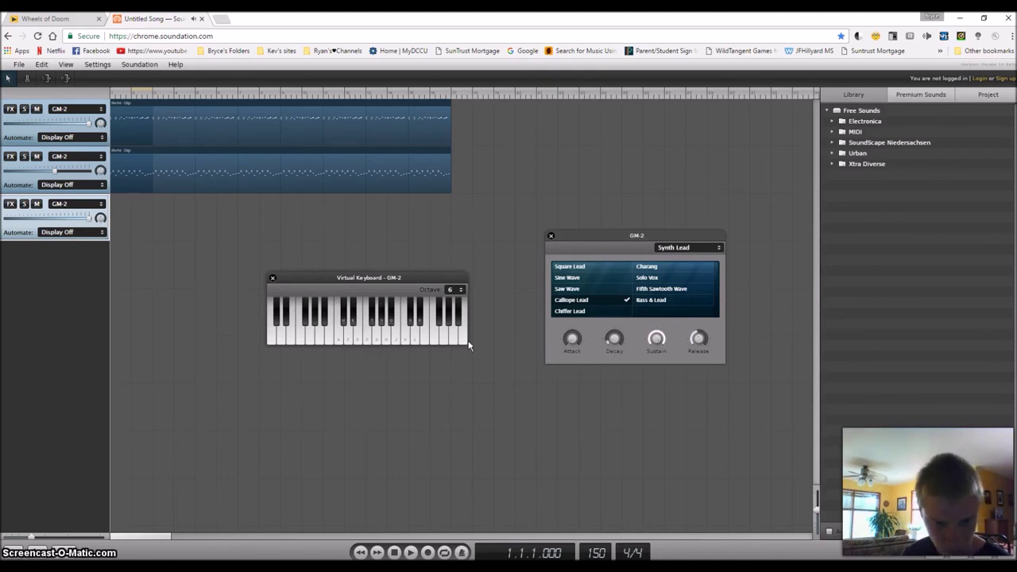
Extend the melody idea with sharps above G and the upper C, then come back down to the lower D and G notes.
key(u)
key(y)
key(g)
key(g)
key(u)
key(u)
key(u)
key(u)
key(g)
key(y)
key(k)
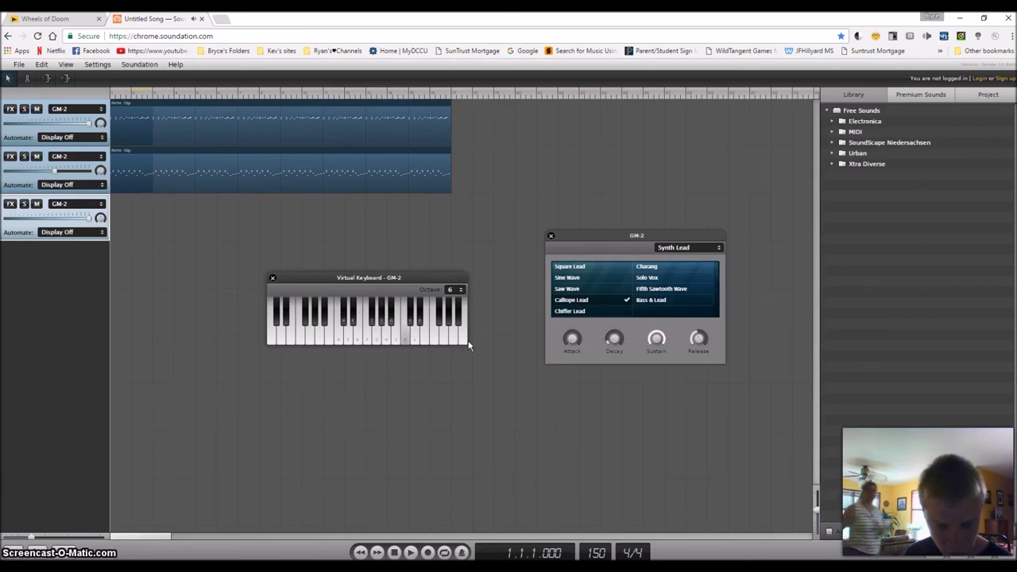
key(f)
key(g)
key(d)
key(s)
key(g)
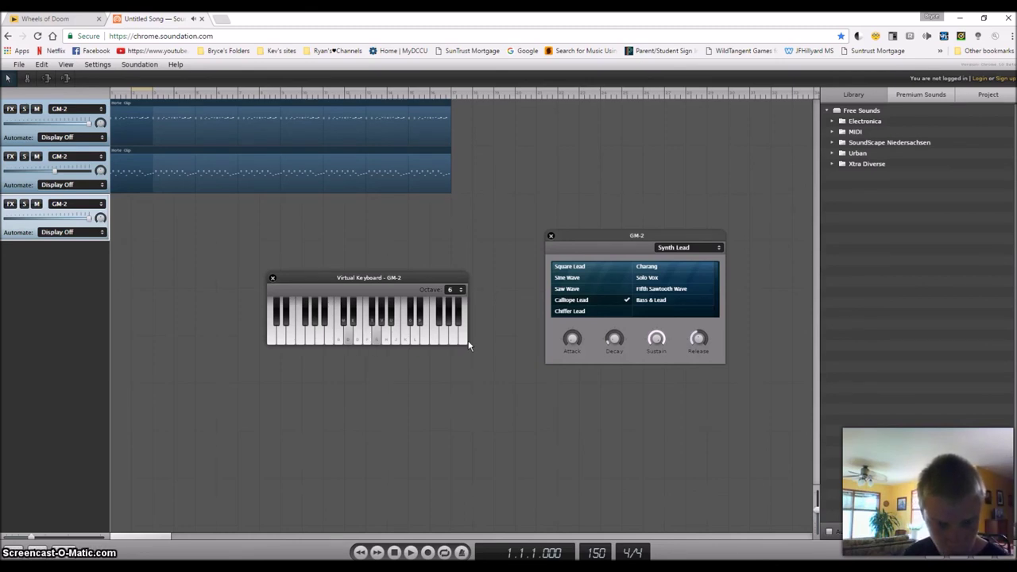